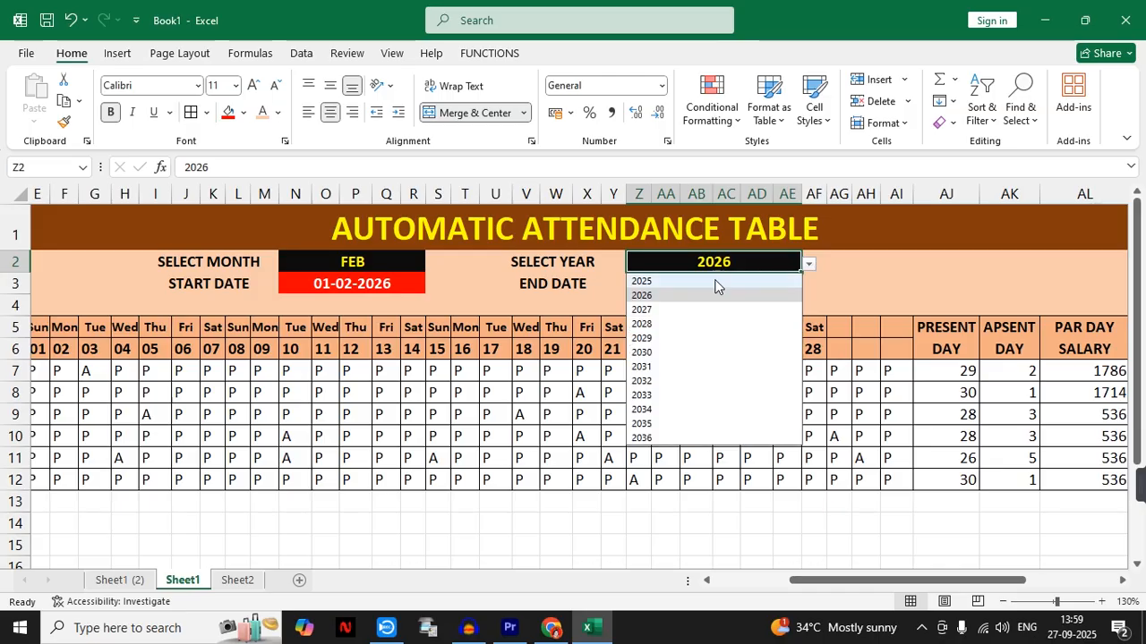
- Switch the attendance table's year to 2025 and finally to 2035
{"action": "left_click", "coordinate": [707, 278]}
{"action": "left_click", "coordinate": [808, 264]}
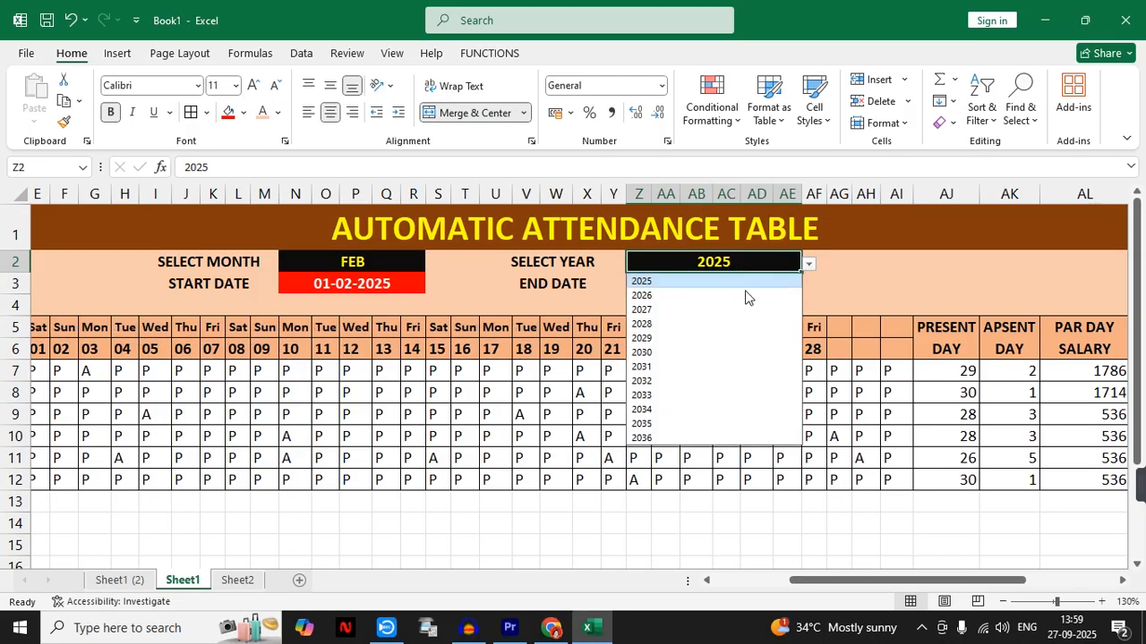
{"action": "left_click", "coordinate": [641, 426]}
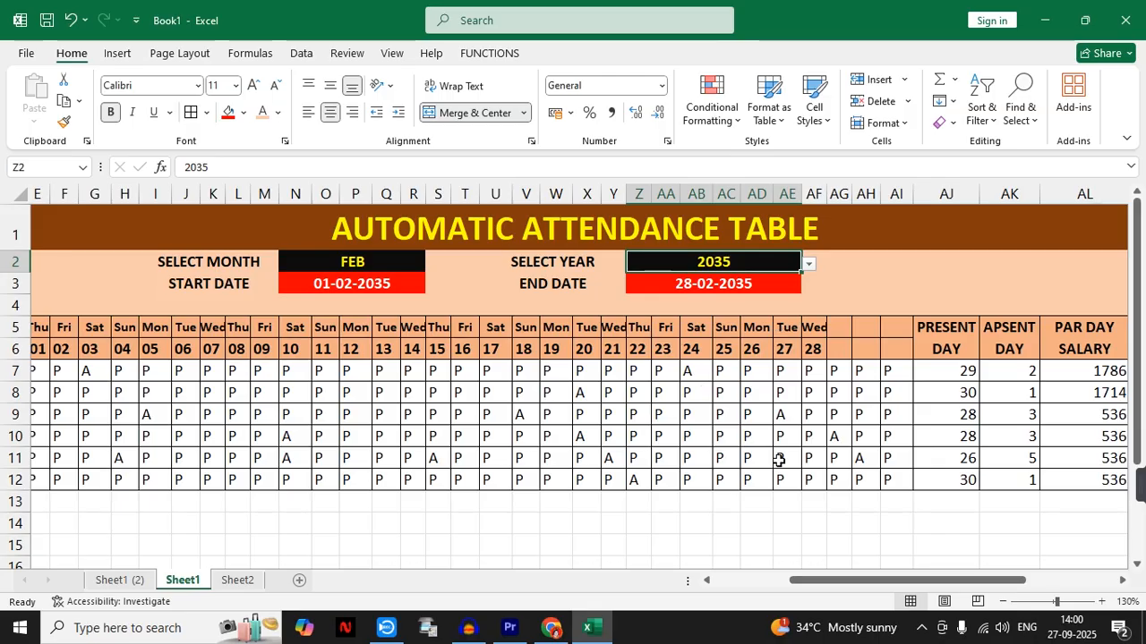
- Examine the formulas behind the attendance table's start date and end date cells
{"action": "left_click", "coordinate": [336, 288]}
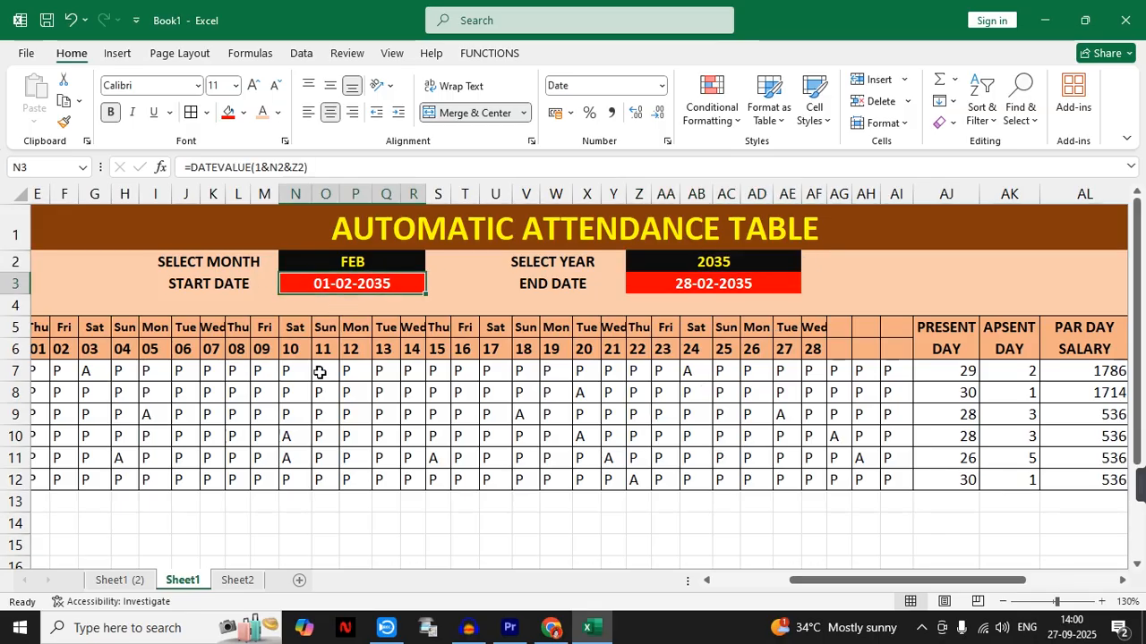
{"action": "left_click", "coordinate": [723, 286]}
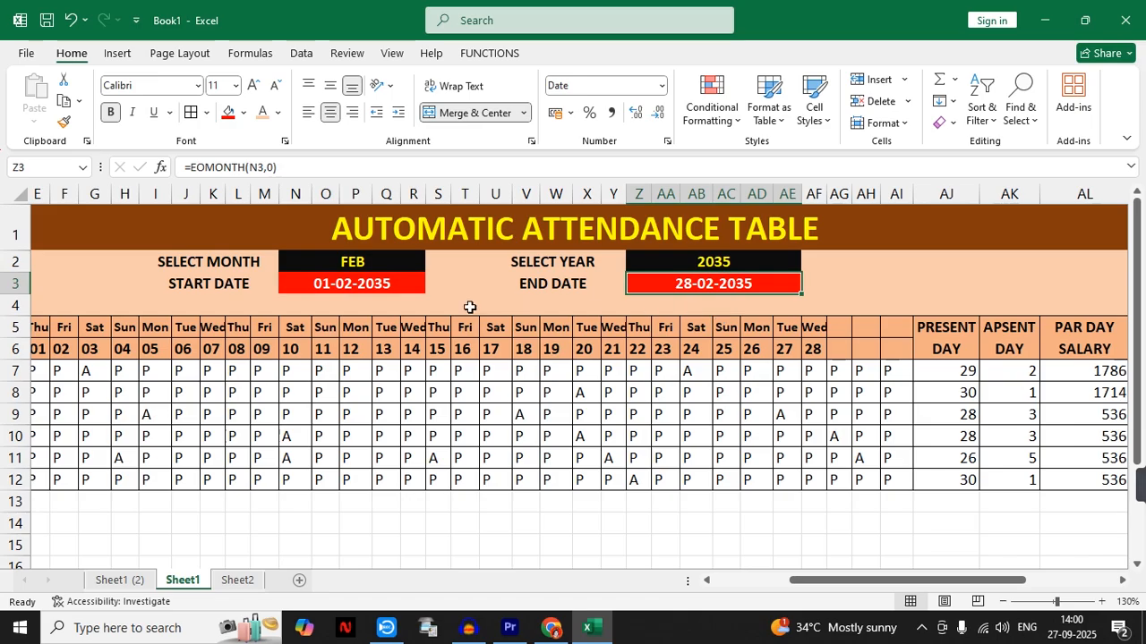
{"action": "left_click", "coordinate": [356, 292]}
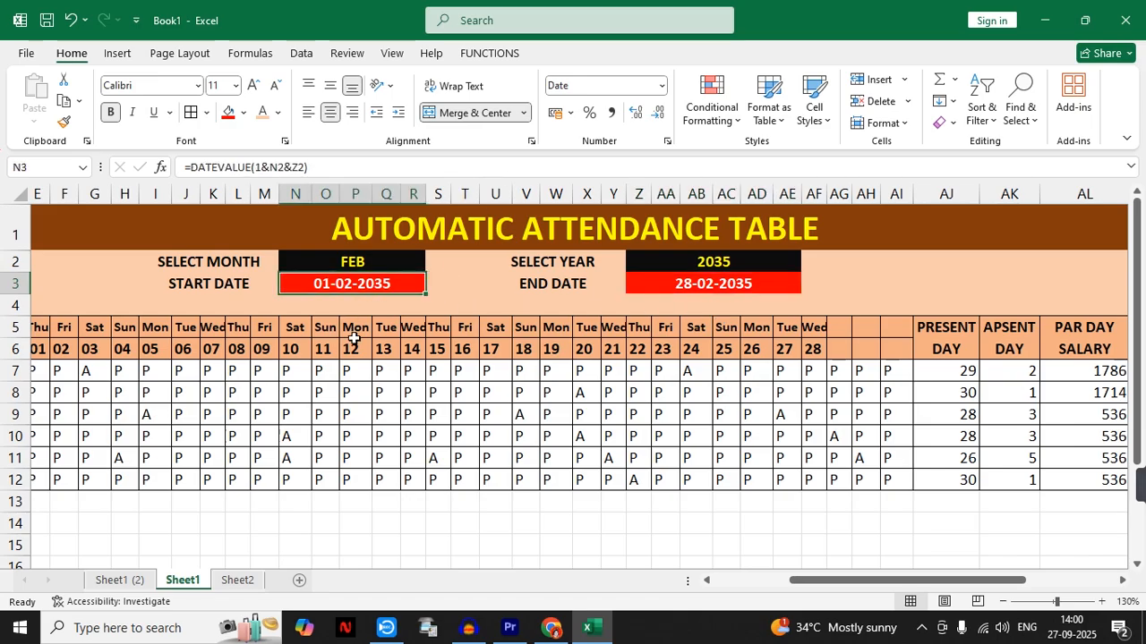
{"action": "left_click", "coordinate": [732, 283]}
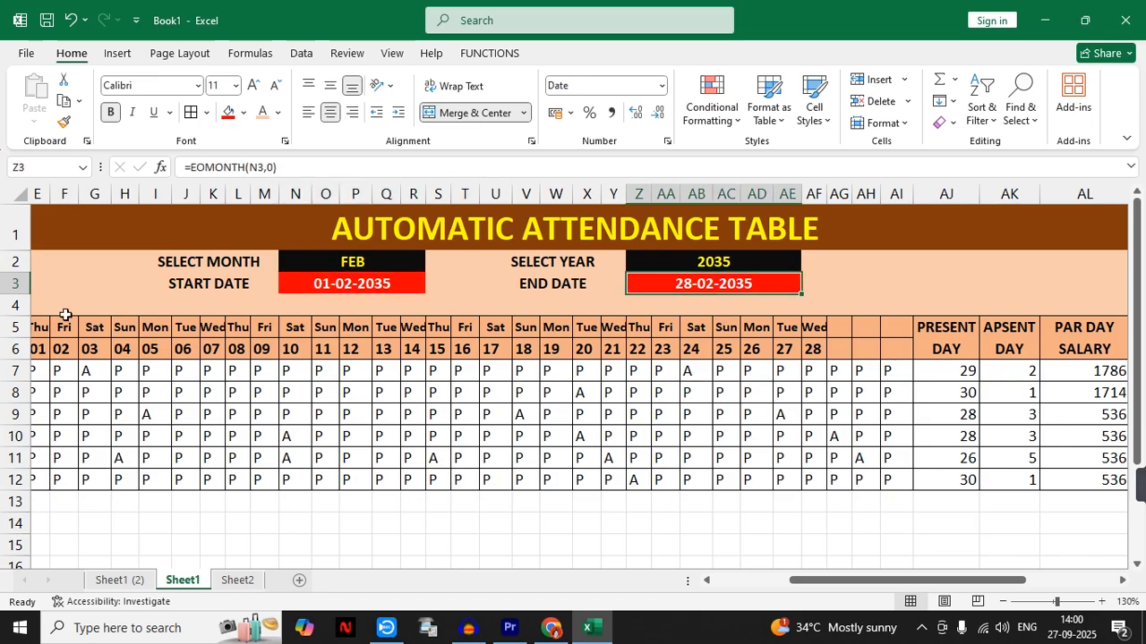
{"action": "left_click_drag", "start_coordinate": [811, 585], "coordinate": [789, 586]}
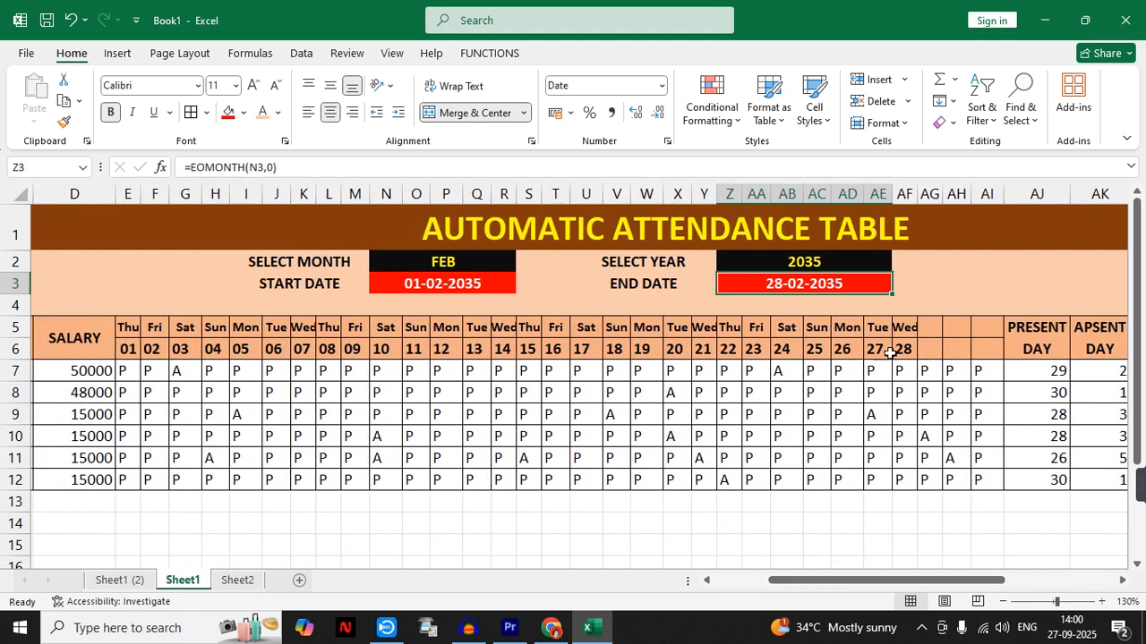
- Set the attendance table's month to JAN
{"action": "left_click", "coordinate": [479, 263]}
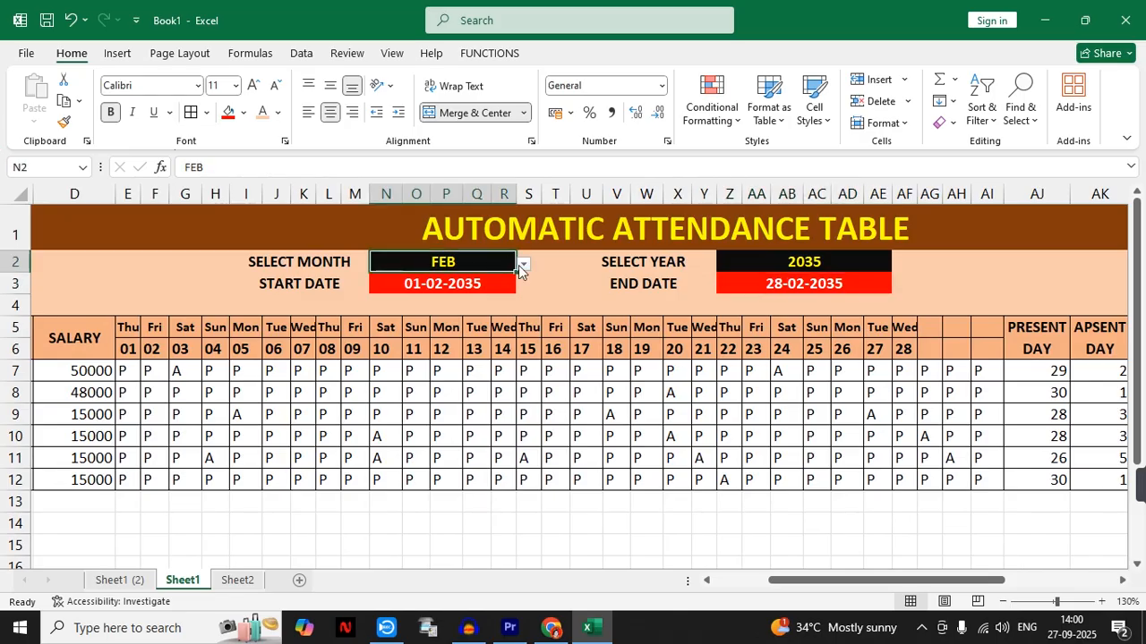
{"action": "left_click", "coordinate": [521, 264]}
{"action": "left_click", "coordinate": [461, 280]}
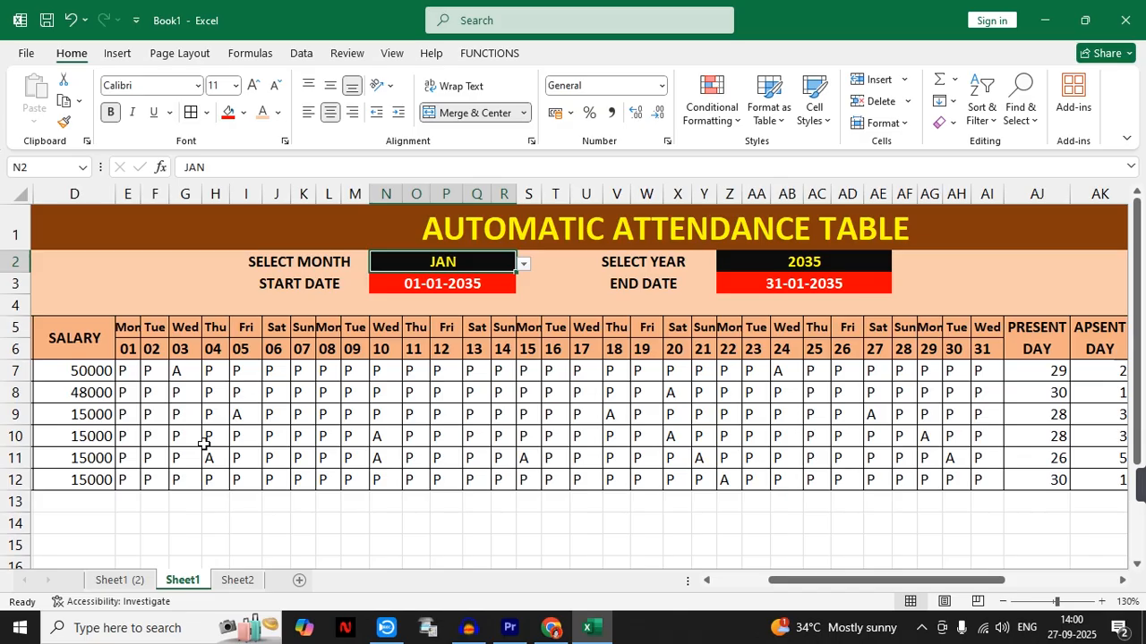
{"action": "left_click", "coordinate": [385, 524]}
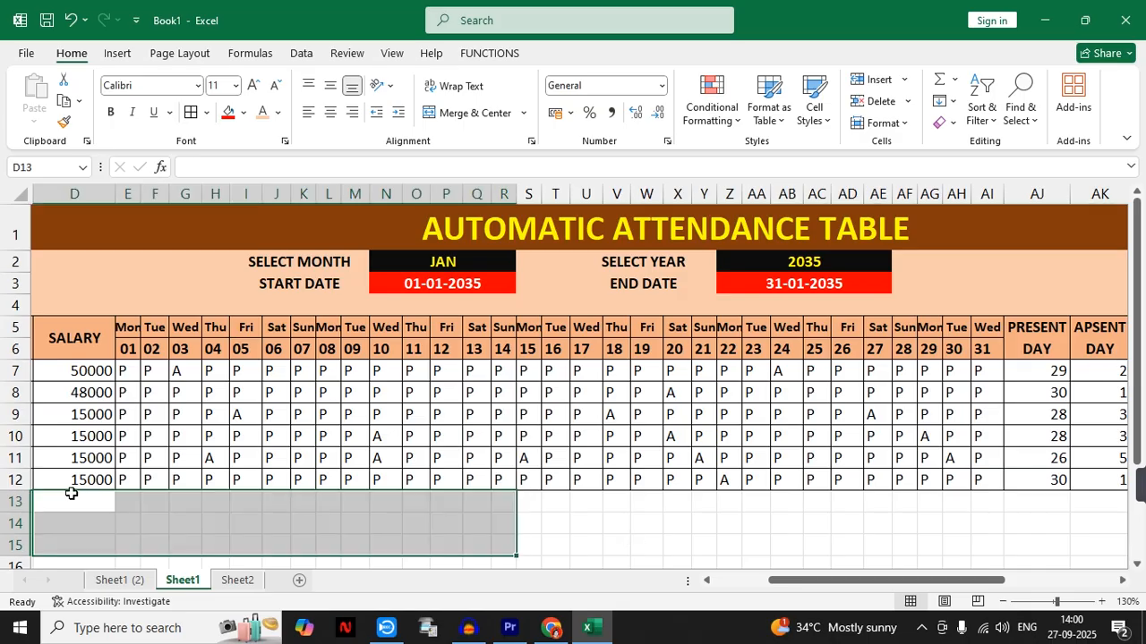
{"action": "left_click_drag", "start_coordinate": [74, 501], "coordinate": [982, 514]}
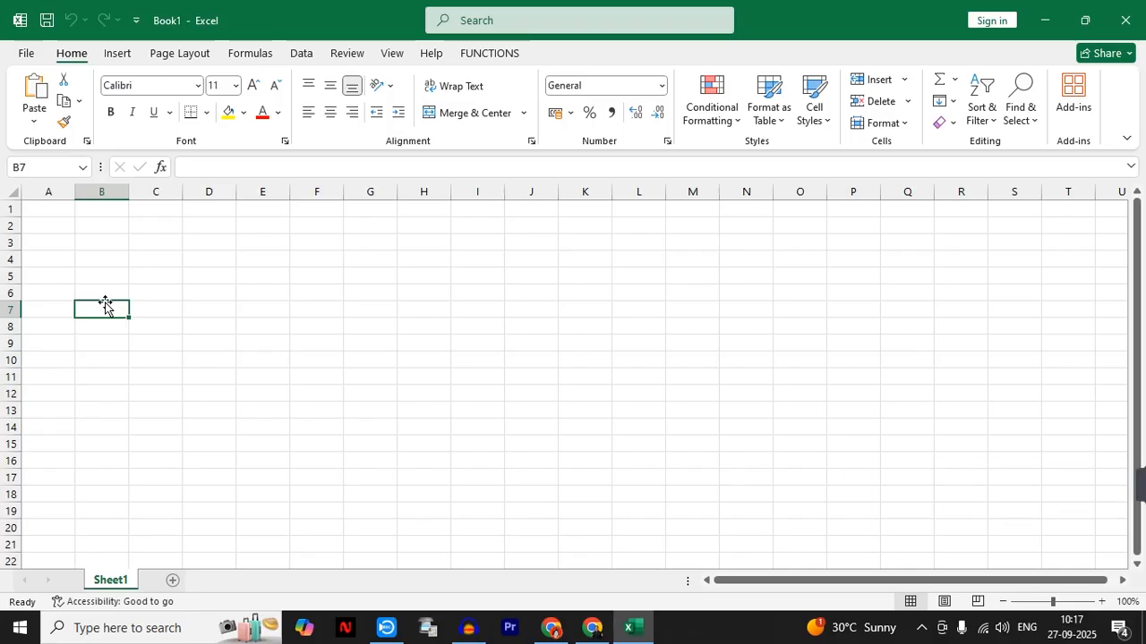
- Enter the headings EMP ID, EMP-NAME and EMP-POST in cells A7 to C7 of the blank sheet
{"action": "left_click", "coordinate": [35, 311]}
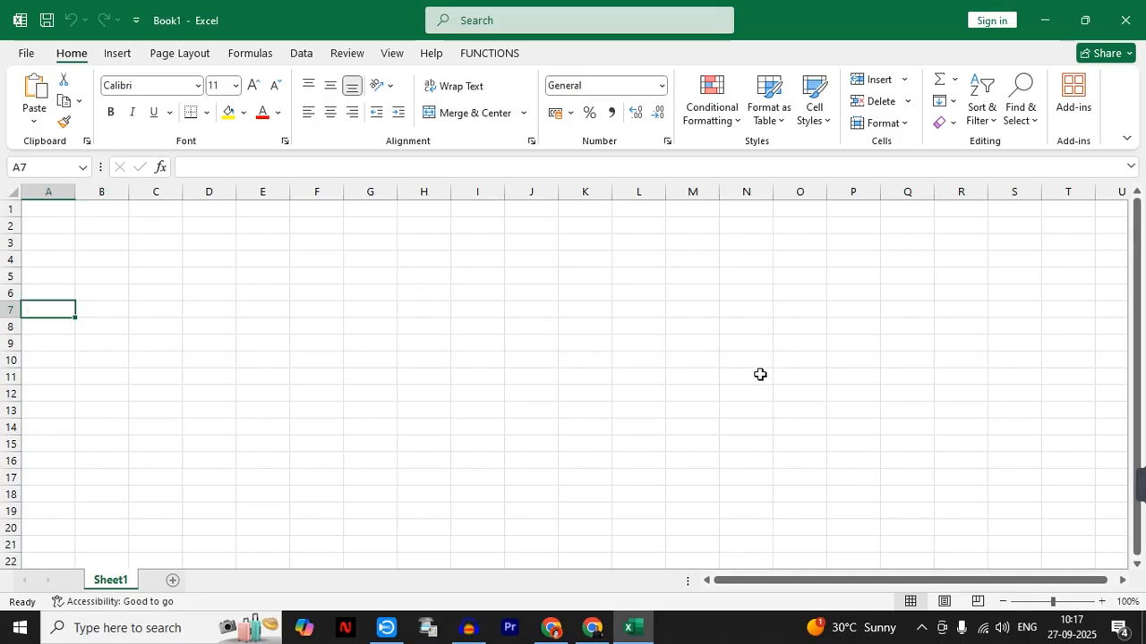
{"action": "type", "text": "EMP ID"}
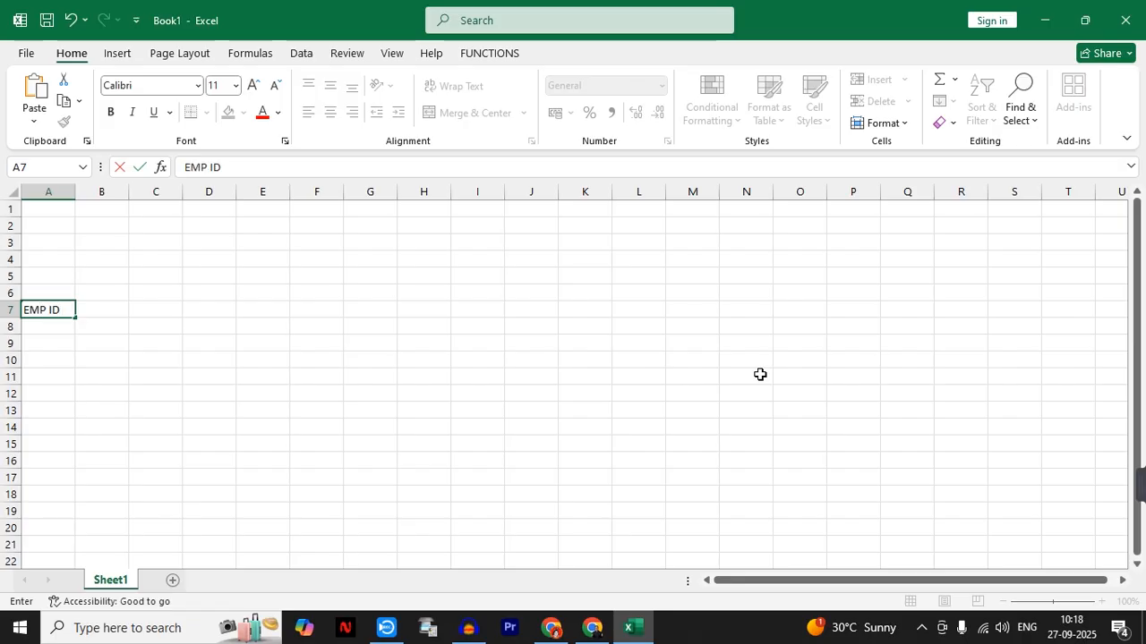
{"action": "key", "text": "Tab"}
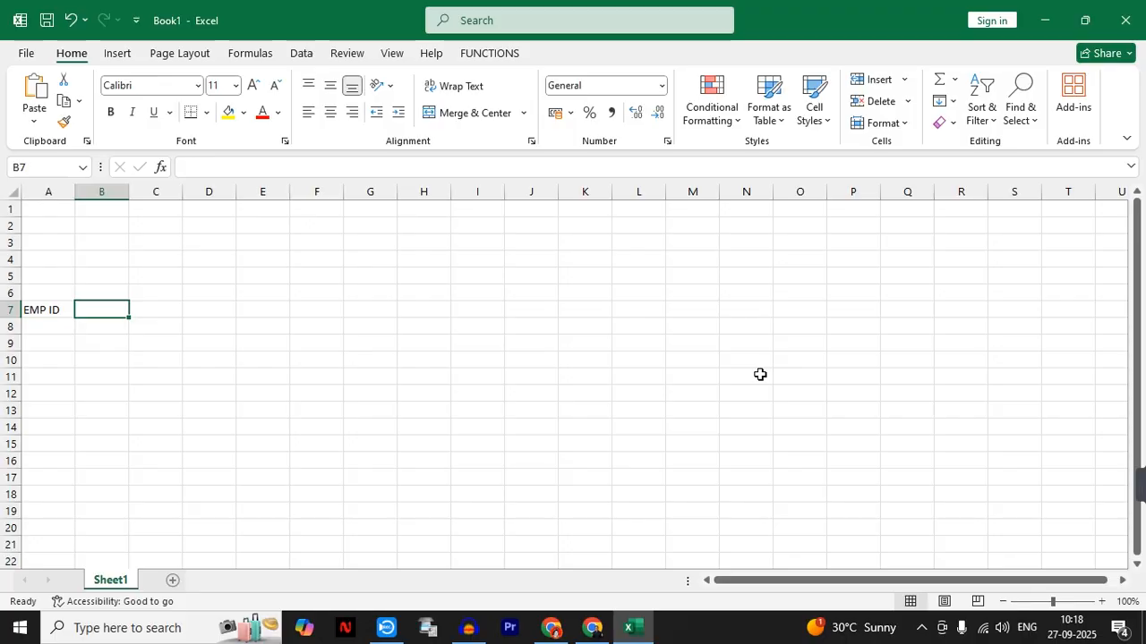
{"action": "type", "text": "EMP"}
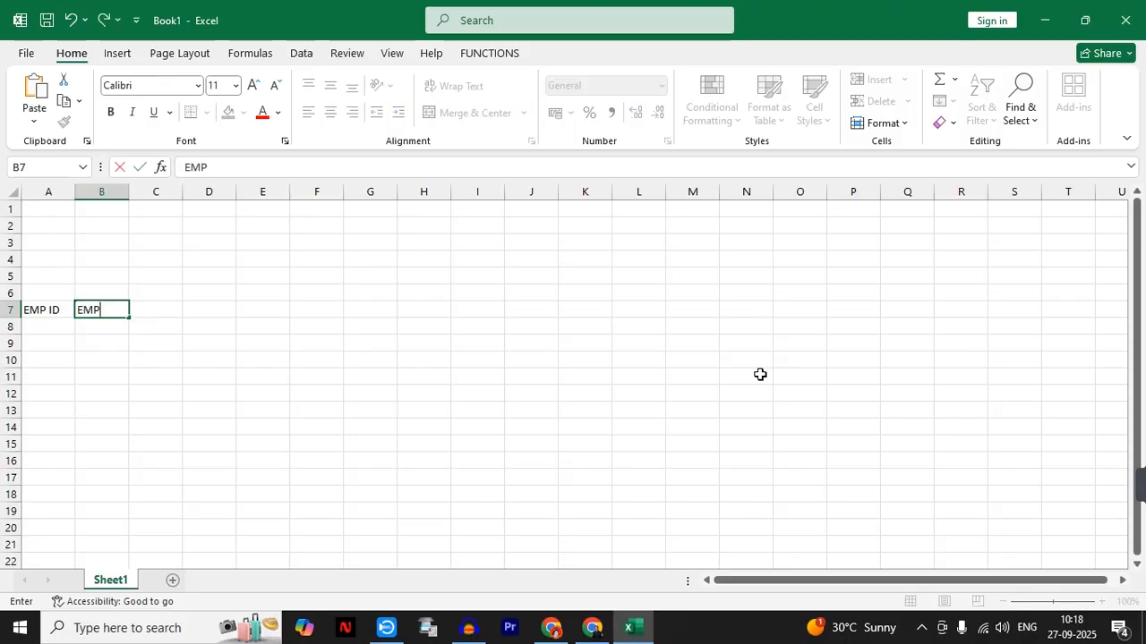
{"action": "type", "text": "-NAME"}
{"action": "key", "text": "Tab"}
{"action": "type", "text": "E"}
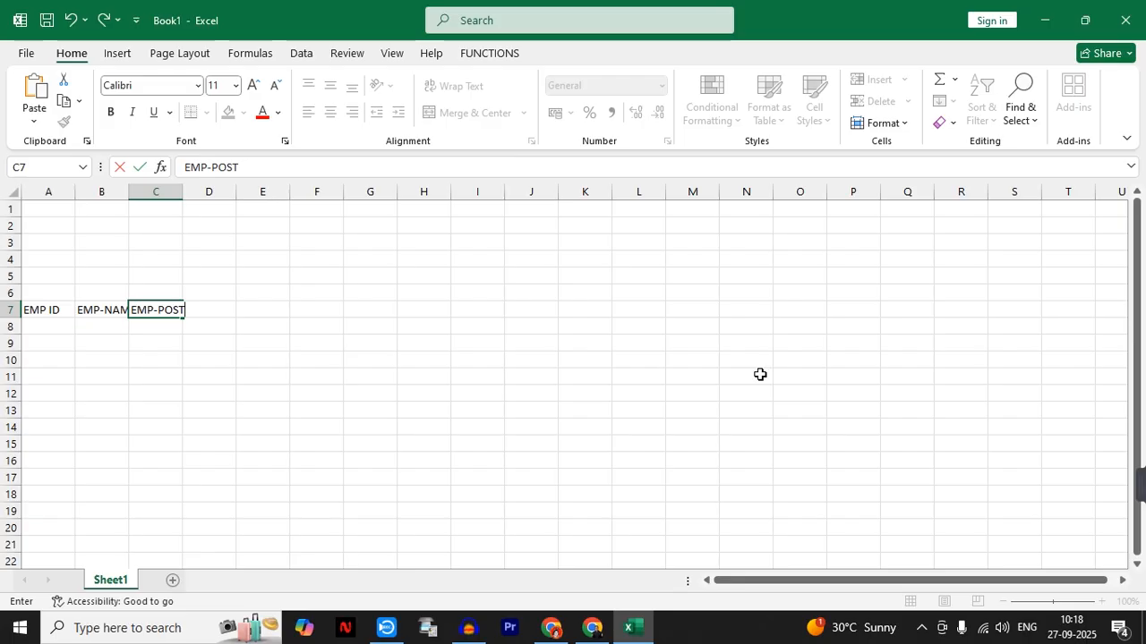
- Widen columns B and C to fit the EMP-NAME and EMP-POST headings
{"action": "left_click_drag", "start_coordinate": [126, 190], "coordinate": [234, 196]}
{"action": "left_click", "coordinate": [259, 226]}
{"action": "left_click", "coordinate": [130, 198]}
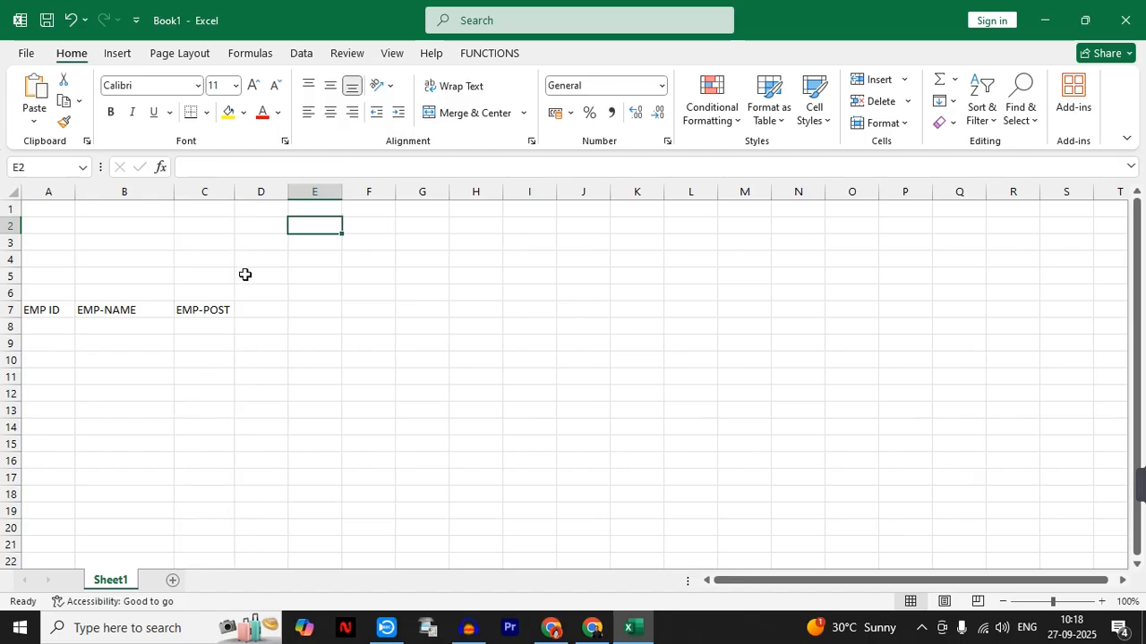
- Enter the date 01/01/2025 in cell D7, beside the EMP-POST heading
{"action": "left_click", "coordinate": [254, 309]}
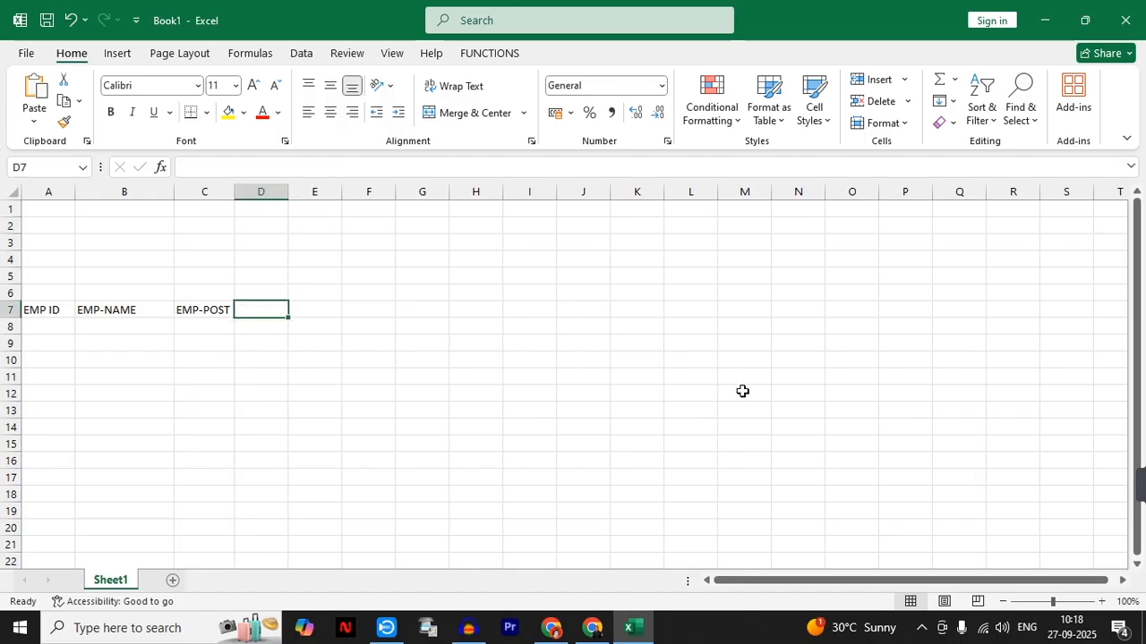
{"action": "type", "text": "01/01/2025"}
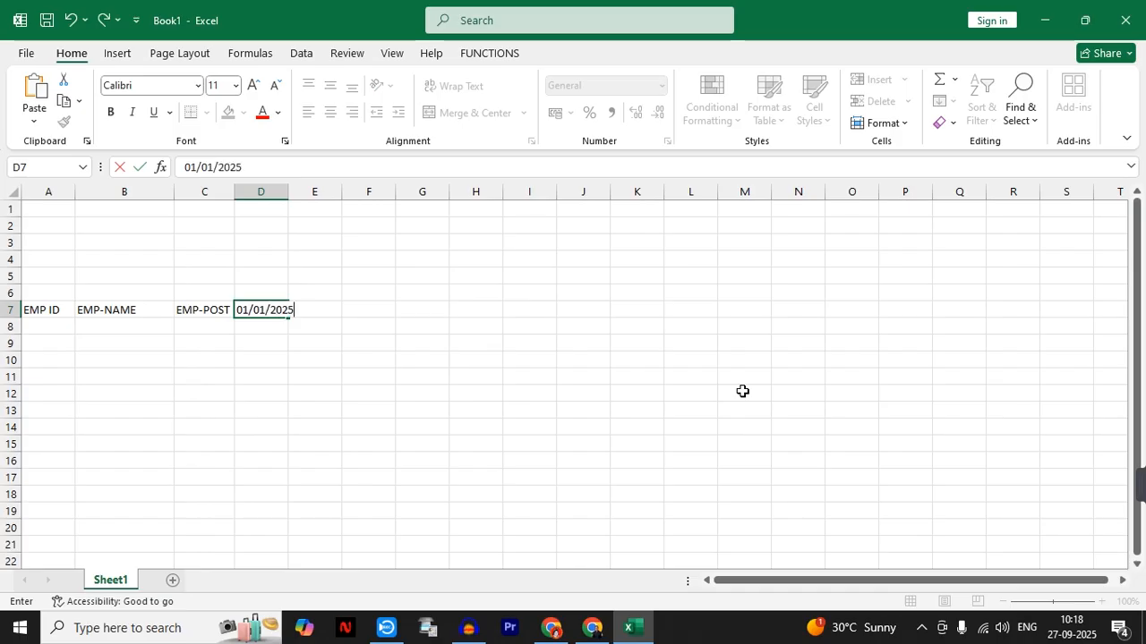
{"action": "key", "text": "Return"}
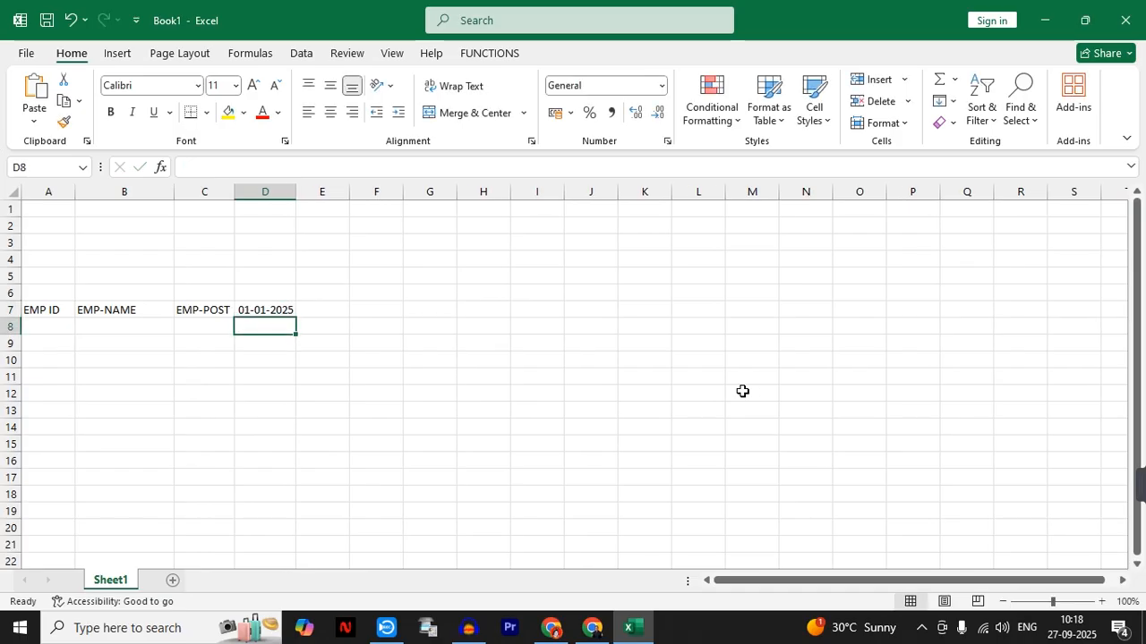
- Try extending the date in D7 along row 7 to cell I7, and undo the fill
{"action": "left_click", "coordinate": [263, 308]}
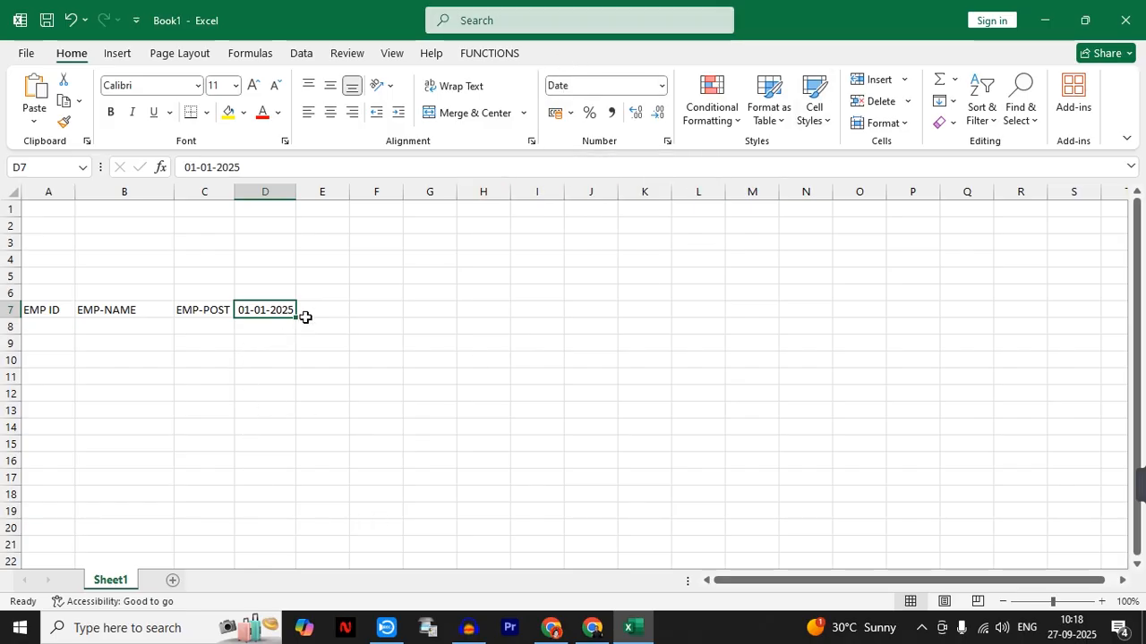
{"action": "left_click_drag", "start_coordinate": [299, 315], "coordinate": [343, 315]}
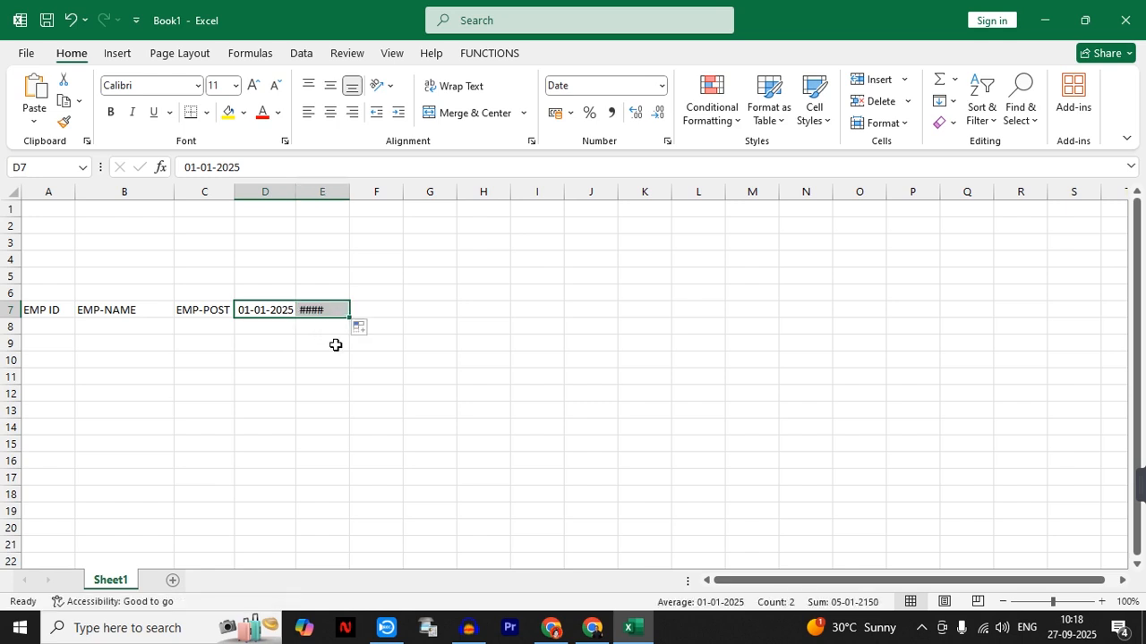
{"action": "double_click", "coordinate": [349, 192]}
{"action": "left_click", "coordinate": [330, 347]}
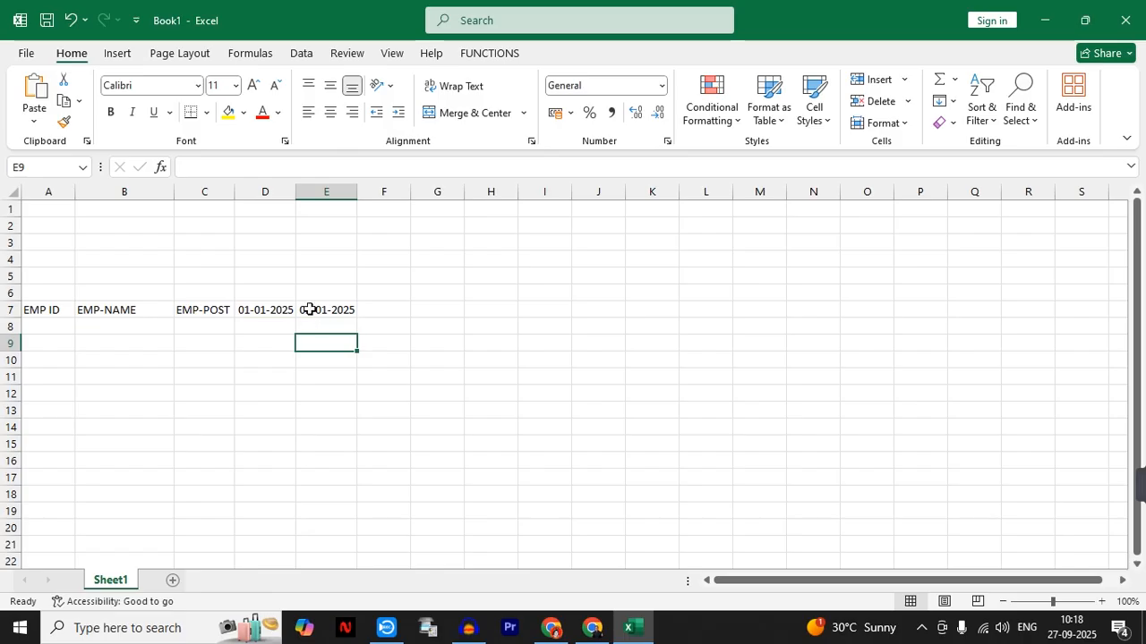
{"action": "left_click", "coordinate": [310, 310]}
{"action": "left_click_drag", "start_coordinate": [356, 316], "coordinate": [566, 323]}
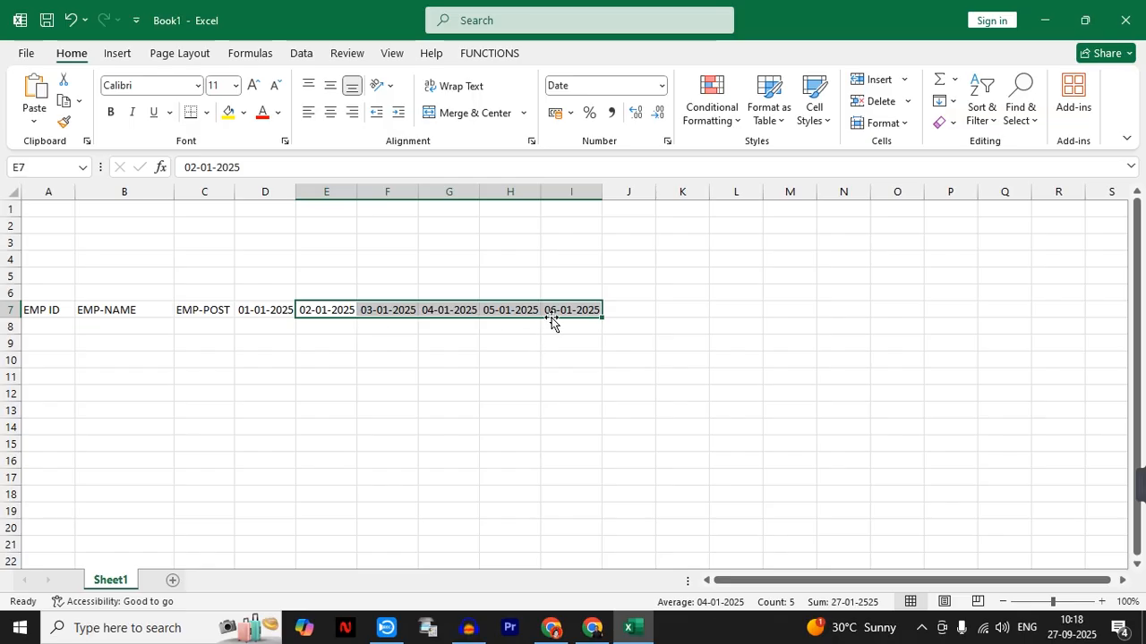
{"action": "key", "text": "ctrl+z"}
{"action": "key", "text": "ctrl+z"}
- Fill the daily date series from D7 through AH7 and widen columns F and G to fit their dates
{"action": "left_click", "coordinate": [434, 358]}
{"action": "left_click_drag", "start_coordinate": [244, 307], "coordinate": [1017, 319]}
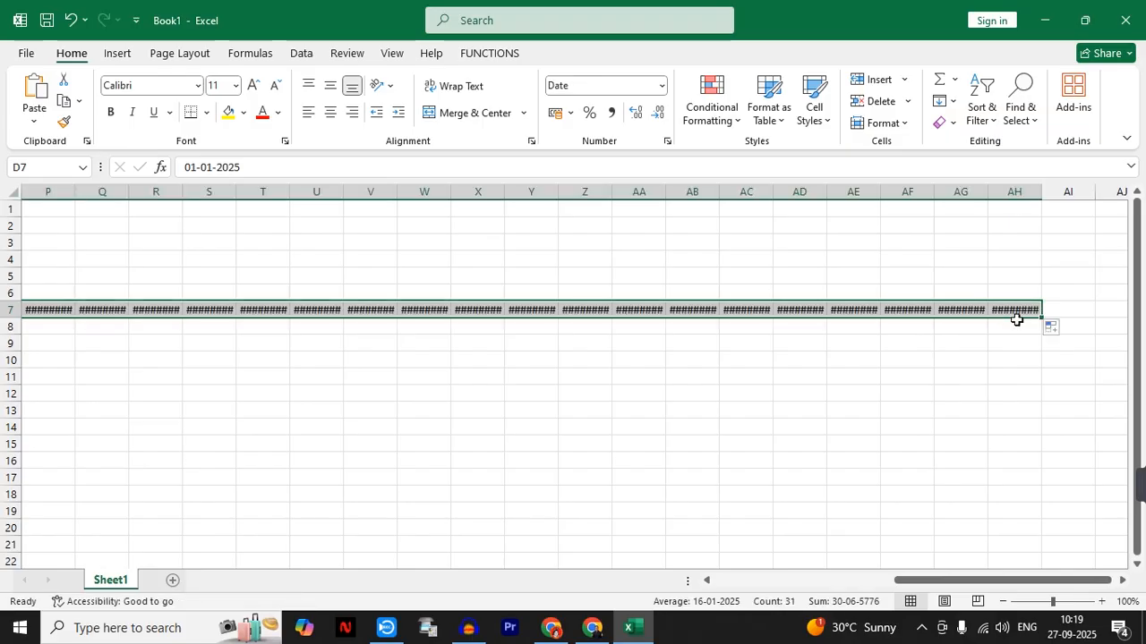
{"action": "left_click_drag", "start_coordinate": [899, 580], "coordinate": [727, 580]}
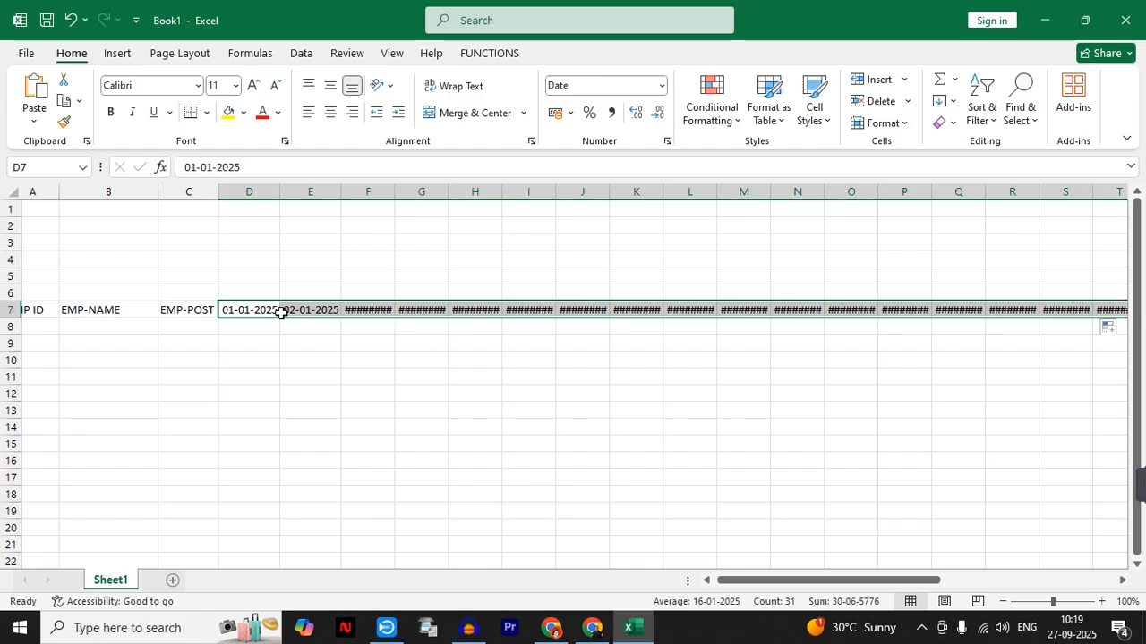
{"action": "left_click", "coordinate": [396, 224]}
{"action": "left_click_drag", "start_coordinate": [395, 193], "coordinate": [463, 191]}
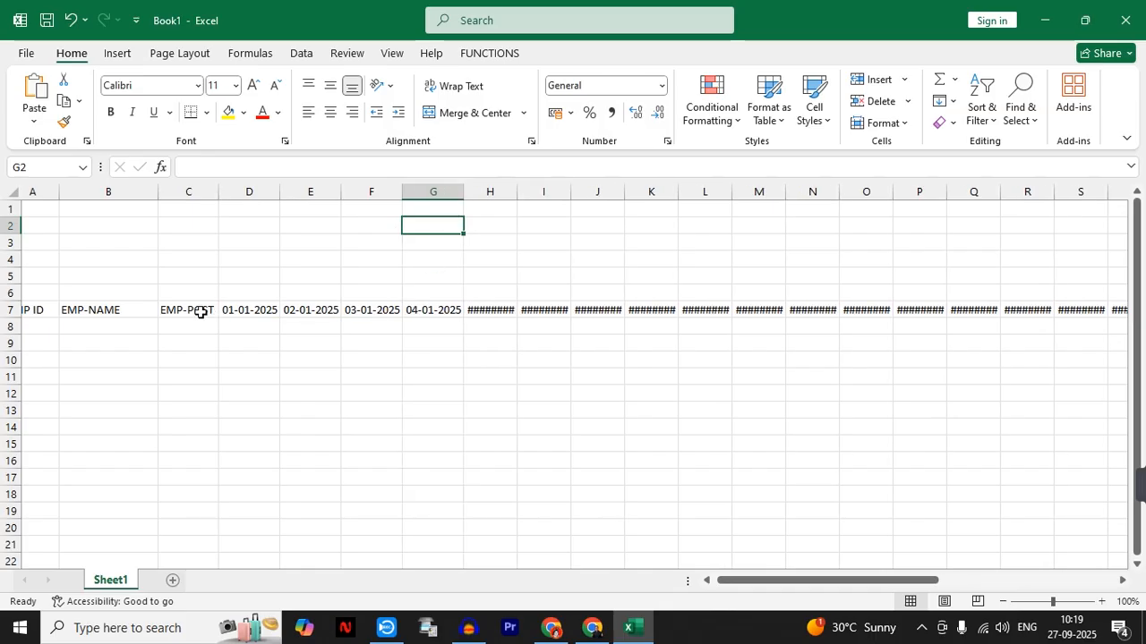
- Apply the custom number format DD to the dates in D7:AH7 so only the day number is displayed
{"action": "left_click_drag", "start_coordinate": [226, 310], "coordinate": [1030, 313]}
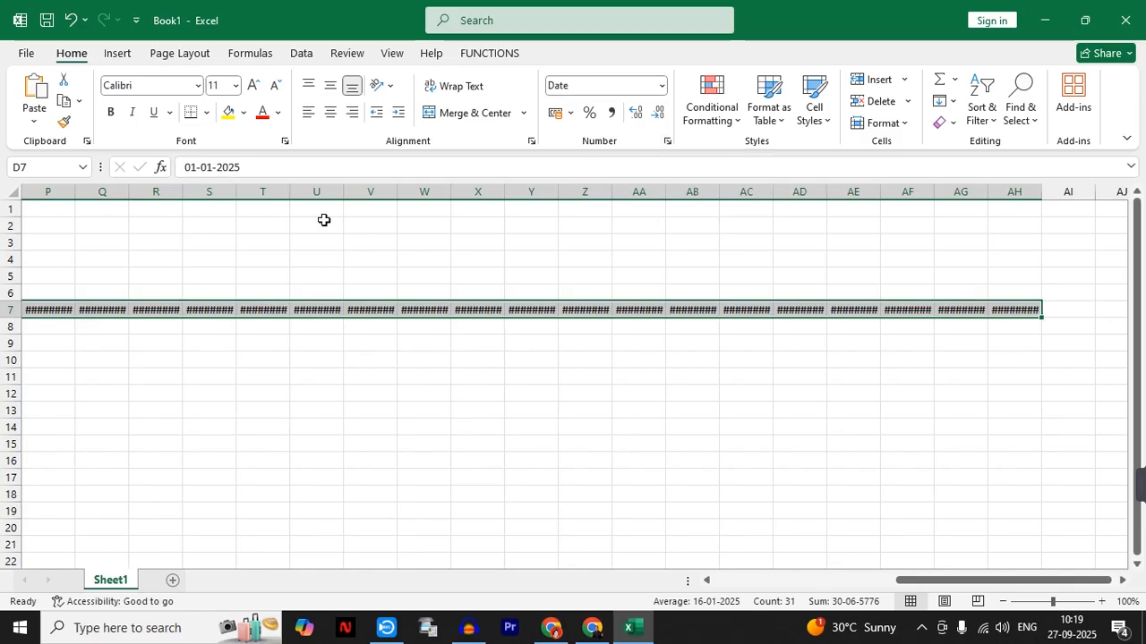
{"action": "left_click", "coordinate": [668, 144]}
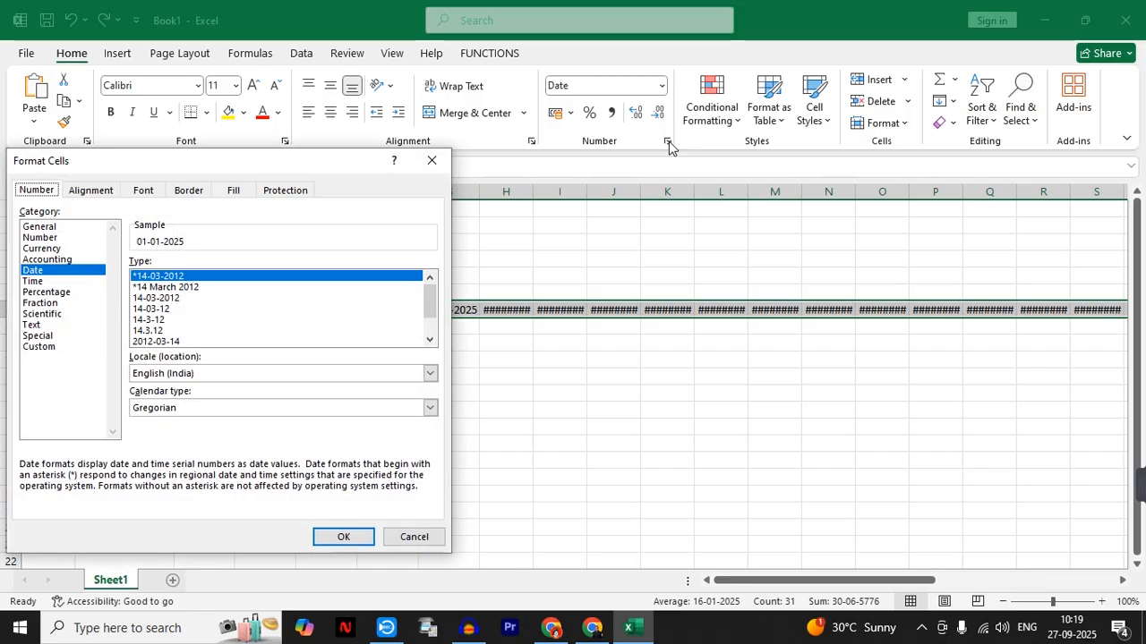
{"action": "left_click_drag", "start_coordinate": [240, 168], "coordinate": [492, 166]}
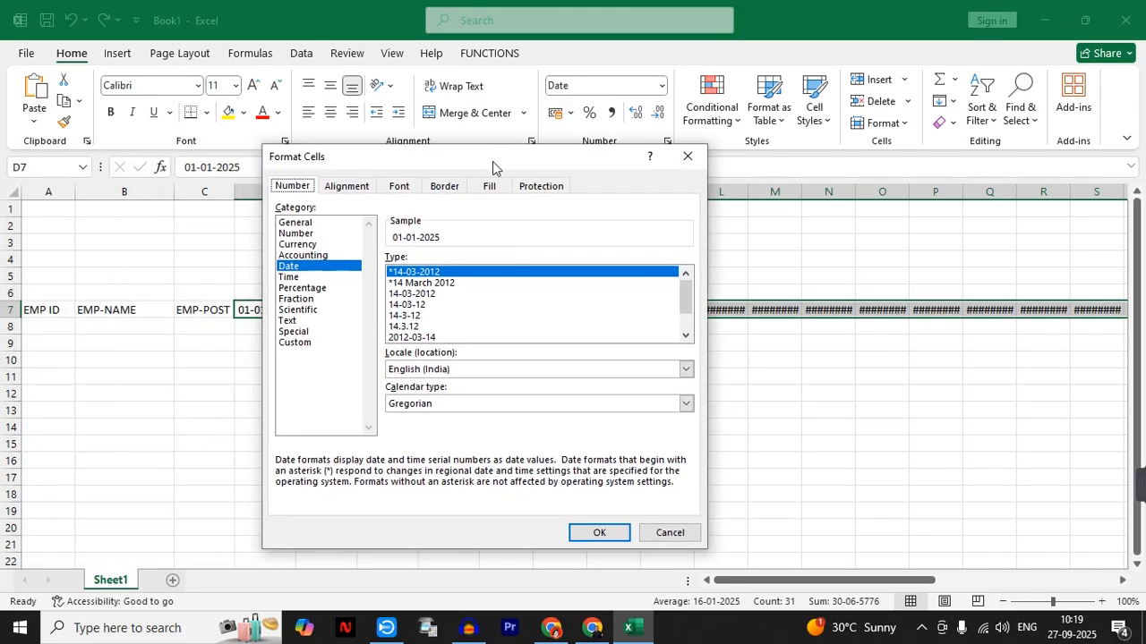
{"action": "left_click", "coordinate": [296, 343]}
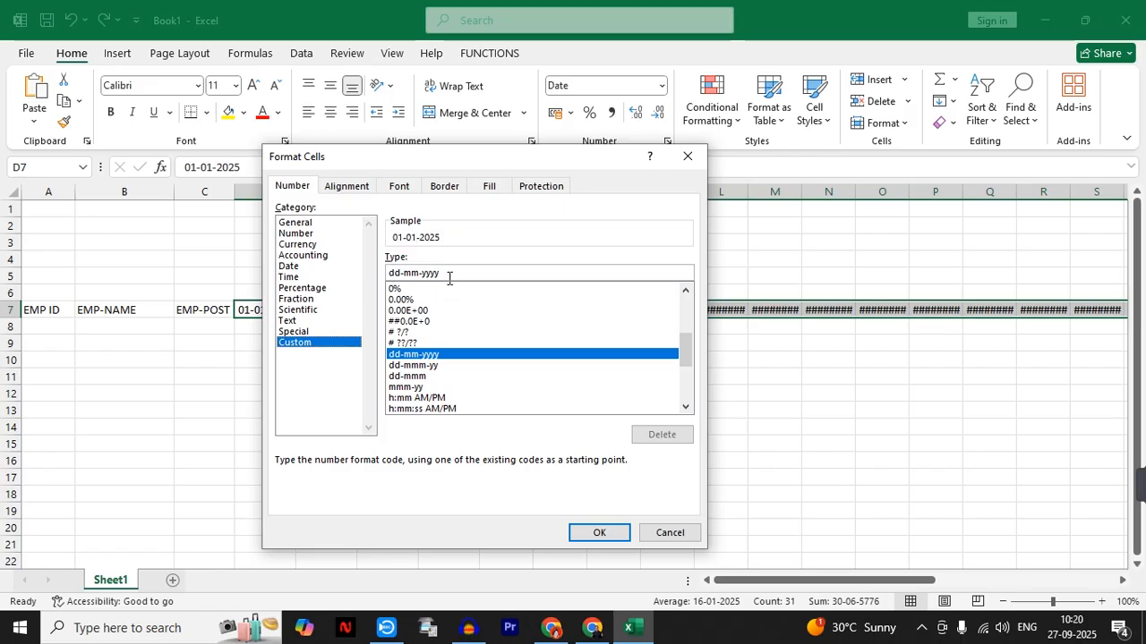
{"action": "left_click_drag", "start_coordinate": [449, 274], "coordinate": [388, 274]}
{"action": "left_click_drag", "start_coordinate": [400, 169], "coordinate": [502, 184]}
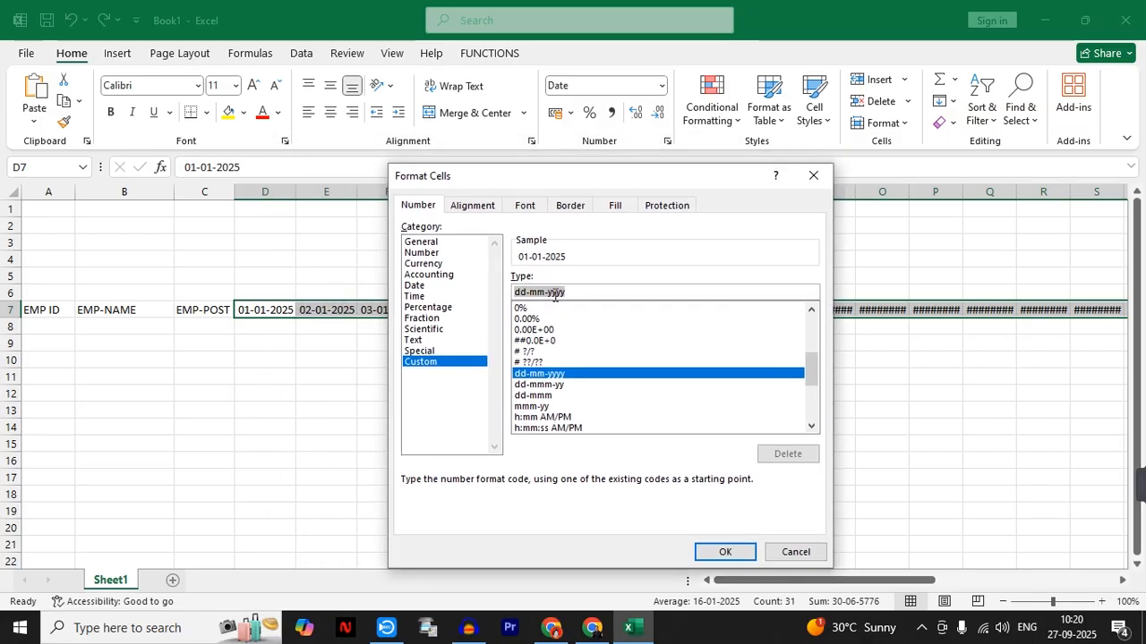
{"action": "type", "text": "DD"}
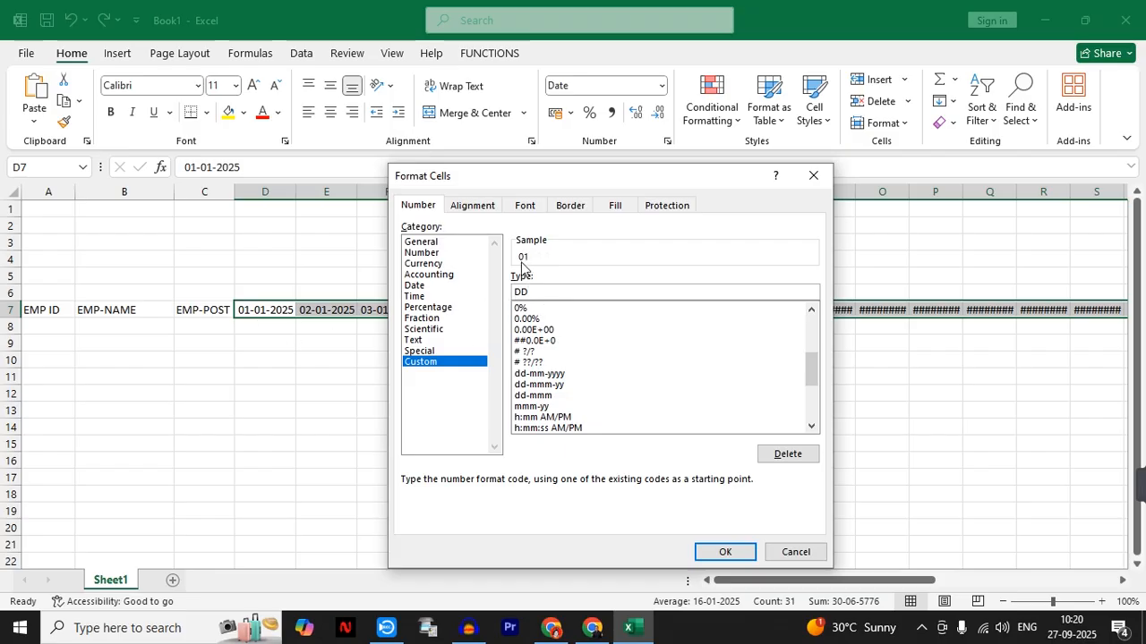
{"action": "left_click", "coordinate": [727, 552]}
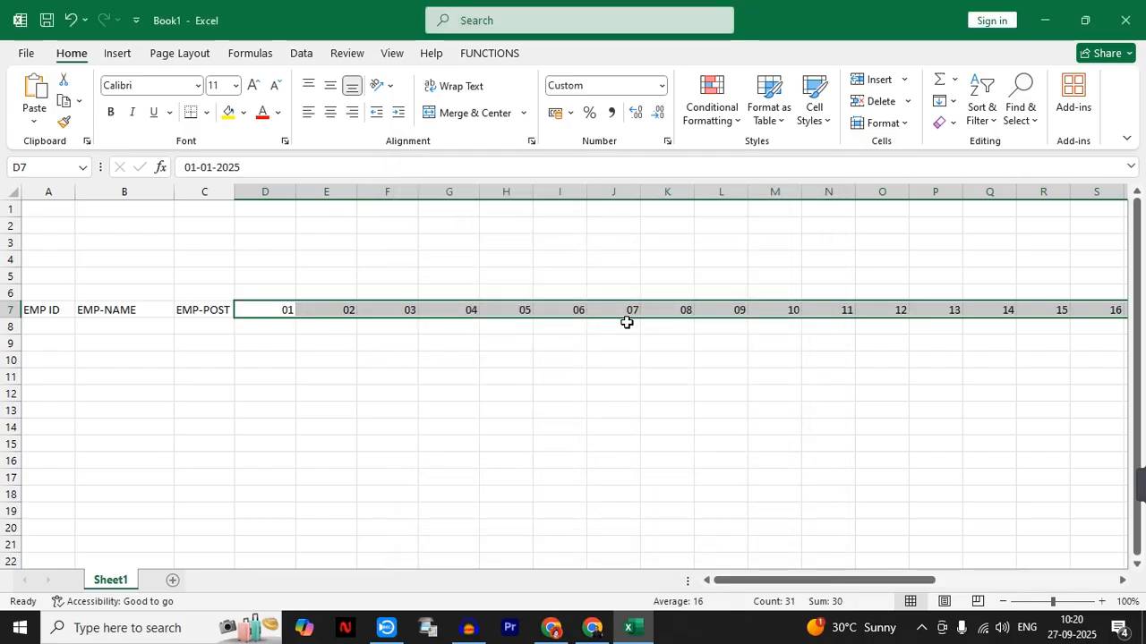
{"action": "left_click_drag", "start_coordinate": [833, 580], "coordinate": [783, 589]}
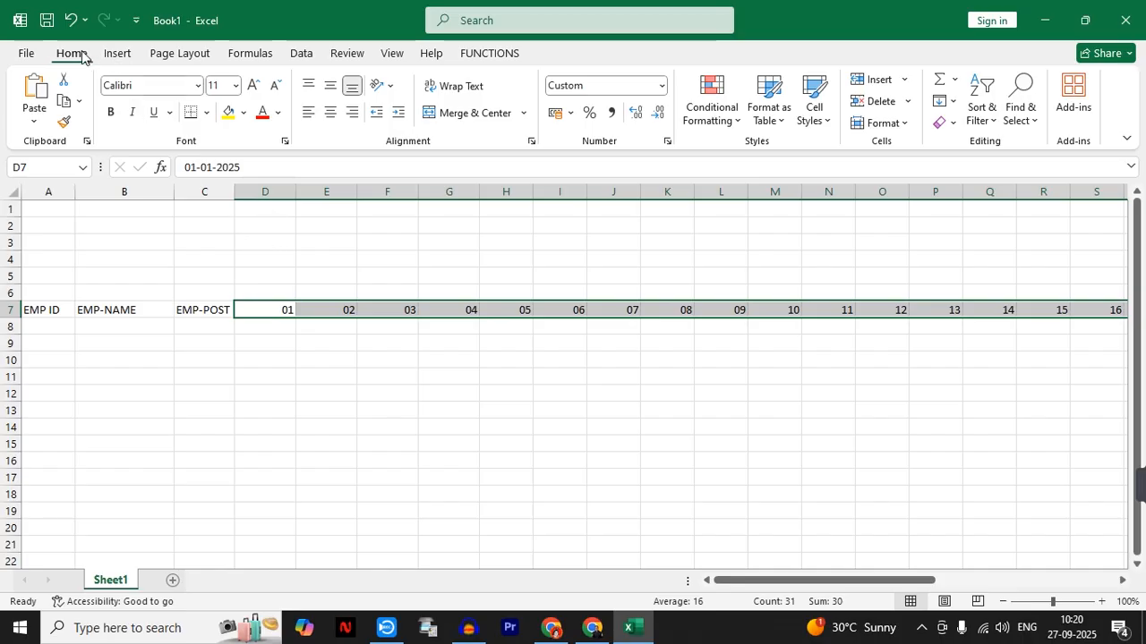
- Try autofitting the widths of day columns D through AH, and undo the resize
{"action": "left_click", "coordinate": [882, 123]}
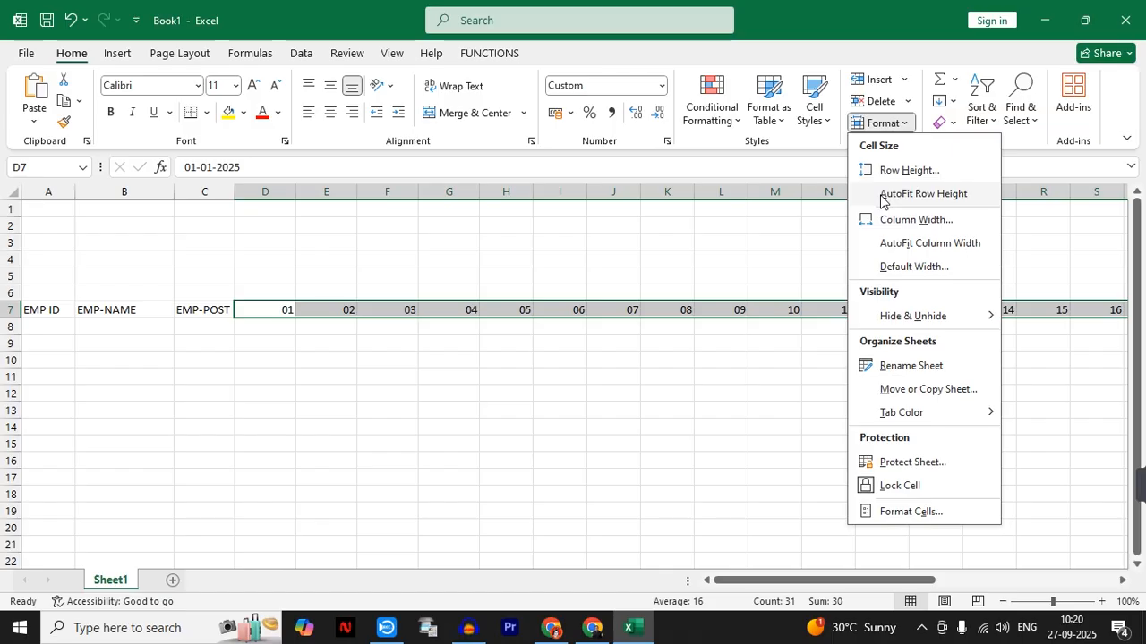
{"action": "left_click", "coordinate": [262, 367]}
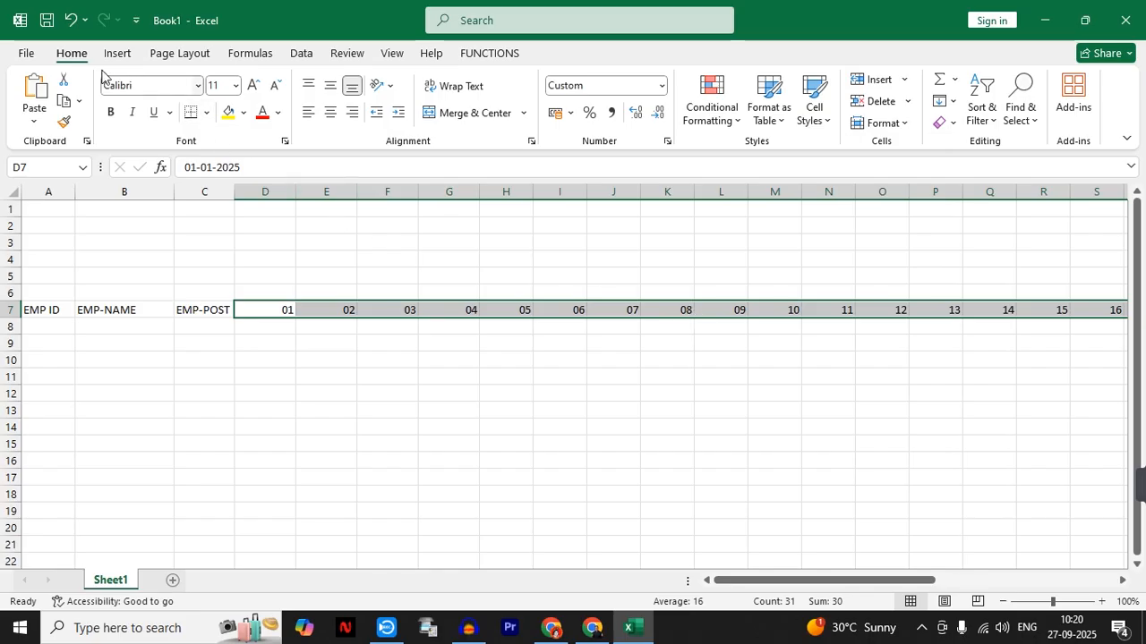
{"action": "key", "text": "alt"}
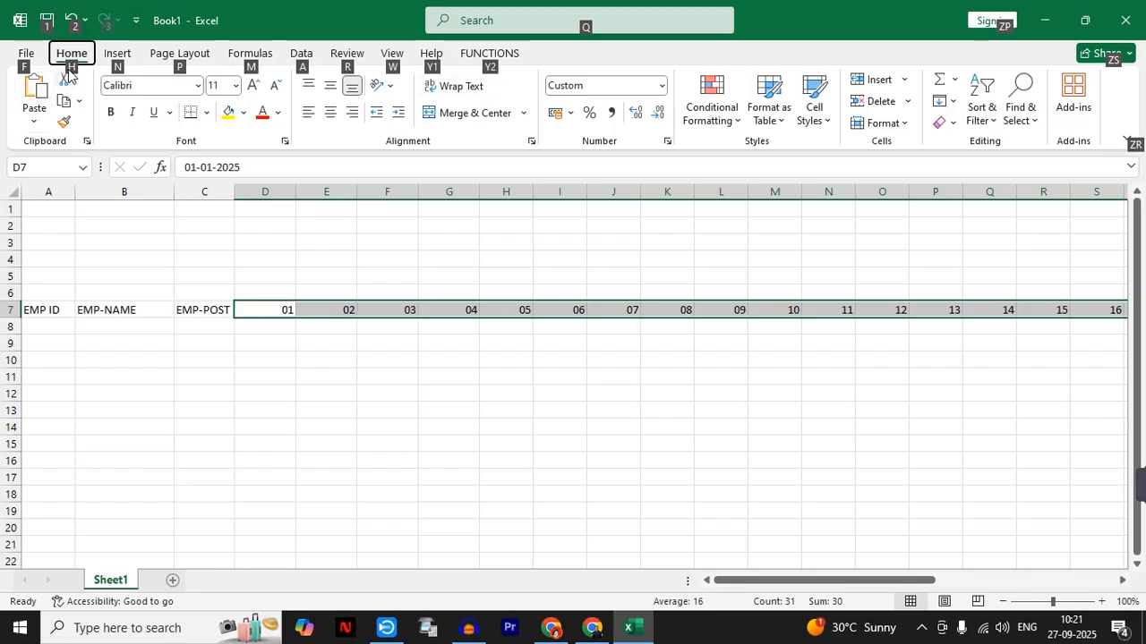
{"action": "key", "text": "h"}
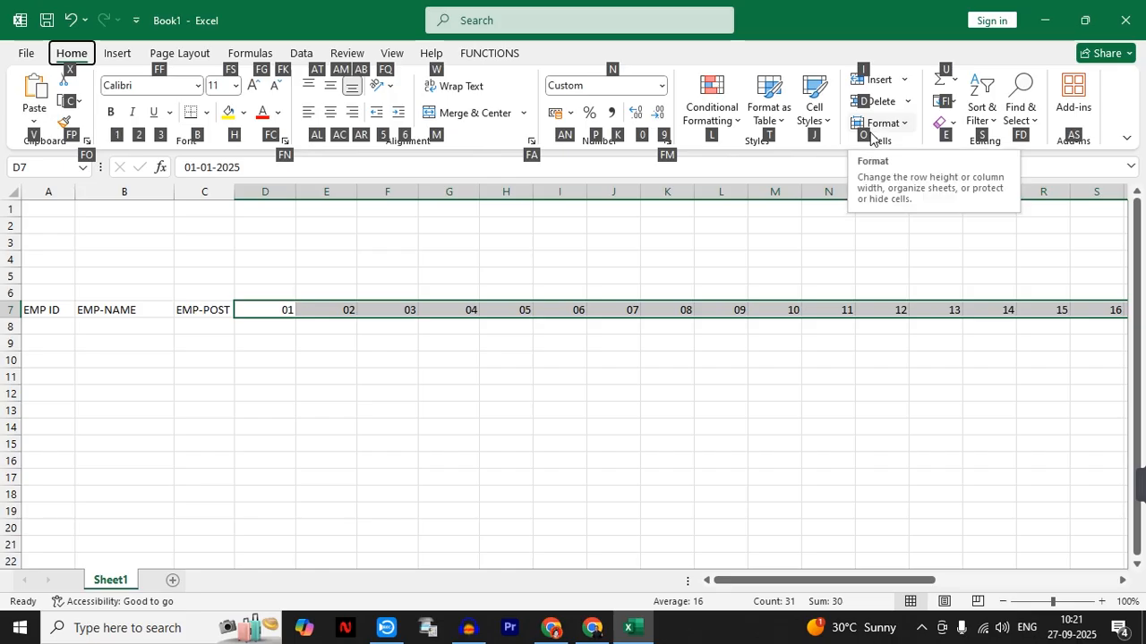
{"action": "key", "text": "o"}
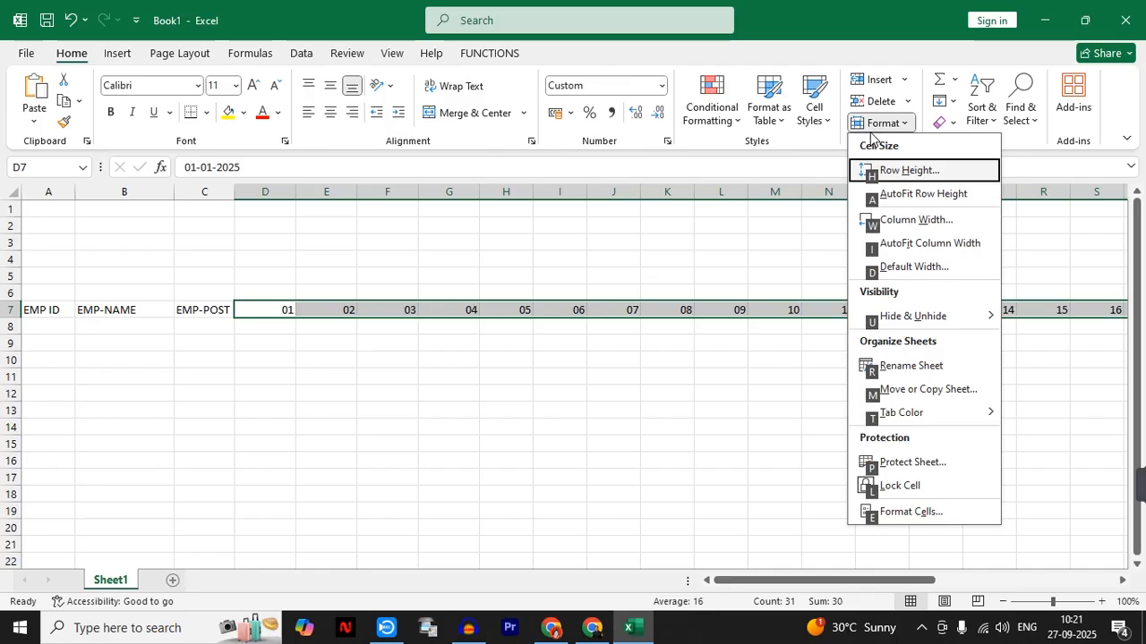
{"action": "left_click", "coordinate": [907, 251]}
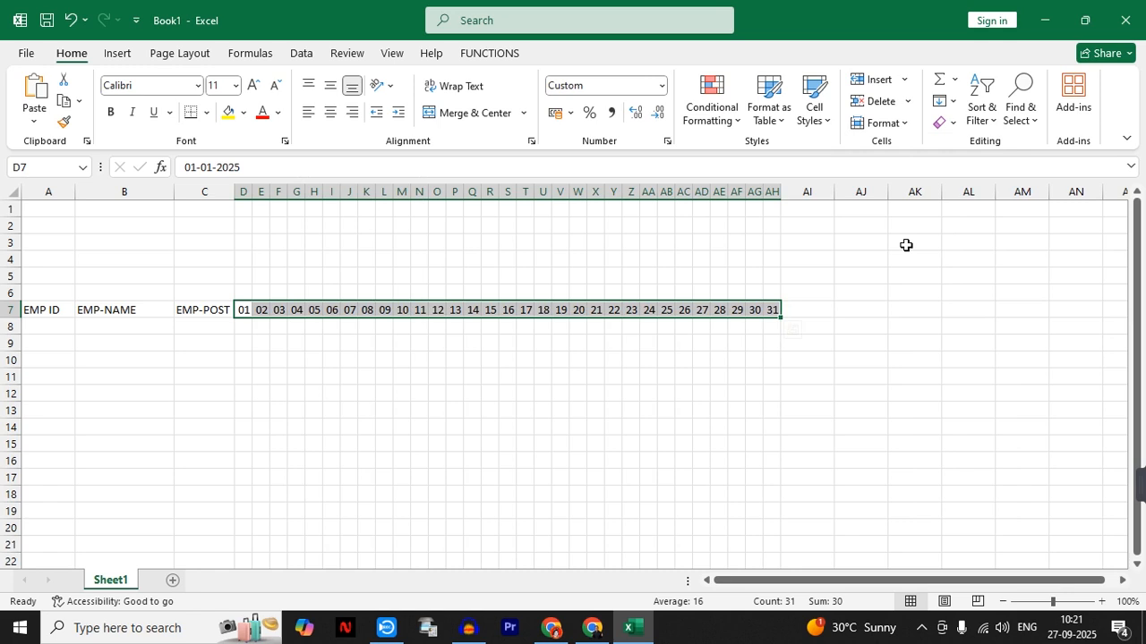
{"action": "key", "text": "ctrl+z"}
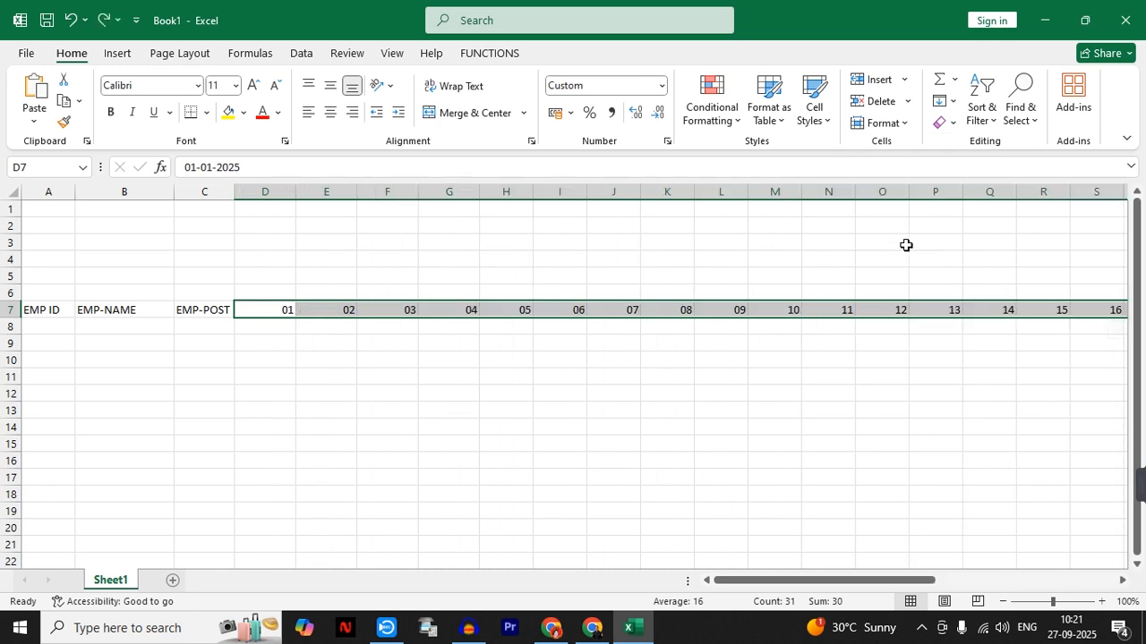
- AutoFit the widths of columns D through AH to the day numbers in row 7
{"action": "key", "text": "alt"}
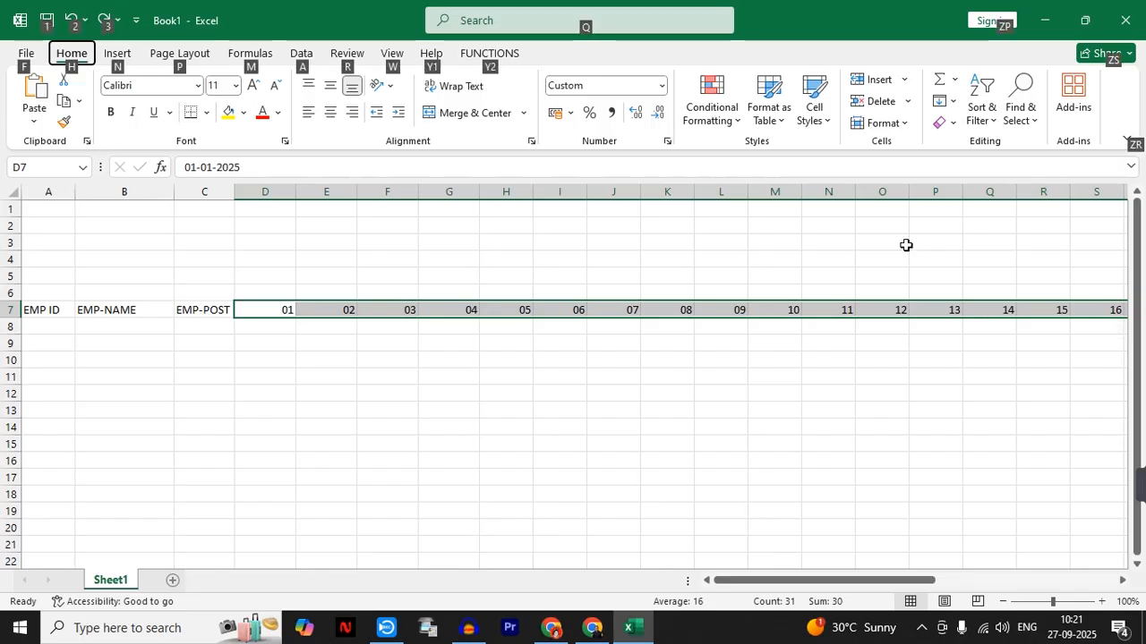
{"action": "key", "text": "h"}
{"action": "key", "text": "o"}
{"action": "key", "text": "i"}
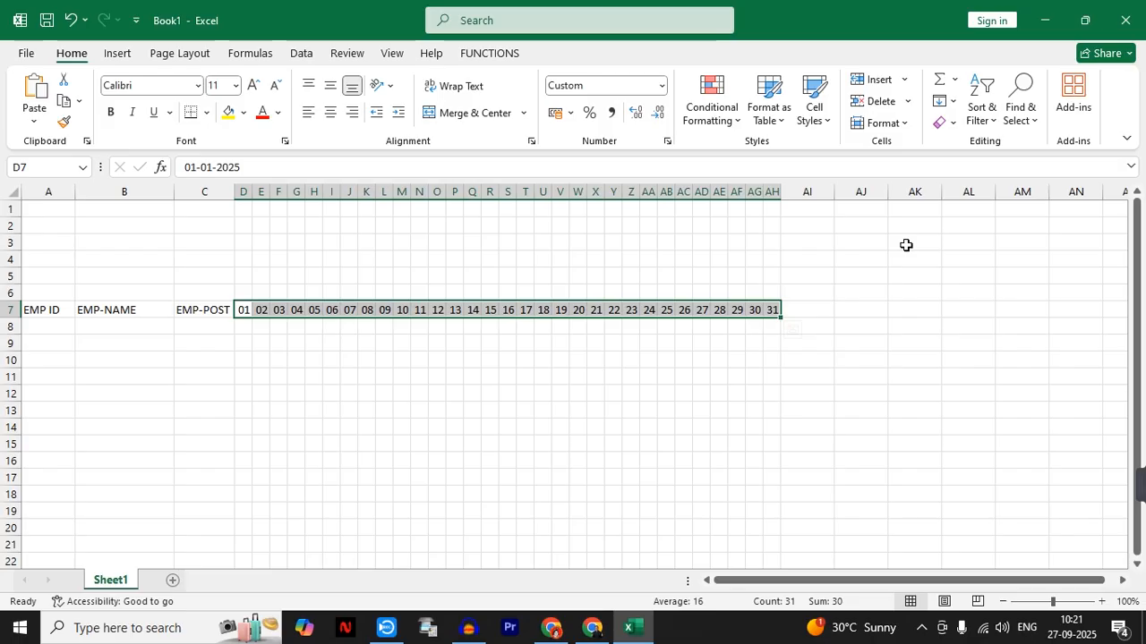
- Enter the headings PRESENT DAY in AI7 and APSENT DAY in AJ7, after the last day number
{"action": "left_click", "coordinate": [821, 308]}
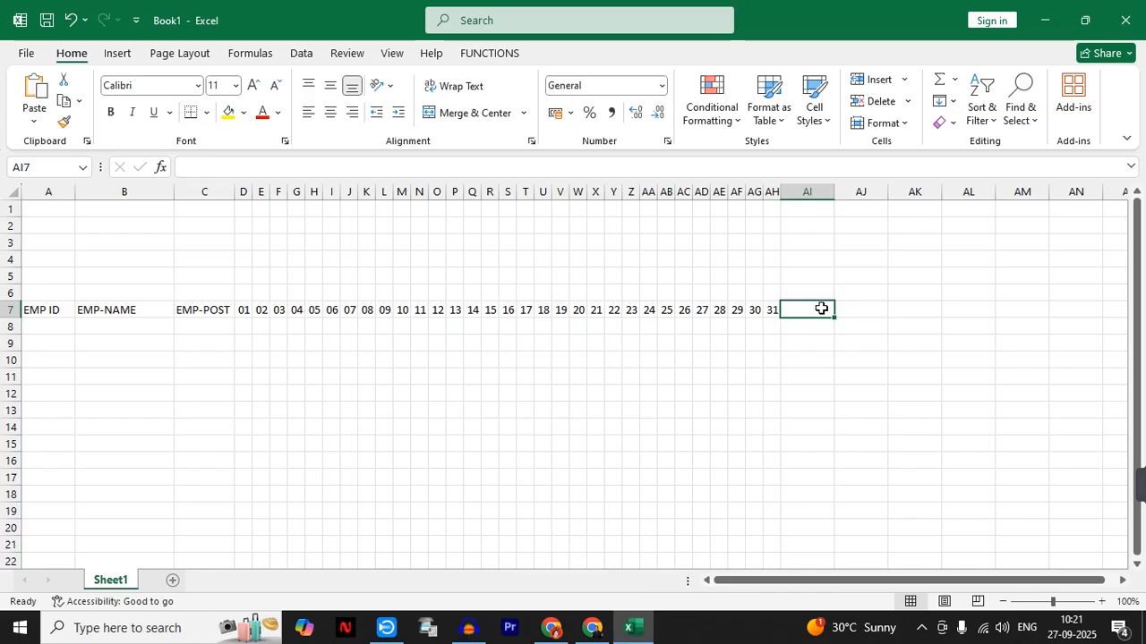
{"action": "type", "text": "PRESE"}
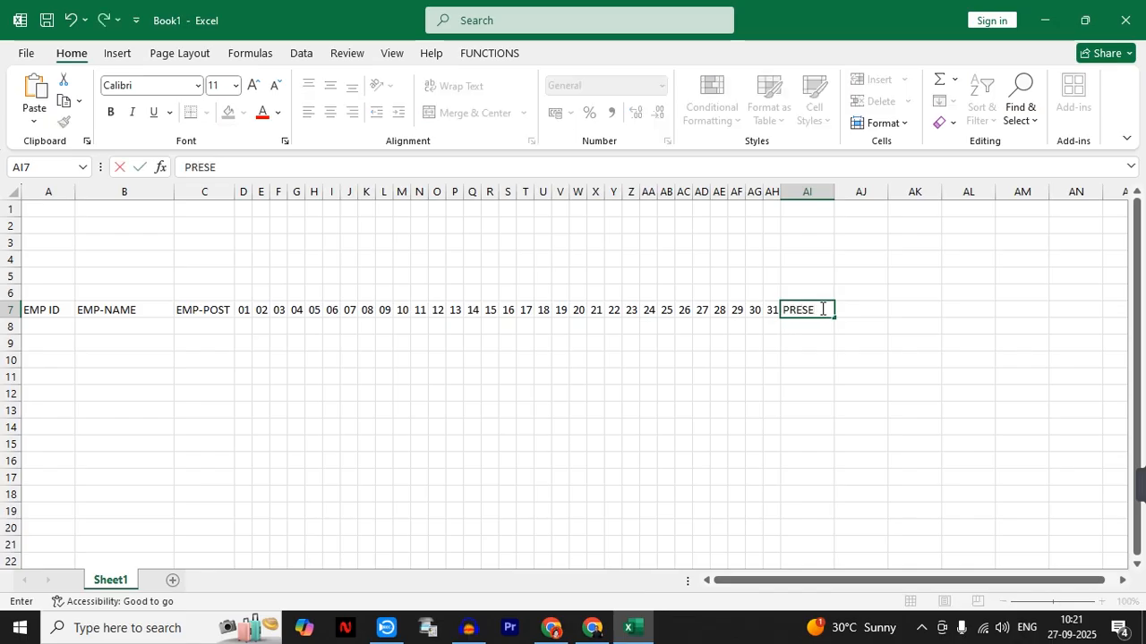
{"action": "type", "text": "NT DAY"}
{"action": "key", "text": "Tab"}
{"action": "type", "text": "AP"}
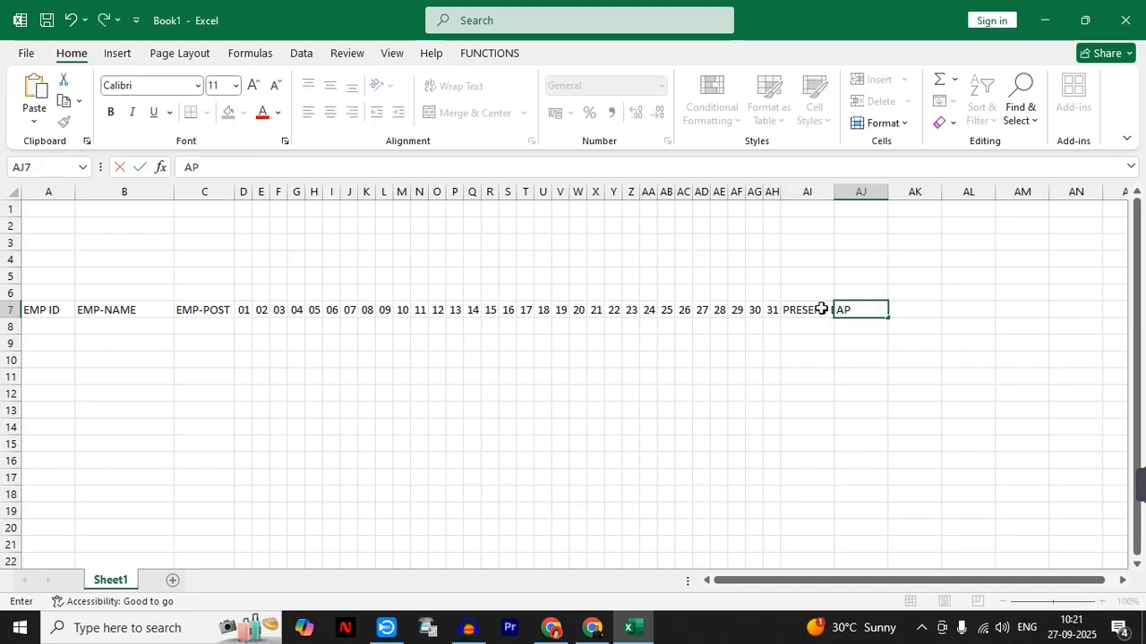
{"action": "type", "text": "SENT DAY"}
{"action": "key", "text": "Tab"}
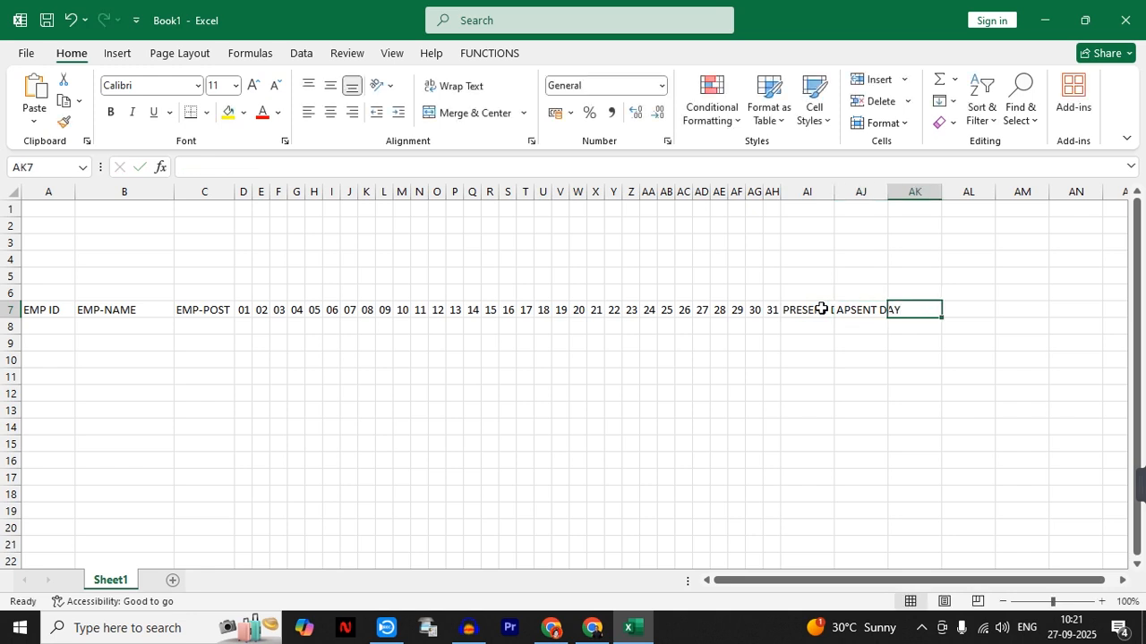
- Enter the headings WORKING DAY SALARY in AK7 and HRA (10%) in AL7
{"action": "type", "text": "WORKING"}
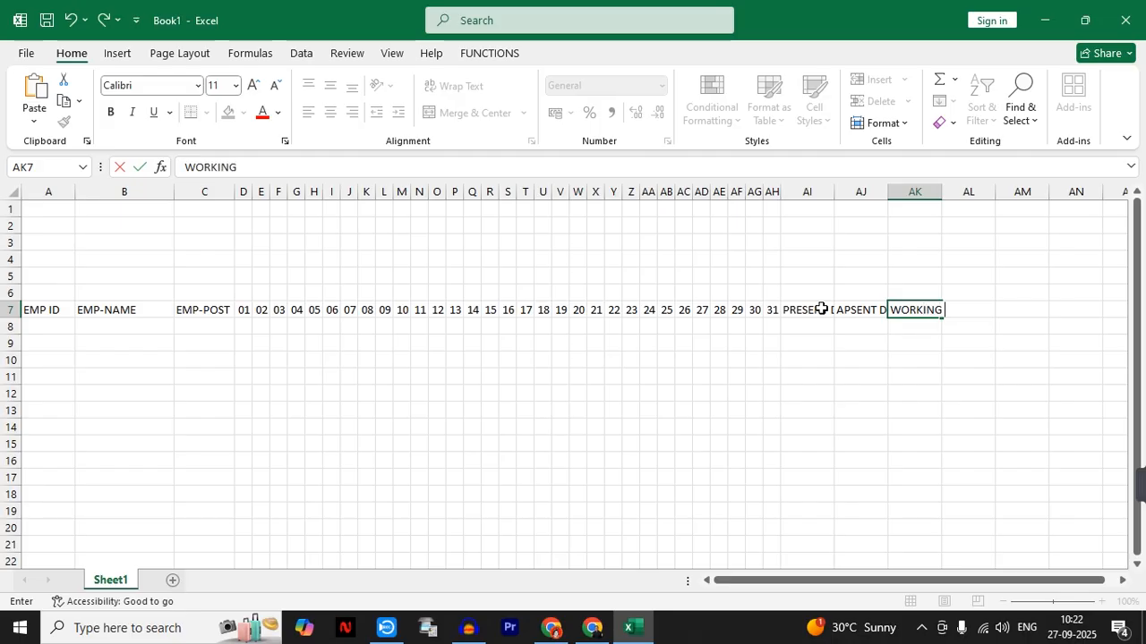
{"action": "type", "text": " DAY SALARY"}
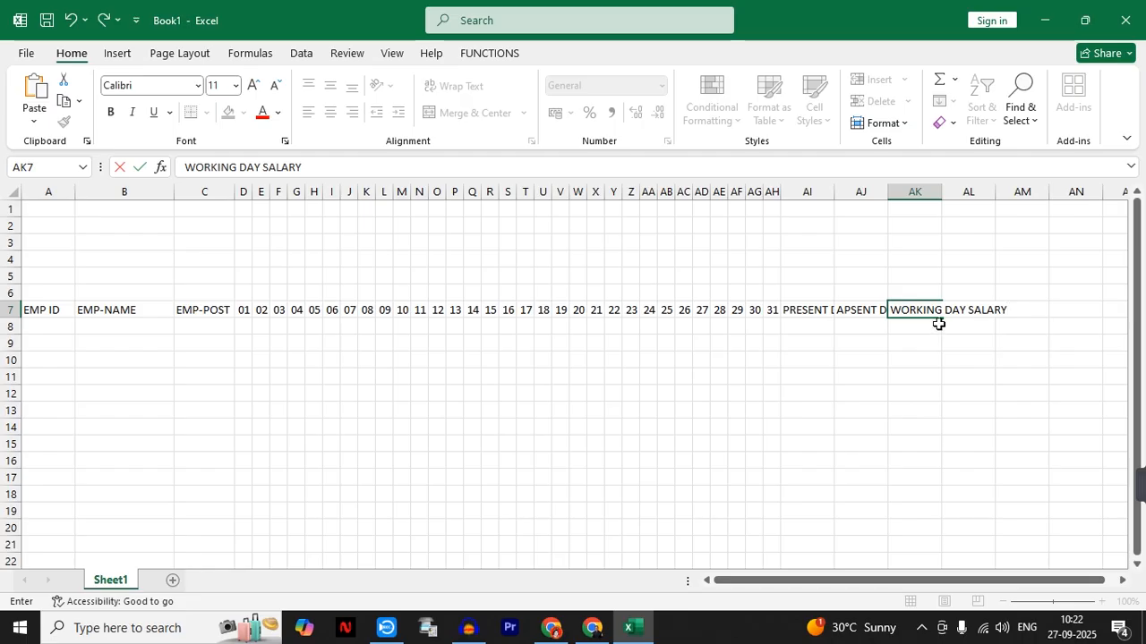
{"action": "key", "text": "Tab"}
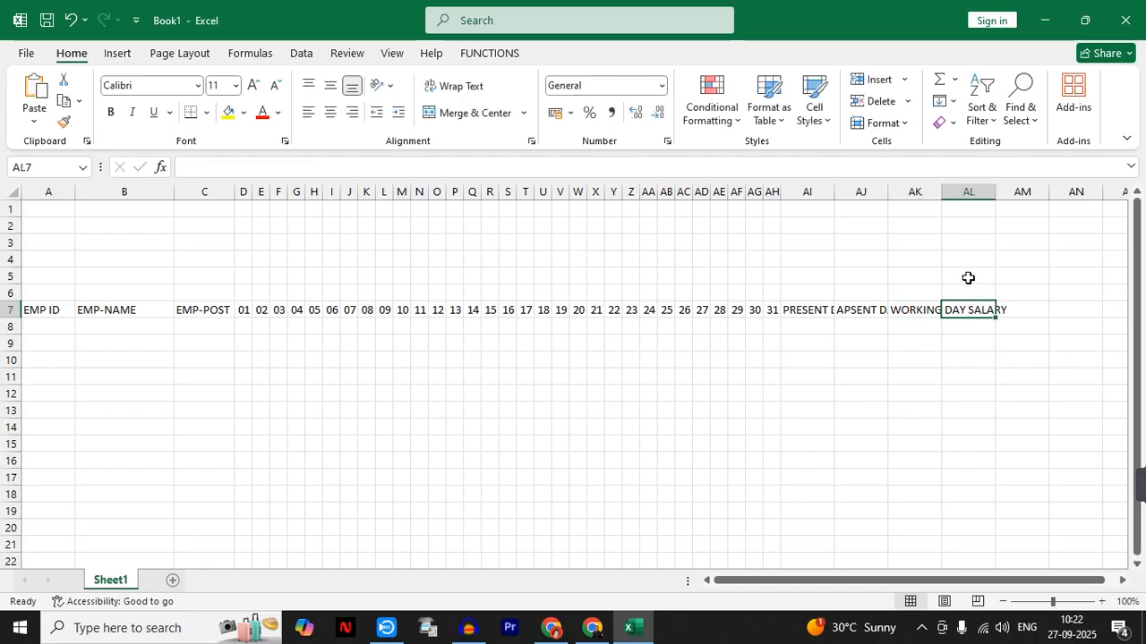
{"action": "type", "text": "HRA"}
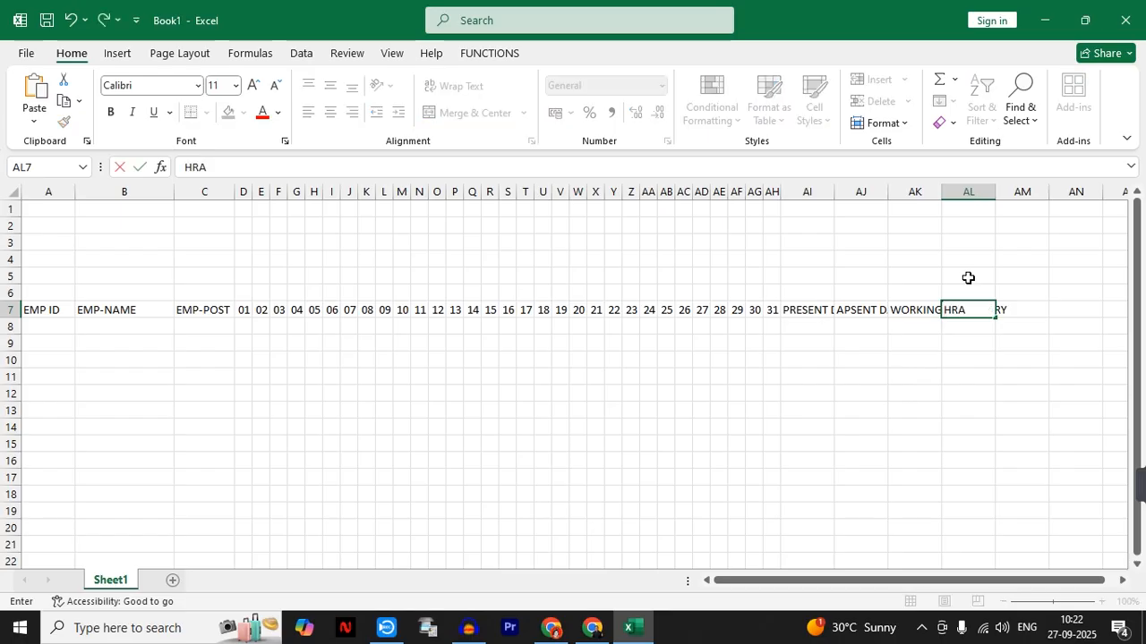
{"action": "type", "text": " (10%)"}
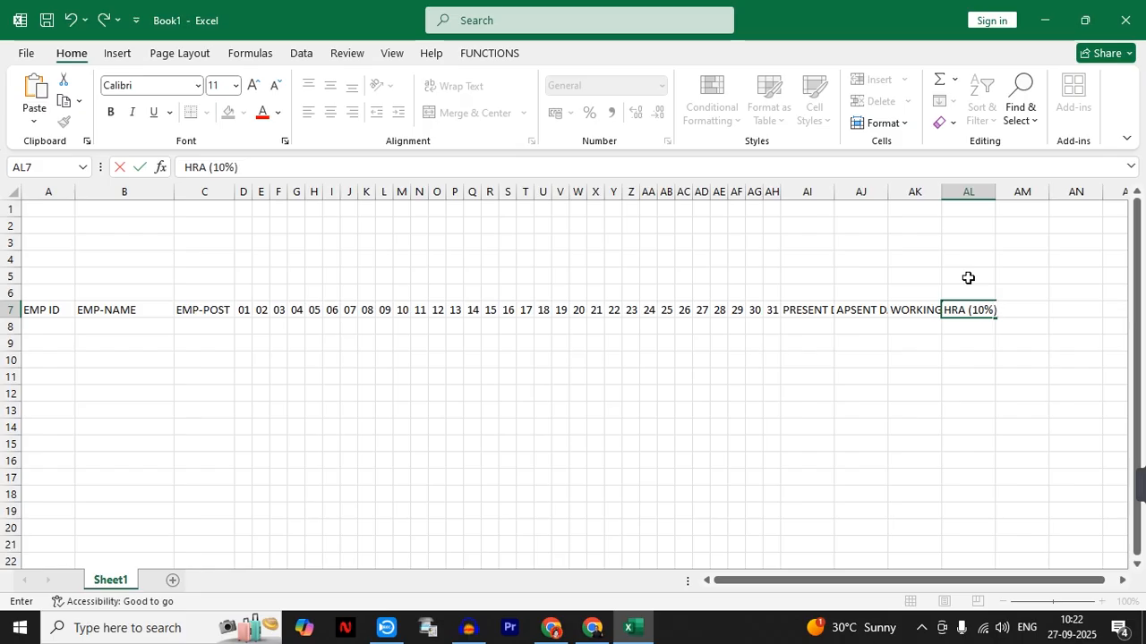
{"action": "key", "text": "Tab"}
- Enter the headings DA(15%) in AM7 and TOTAL SALARY in AN7
{"action": "type", "text": "DA"}
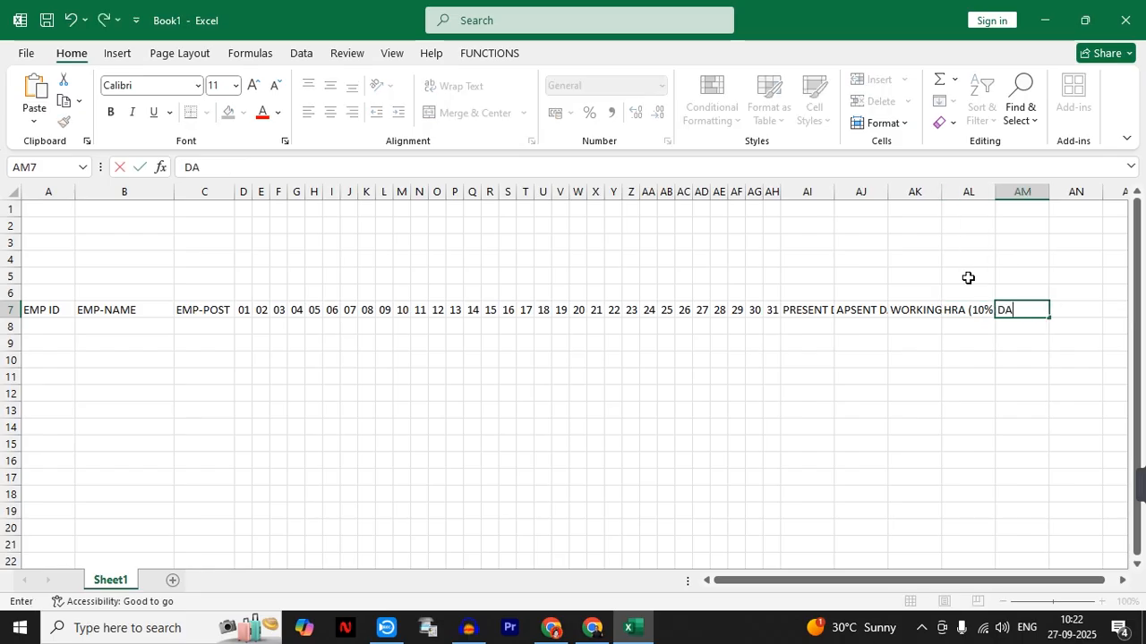
{"action": "type", "text": "("}
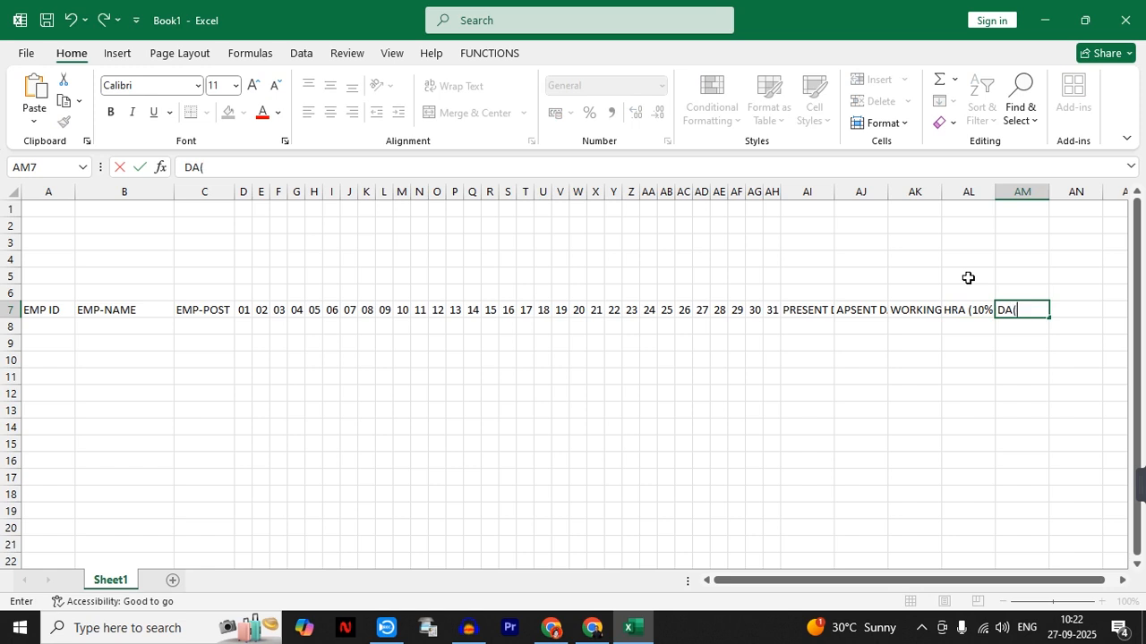
{"action": "type", "text": "15%)"}
{"action": "key", "text": "Tab"}
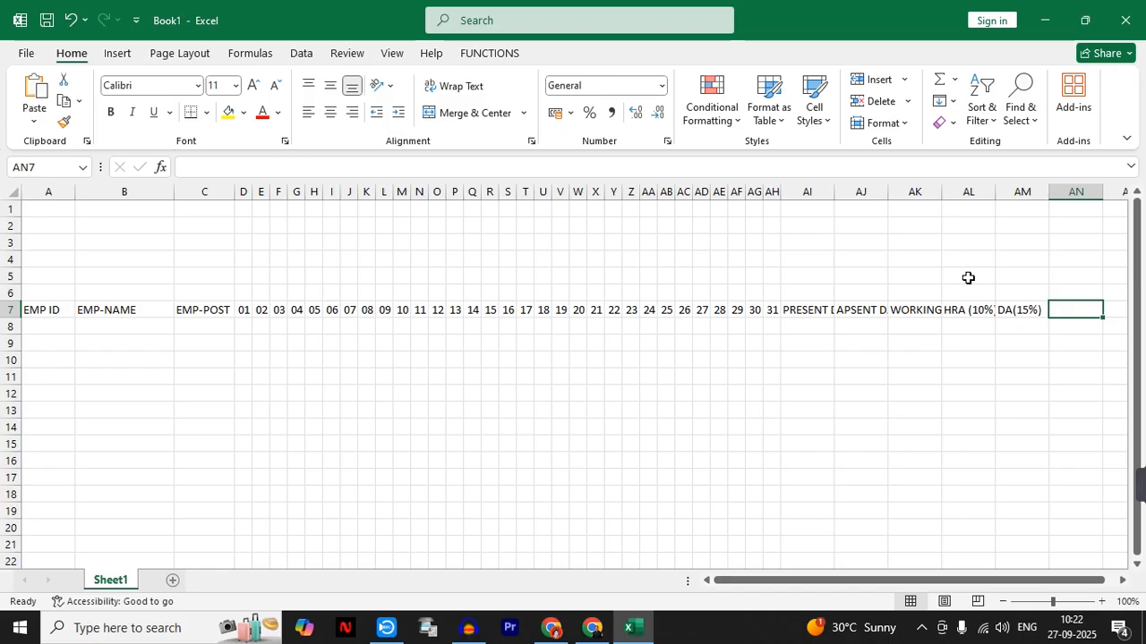
{"action": "type", "text": "TOTA"}
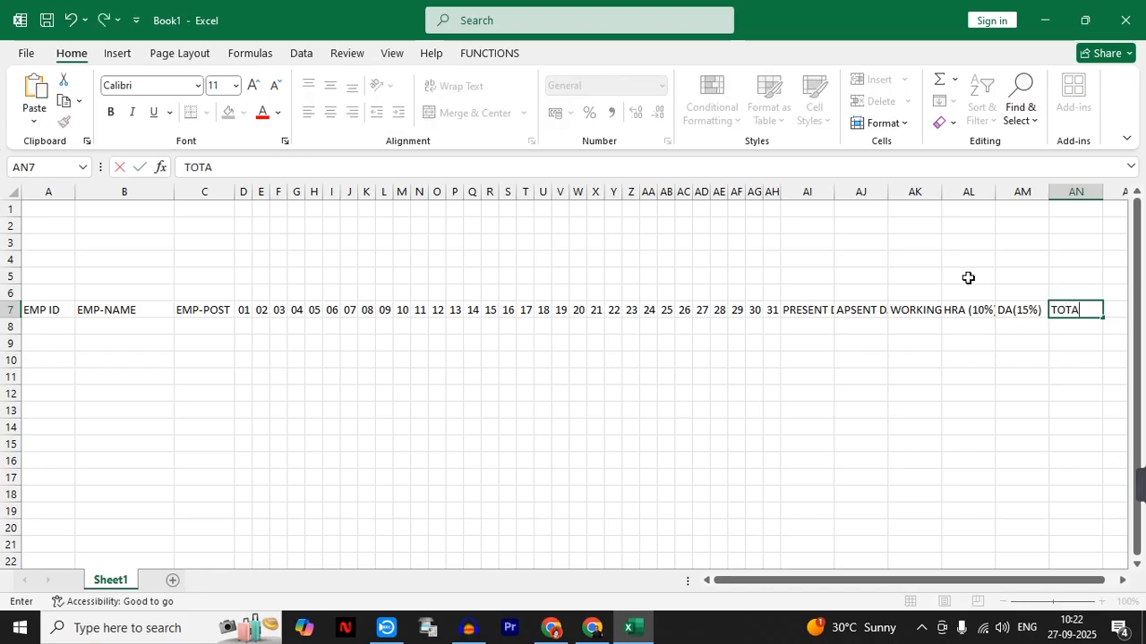
{"action": "type", "text": "L SALARY"}
{"action": "left_click", "coordinate": [913, 410]}
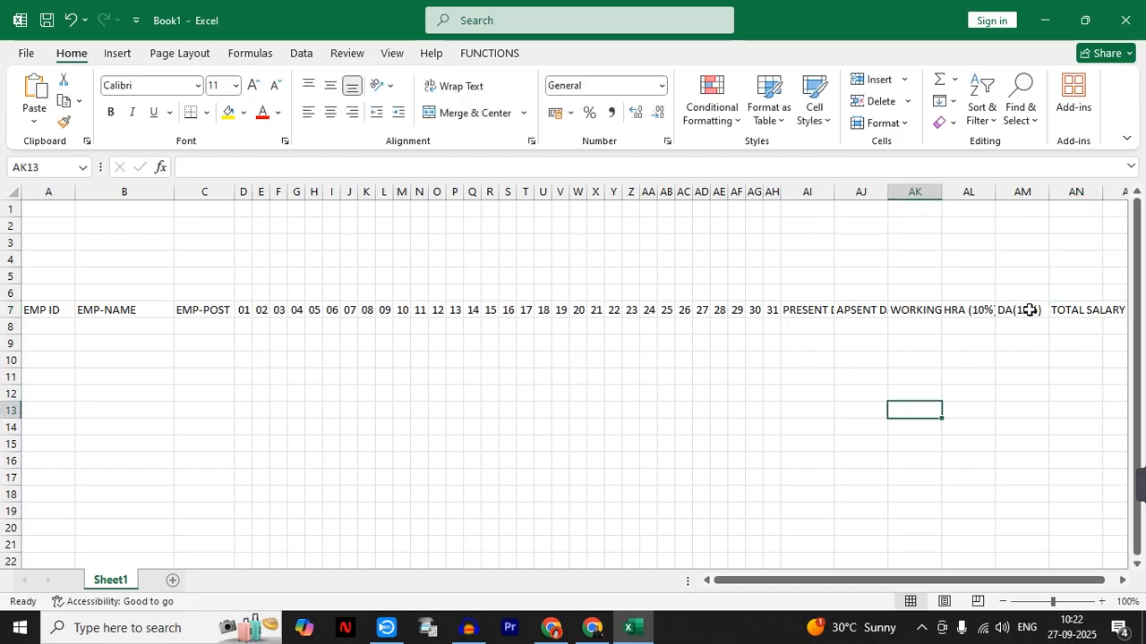
- AutoFit all column widths on Sheet1 to their headings in row 7
{"action": "left_click", "coordinate": [331, 458]}
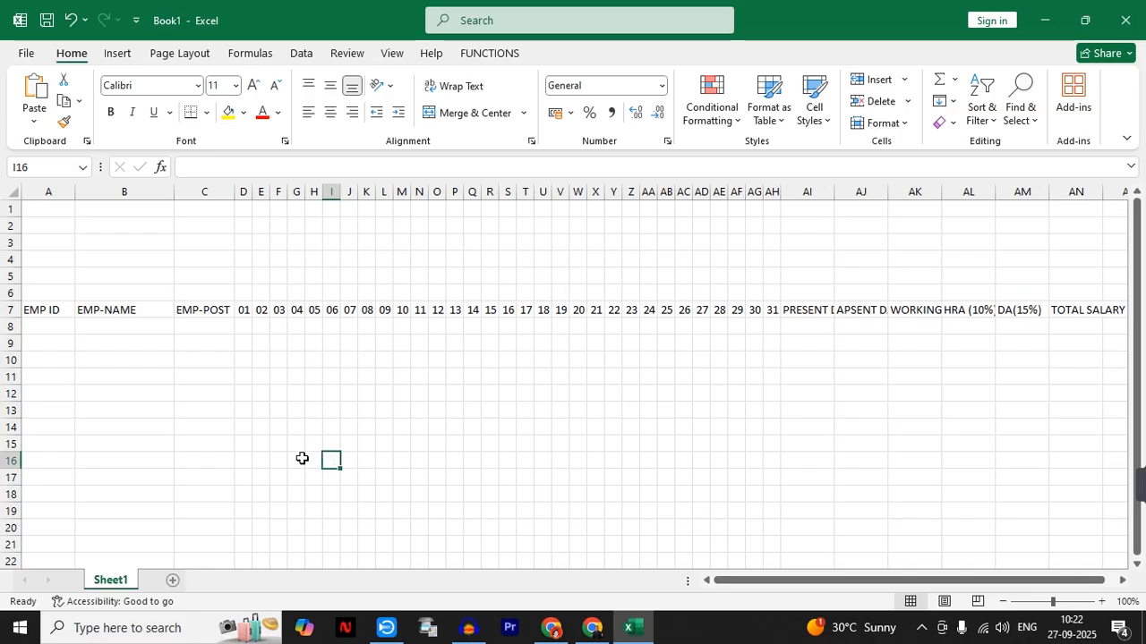
{"action": "key", "text": "ctrl+a"}
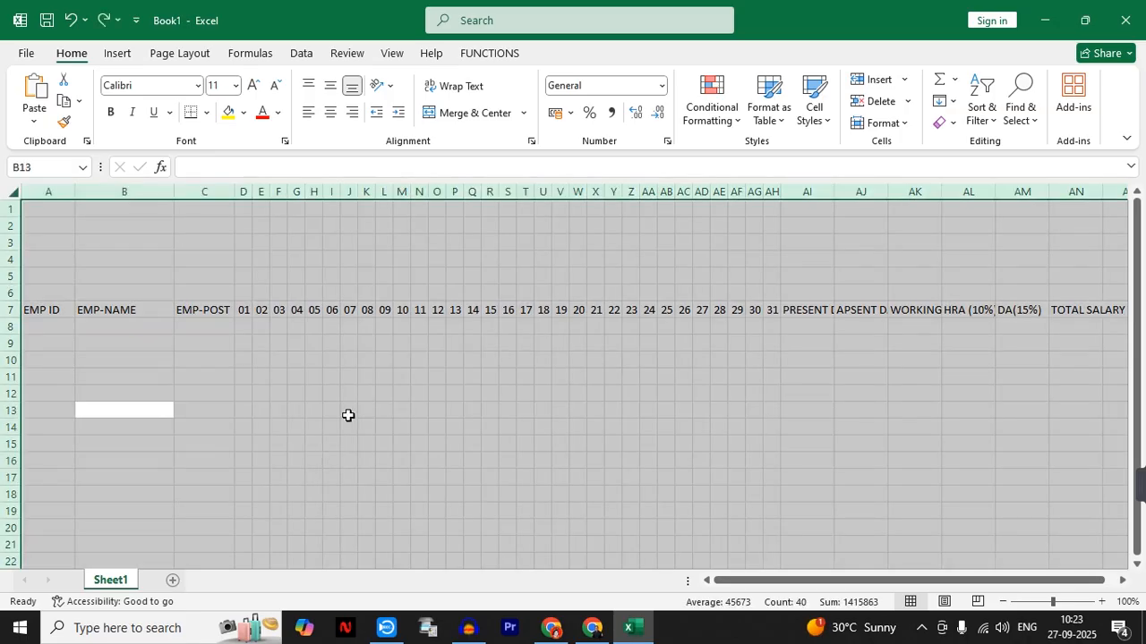
{"action": "key", "text": "alt"}
{"action": "key", "text": "h"}
{"action": "key", "text": "o"}
{"action": "key", "text": "i"}
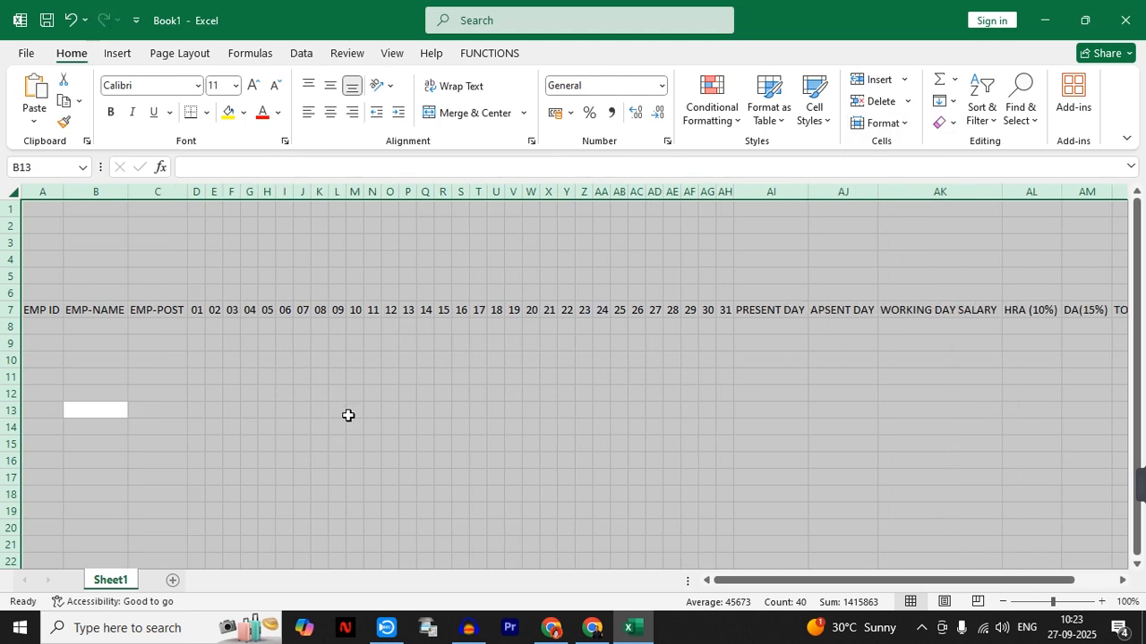
{"action": "key", "text": "Return"}
{"action": "left_click", "coordinate": [335, 424]}
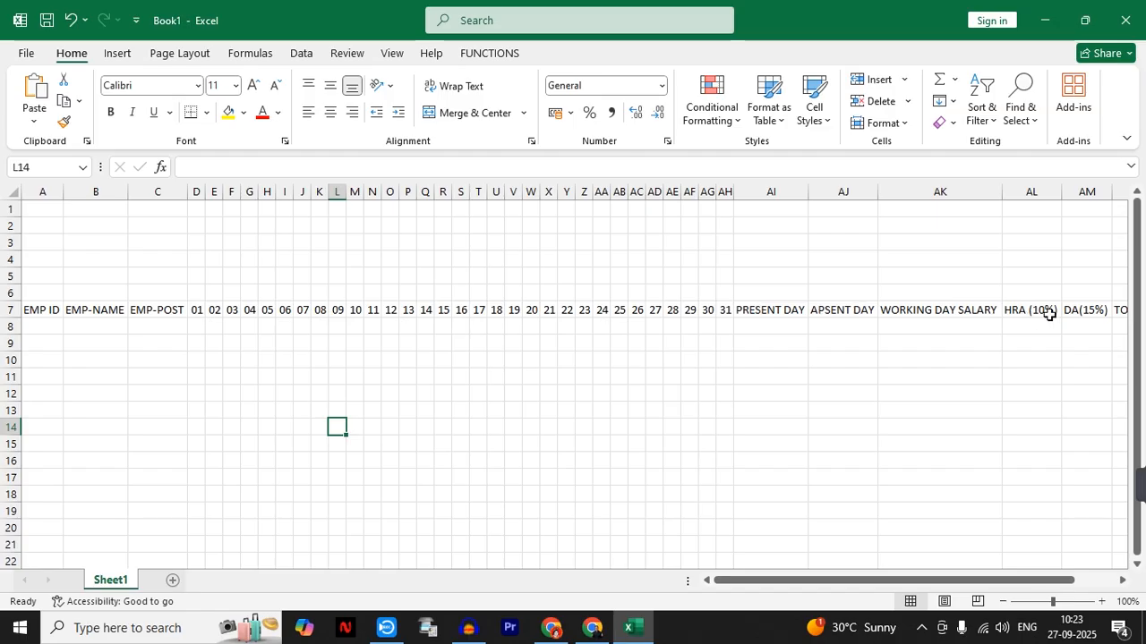
{"action": "left_click", "coordinate": [197, 292]}
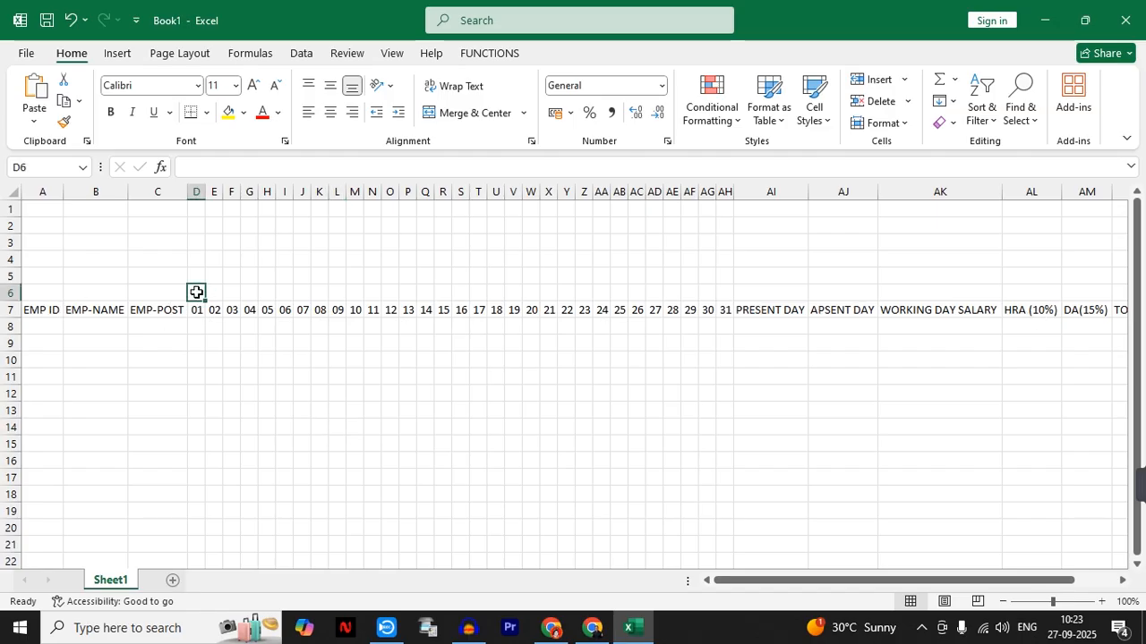
{"action": "left_click", "coordinate": [1101, 601]}
{"action": "left_click", "coordinate": [1101, 602]}
{"action": "left_click", "coordinate": [1101, 601]}
{"action": "left_click", "coordinate": [1101, 601]}
{"action": "left_click", "coordinate": [1101, 602]}
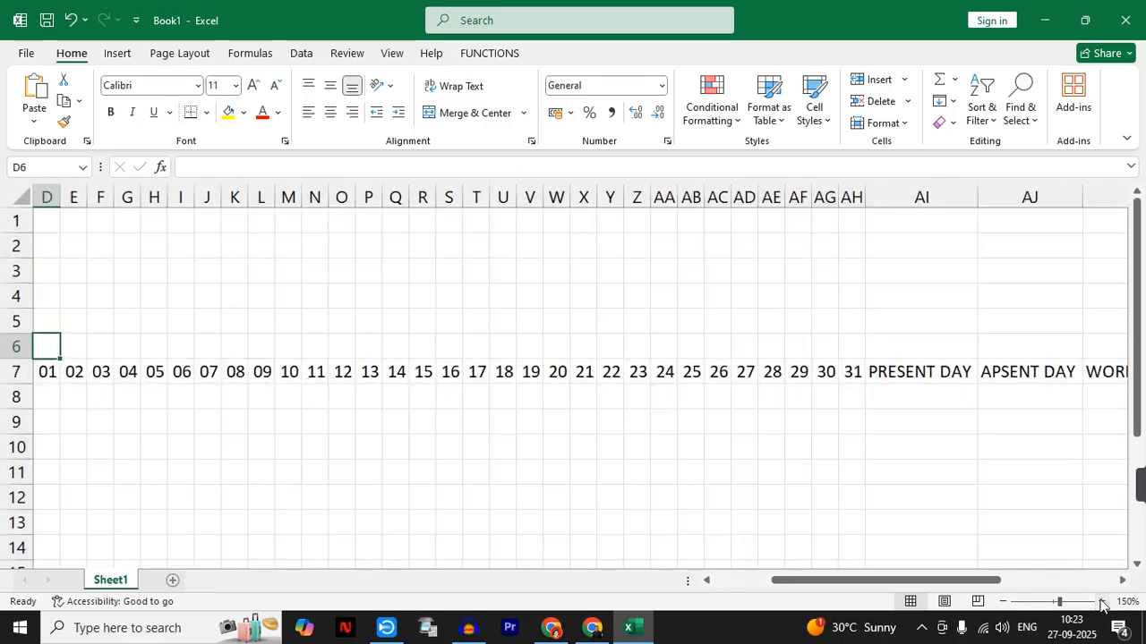
{"action": "left_click", "coordinate": [1100, 602]}
{"action": "left_click", "coordinate": [1101, 602]}
{"action": "left_click", "coordinate": [1101, 602]}
{"action": "left_click", "coordinate": [1101, 601]}
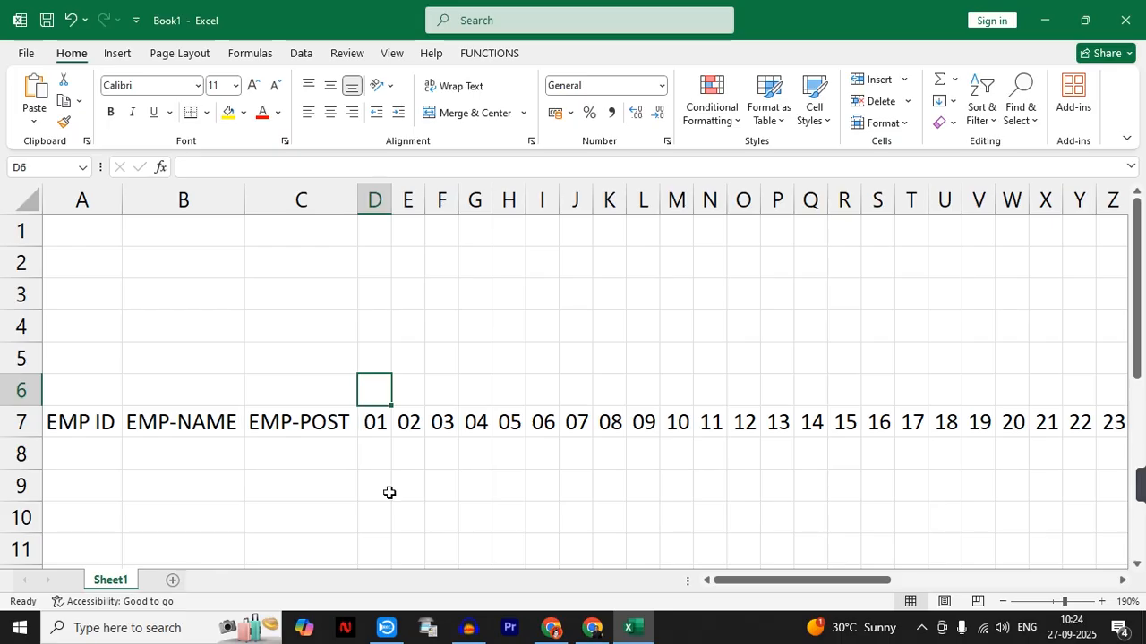
{"action": "type", "text": "=TEXT"}
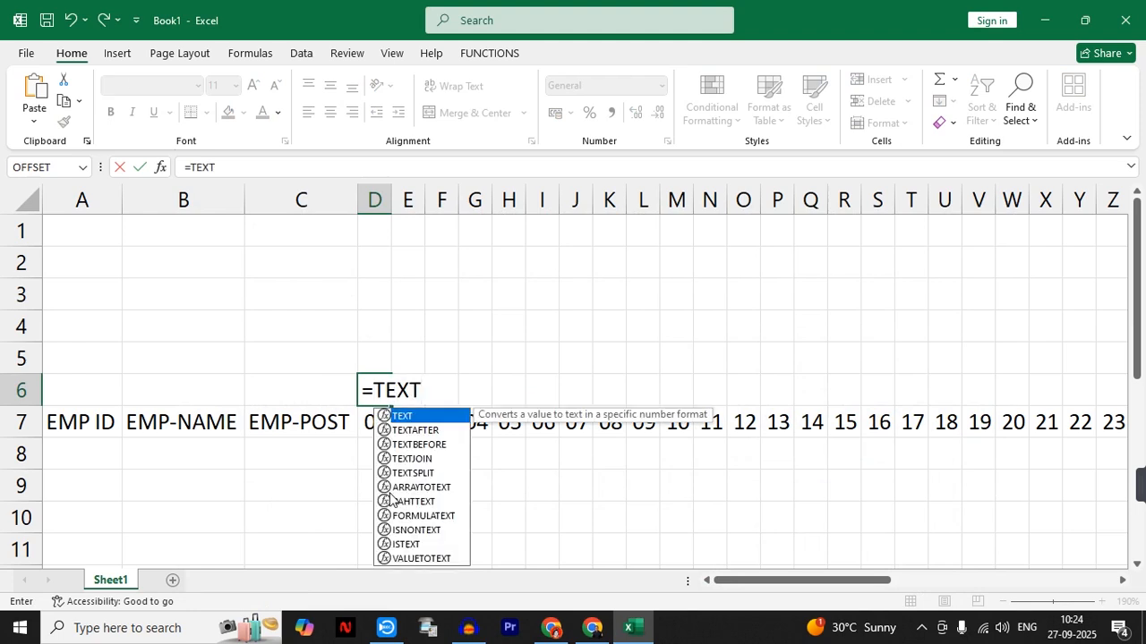
{"action": "type", "text": "("}
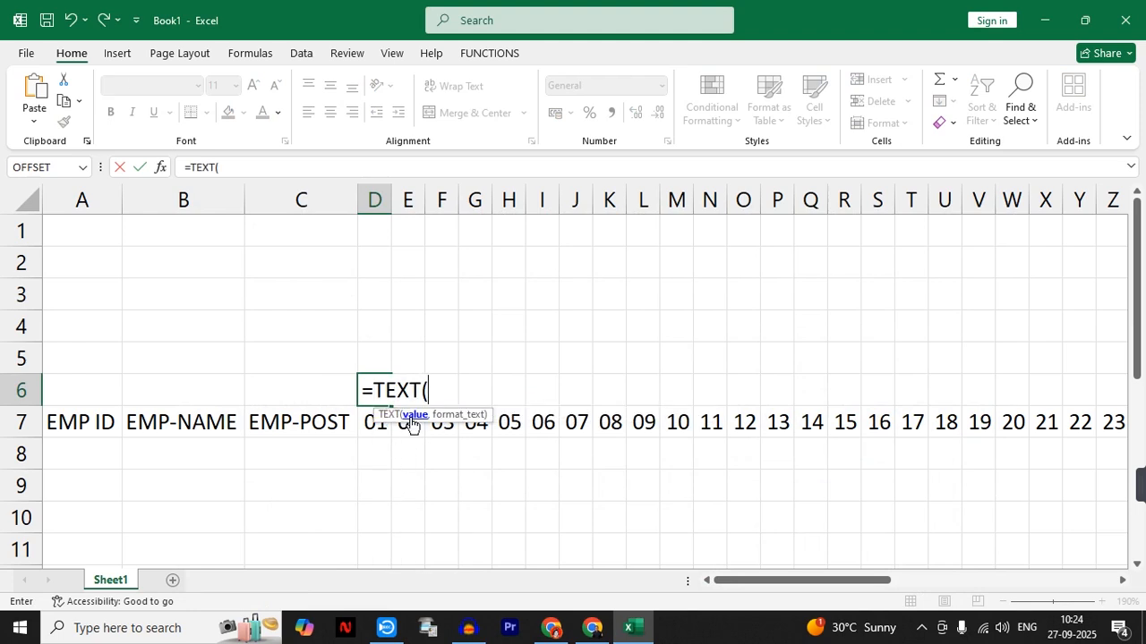
{"action": "left_click", "coordinate": [368, 427]}
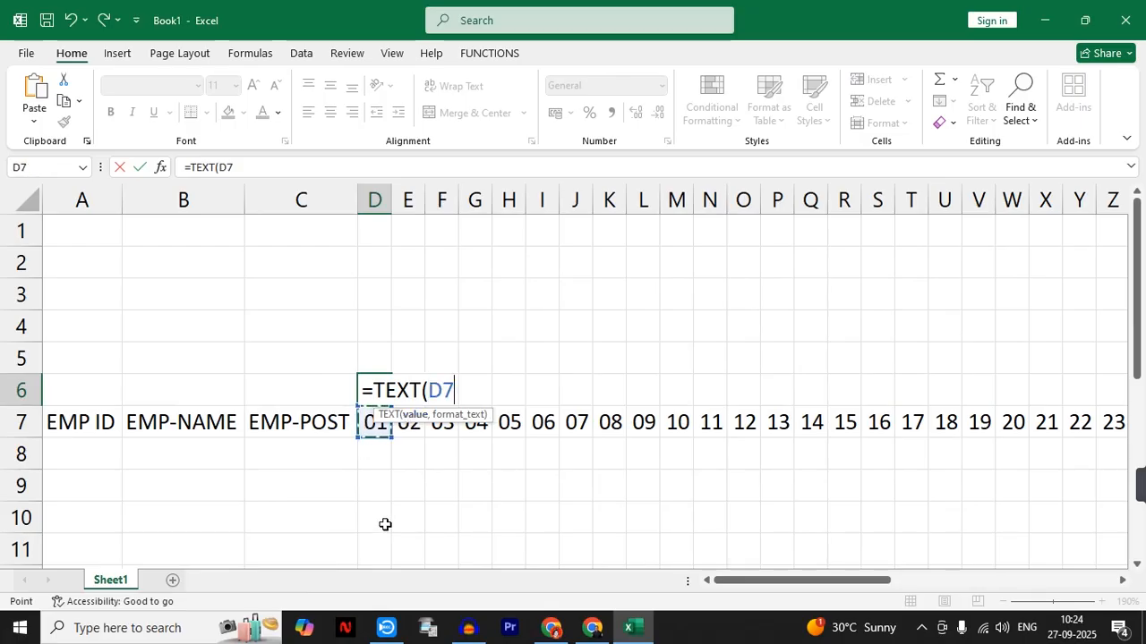
{"action": "type", "text": ","}
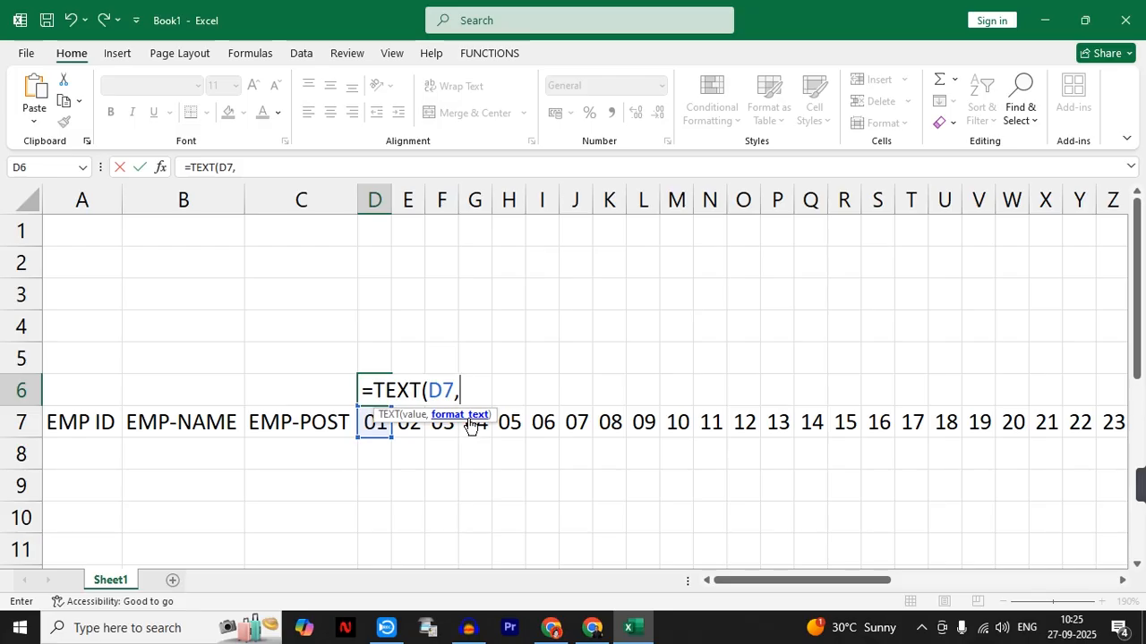
{"action": "key", "text": "BackSpace"}
{"action": "key", "text": "BackSpace"}
{"action": "key", "text": "BackSpace"}
{"action": "key", "text": "BackSpace"}
{"action": "key", "text": "BackSpace"}
{"action": "key", "text": "BackSpace"}
{"action": "key", "text": "BackSpace"}
{"action": "key", "text": "BackSpace"}
{"action": "key", "text": "BackSpace"}
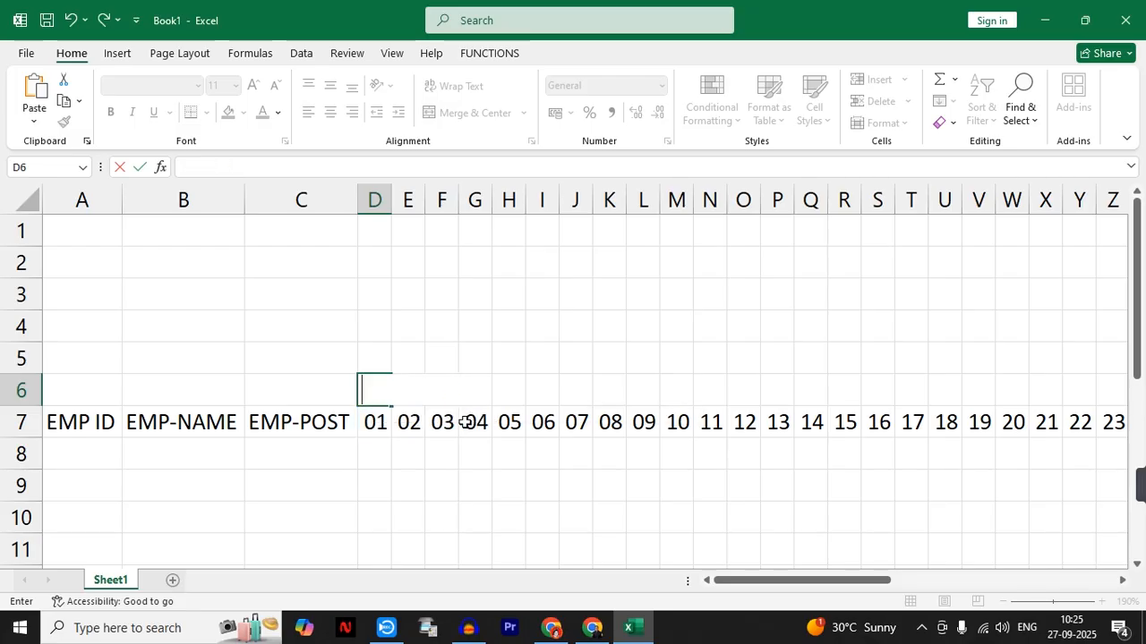
{"action": "left_click", "coordinate": [512, 492]}
- Enter the sample date 01/01/2025 in B9 and fill the date series down to B12
{"action": "left_click", "coordinate": [146, 495]}
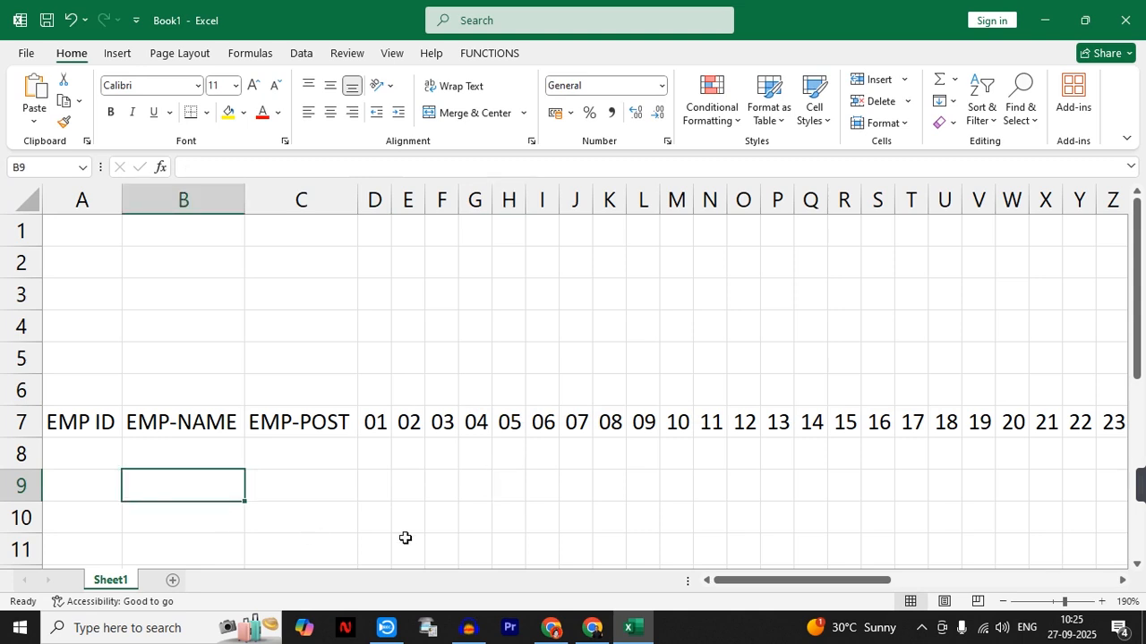
{"action": "type", "text": "01"}
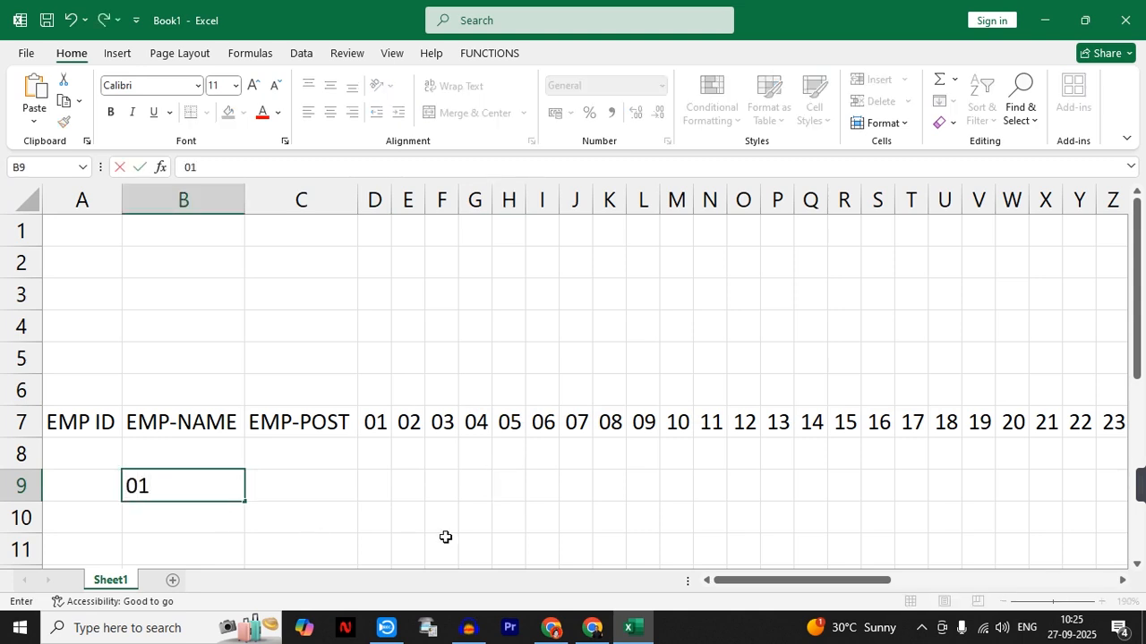
{"action": "type", "text": "/01/2025"}
{"action": "key", "text": "Return"}
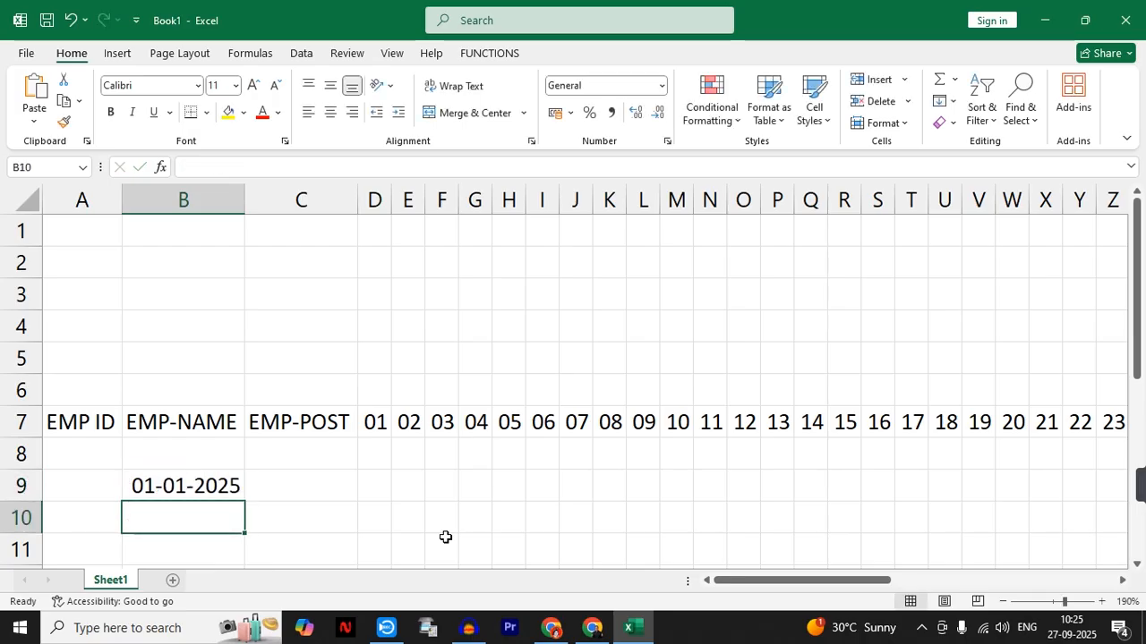
{"action": "left_click", "coordinate": [187, 486]}
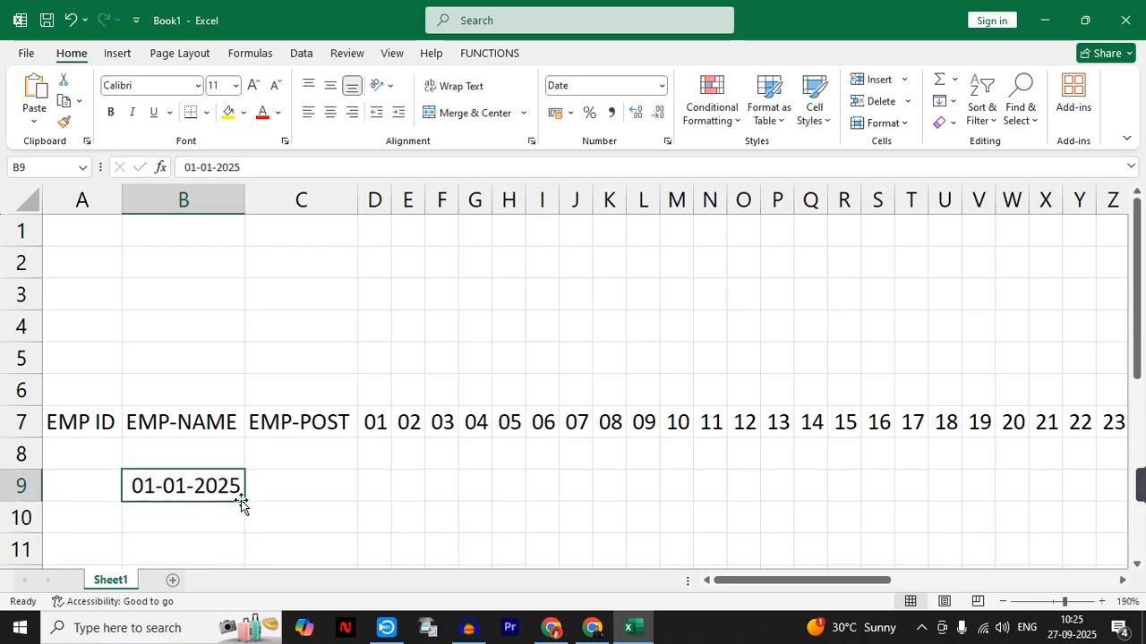
{"action": "left_click_drag", "start_coordinate": [244, 502], "coordinate": [243, 558]}
{"action": "scroll", "coordinate": [322, 491], "scroll_direction": "down", "scroll_amount": 1}
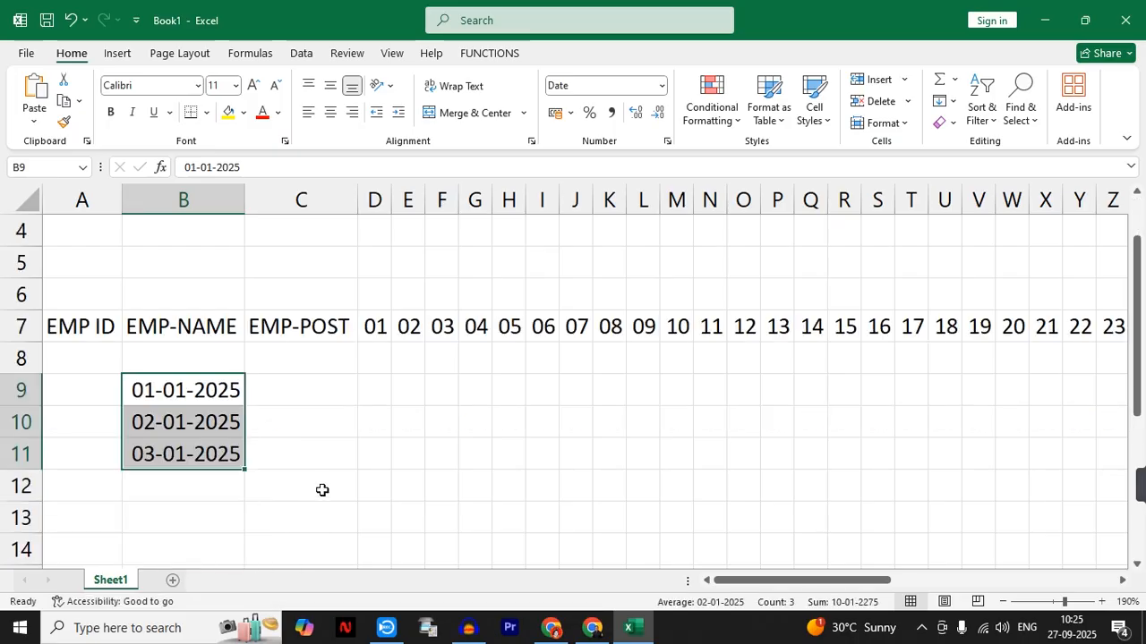
{"action": "left_click_drag", "start_coordinate": [244, 470], "coordinate": [238, 507]}
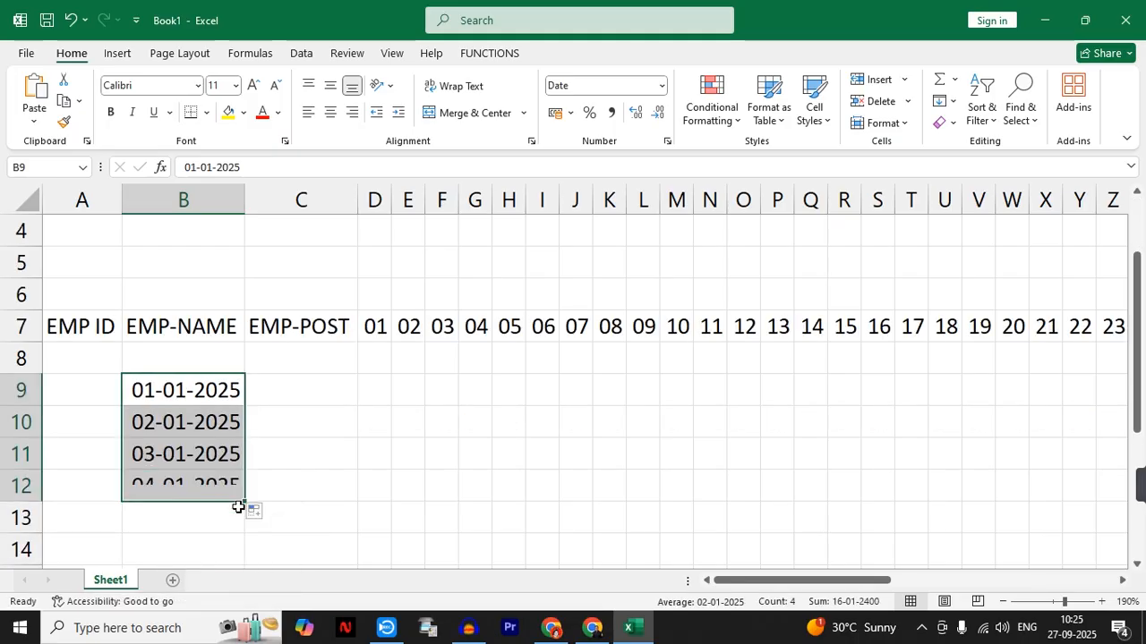
{"action": "left_click_drag", "start_coordinate": [161, 389], "coordinate": [158, 484]}
- Enter the formula =B9 in C9 and fill it down to C12
{"action": "left_click_drag", "start_coordinate": [304, 383], "coordinate": [296, 486]}
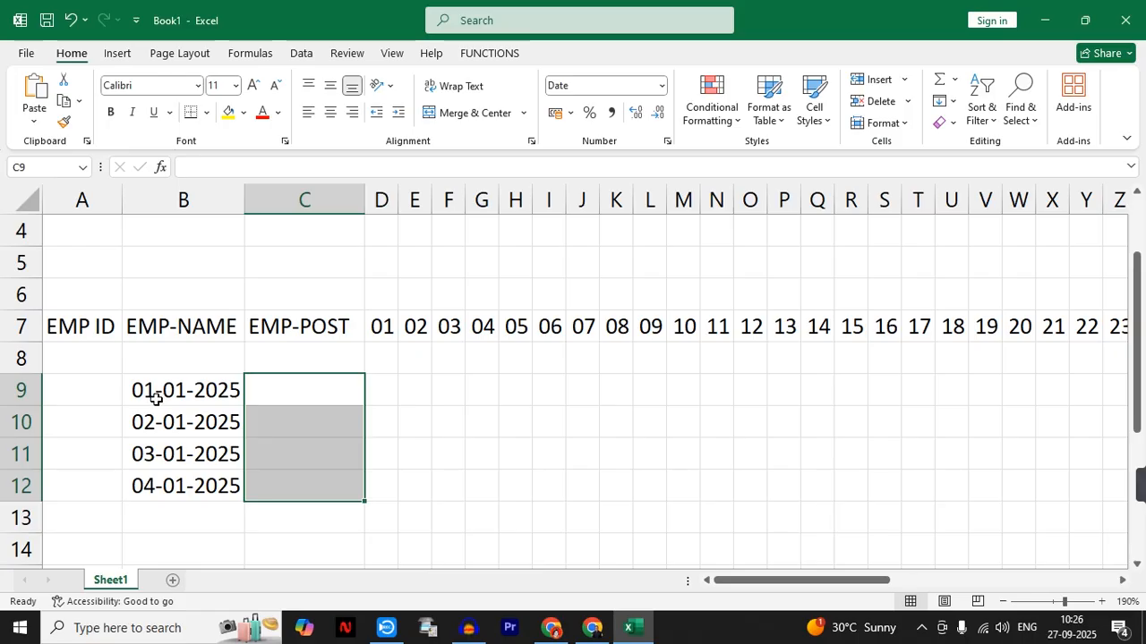
{"action": "left_click", "coordinate": [257, 390]}
{"action": "type", "text": "="}
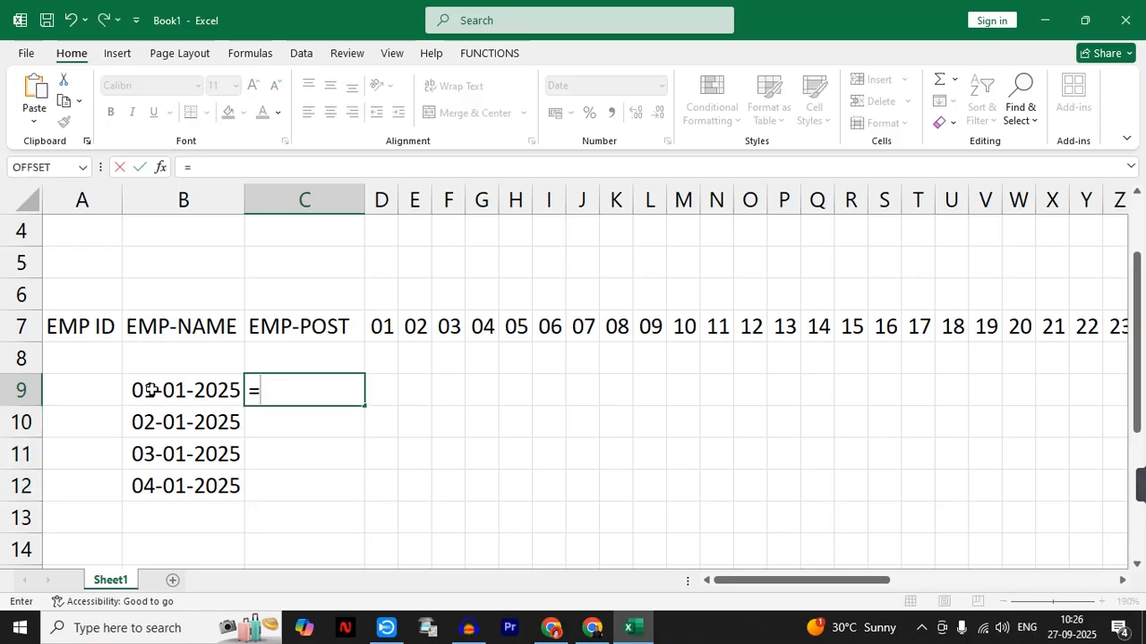
{"action": "left_click", "coordinate": [152, 391]}
{"action": "key", "text": "Return"}
{"action": "left_click", "coordinate": [340, 389]}
{"action": "left_click_drag", "start_coordinate": [365, 408], "coordinate": [367, 488]}
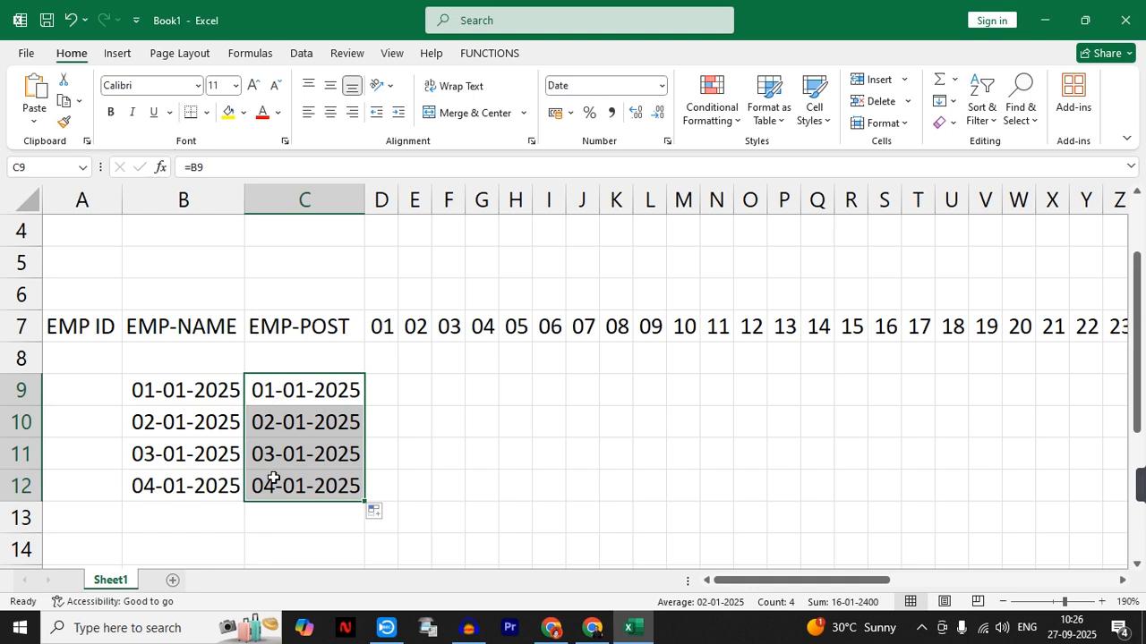
- Apply the custom number format D to the date in C9
{"action": "left_click", "coordinate": [287, 390]}
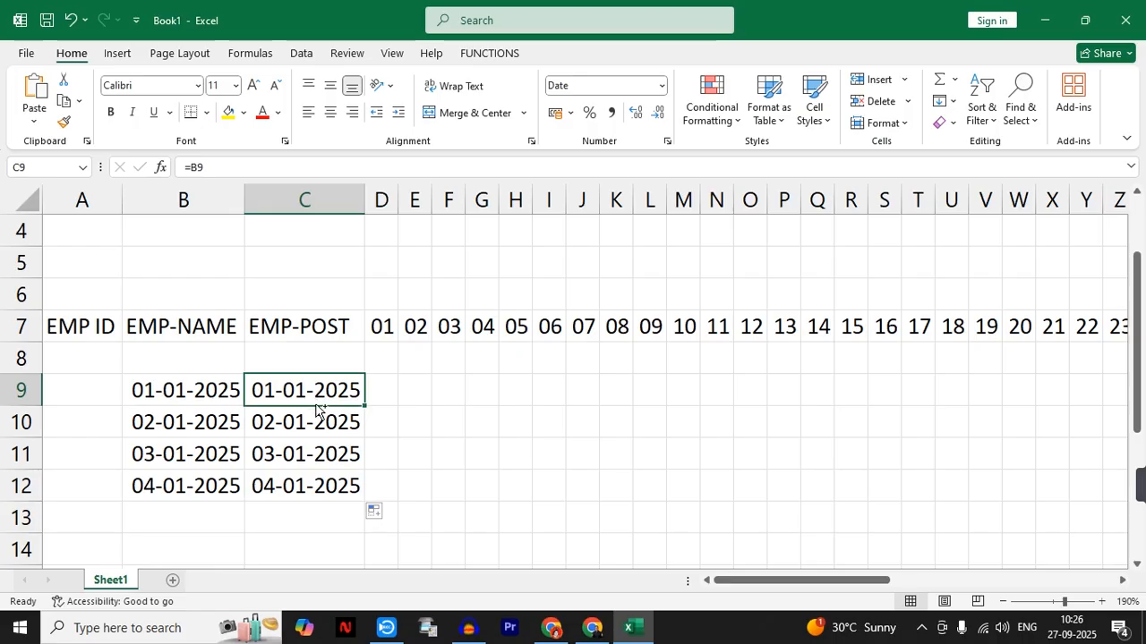
{"action": "left_click", "coordinate": [668, 141]}
{"action": "left_click", "coordinate": [666, 143]}
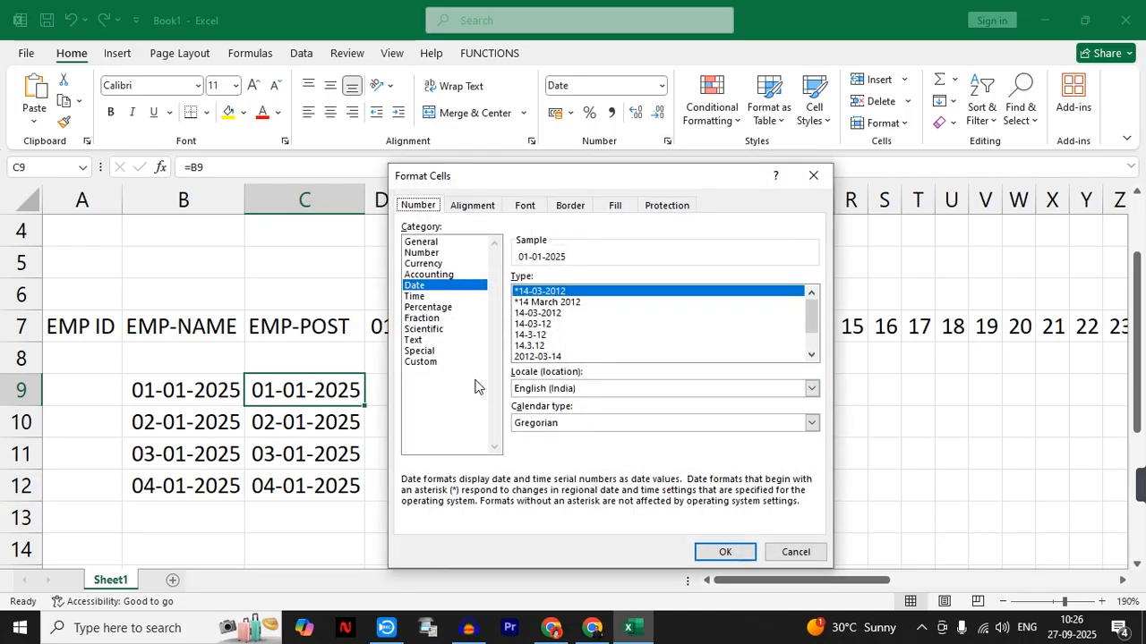
{"action": "left_click", "coordinate": [420, 361]}
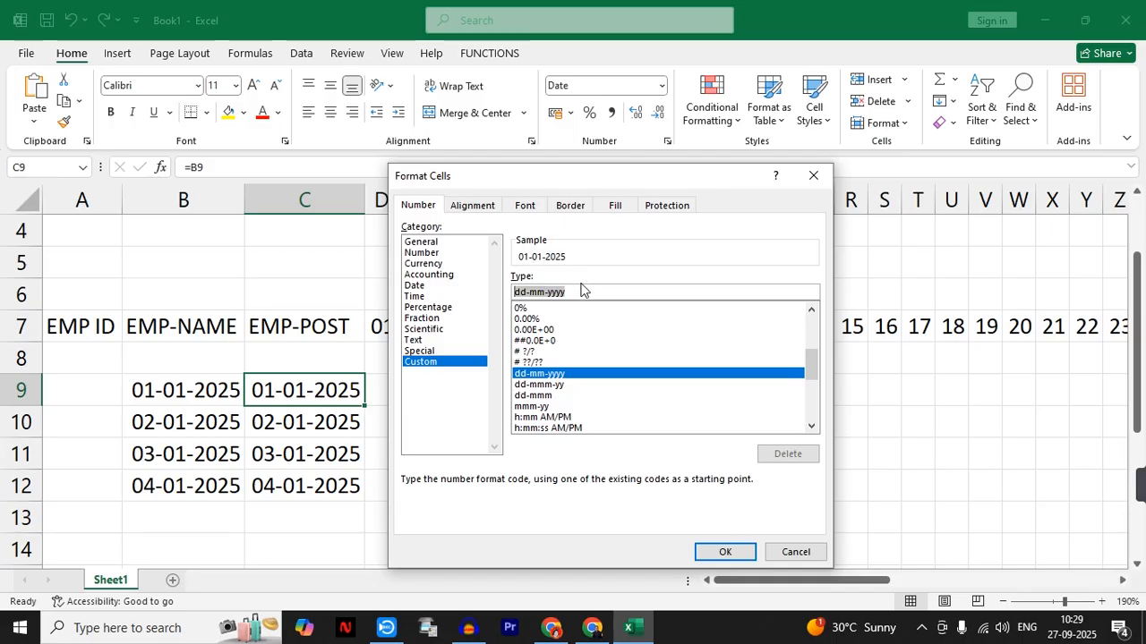
{"action": "type", "text": "D"}
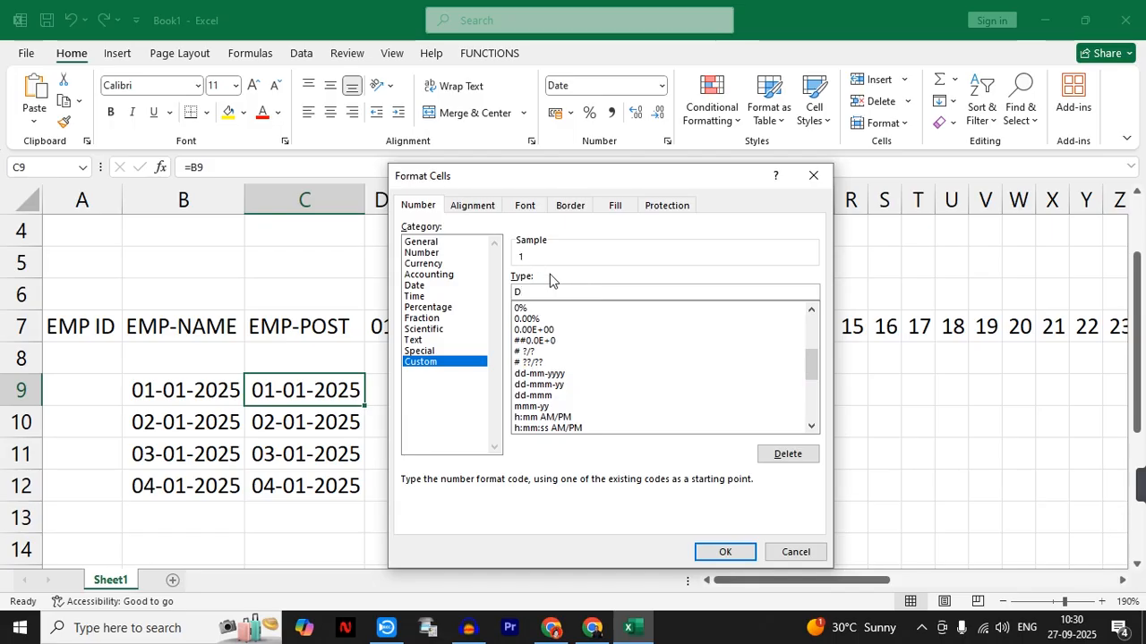
{"action": "left_click", "coordinate": [716, 552]}
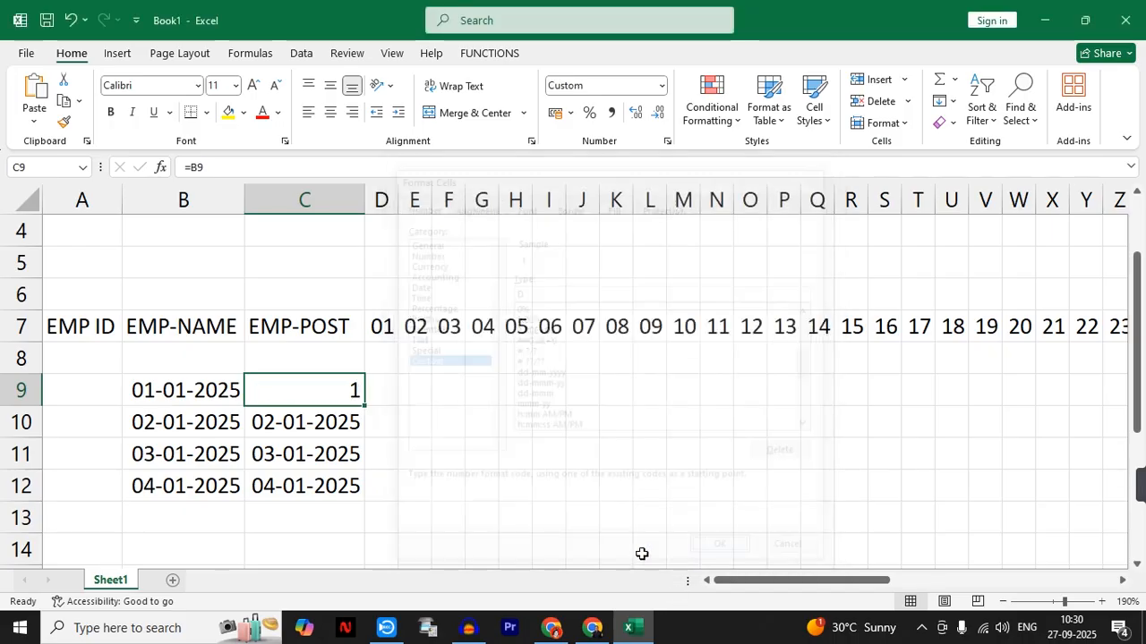
- Change the sample date in B9 to 15/01/2025
{"action": "left_click", "coordinate": [188, 385]}
{"action": "type", "text": "15"}
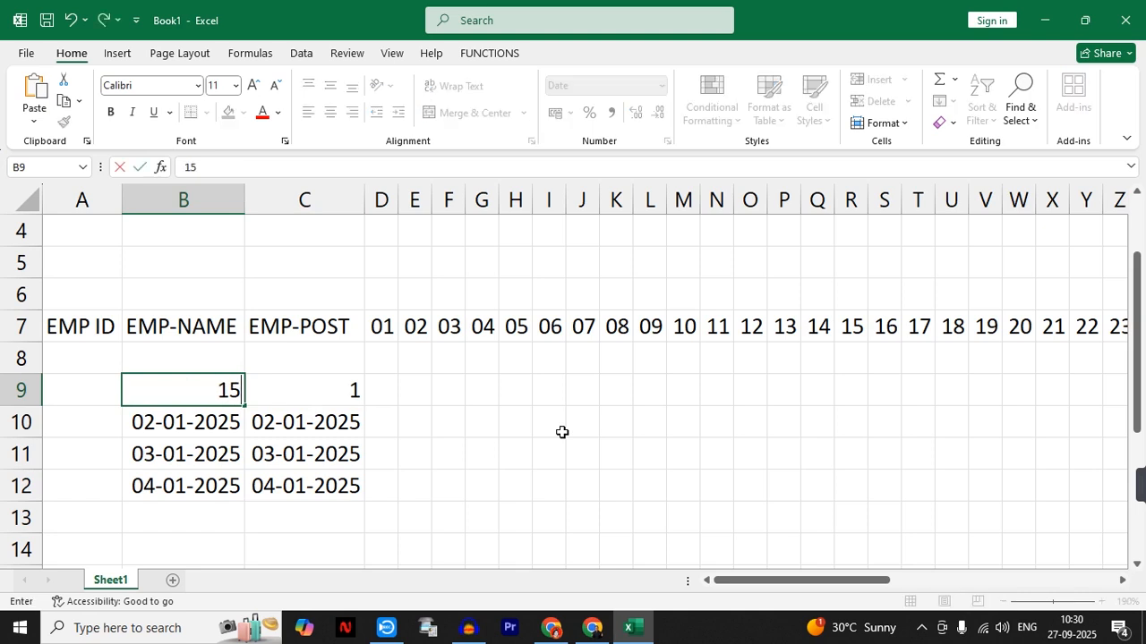
{"action": "type", "text": "/01/2025"}
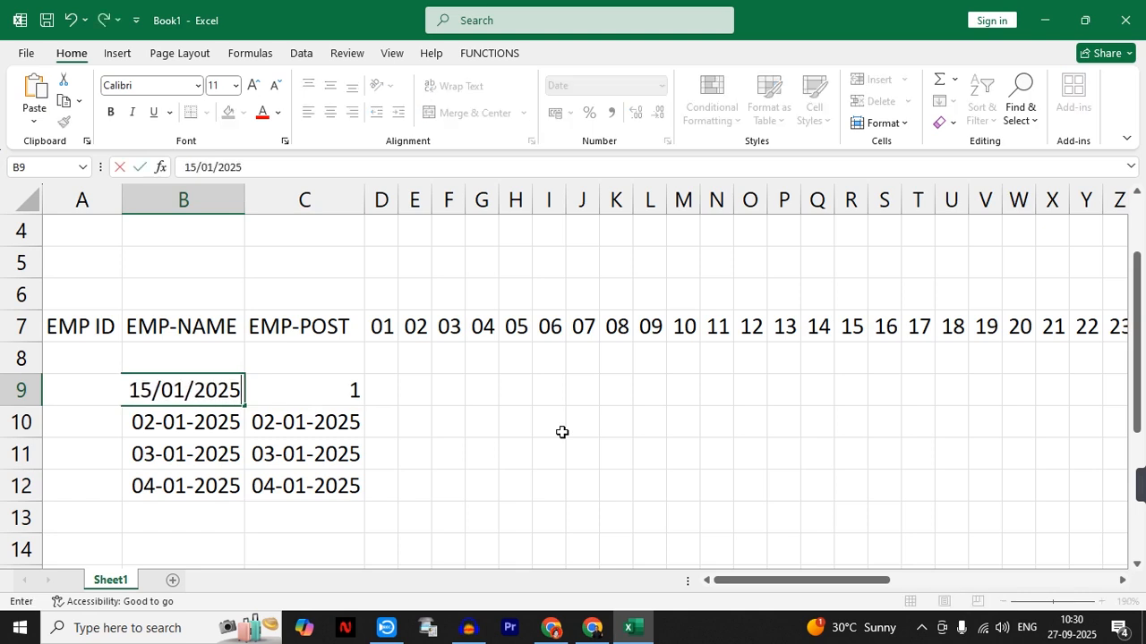
{"action": "key", "text": "Return"}
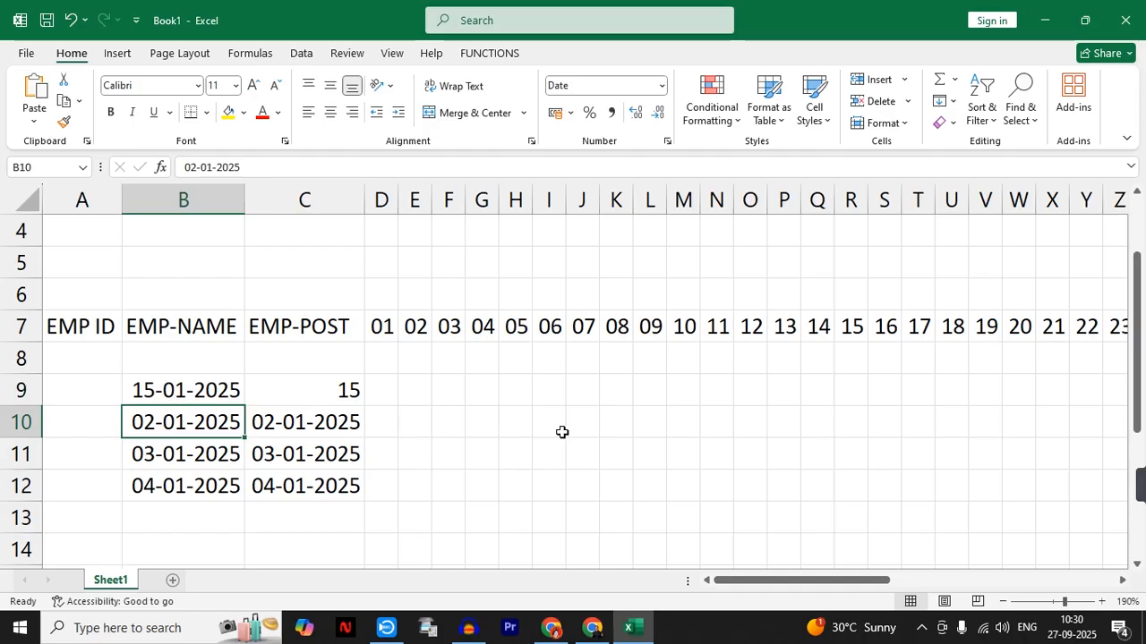
- Apply the custom number format DD to the date in C10
{"action": "left_click", "coordinate": [345, 426]}
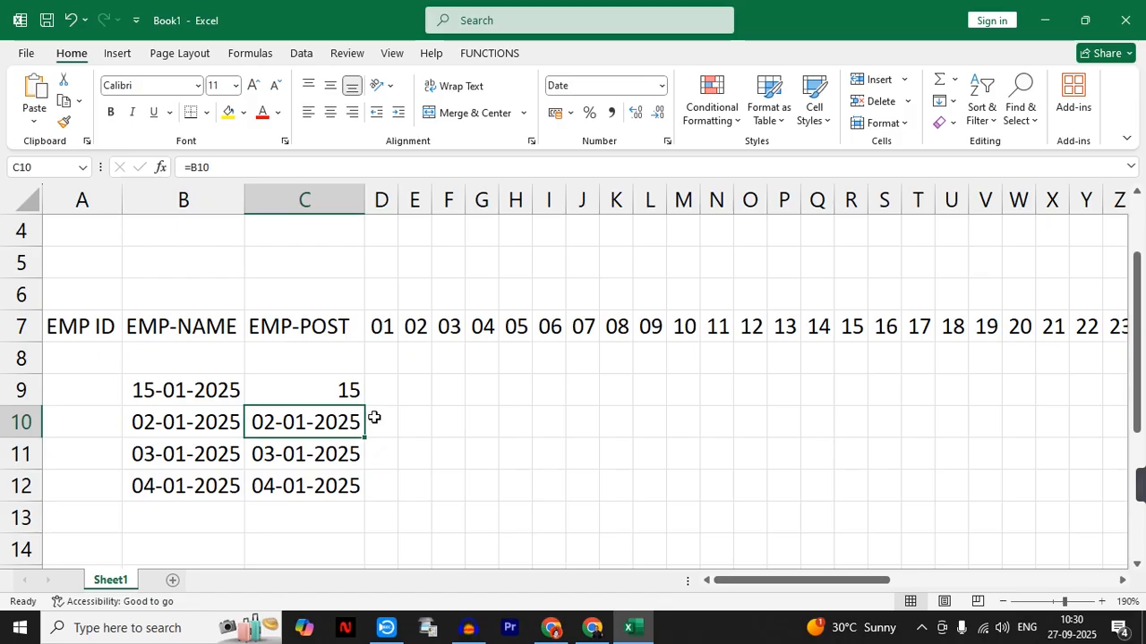
{"action": "key", "text": "ctrl+grave"}
{"action": "key", "text": "ctrl+grave"}
{"action": "key", "text": "ctrl+1"}
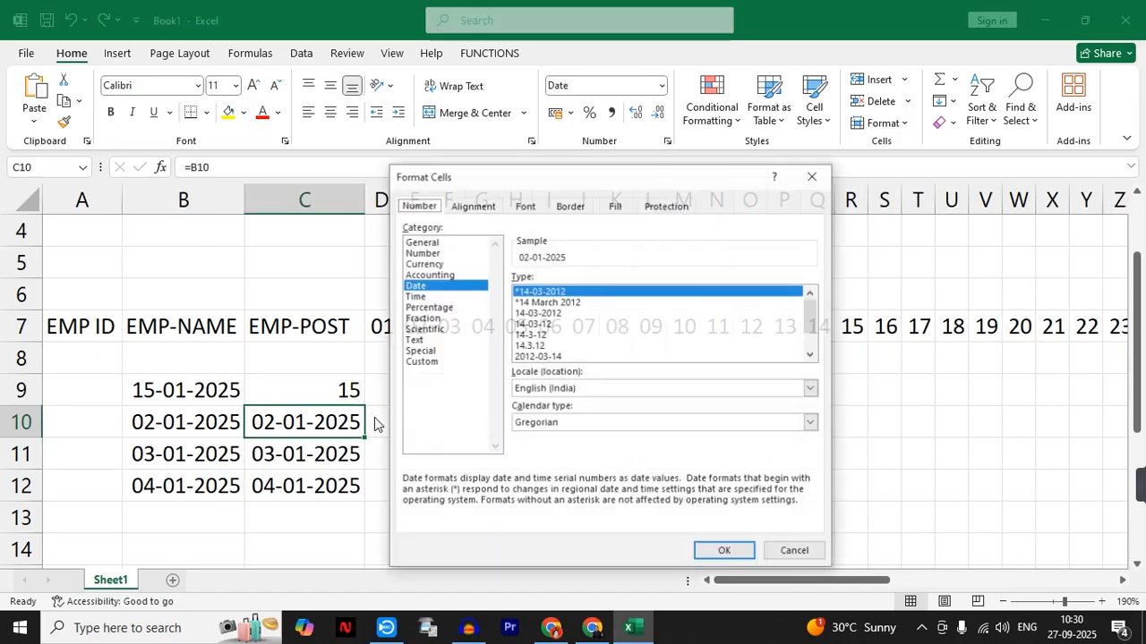
{"action": "left_click", "coordinate": [445, 362]}
{"action": "key", "text": "Tab"}
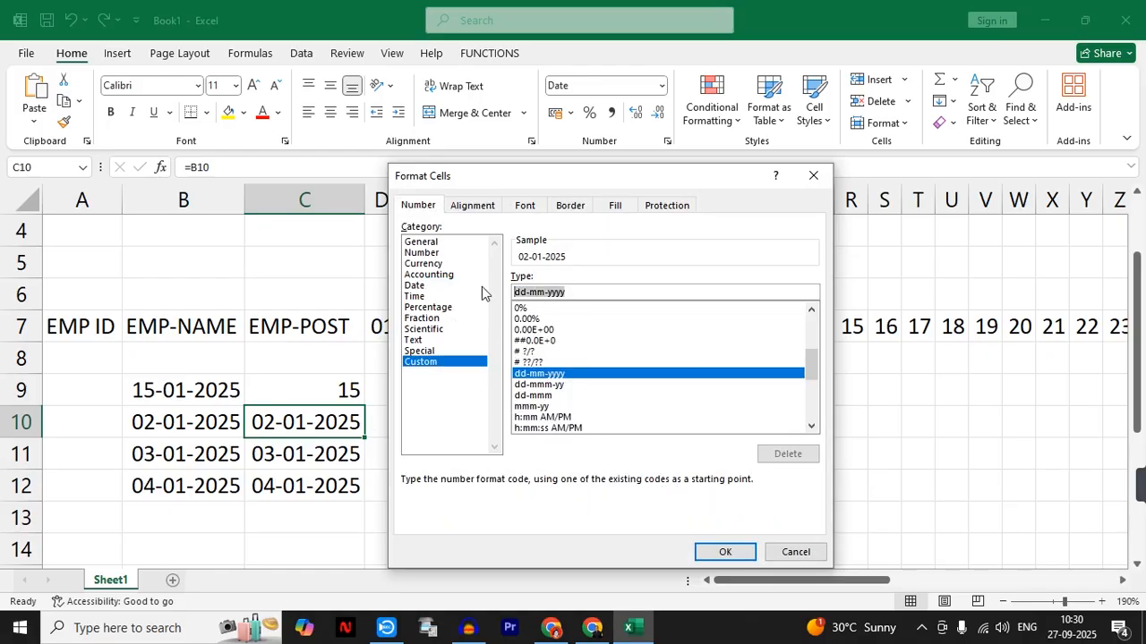
{"action": "type", "text": "DD"}
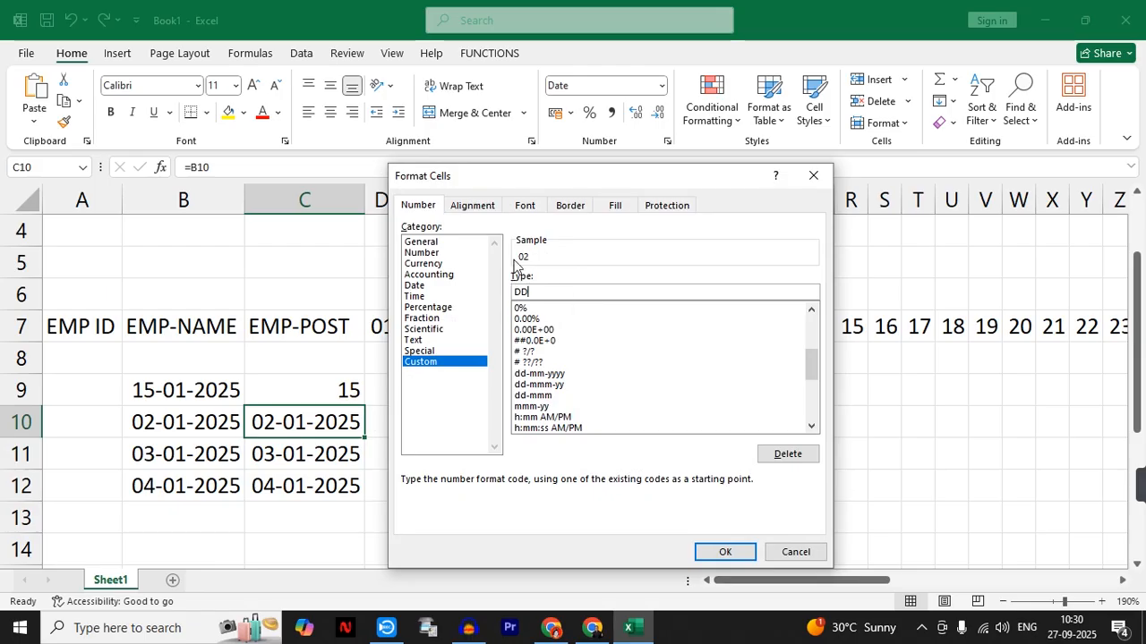
{"action": "left_click", "coordinate": [709, 548]}
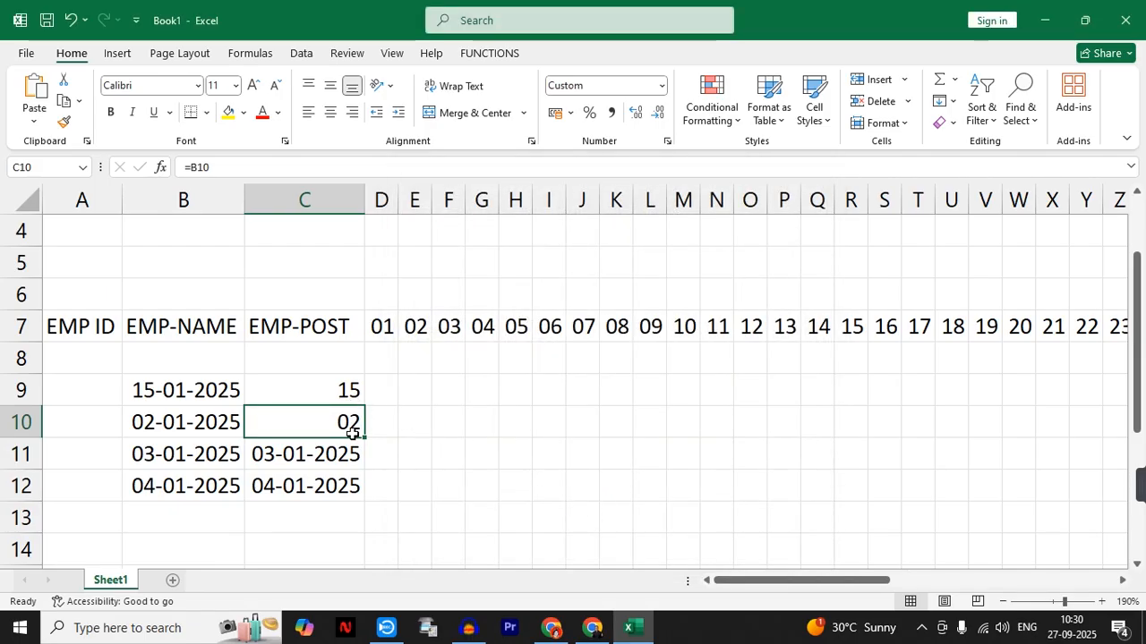
- Apply the custom number format DDD to the date in C11
{"action": "left_click", "coordinate": [322, 454]}
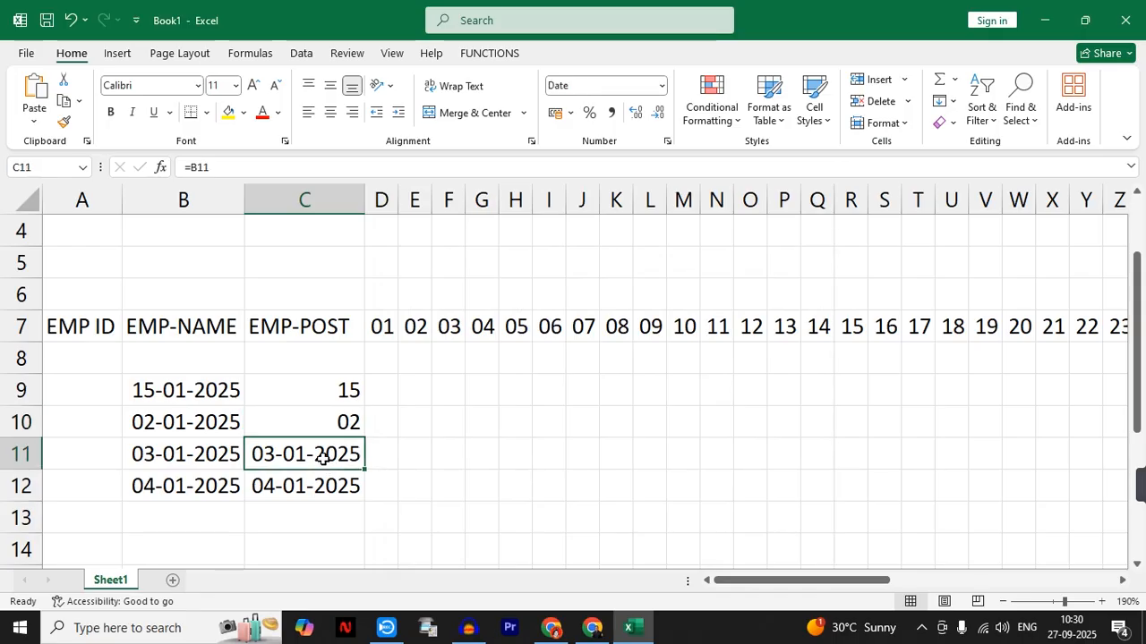
{"action": "left_click", "coordinate": [321, 488]}
{"action": "left_click", "coordinate": [320, 456]}
{"action": "key", "text": "ctrl+grave"}
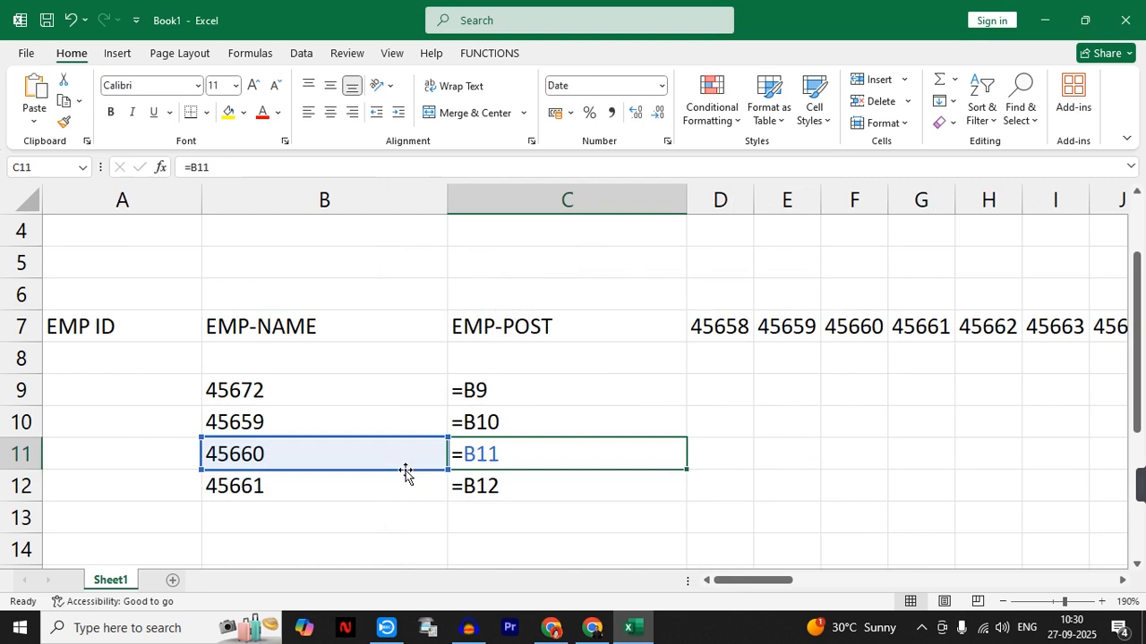
{"action": "key", "text": "ctrl+grave"}
{"action": "key", "text": "ctrl+1"}
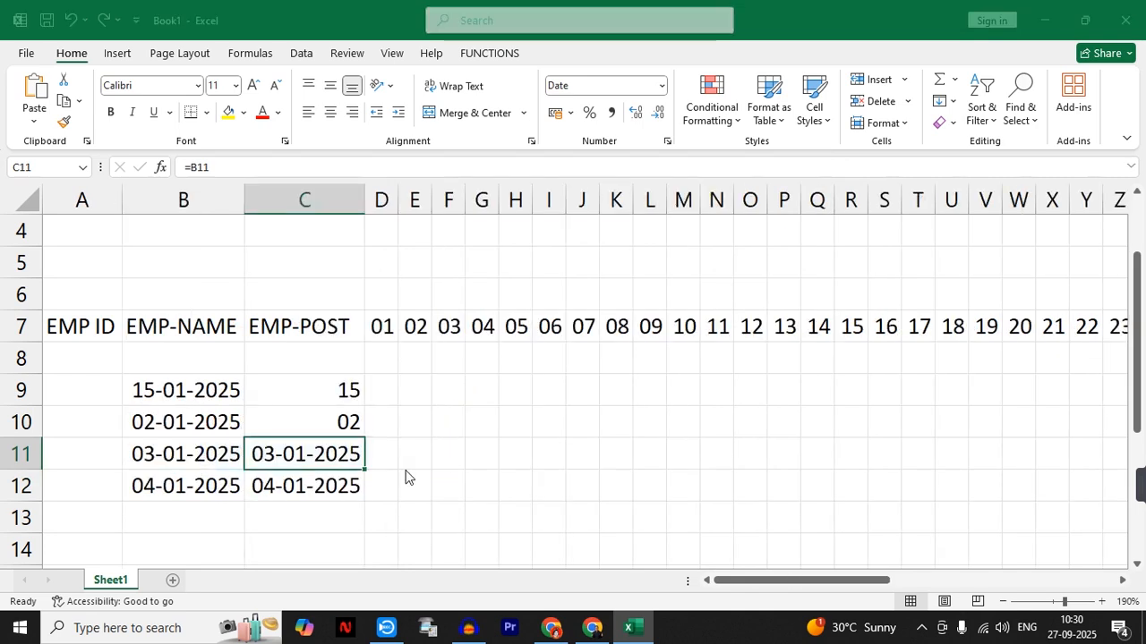
{"action": "left_click", "coordinate": [443, 363]}
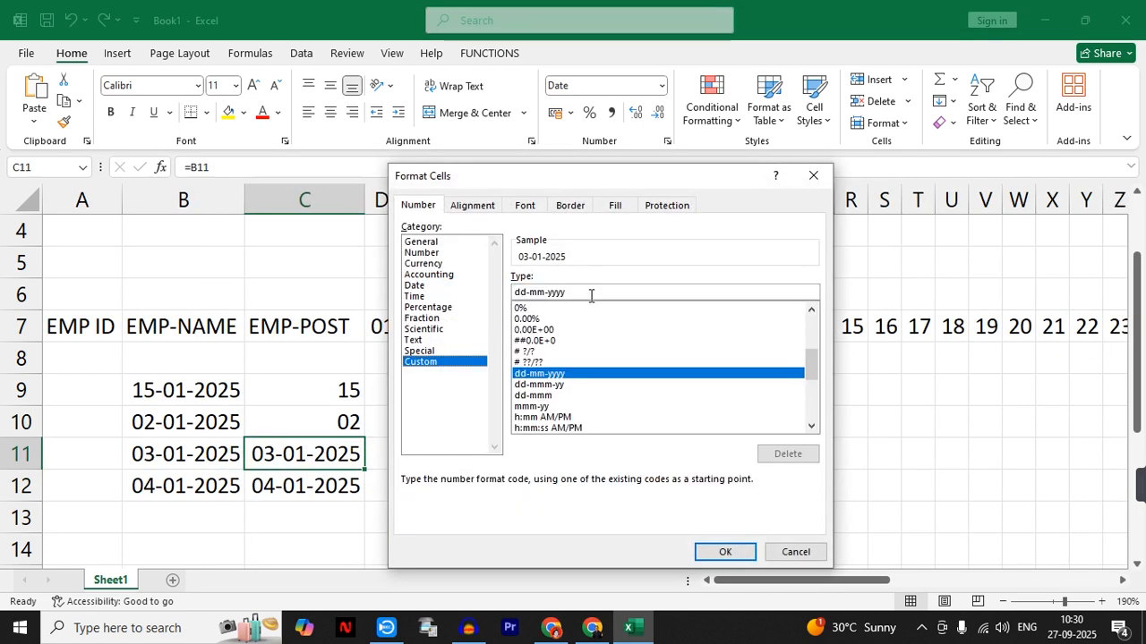
{"action": "type", "text": "DDD"}
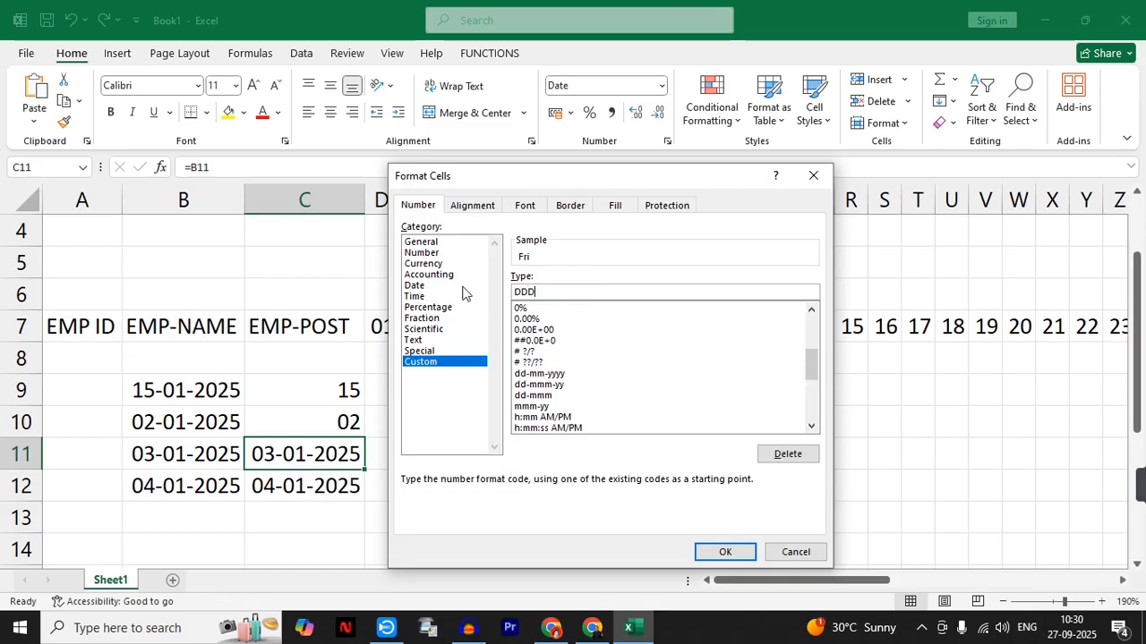
{"action": "key", "text": "Return"}
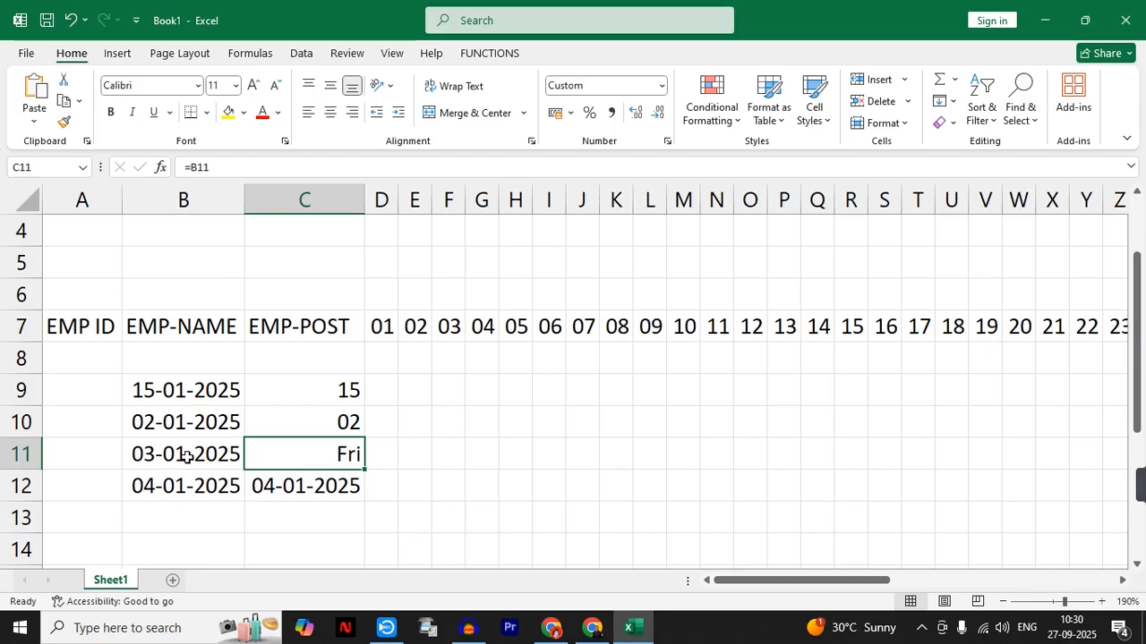
- Apply the custom number format DDDD to the date in C12
{"action": "left_click", "coordinate": [304, 493]}
{"action": "key", "text": "ctrl+1"}
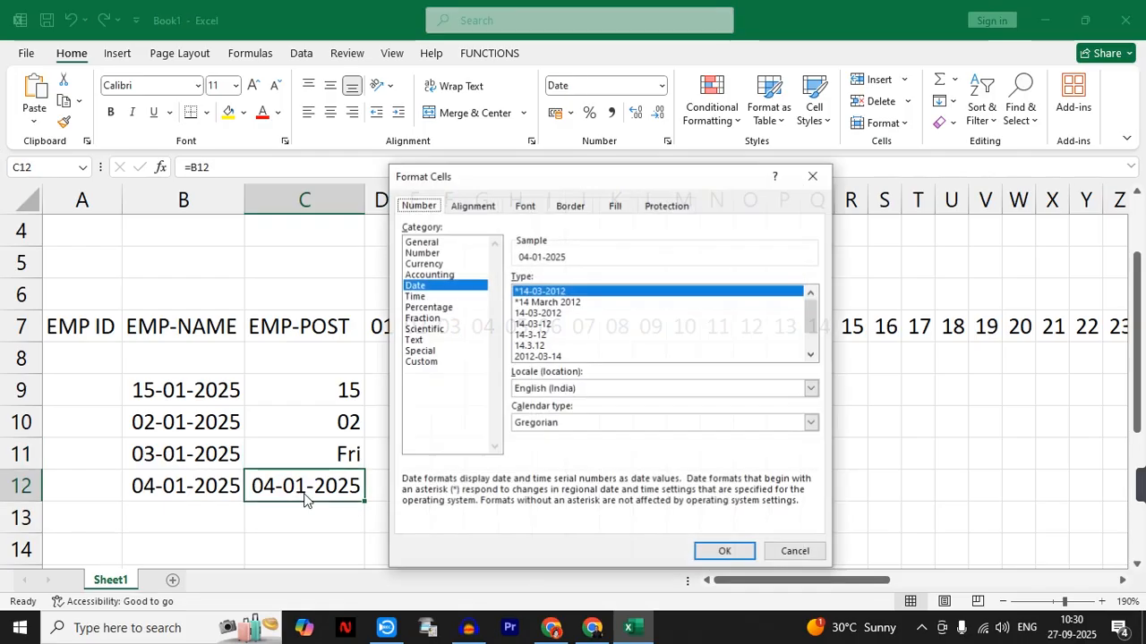
{"action": "left_click", "coordinate": [432, 362]}
{"action": "left_click_drag", "start_coordinate": [589, 297], "coordinate": [465, 295]}
{"action": "type", "text": "DDDD"}
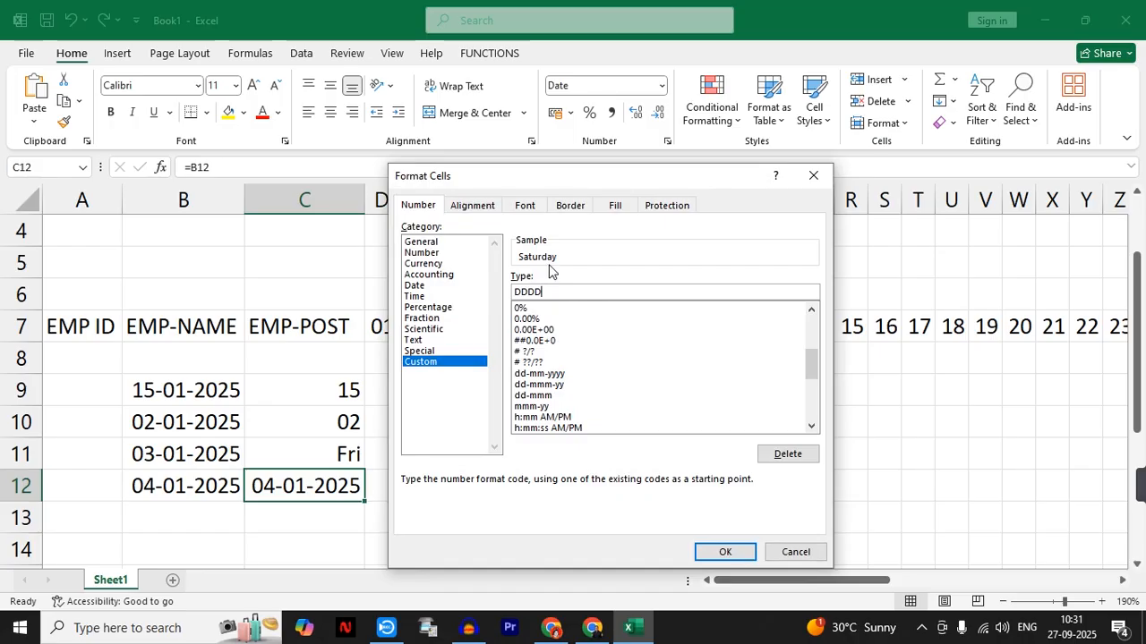
{"action": "left_click", "coordinate": [724, 550]}
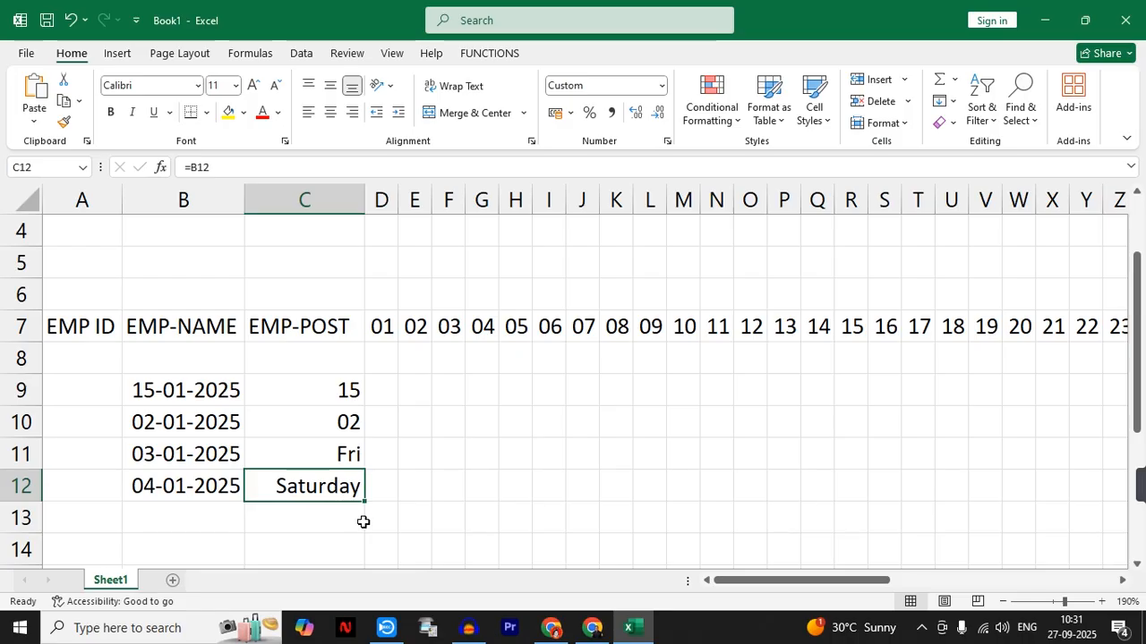
- Enter the formula =TEXT(D7,"DDD") in D6, above the first day of the month
{"action": "left_click", "coordinate": [382, 293]}
{"action": "type", "text": "="}
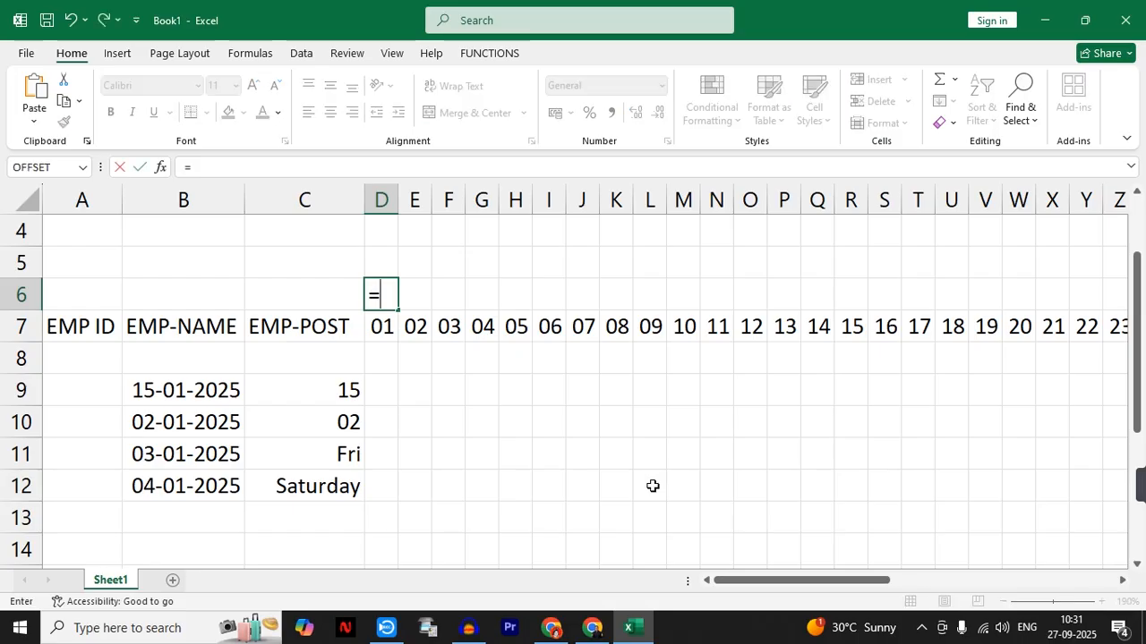
{"action": "type", "text": "TEXT("}
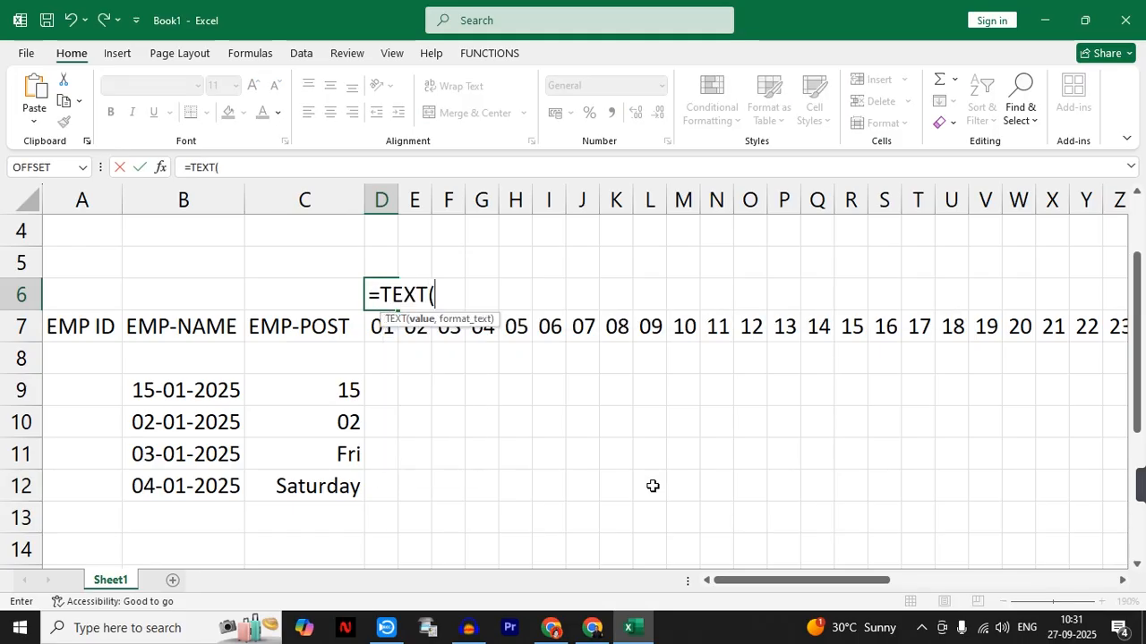
{"action": "left_click", "coordinate": [376, 333]}
{"action": "type", "text": ","}
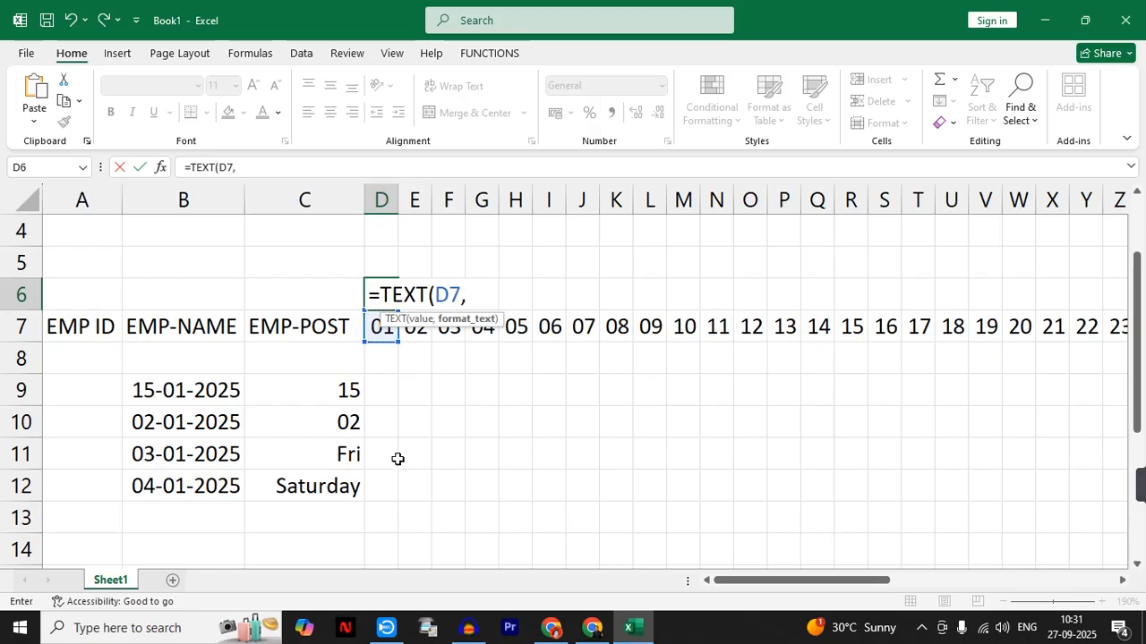
{"action": "type", "text": "\"DDD"}
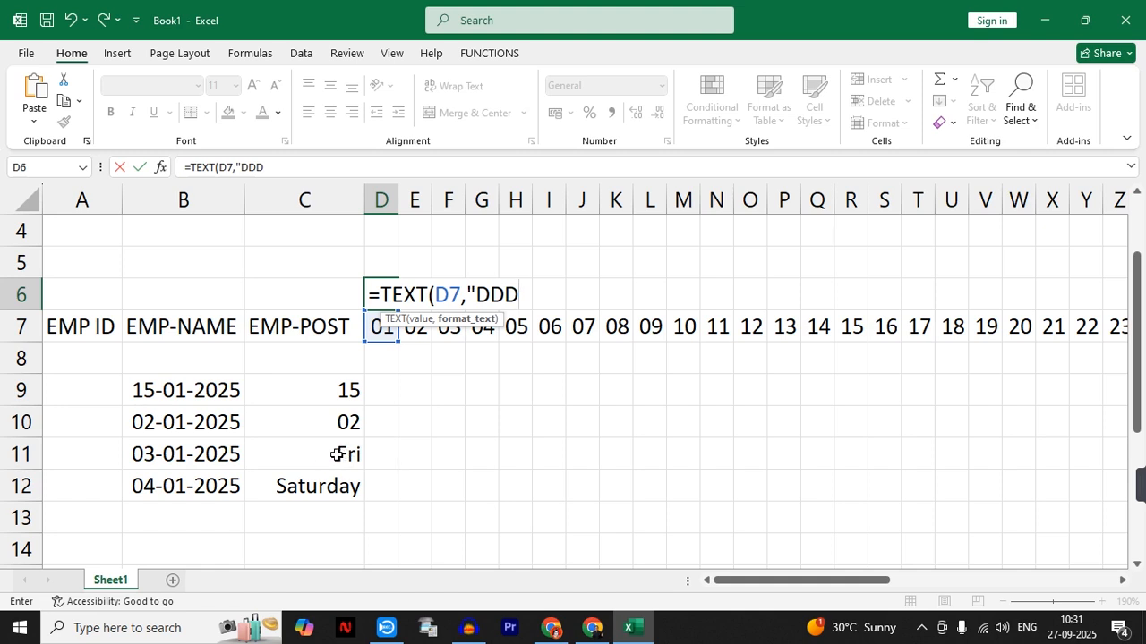
{"action": "type", "text": "\")"}
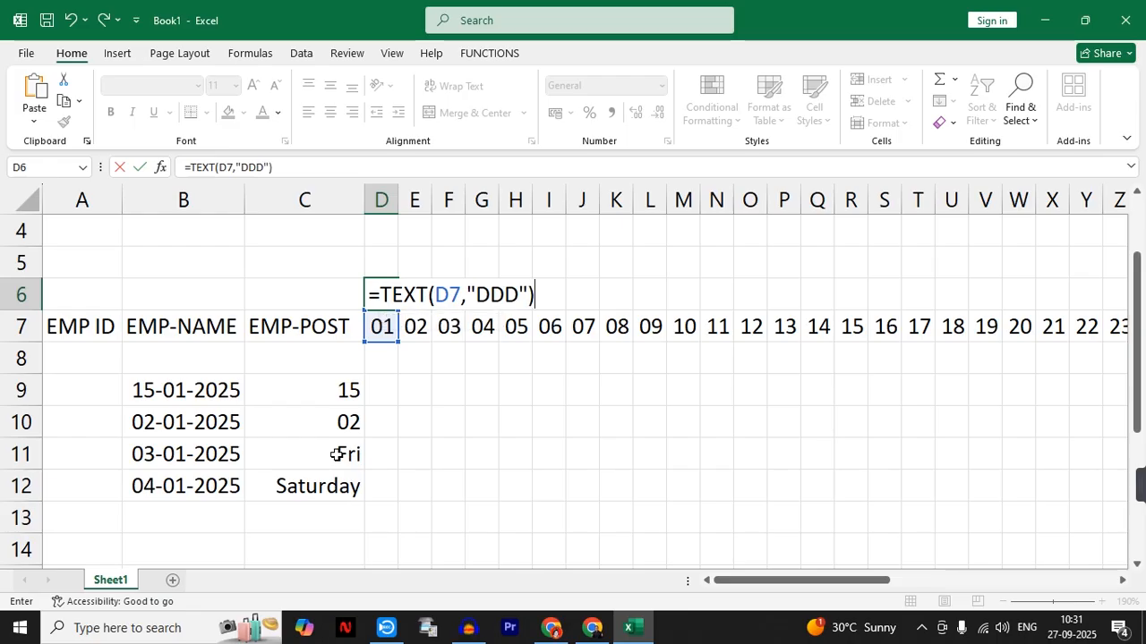
{"action": "key", "text": "Return"}
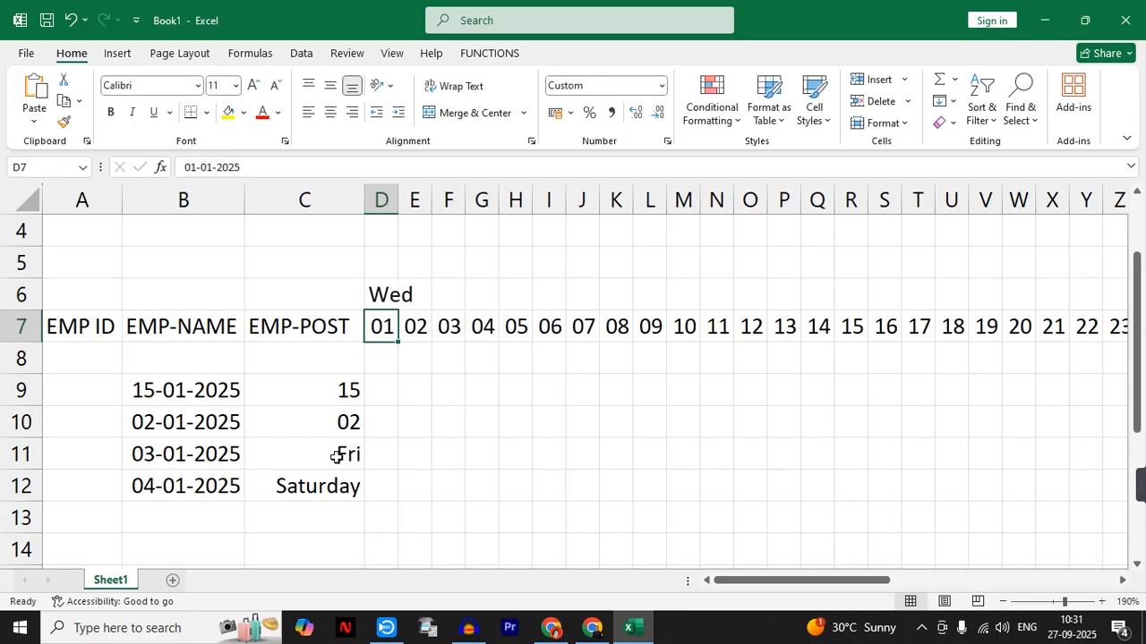
- Reduce the font size of the weekday in D6 to 9
{"action": "left_click", "coordinate": [380, 294]}
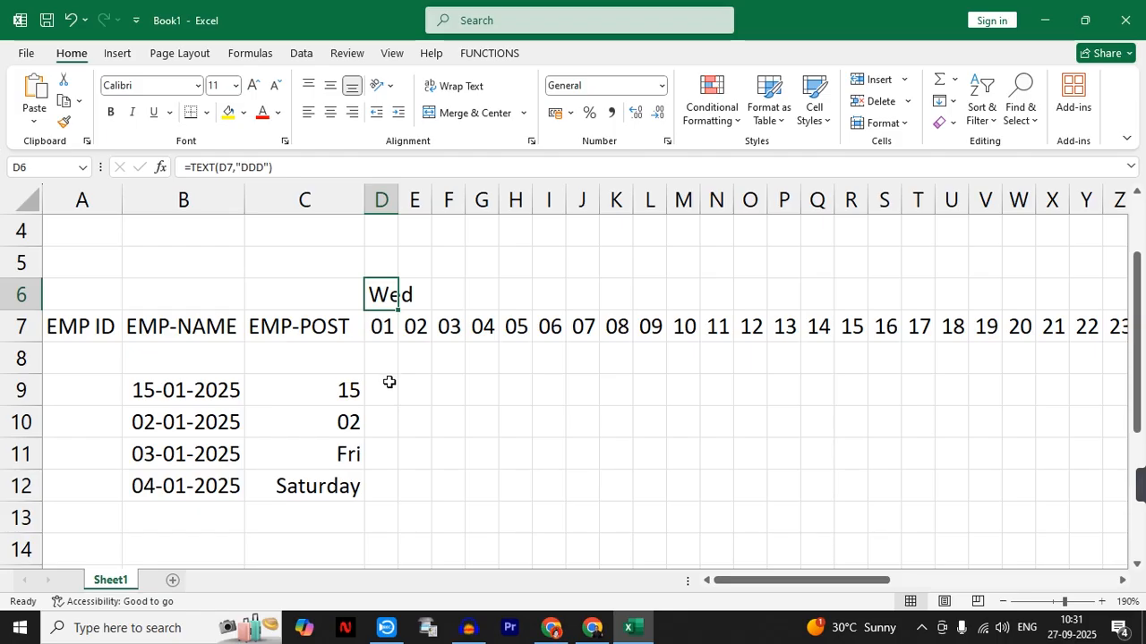
{"action": "left_click", "coordinate": [275, 87]}
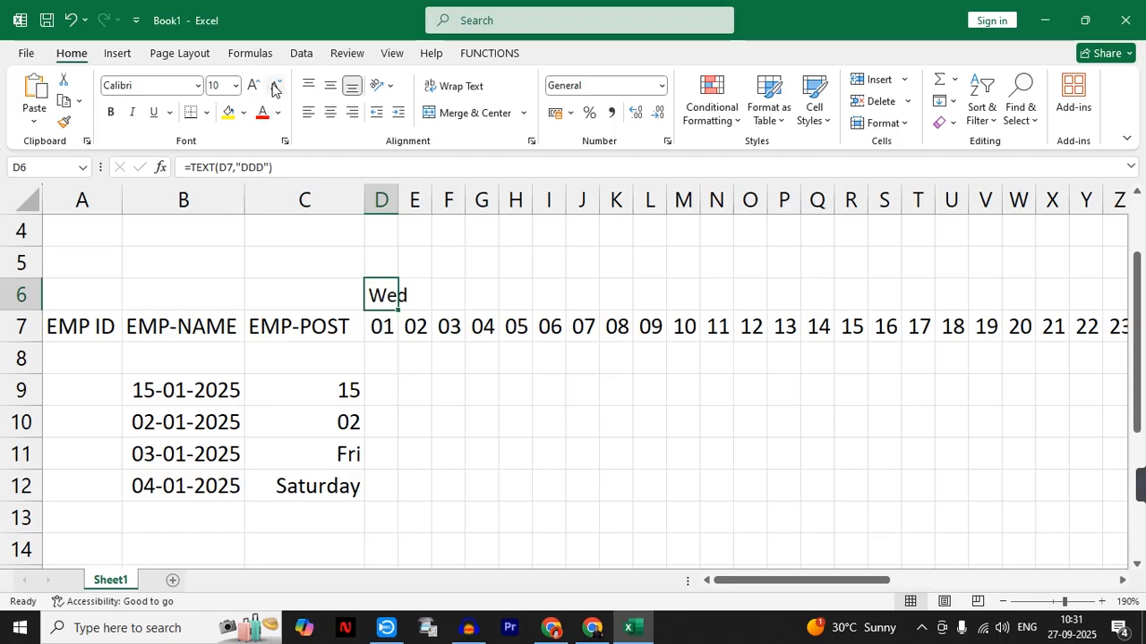
{"action": "left_click", "coordinate": [275, 87]}
{"action": "left_click", "coordinate": [482, 425]}
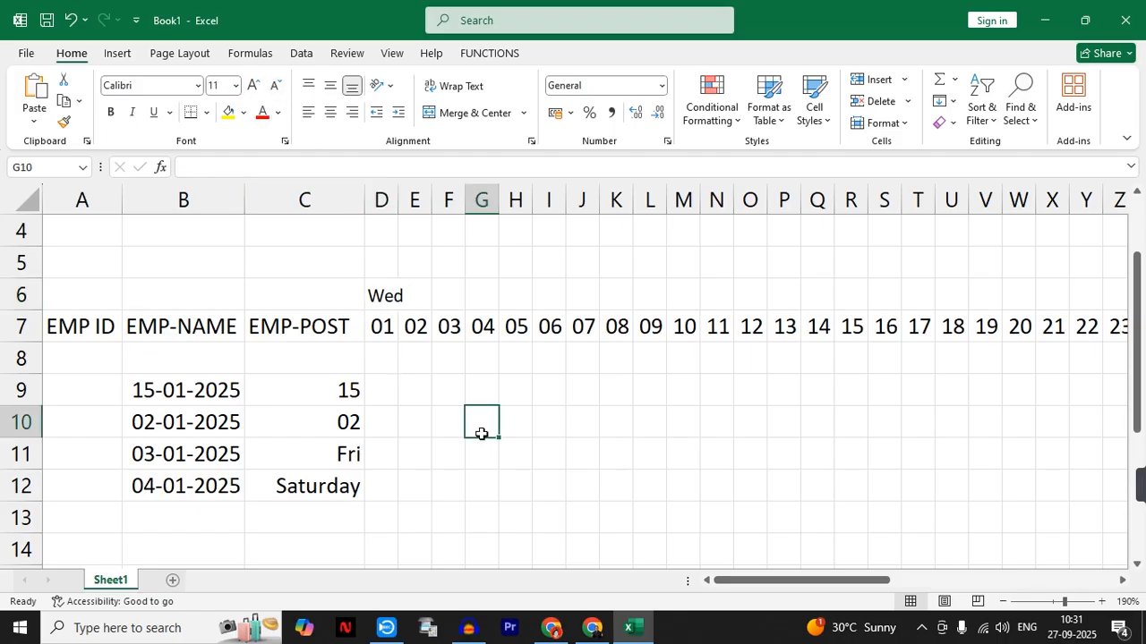
- Fill the weekday formula from D6 across row 6 to AH6, above day 31
{"action": "left_click", "coordinate": [371, 295]}
{"action": "left_click_drag", "start_coordinate": [397, 312], "coordinate": [600, 326]}
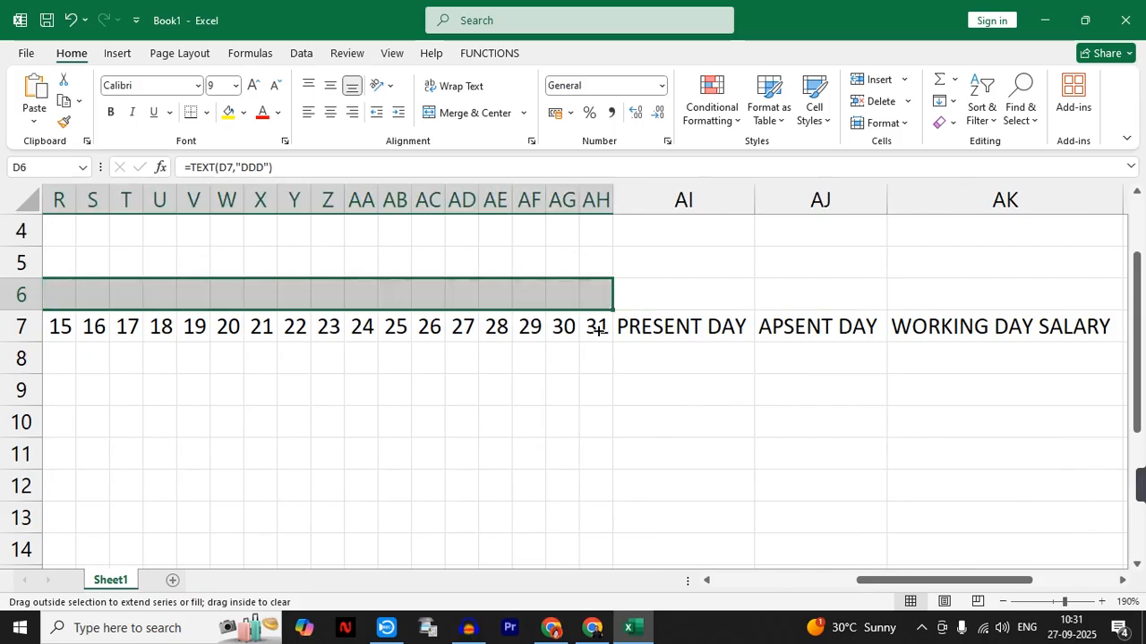
{"action": "left_click", "coordinate": [586, 436]}
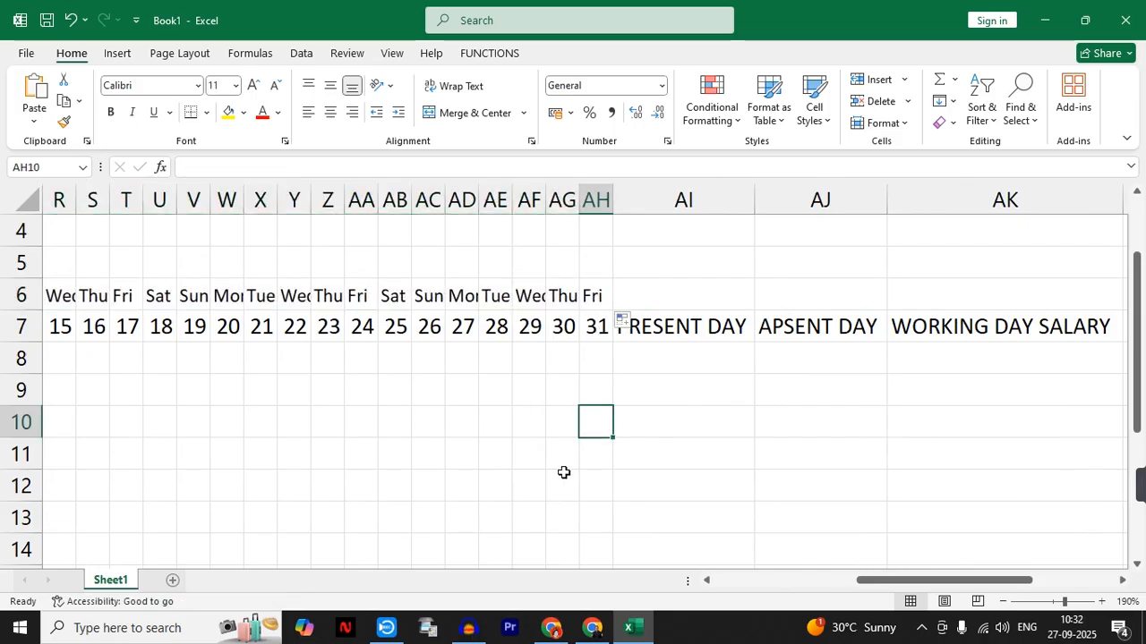
- Clear the sample dates and their formatted copies from the range A8:D12
{"action": "left_click_drag", "start_coordinate": [910, 580], "coordinate": [690, 578]}
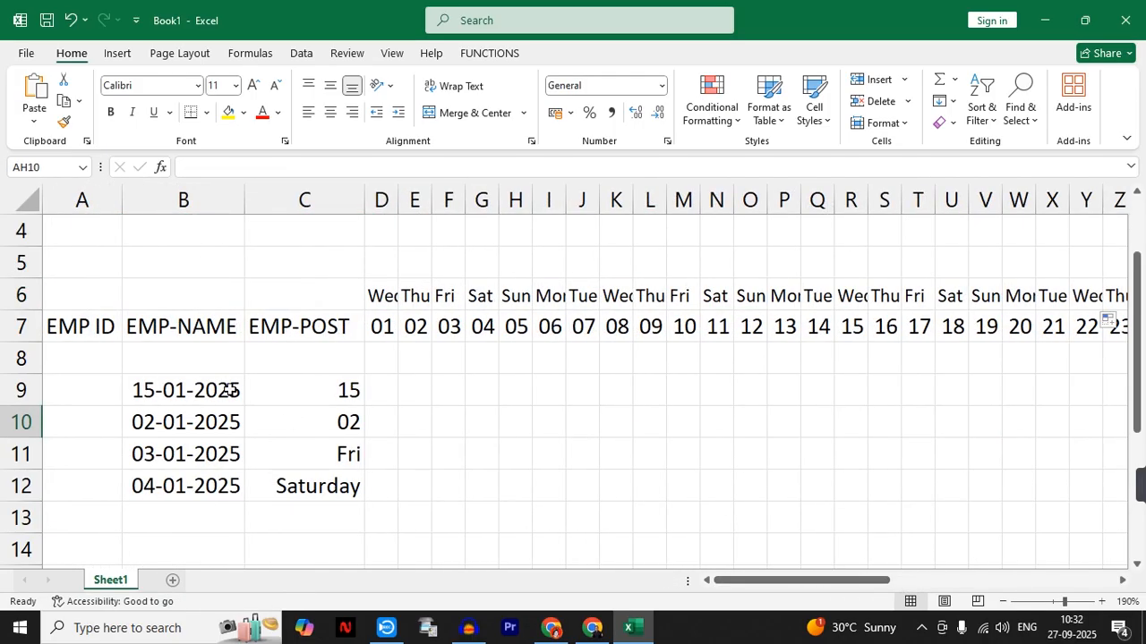
{"action": "mouse_move", "coordinate": [102, 363]}
{"action": "left_mouse_down"}
{"action": "mouse_move", "coordinate": [307, 480]}
{"action": "mouse_move", "coordinate": [383, 499]}
{"action": "left_mouse_up"}
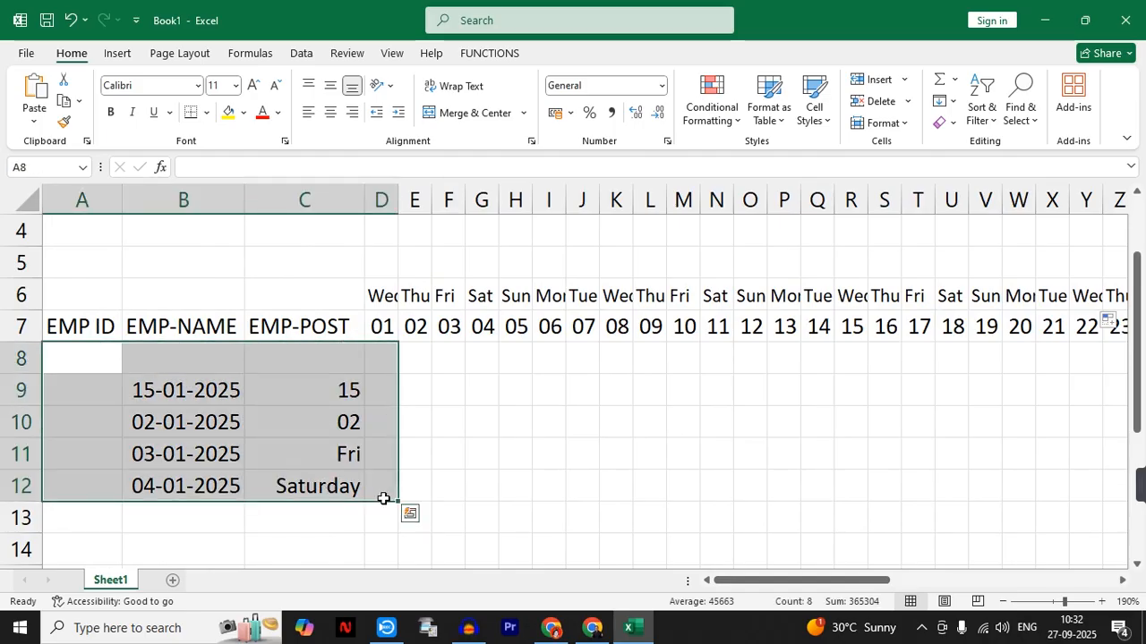
{"action": "key", "text": "Delete"}
{"action": "left_click", "coordinate": [472, 457]}
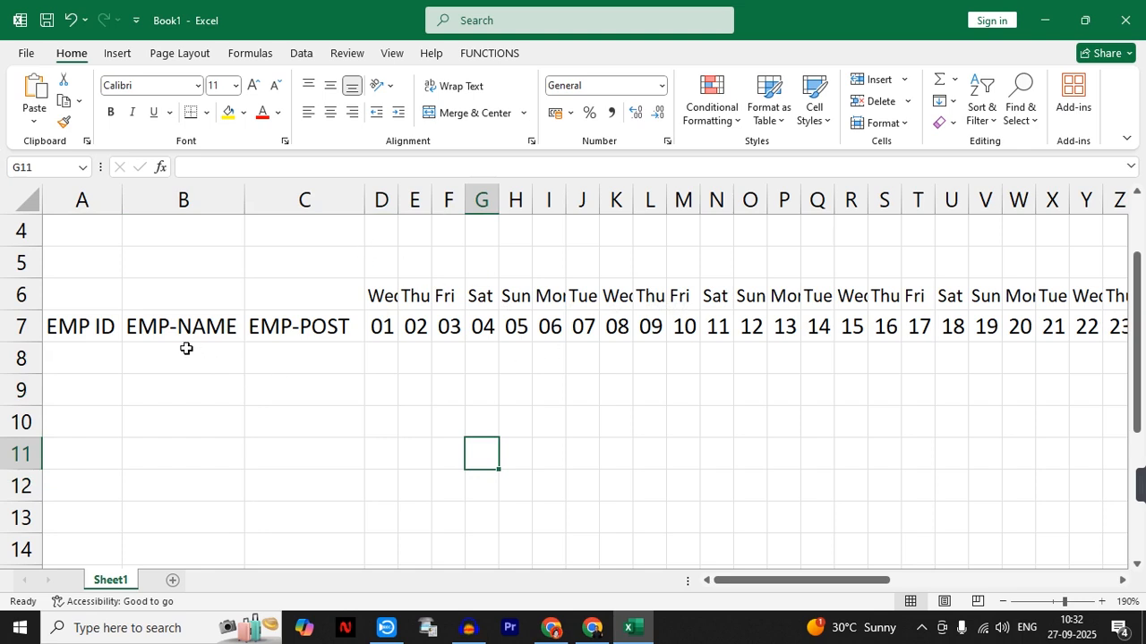
- Enter EMP-1 and EMP-2 in A8 and A9, and extend the ID series down to EMP-6 in A13
{"action": "left_click", "coordinate": [72, 355]}
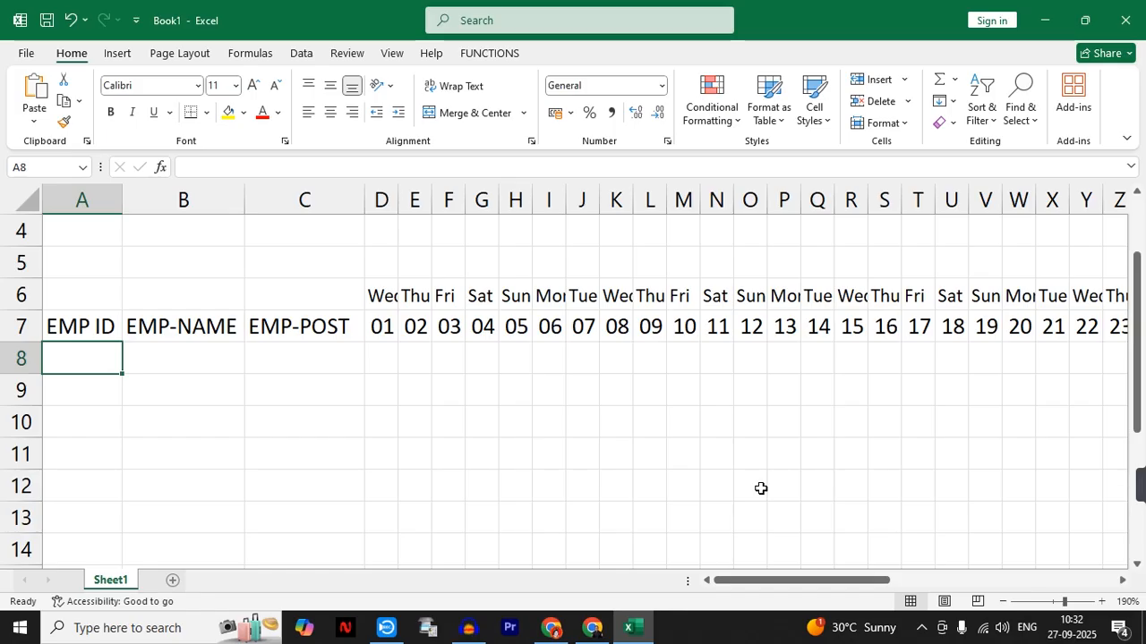
{"action": "type", "text": "E"}
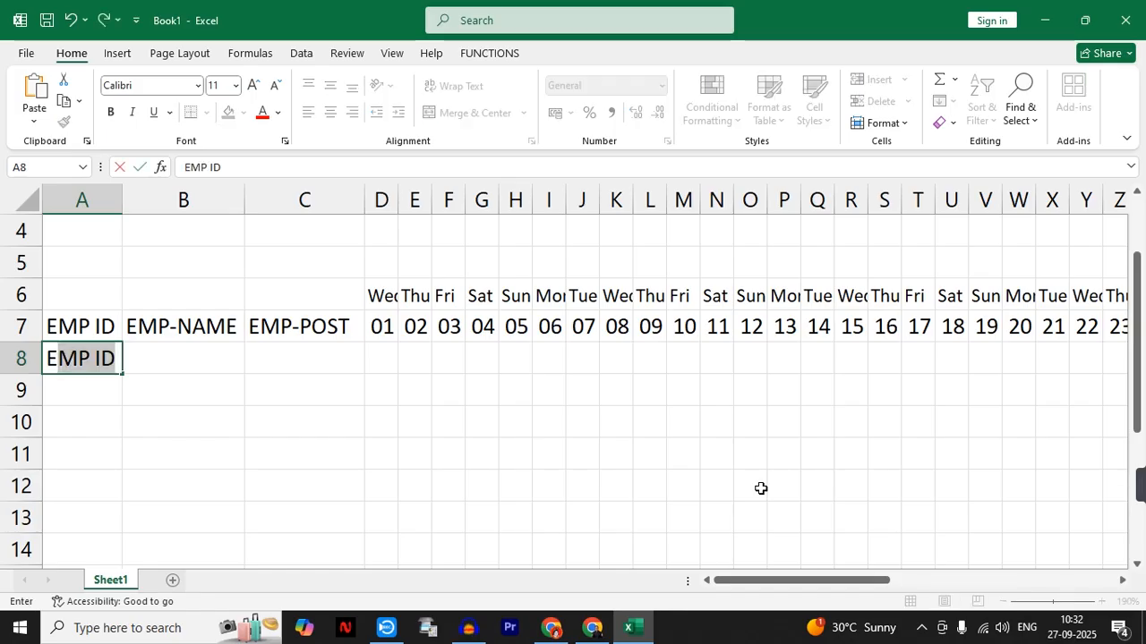
{"action": "type", "text": "MP-1"}
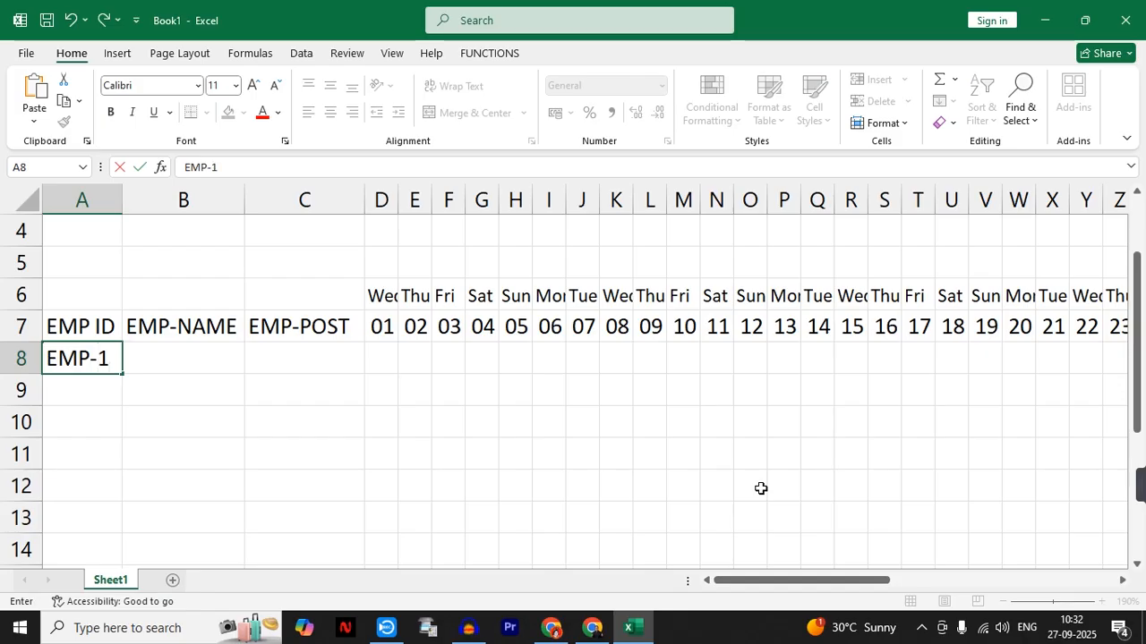
{"action": "key", "text": "Return"}
{"action": "type", "text": "EMP-2"}
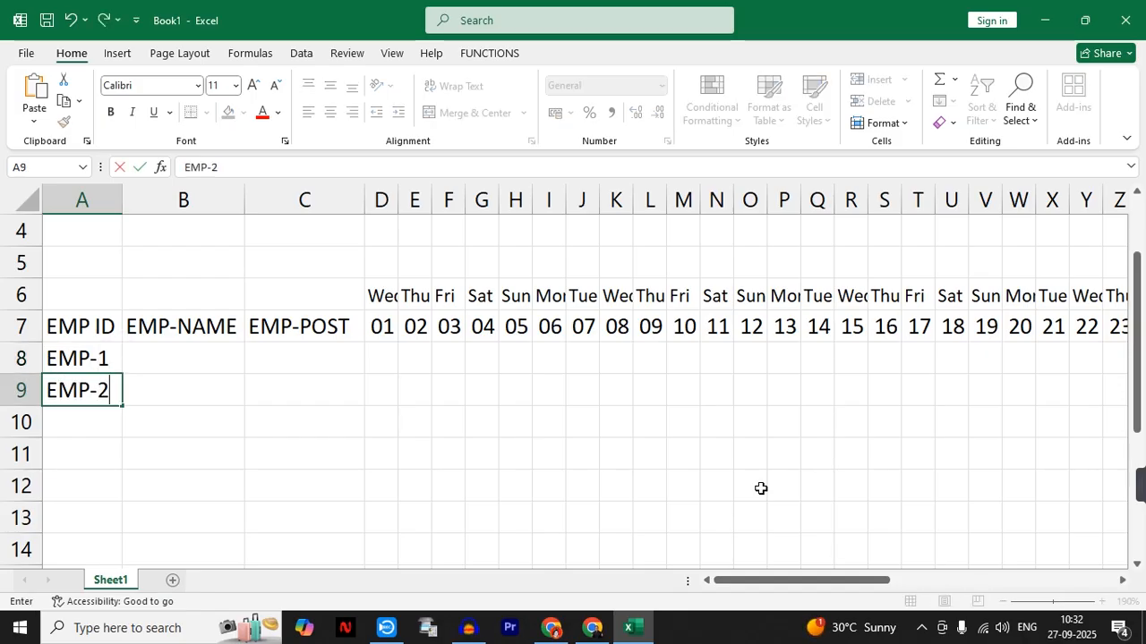
{"action": "key", "text": "Return"}
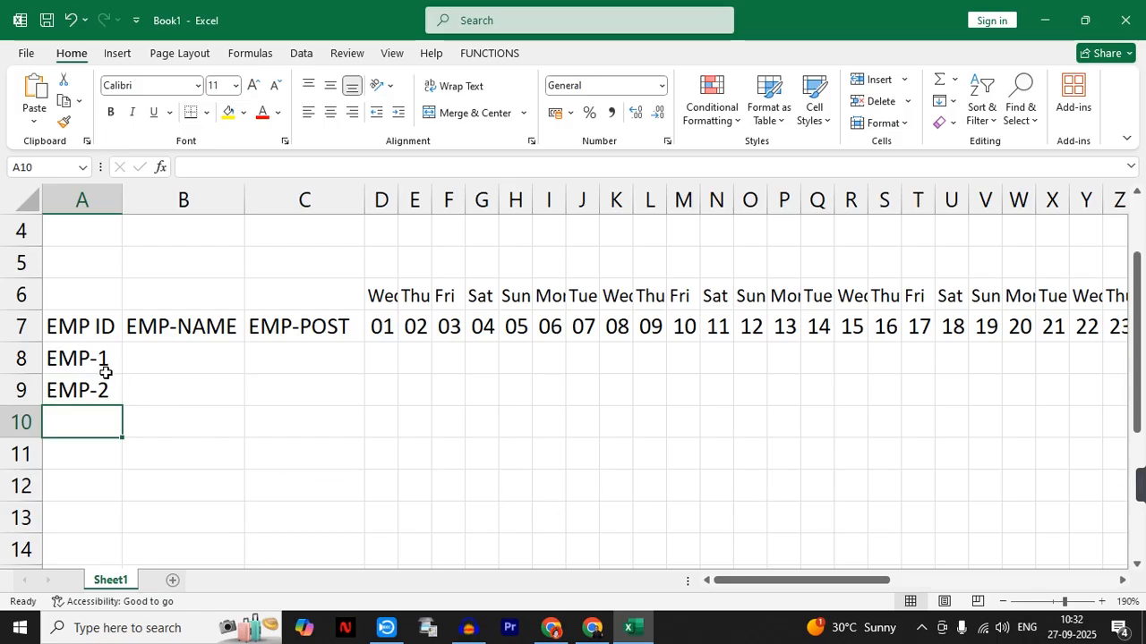
{"action": "left_click_drag", "start_coordinate": [98, 365], "coordinate": [121, 545]}
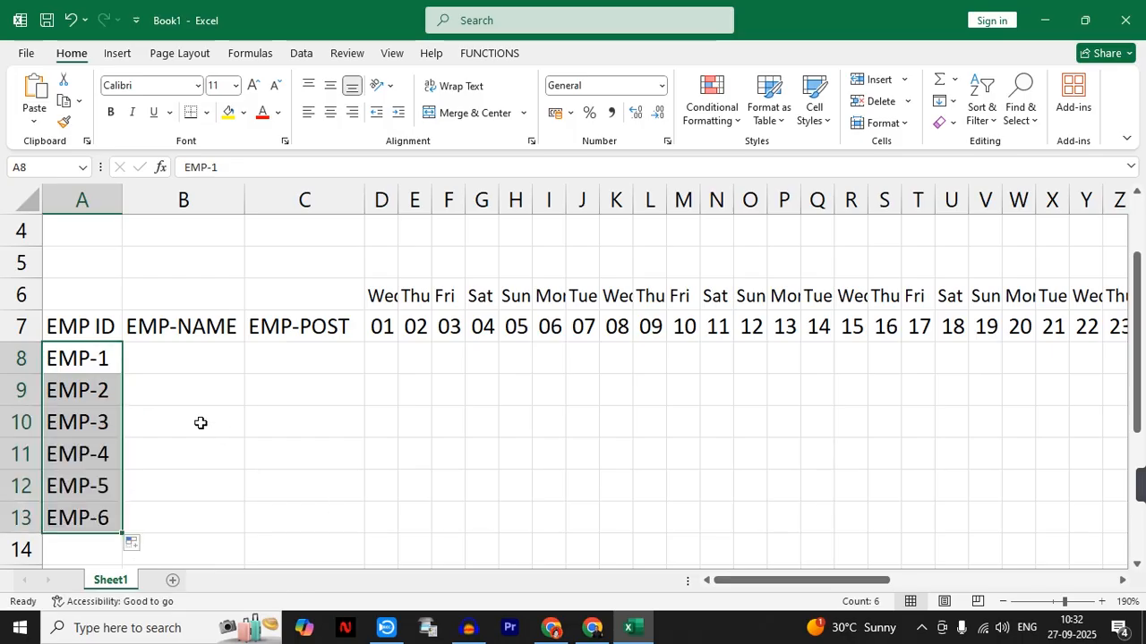
- Enter the full names of employees EMP-1 and EMP-2 in B8 and B9
{"action": "left_click", "coordinate": [170, 355]}
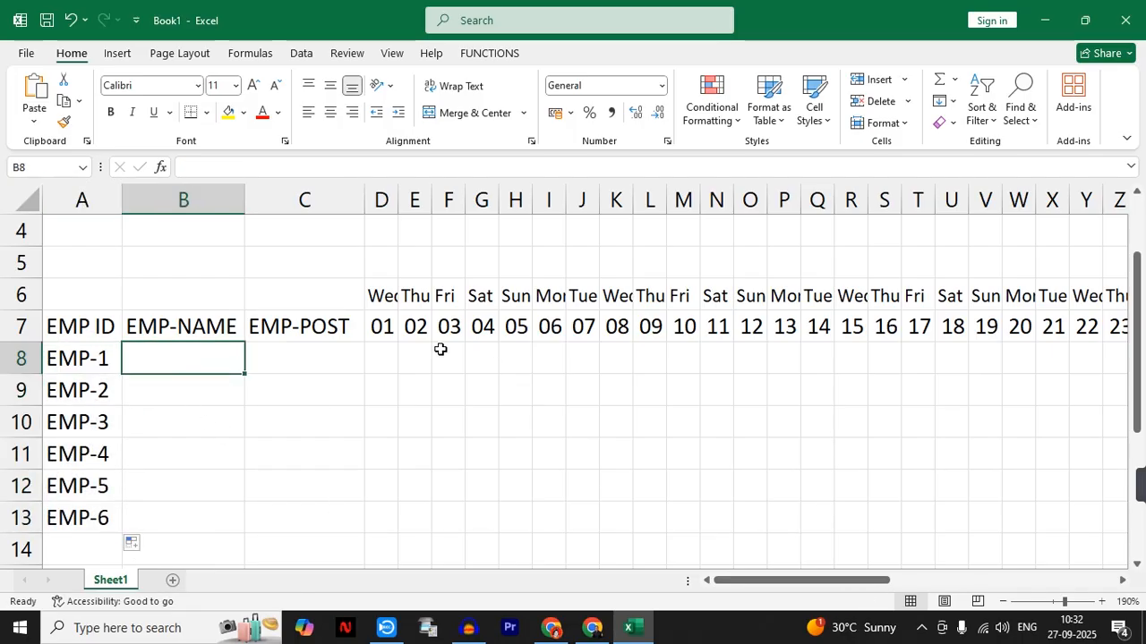
{"action": "type", "text": "RAJ"}
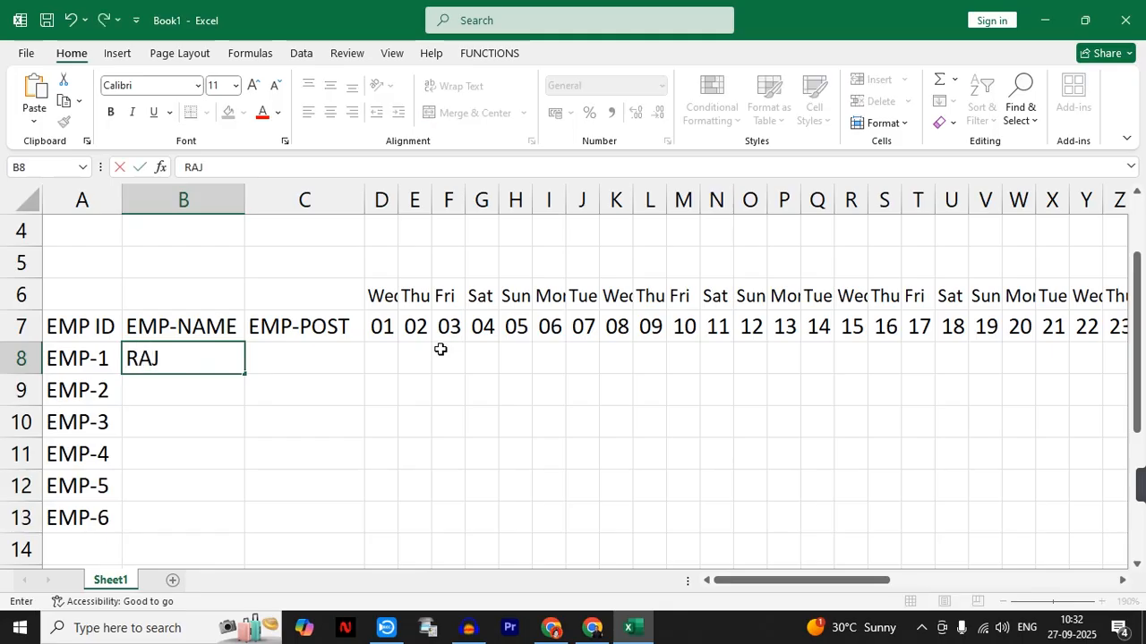
{"action": "type", "text": "U KUMAR"}
{"action": "key", "text": "Return"}
{"action": "type", "text": "ANIK"}
{"action": "key", "text": "BackSpace"}
{"action": "type", "text": "L SHARMA"}
{"action": "key", "text": "Return"}
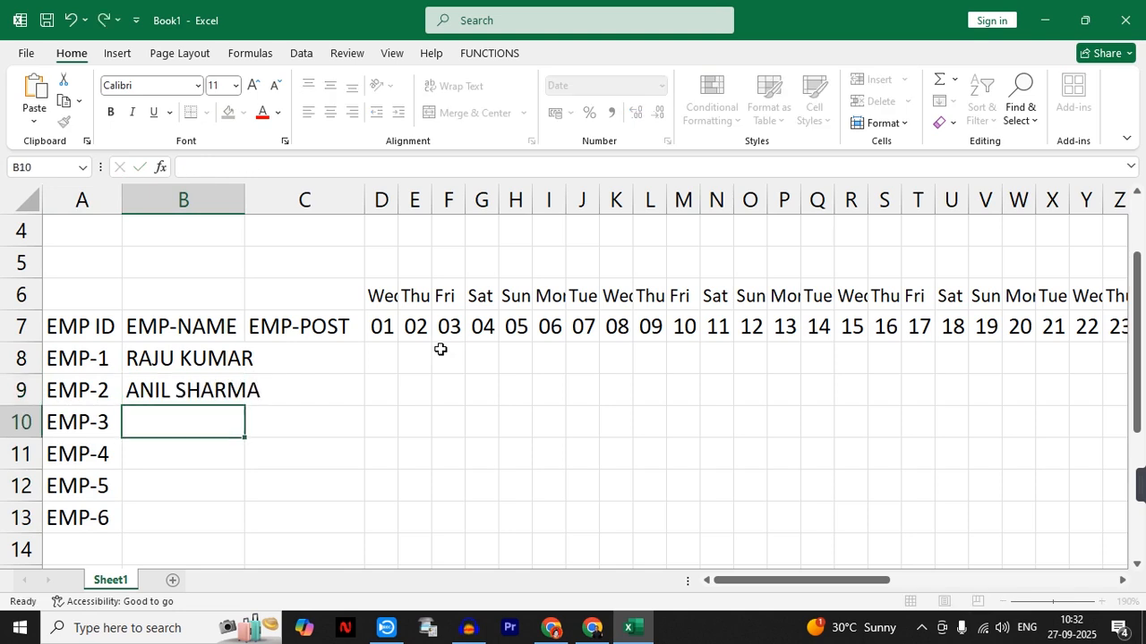
- Enter the first names of employees EMP-3 to EMP-6 in B10:B13 and widen column B to fit the full names
{"action": "type", "text": "KRISHNA"}
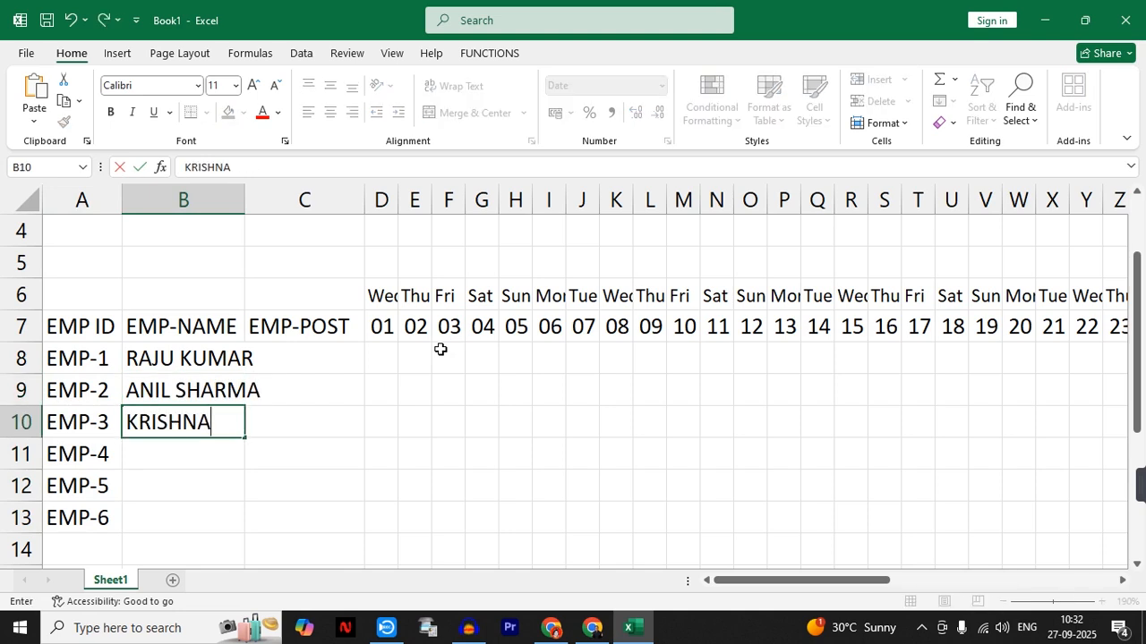
{"action": "key", "text": "Return"}
{"action": "type", "text": "ANURAG"}
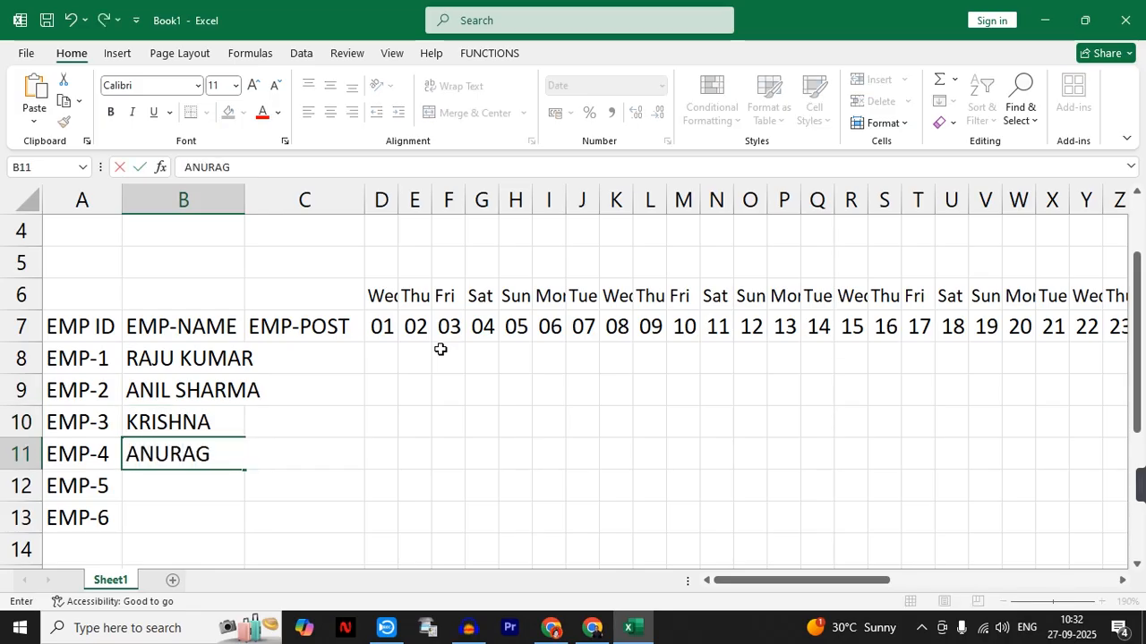
{"action": "key", "text": "Return"}
{"action": "type", "text": "A"}
{"action": "key", "text": "BackSpace"}
{"action": "type", "text": "NEHA"}
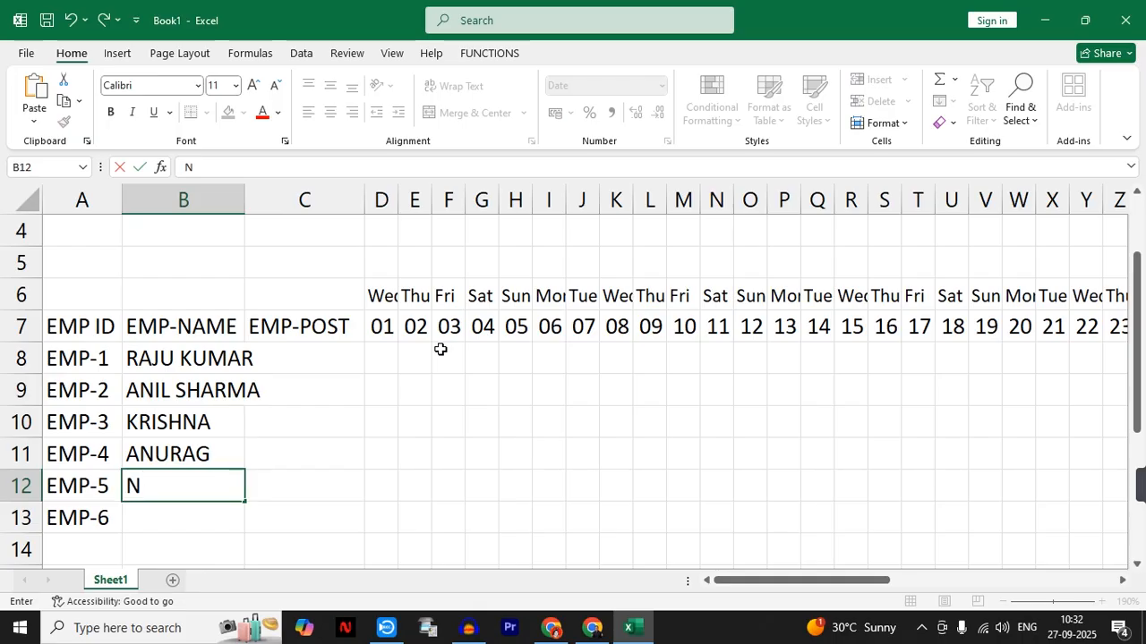
{"action": "key", "text": "Return"}
{"action": "type", "text": "ANITA"}
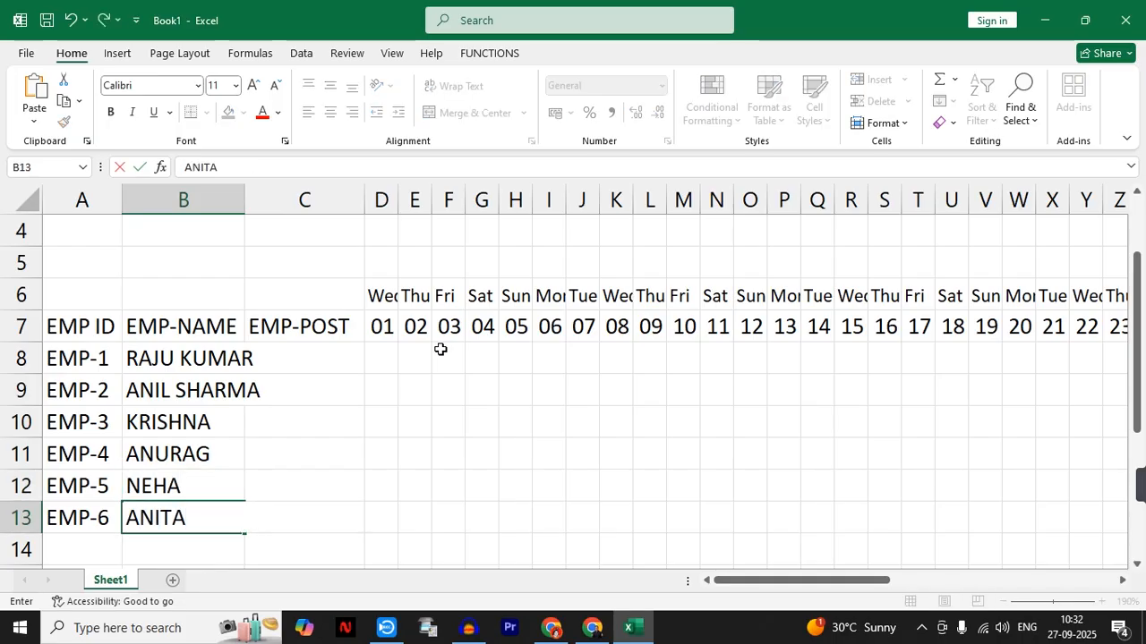
{"action": "key", "text": "Tab"}
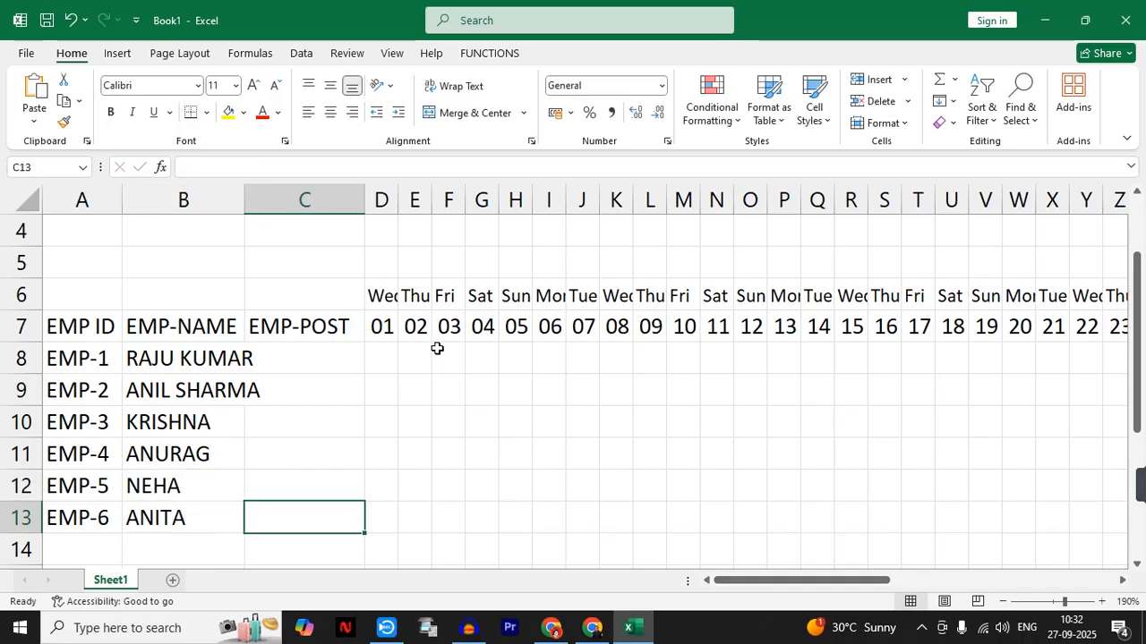
{"action": "left_click_drag", "start_coordinate": [250, 205], "coordinate": [278, 205]}
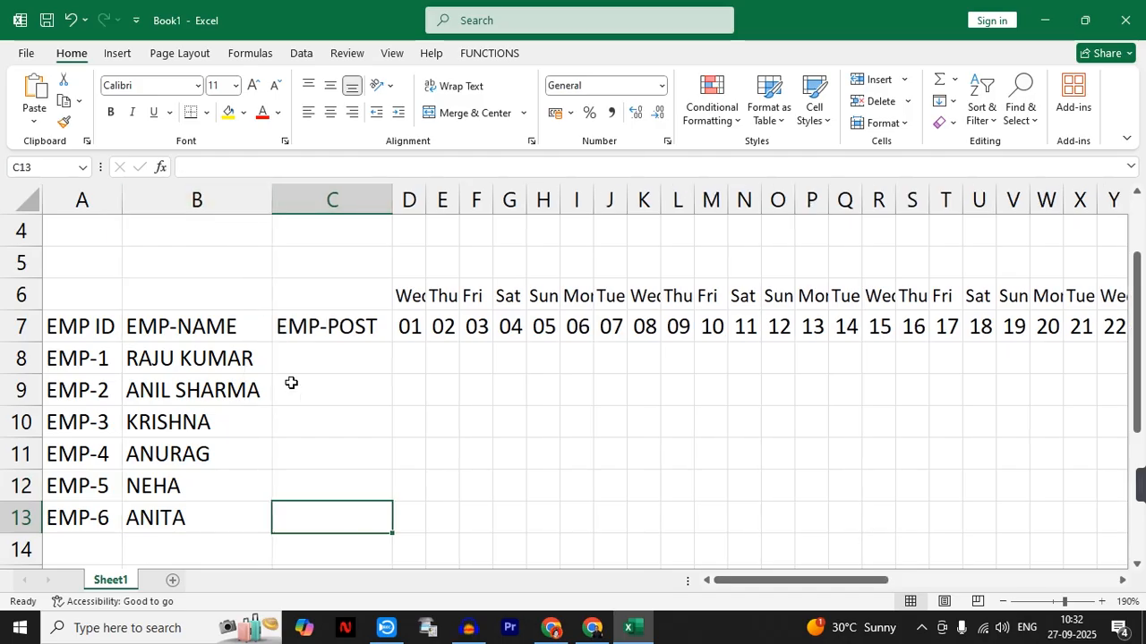
- Enter the posts DIRECT for EMP-1 in C8 and MANE-DIR for EMP-2 in C9
{"action": "left_click", "coordinate": [325, 356]}
{"action": "type", "text": "DIR"}
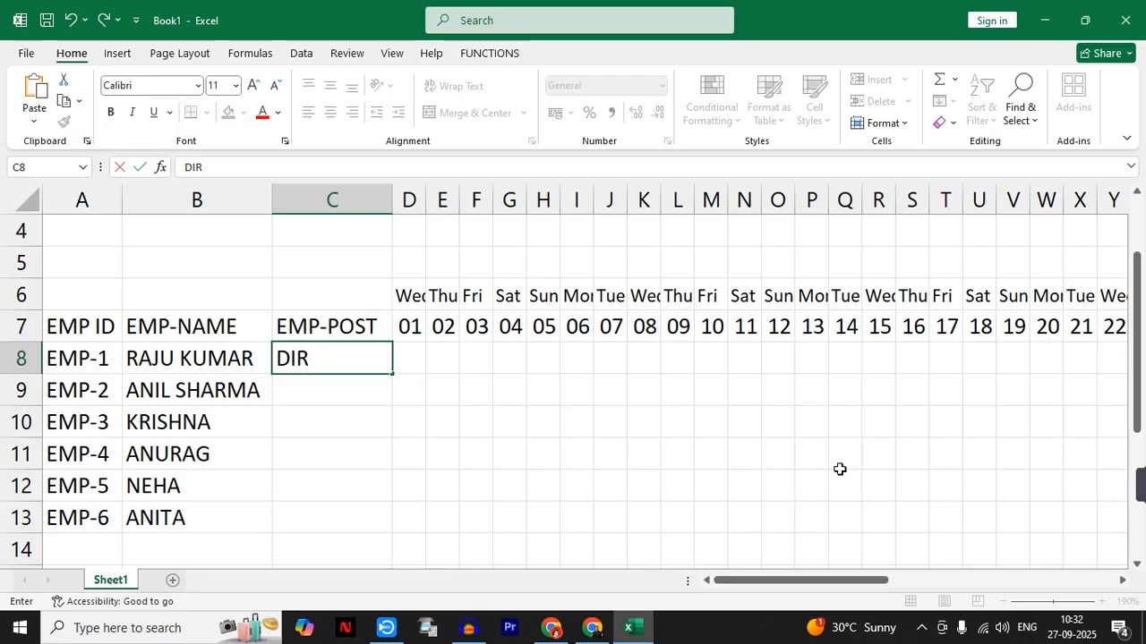
{"action": "type", "text": "ECT"}
{"action": "key", "text": "Return"}
{"action": "type", "text": "MANE"}
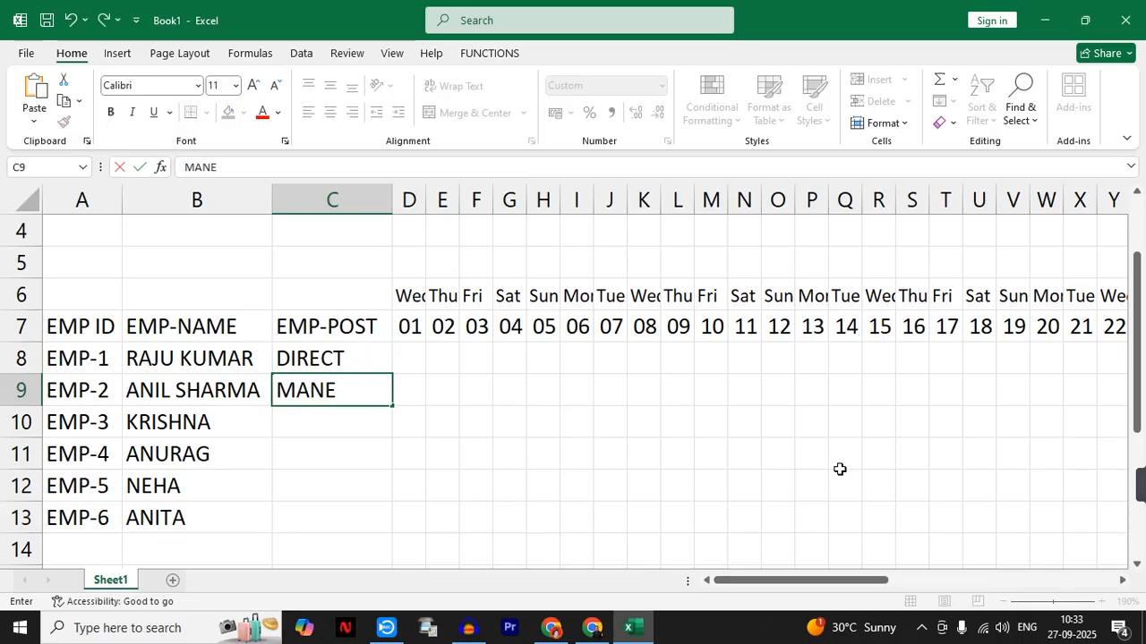
{"action": "type", "text": "-DIR"}
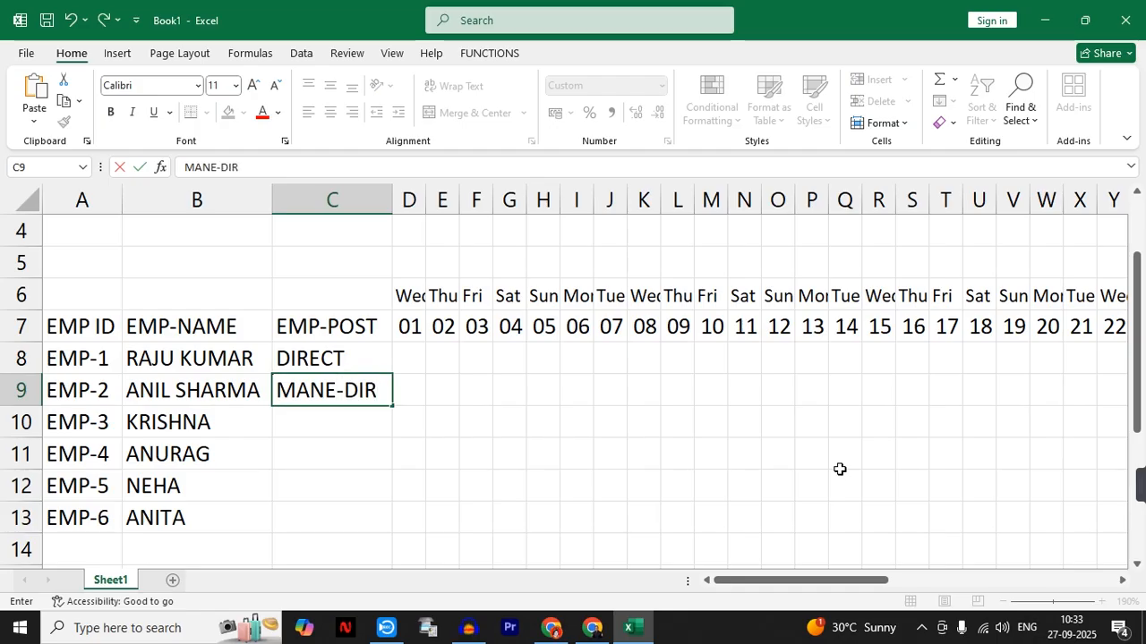
- Enter the post STAFF for employees EMP-3 to EMP-6 in C10:C13
{"action": "key", "text": "Return"}
{"action": "type", "text": "STAFF"}
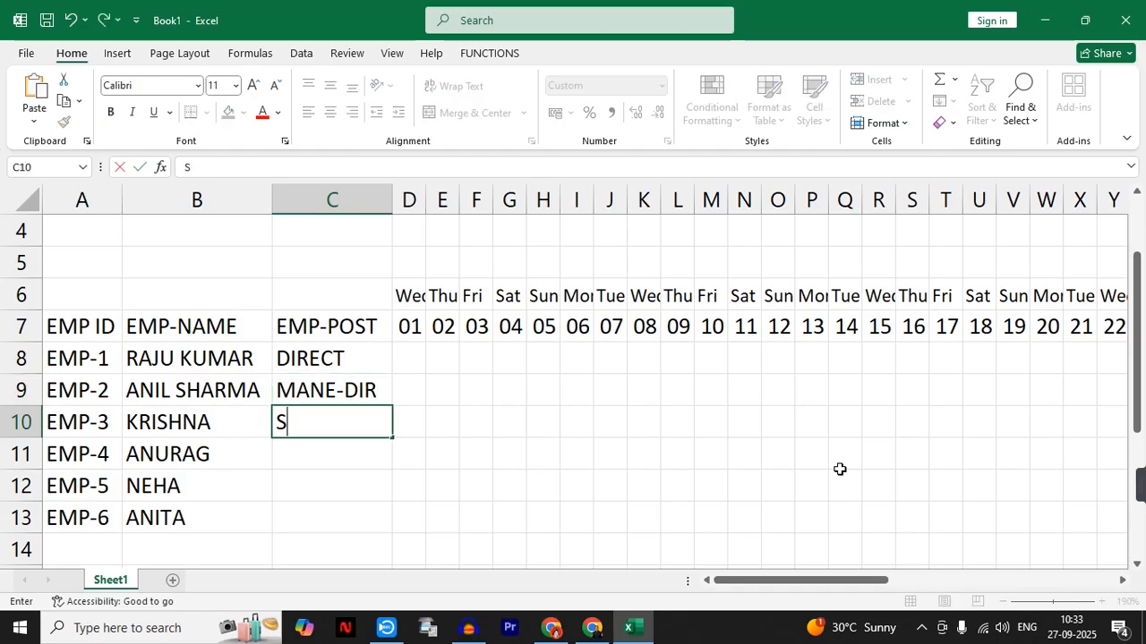
{"action": "key", "text": "Return"}
{"action": "type", "text": "STAFF"}
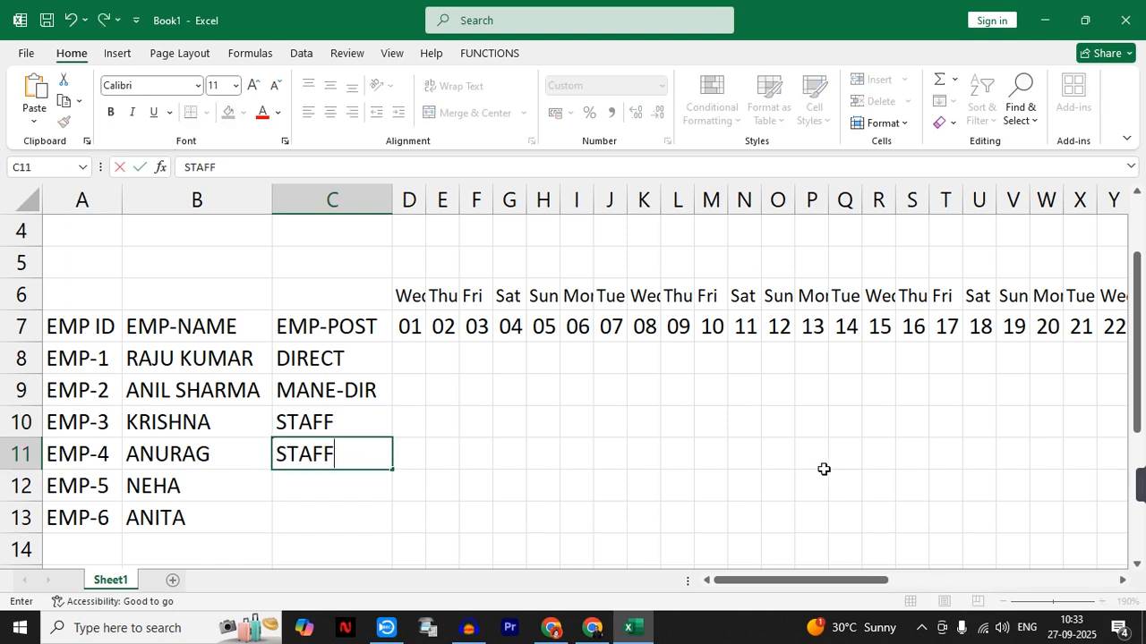
{"action": "left_click", "coordinate": [501, 512]}
{"action": "left_click_drag", "start_coordinate": [343, 425], "coordinate": [392, 530]}
{"action": "left_click", "coordinate": [546, 427]}
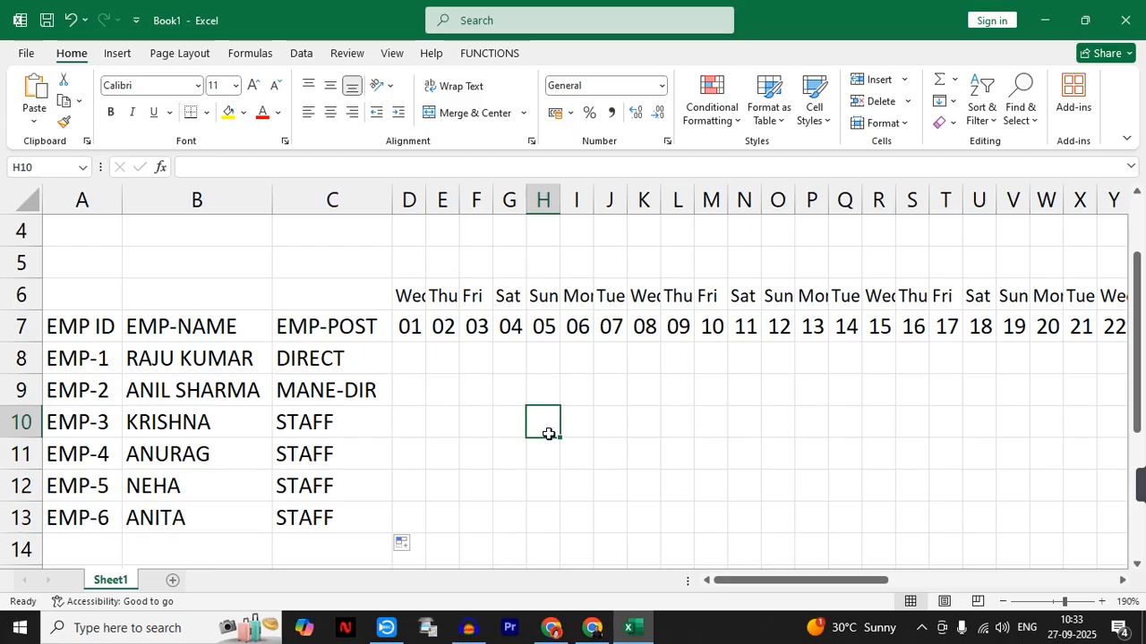
- Mark EMP-1 as present on day 01 with P in D8
{"action": "left_click", "coordinate": [401, 360]}
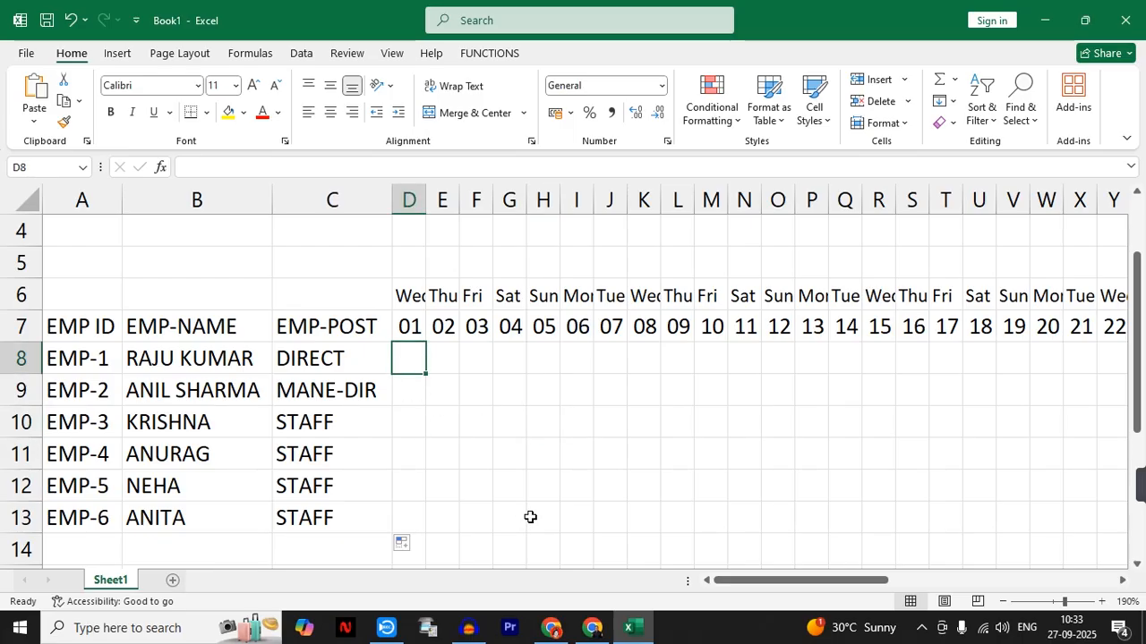
{"action": "type", "text": "P"}
{"action": "key", "text": "Tab"}
- Enter the sample attendance codes A in E8, L in D9 and H in D10
{"action": "type", "text": "A"}
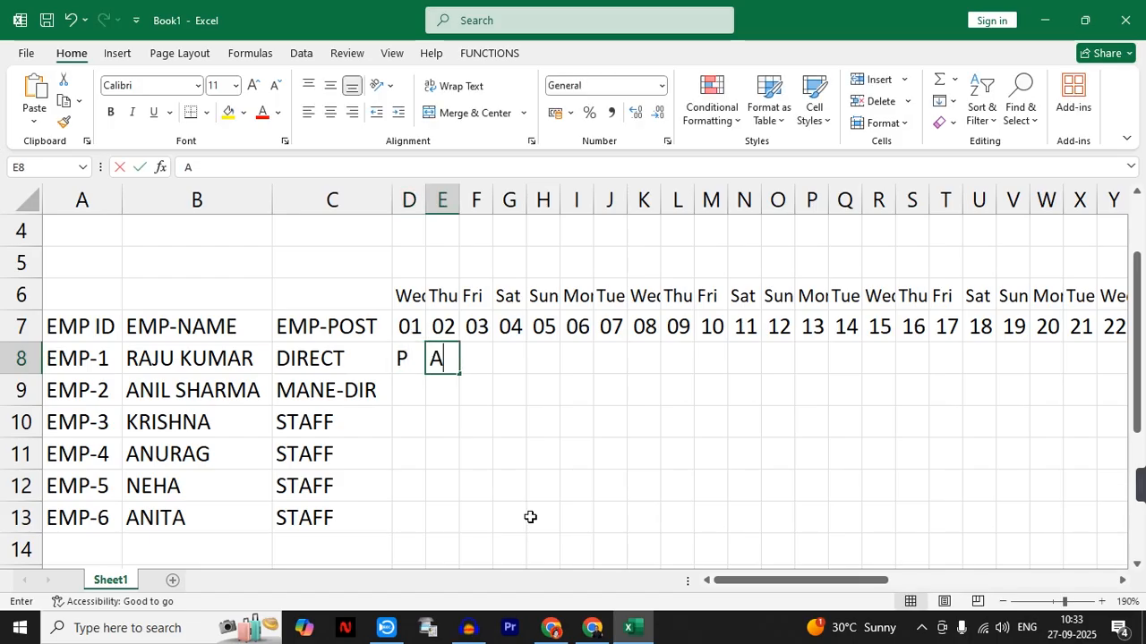
{"action": "key", "text": "Return"}
{"action": "type", "text": "L"}
{"action": "key", "text": "Return"}
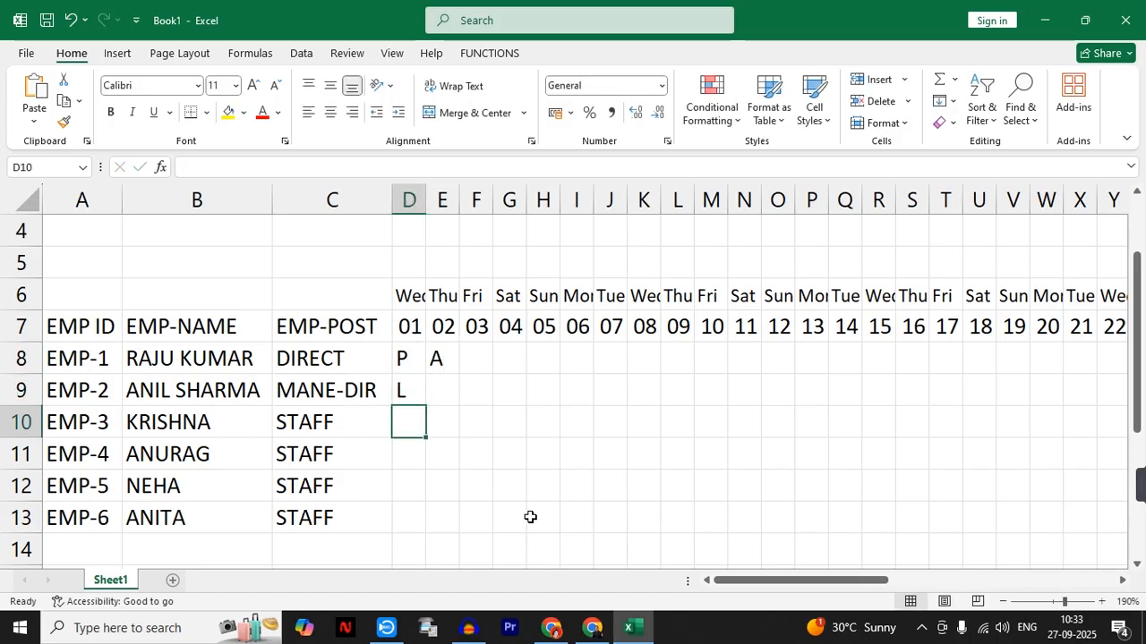
{"action": "type", "text": "H"}
{"action": "key", "text": "Return"}
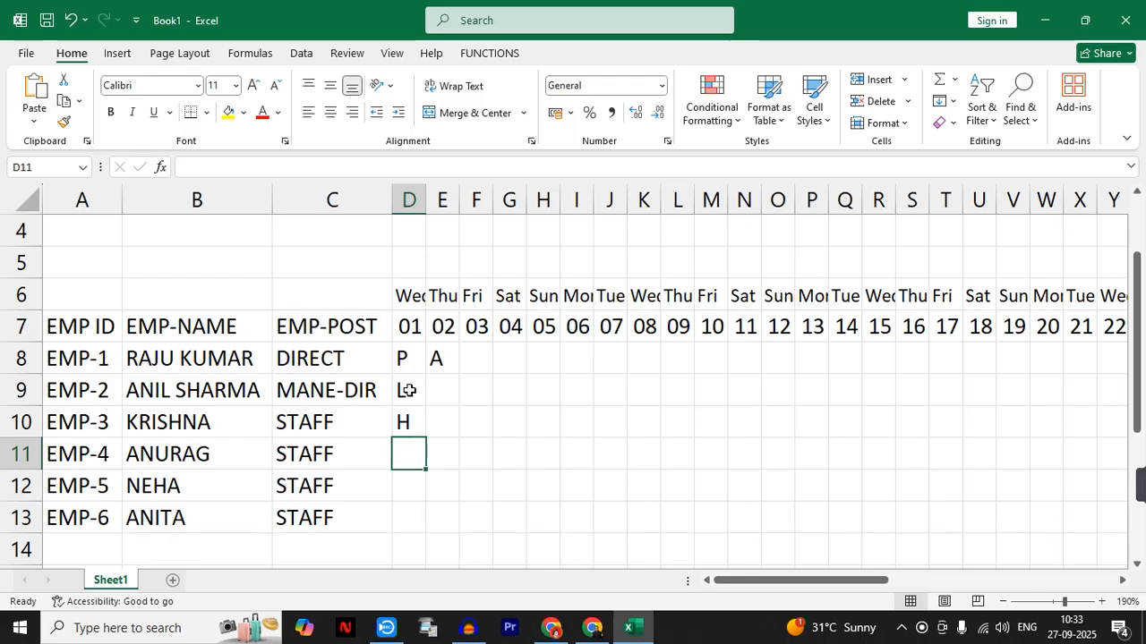
{"action": "left_click_drag", "start_coordinate": [402, 357], "coordinate": [444, 426]}
{"action": "left_click", "coordinate": [601, 444]}
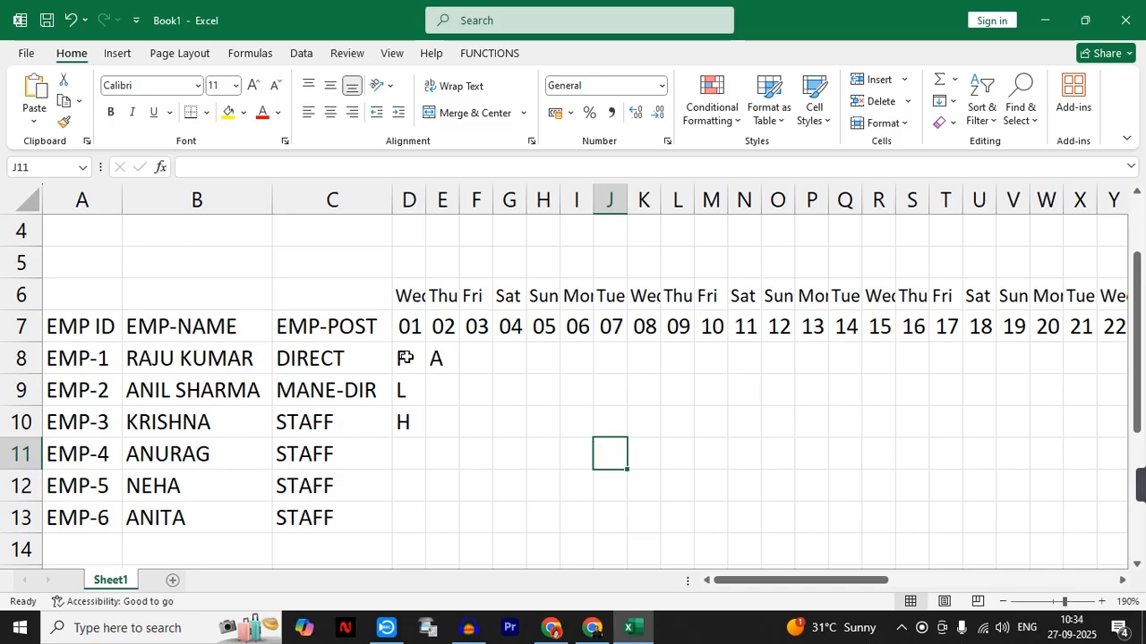
- Fill the P from D8 across all days and employees, covering D8:AH13
{"action": "left_click", "coordinate": [405, 358]}
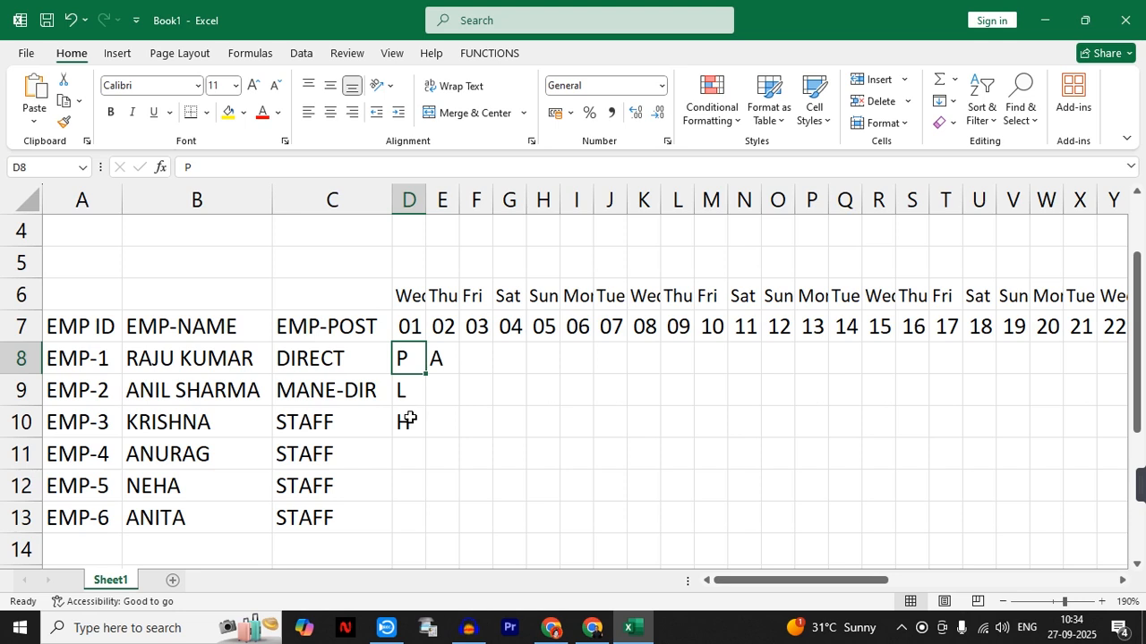
{"action": "left_click_drag", "start_coordinate": [426, 373], "coordinate": [383, 501]}
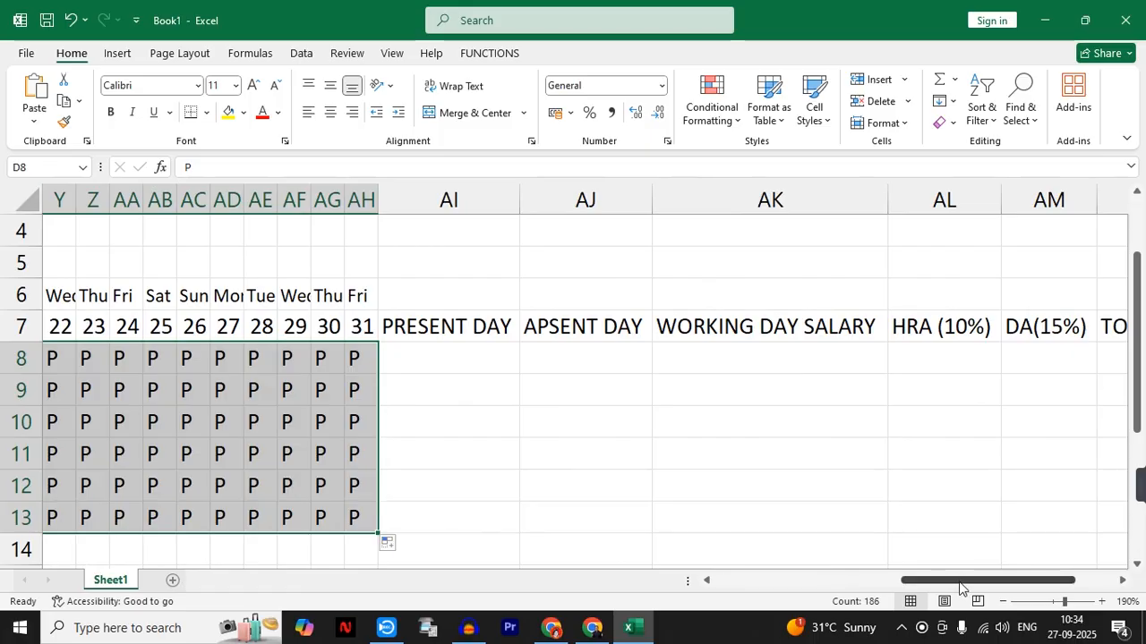
{"action": "left_click_drag", "start_coordinate": [959, 587], "coordinate": [761, 582]}
{"action": "left_click_drag", "start_coordinate": [503, 383], "coordinate": [541, 390]}
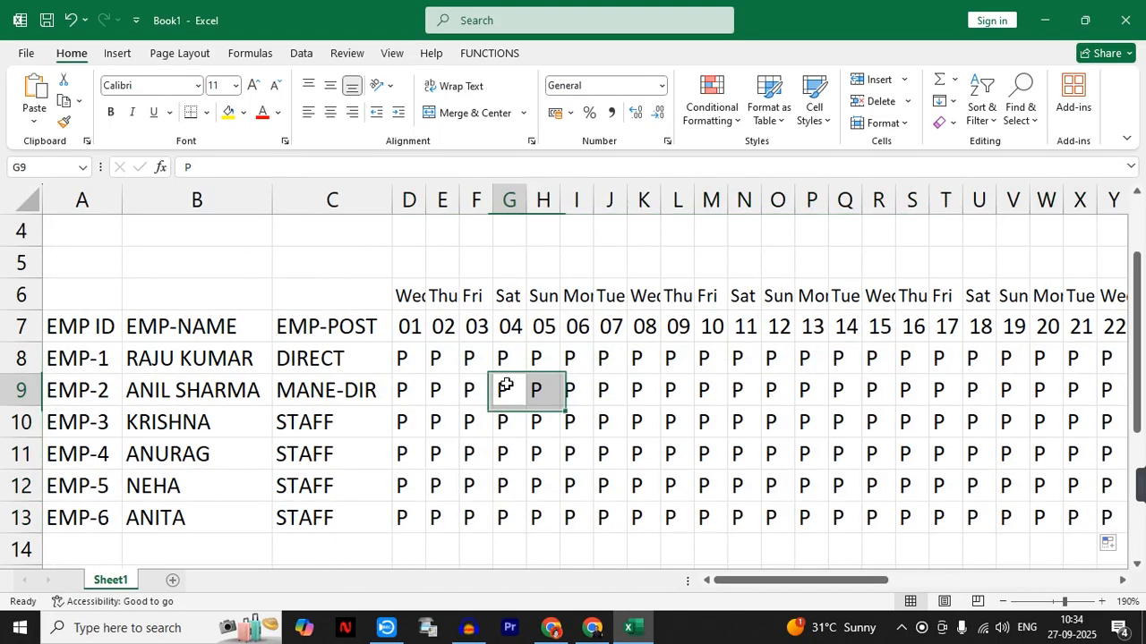
{"action": "left_click", "coordinate": [506, 385]}
- Mark absences with A in F8, H10, M11 and R12
{"action": "left_click", "coordinate": [484, 358]}
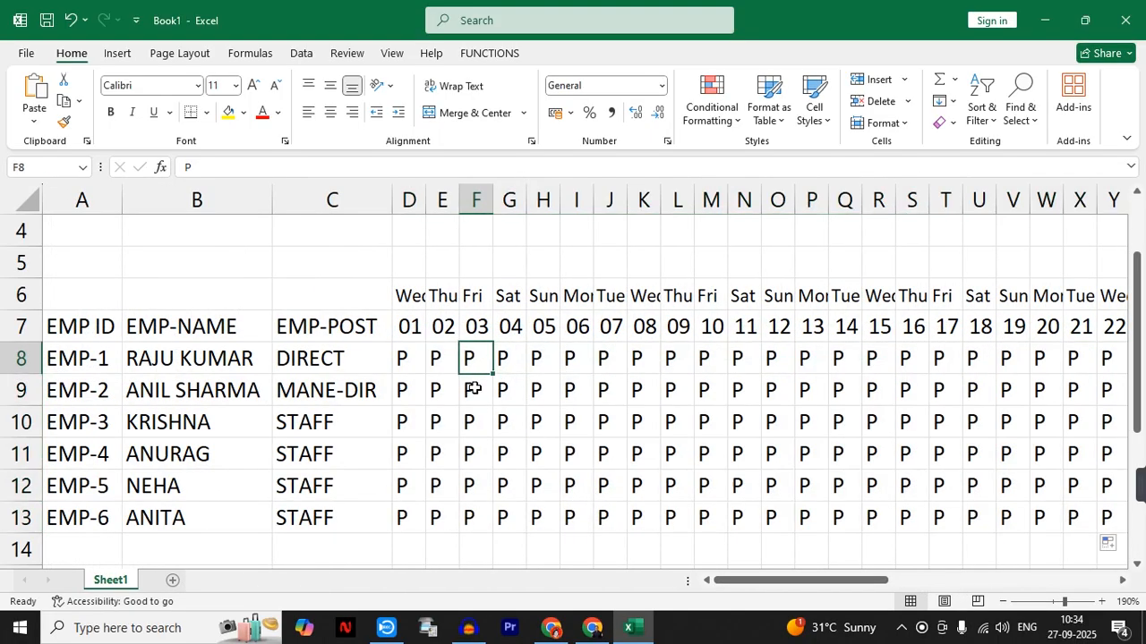
{"action": "type", "text": "A"}
{"action": "left_click", "coordinate": [544, 425]}
{"action": "type", "text": "A"}
{"action": "left_click", "coordinate": [711, 454]}
{"action": "type", "text": "A"}
{"action": "left_click", "coordinate": [878, 484]}
{"action": "type", "text": "A"}
- Mark absences with A in U10, W9, W11, X12 and Y13
{"action": "left_click", "coordinate": [979, 422]}
{"action": "type", "text": "A"}
{"action": "left_click", "coordinate": [1041, 391]}
{"action": "type", "text": "A"}
{"action": "left_click", "coordinate": [1042, 454]}
{"action": "type", "text": "A"}
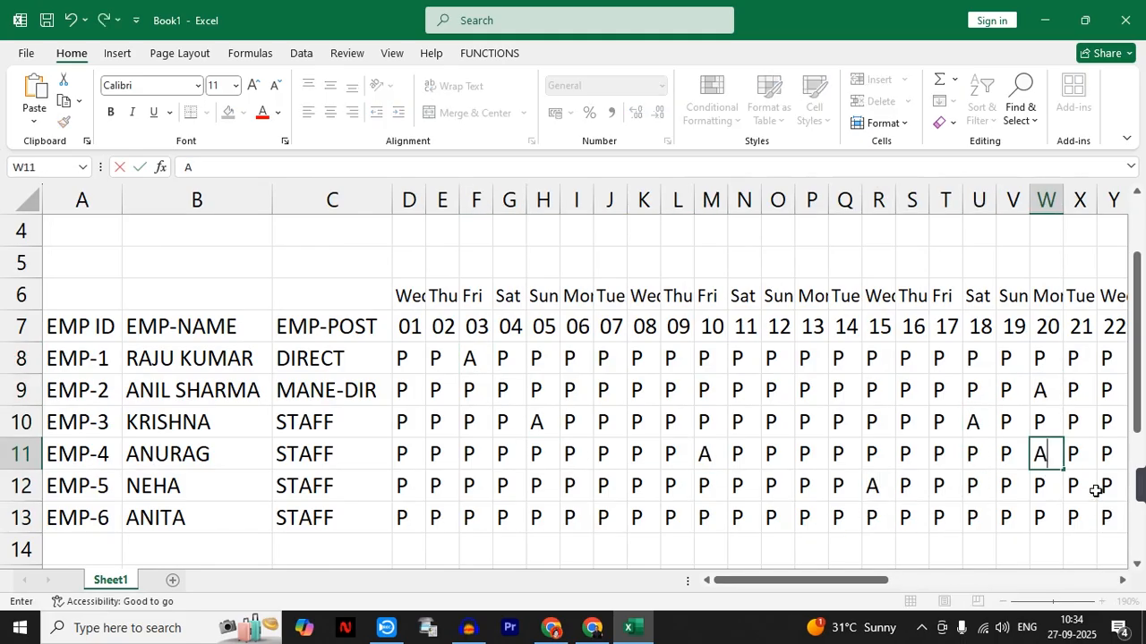
{"action": "left_click", "coordinate": [1094, 489]}
{"action": "type", "text": "A"}
{"action": "left_click", "coordinate": [1109, 518]}
{"action": "type", "text": "A"}
- Mark absences with A for EMP-5 in M12 and G12, and for EMP-1 in AA8
{"action": "left_click", "coordinate": [624, 490]}
{"action": "type", "text": "A"}
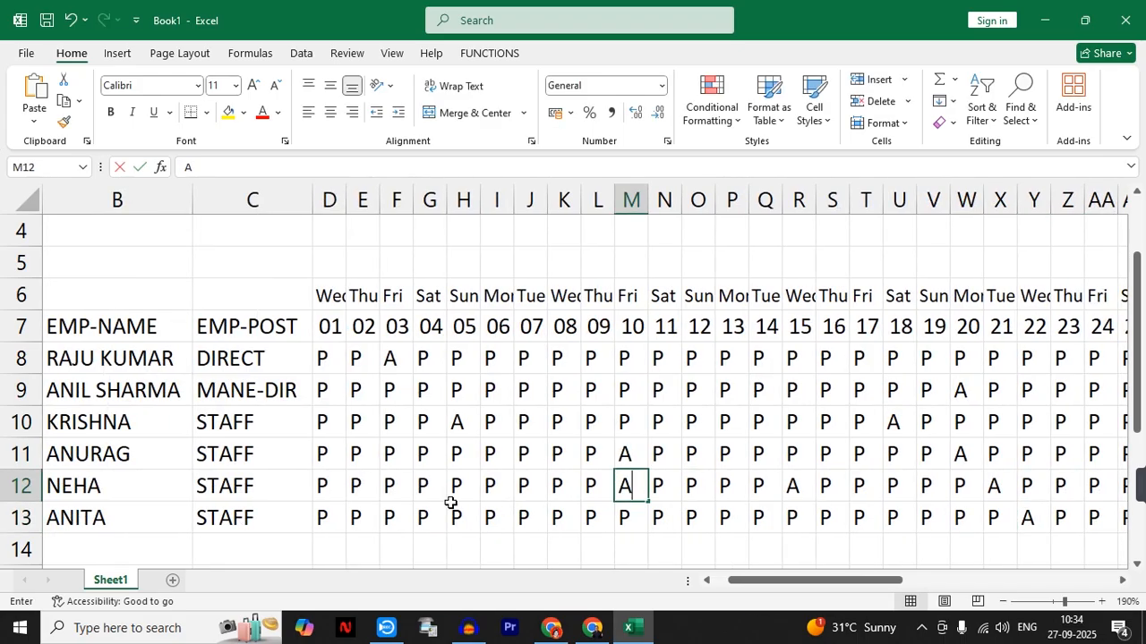
{"action": "left_click", "coordinate": [431, 488]}
{"action": "type", "text": "A"}
{"action": "left_click", "coordinate": [1097, 363]}
{"action": "type", "text": "A"}
- Mark end-of-month absences with A in AD10, AF11 and AG12
{"action": "left_click", "coordinate": [1120, 581]}
{"action": "left_click", "coordinate": [1120, 581]}
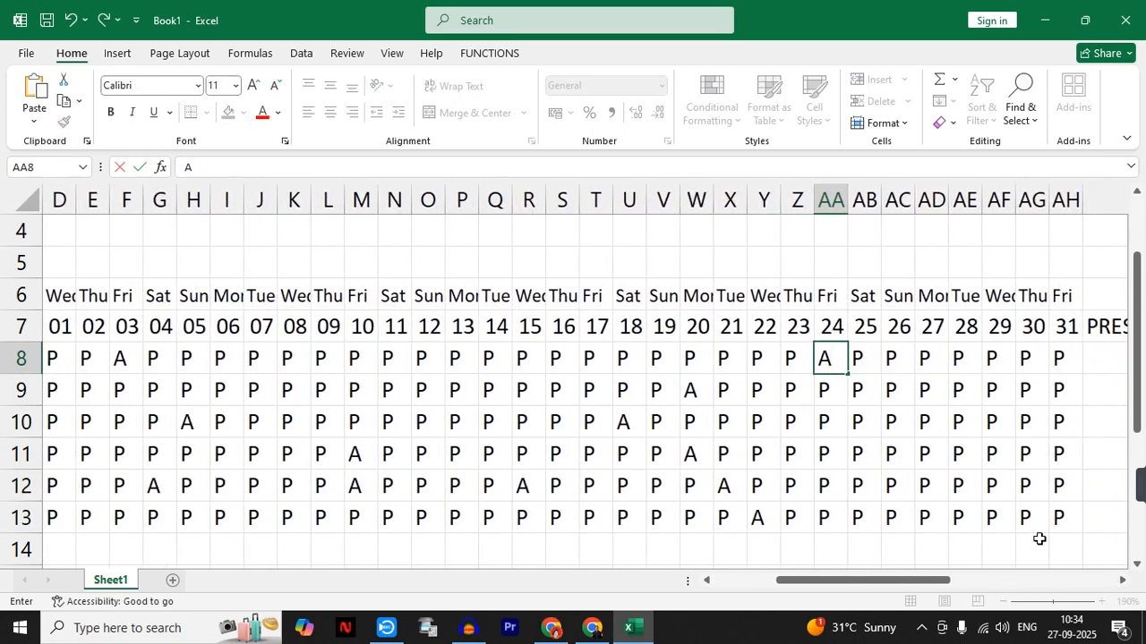
{"action": "left_click", "coordinate": [936, 421]}
{"action": "type", "text": "A"}
{"action": "left_click", "coordinate": [994, 457]}
{"action": "type", "text": "A"}
{"action": "left_click", "coordinate": [1029, 492]}
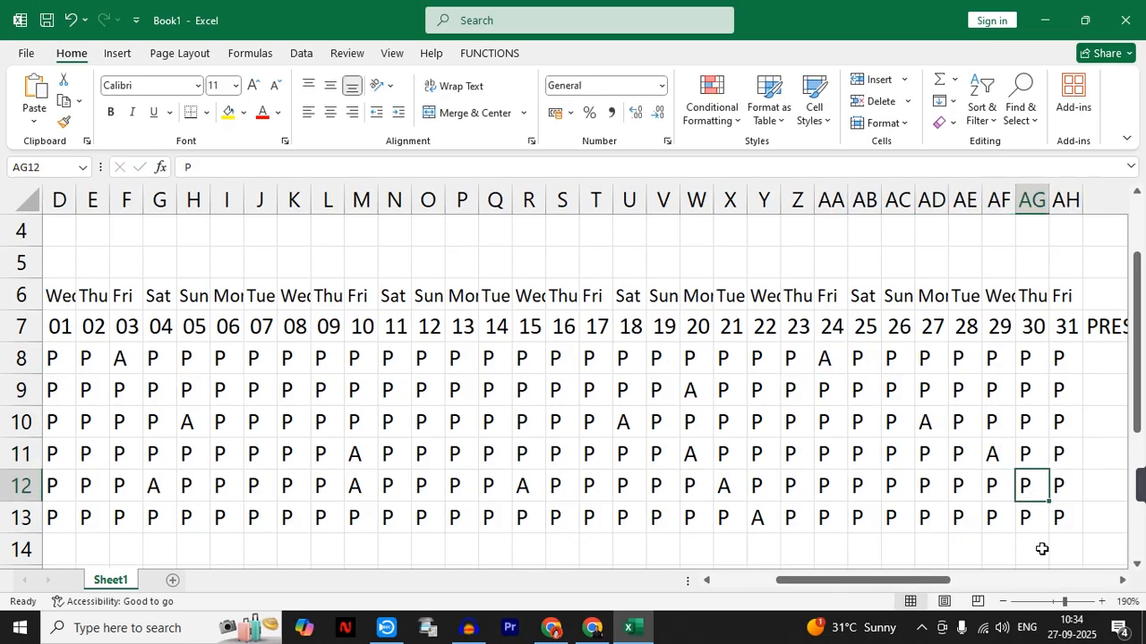
{"action": "type", "text": "A"}
- Count EMP-1's present days in AI8 with =COUNTIF(D8:AH8,"P")
{"action": "left_click_drag", "start_coordinate": [882, 585], "coordinate": [941, 596]}
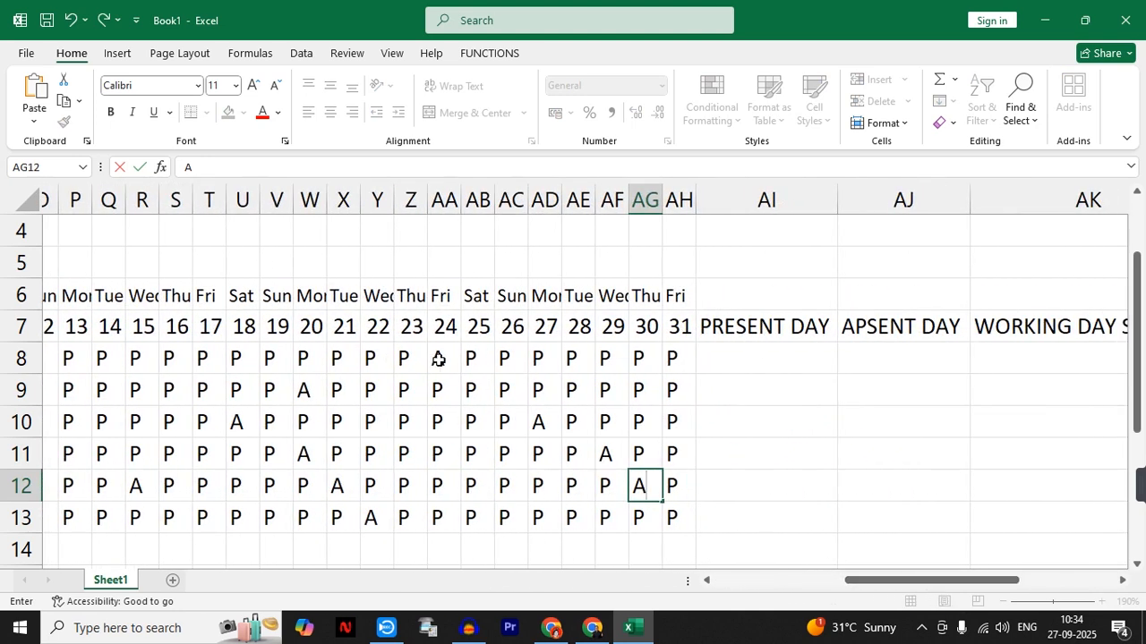
{"action": "left_click", "coordinate": [732, 355]}
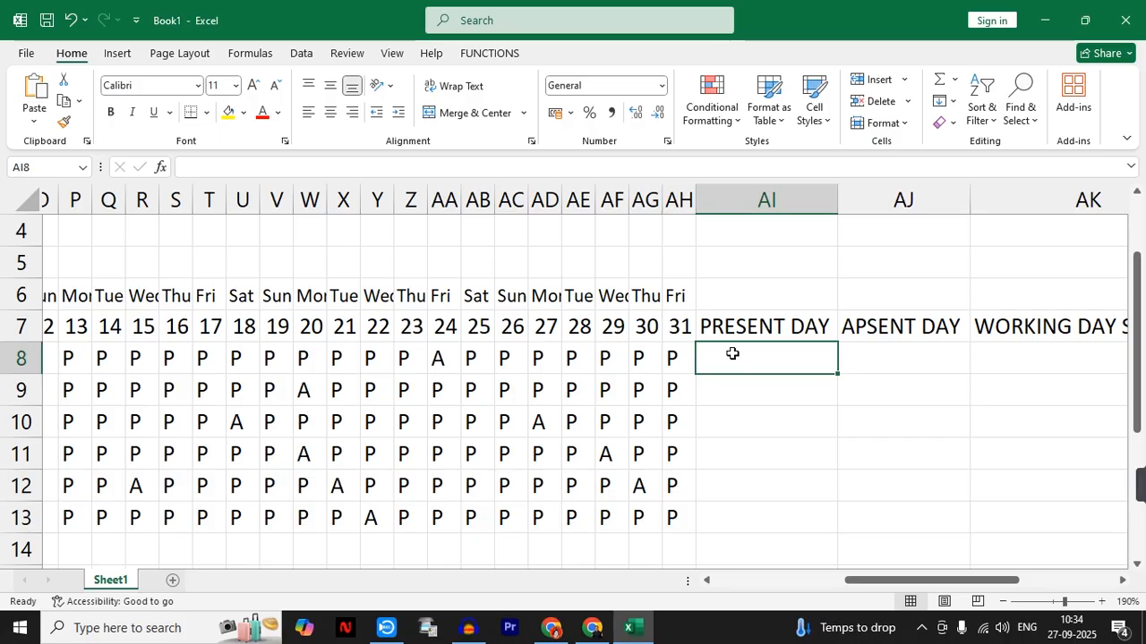
{"action": "type", "text": "="}
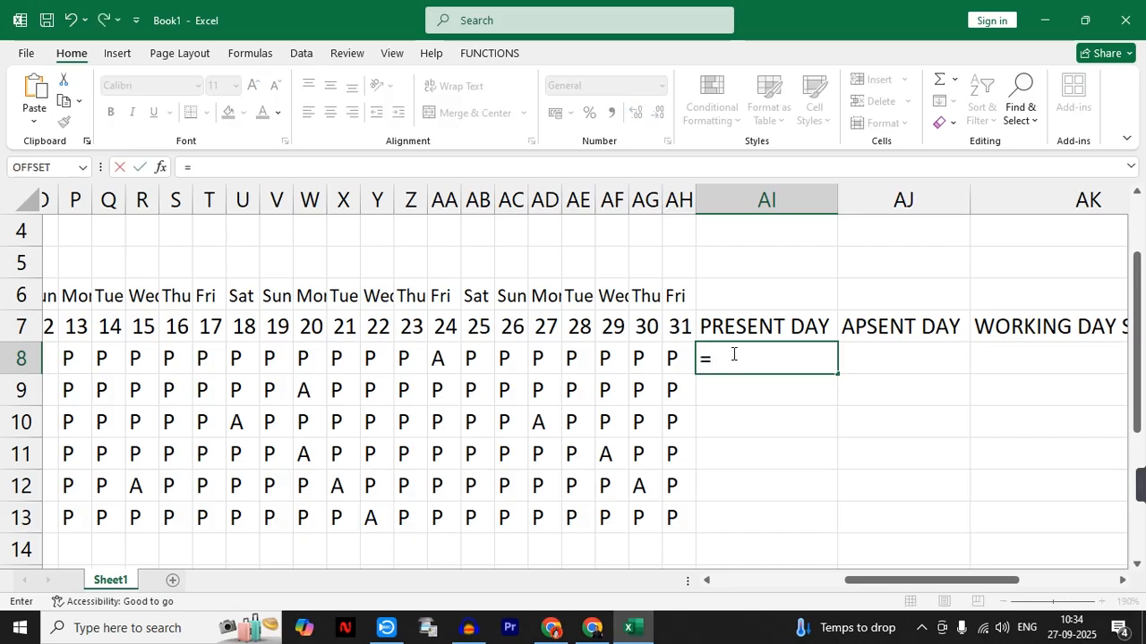
{"action": "type", "text": "COUNTIF("}
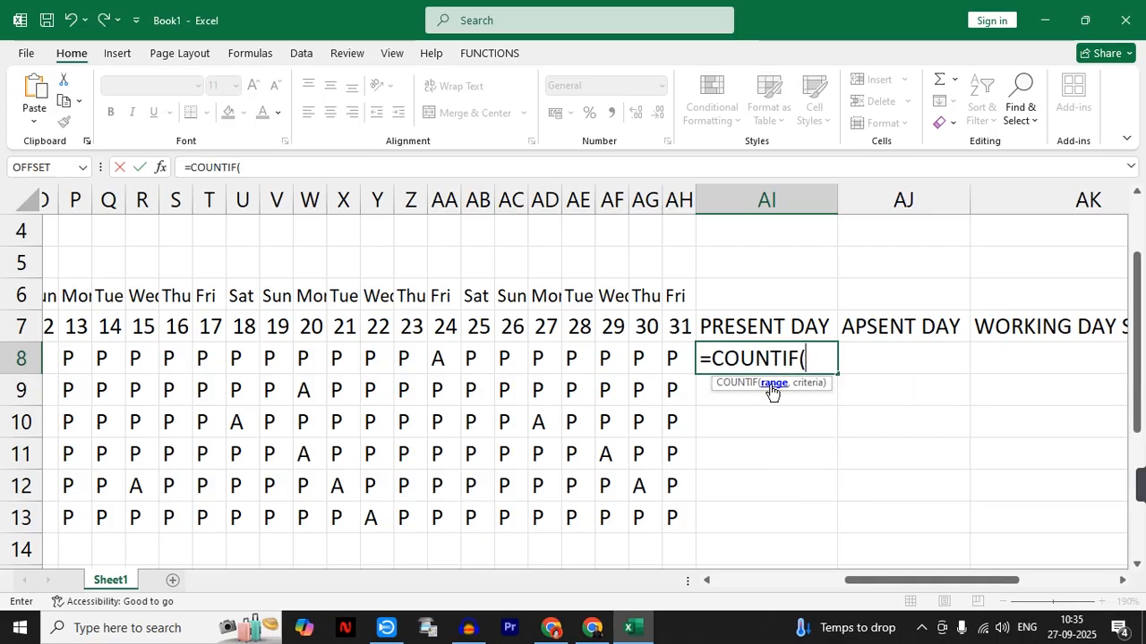
{"action": "left_click_drag", "start_coordinate": [887, 580], "coordinate": [741, 582]}
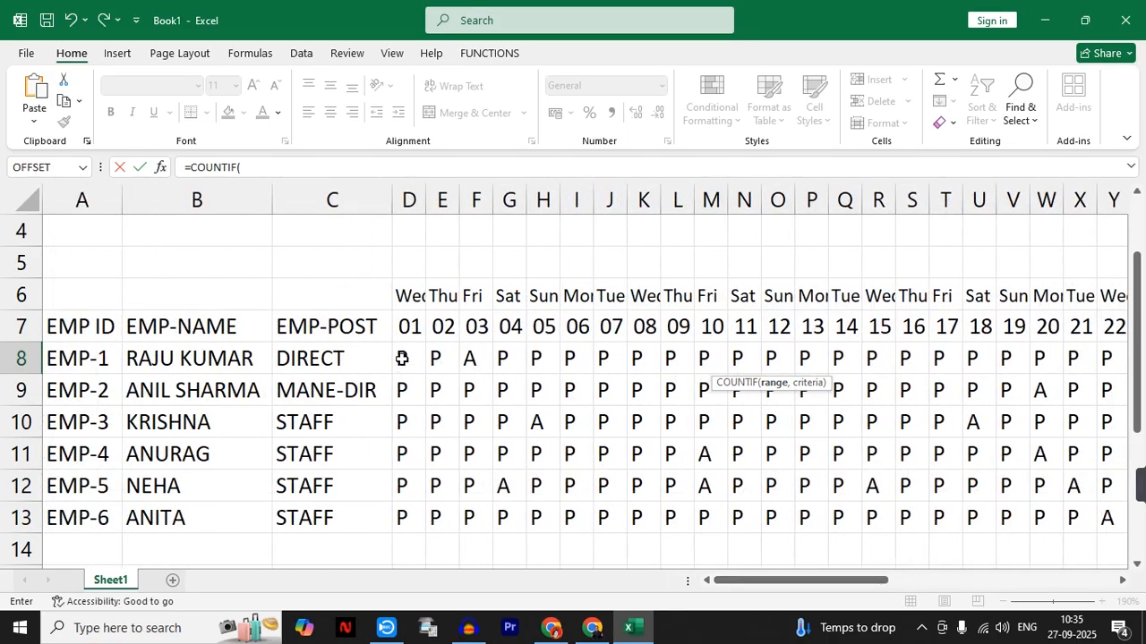
{"action": "left_click_drag", "start_coordinate": [402, 358], "coordinate": [351, 357]}
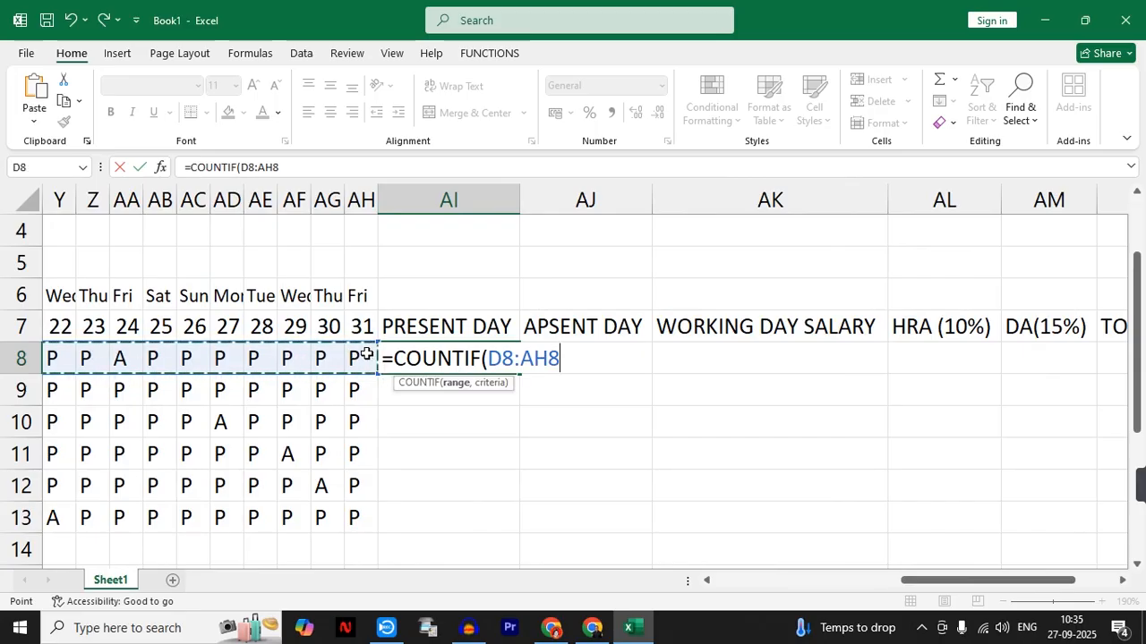
{"action": "type", "text": ","}
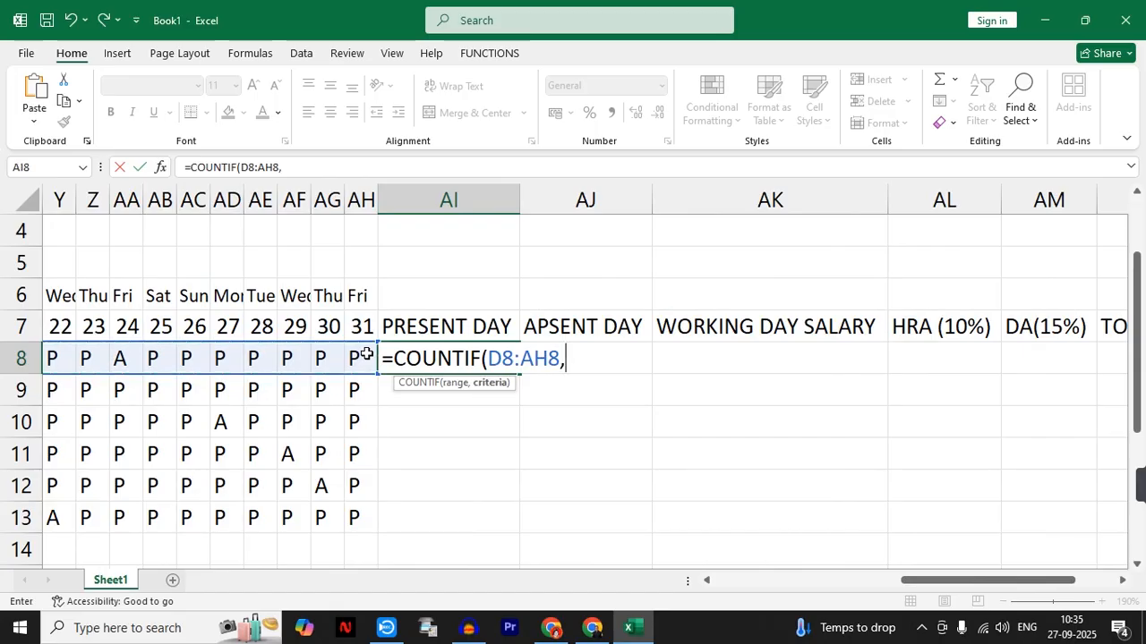
{"action": "type", "text": "\"P\""}
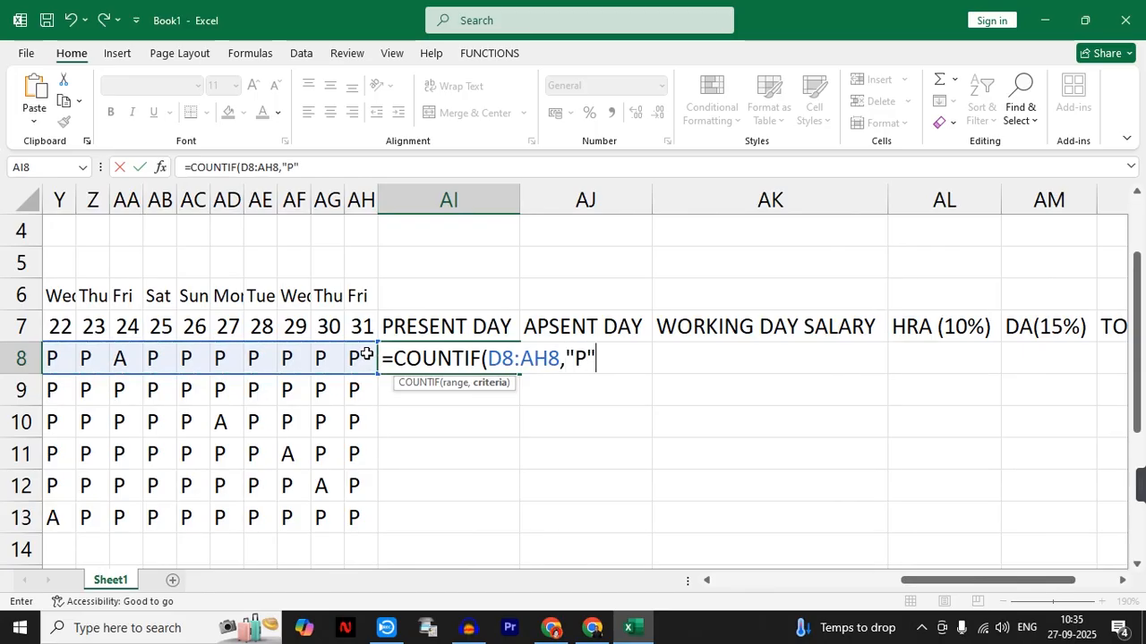
{"action": "type", "text": ")"}
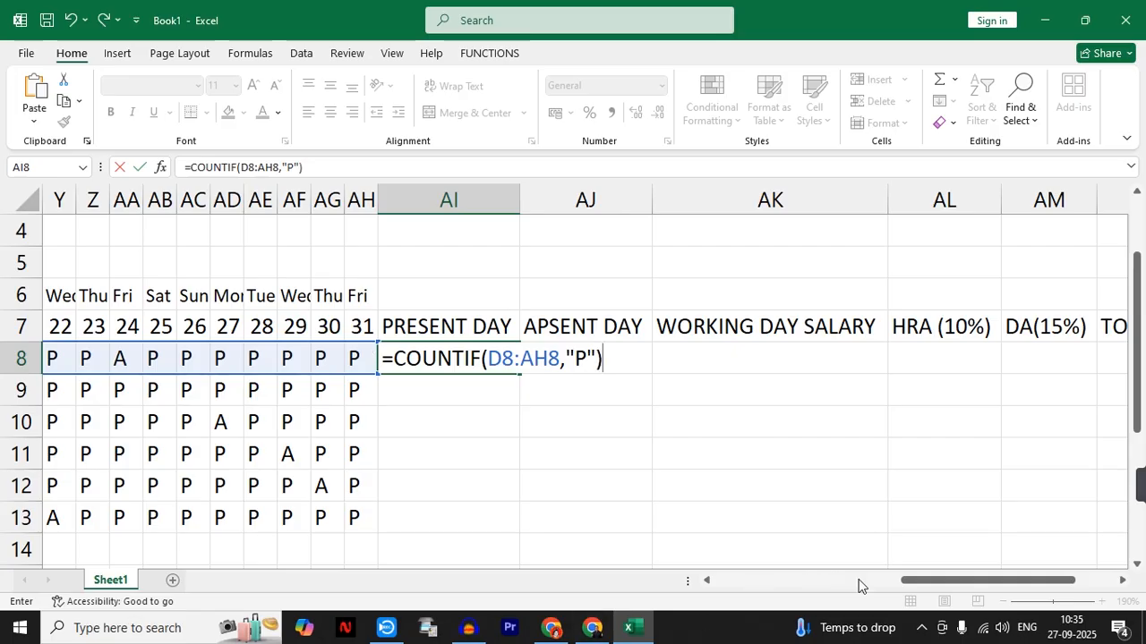
{"action": "left_click_drag", "start_coordinate": [934, 581], "coordinate": [859, 586]}
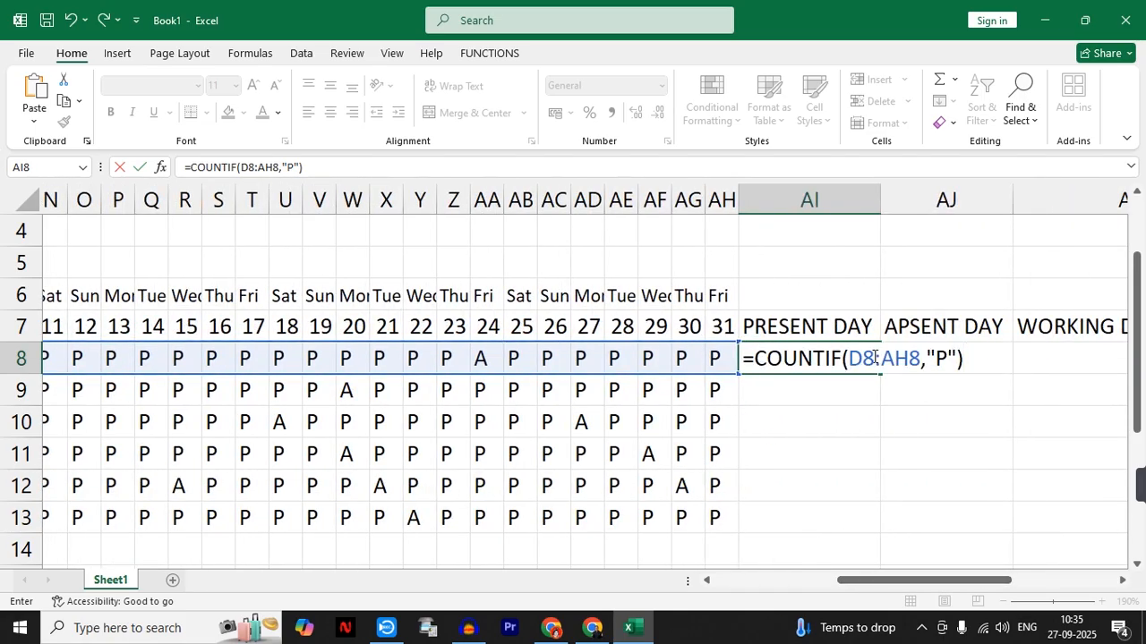
{"action": "key", "text": "Return"}
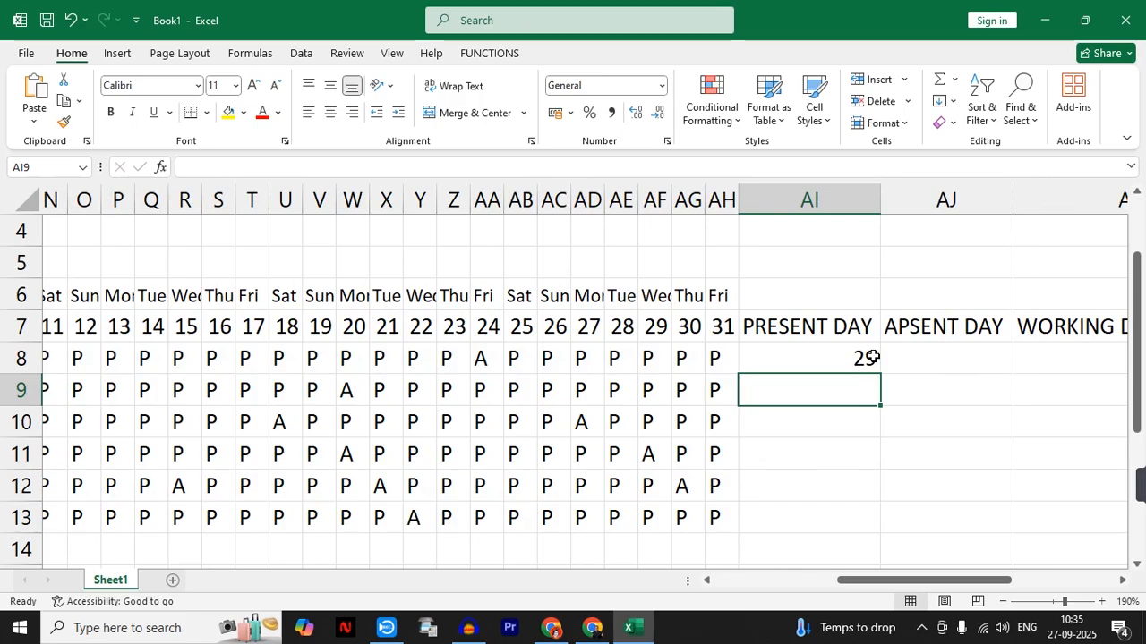
{"action": "left_click", "coordinate": [824, 360]}
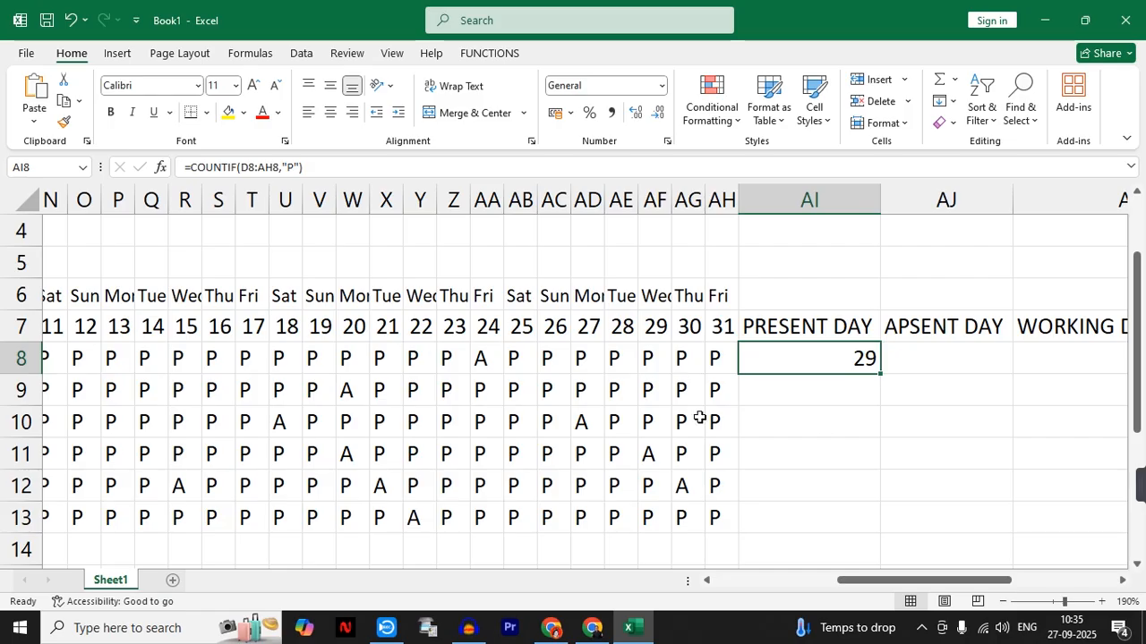
- Count EMP-1's absent days in AJ8 with =COUNTIF(D8:AH8,"A")
{"action": "left_click", "coordinate": [948, 358]}
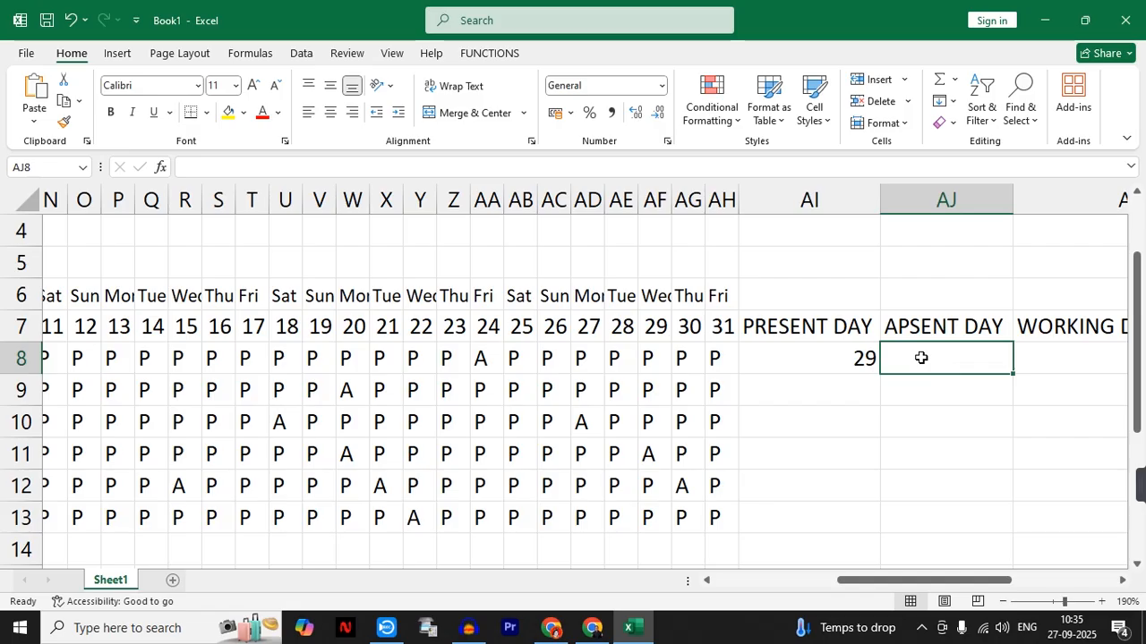
{"action": "type", "text": "="}
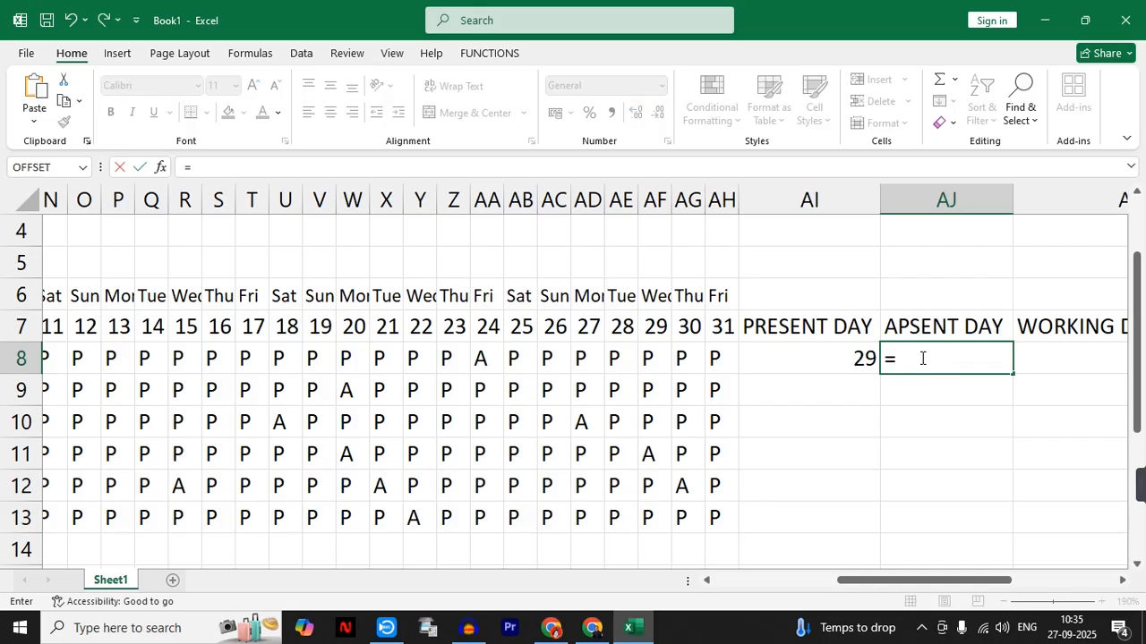
{"action": "type", "text": "COUNTIF("}
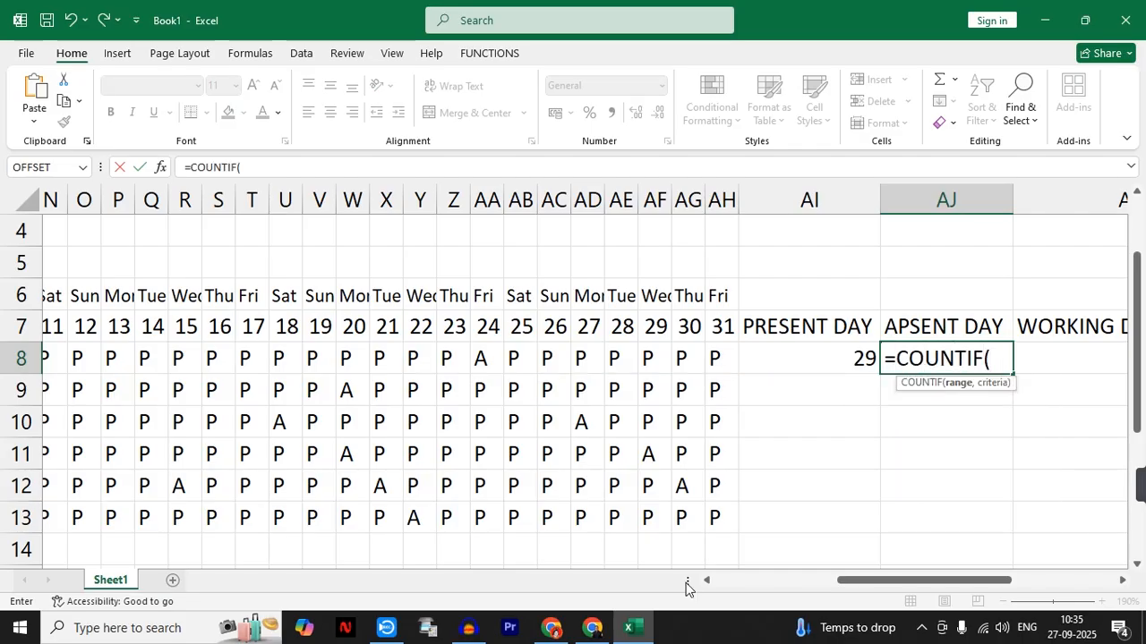
{"action": "left_click_drag", "start_coordinate": [916, 581], "coordinate": [793, 581]}
{"action": "left_click_drag", "start_coordinate": [405, 358], "coordinate": [467, 367]}
{"action": "type", "text": ","}
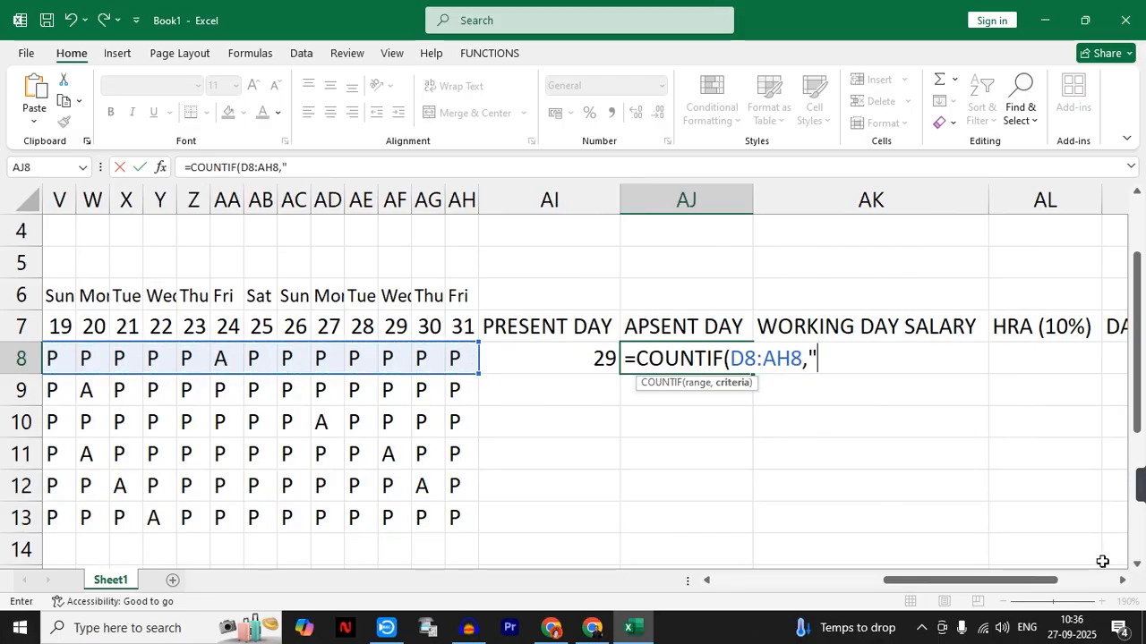
{"action": "type", "text": "\"A\")"}
{"action": "key", "text": "Return"}
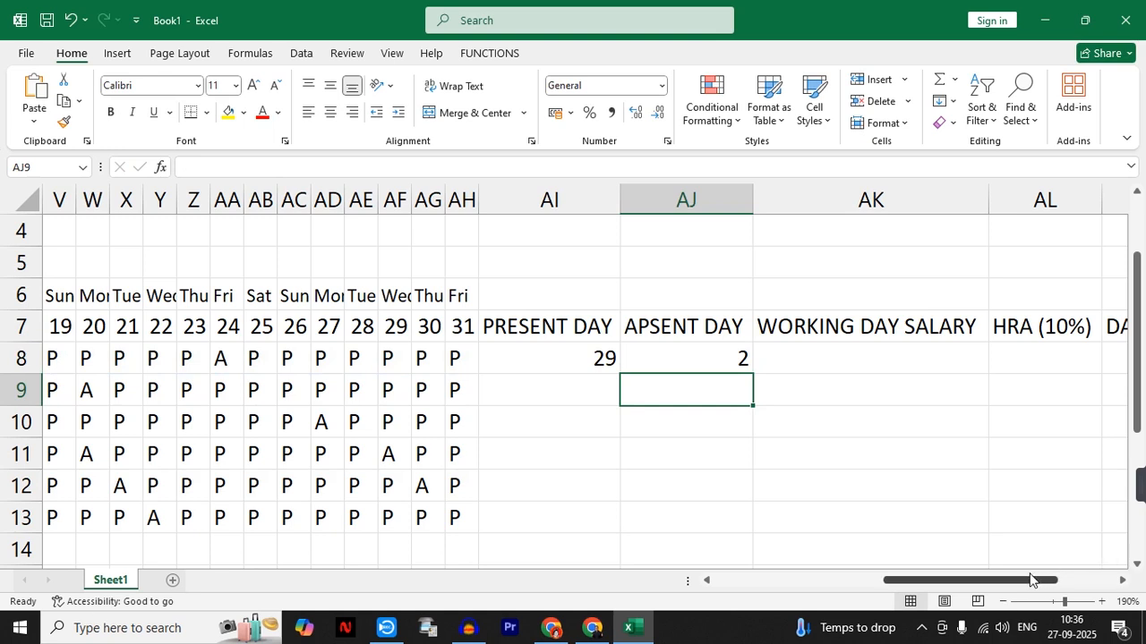
- Fill the present and absent day formulas from AI8:AJ8 down to row 13 for all employees
{"action": "left_click_drag", "start_coordinate": [544, 354], "coordinate": [685, 358]}
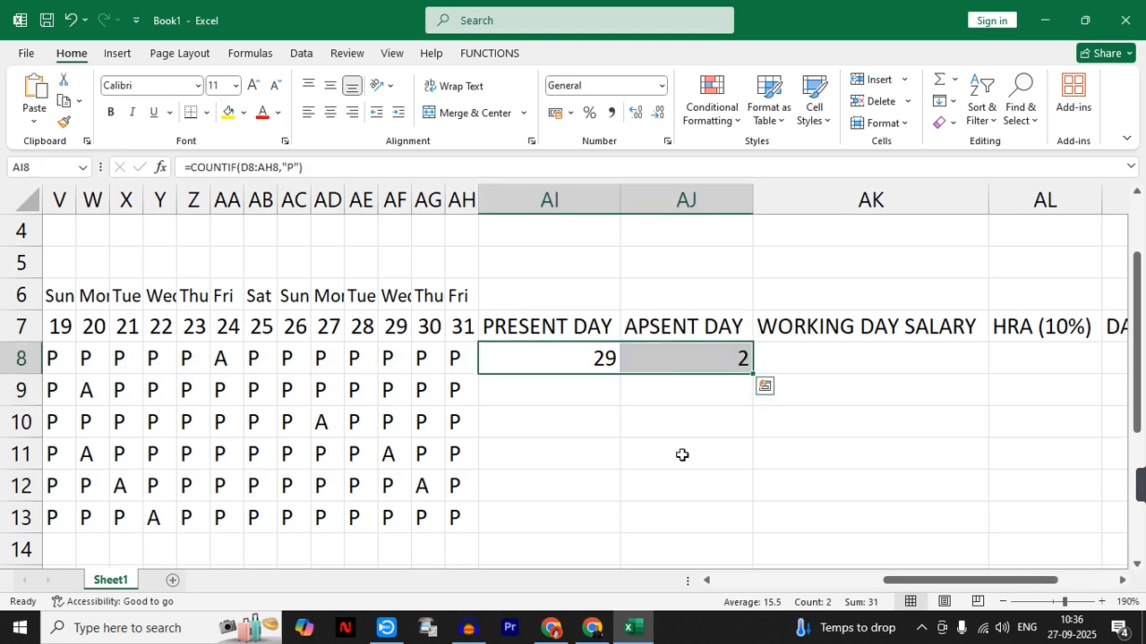
{"action": "left_click", "coordinate": [667, 393]}
{"action": "left_click_drag", "start_coordinate": [596, 358], "coordinate": [754, 524]}
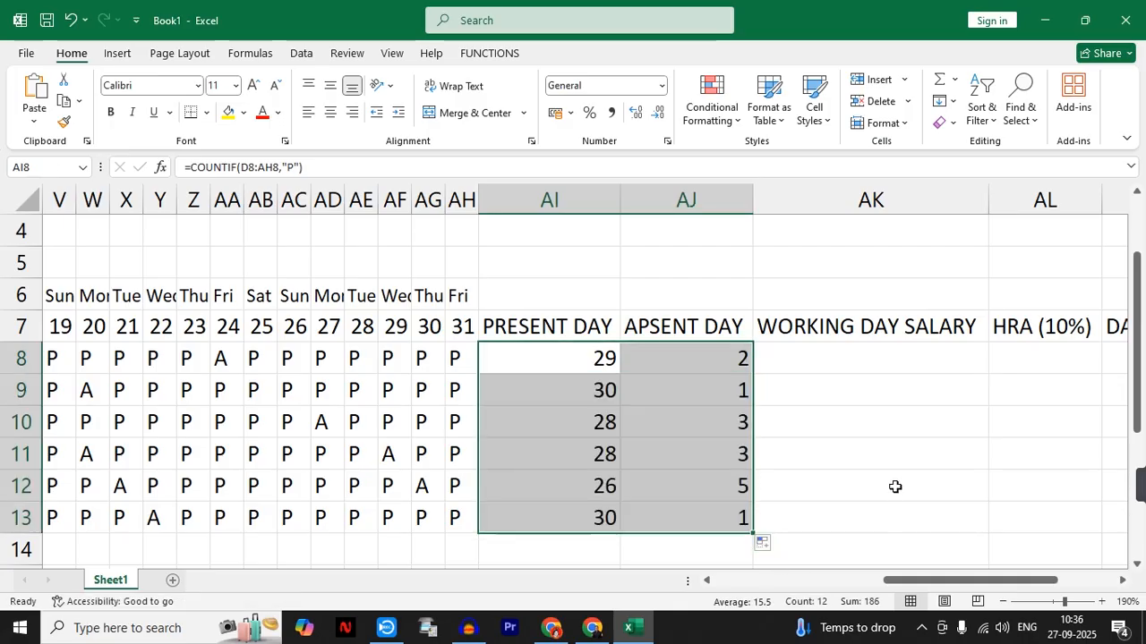
{"action": "left_click", "coordinate": [895, 486]}
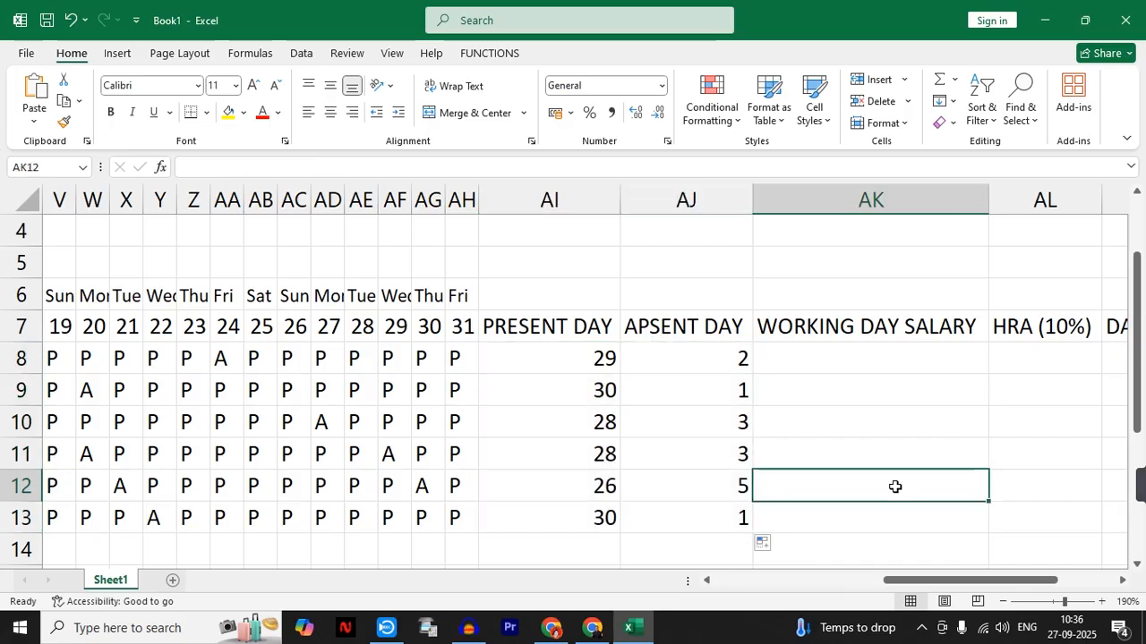
- Insert a new column D between EMP-POST and the first day column, and head it SALARY in D7
{"action": "left_click", "coordinate": [833, 357]}
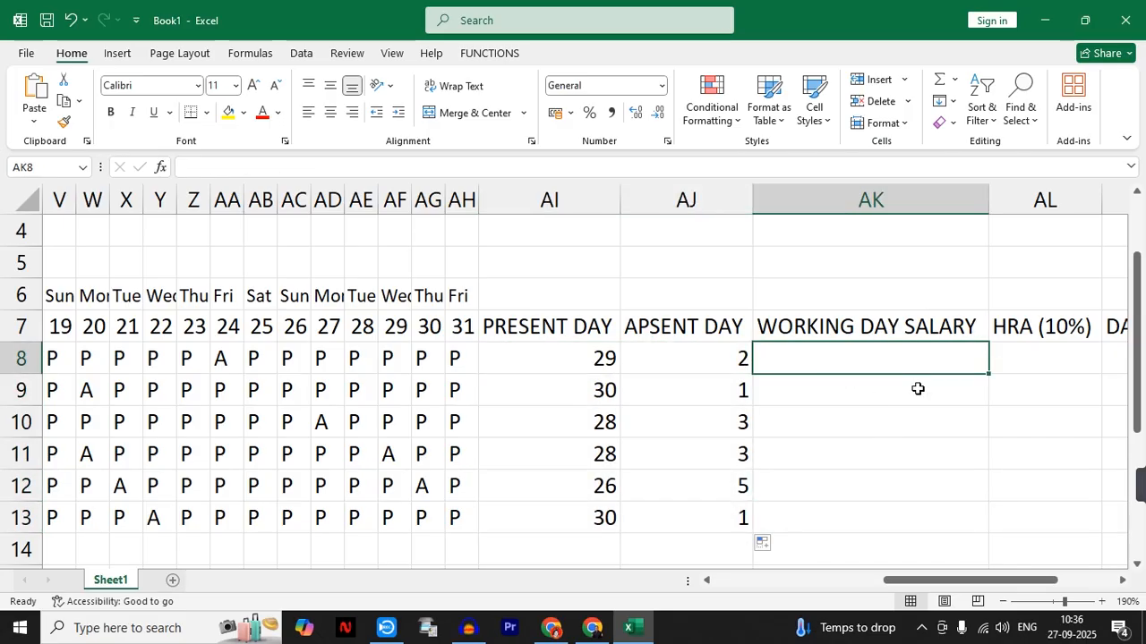
{"action": "left_click_drag", "start_coordinate": [886, 580], "coordinate": [706, 580]}
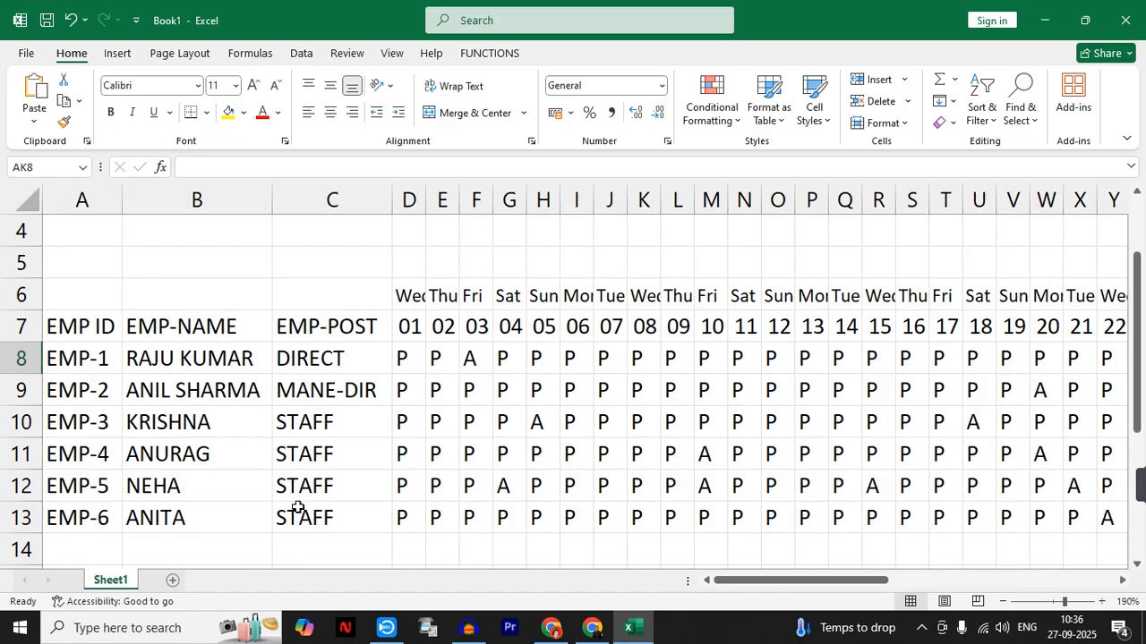
{"action": "left_click_drag", "start_coordinate": [760, 582], "coordinate": [708, 582]}
{"action": "left_click", "coordinate": [408, 200]}
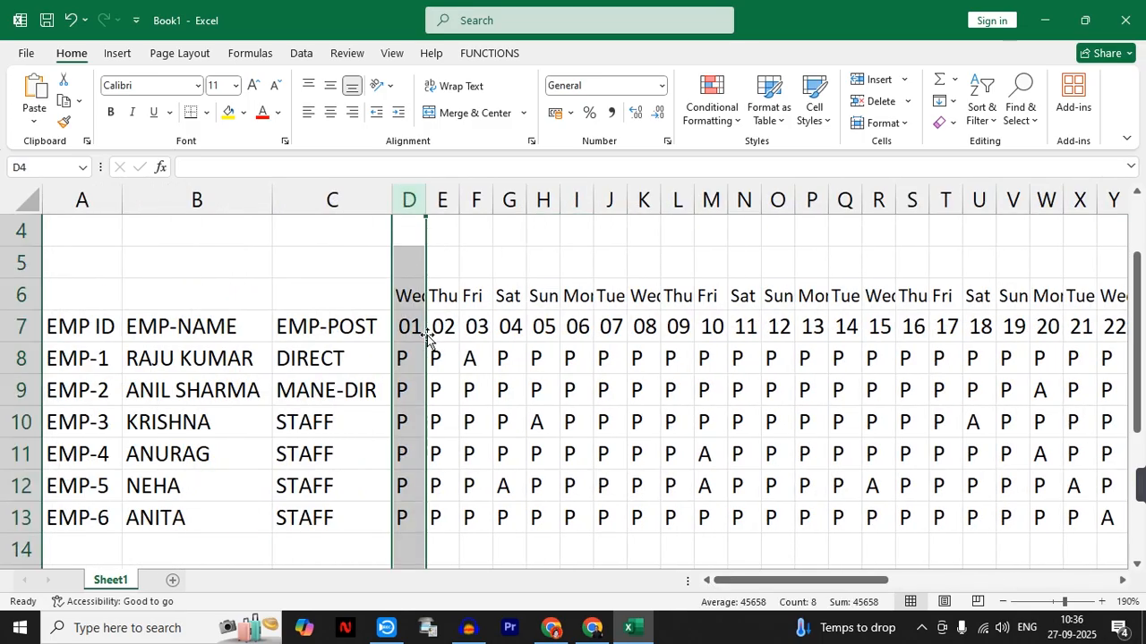
{"action": "left_click", "coordinate": [879, 79]}
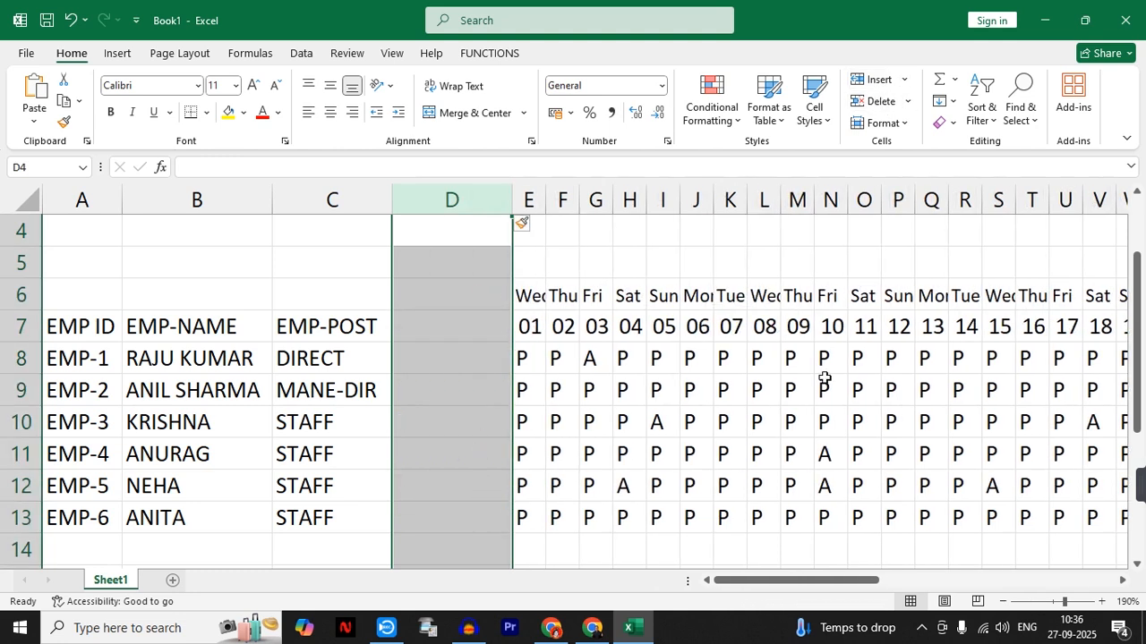
{"action": "left_click", "coordinate": [443, 322]}
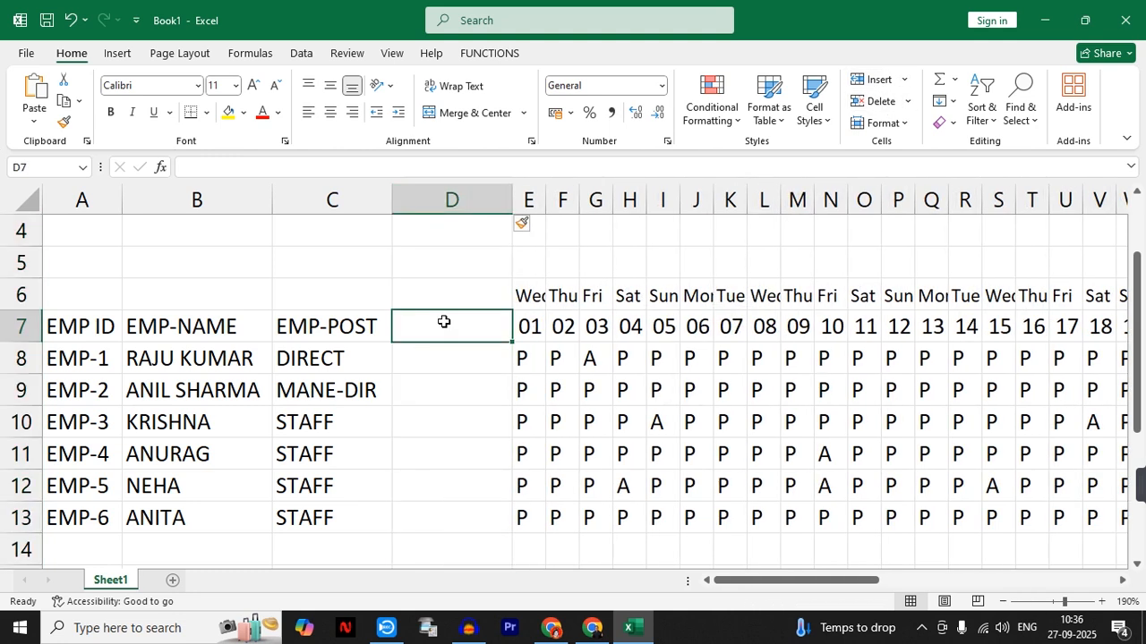
{"action": "type", "text": "SALARY"}
{"action": "key", "text": "Return"}
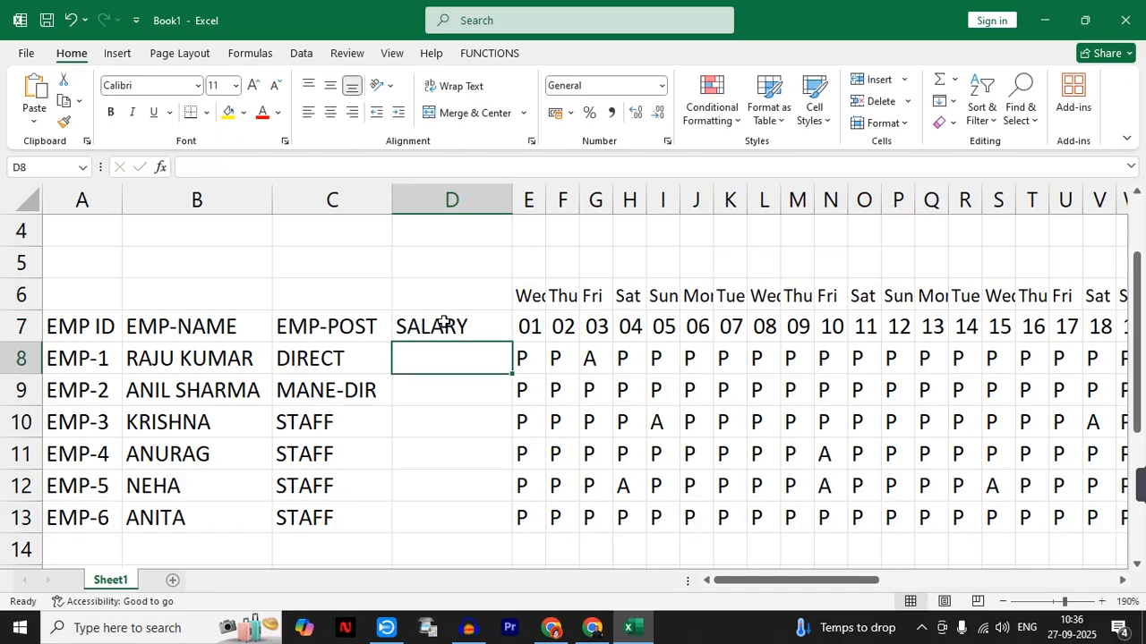
- Enter the salaries in D8:D13: 50000 for EMP-1, 48000 for EMP-2, 15000 for EMP-3 to EMP-5 and 150000 for EMP-6
{"action": "type", "text": "50000"}
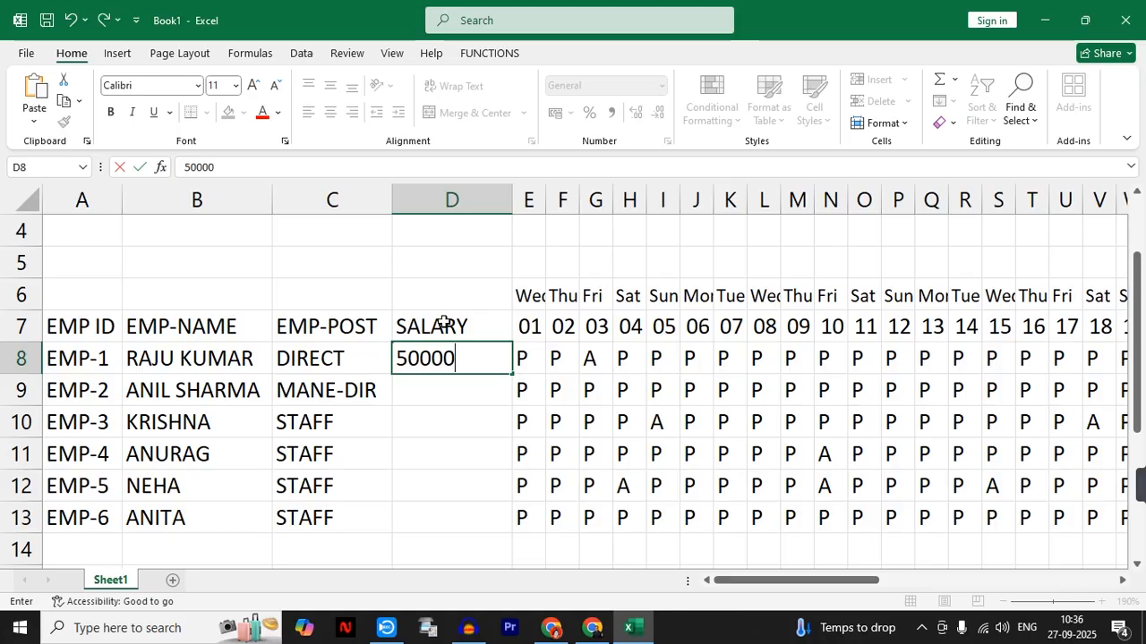
{"action": "key", "text": "Return"}
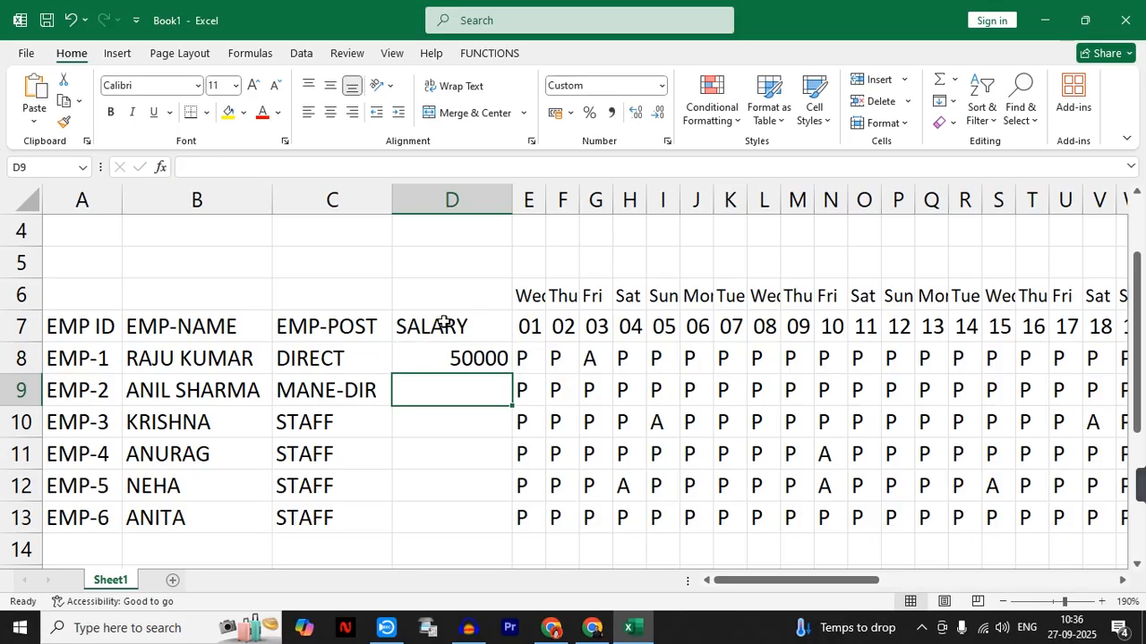
{"action": "type", "text": "48000"}
{"action": "key", "text": "Return"}
{"action": "type", "text": "15000"}
{"action": "key", "text": "Return"}
{"action": "type", "text": "15000"}
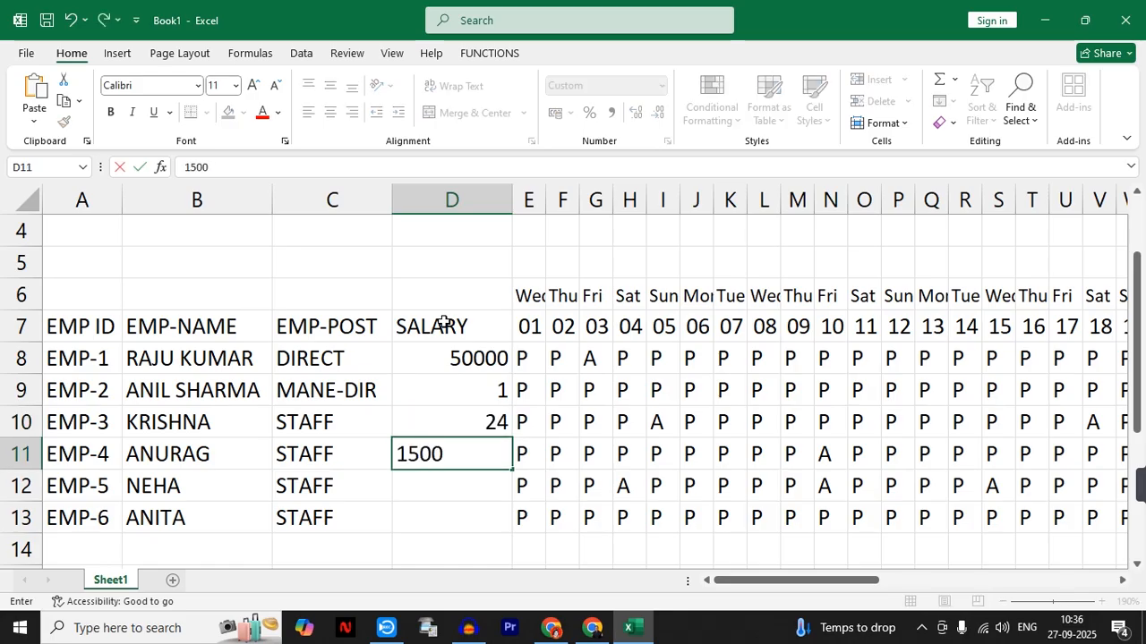
{"action": "key", "text": "Return"}
{"action": "type", "text": "15000"}
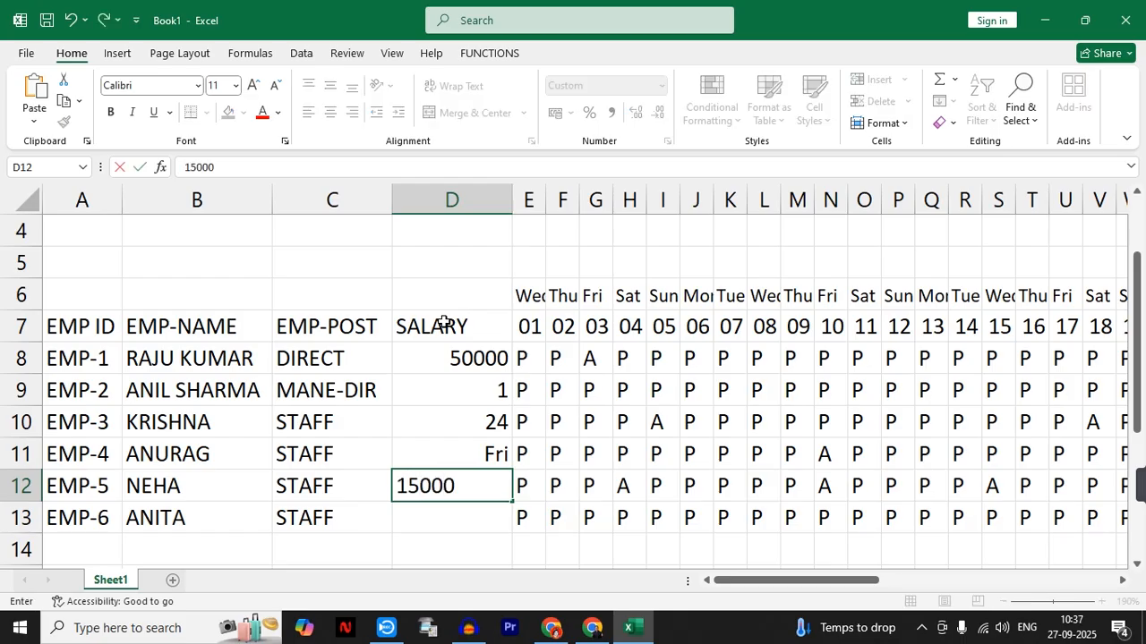
{"action": "key", "text": "Return"}
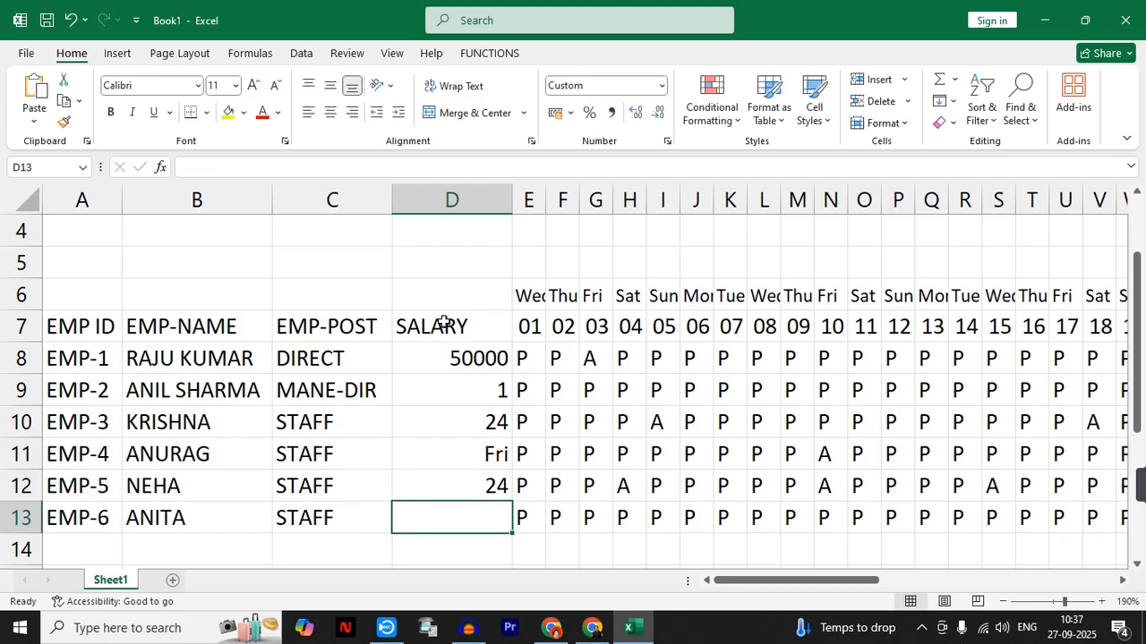
{"action": "type", "text": "150000"}
{"action": "key", "text": "Return"}
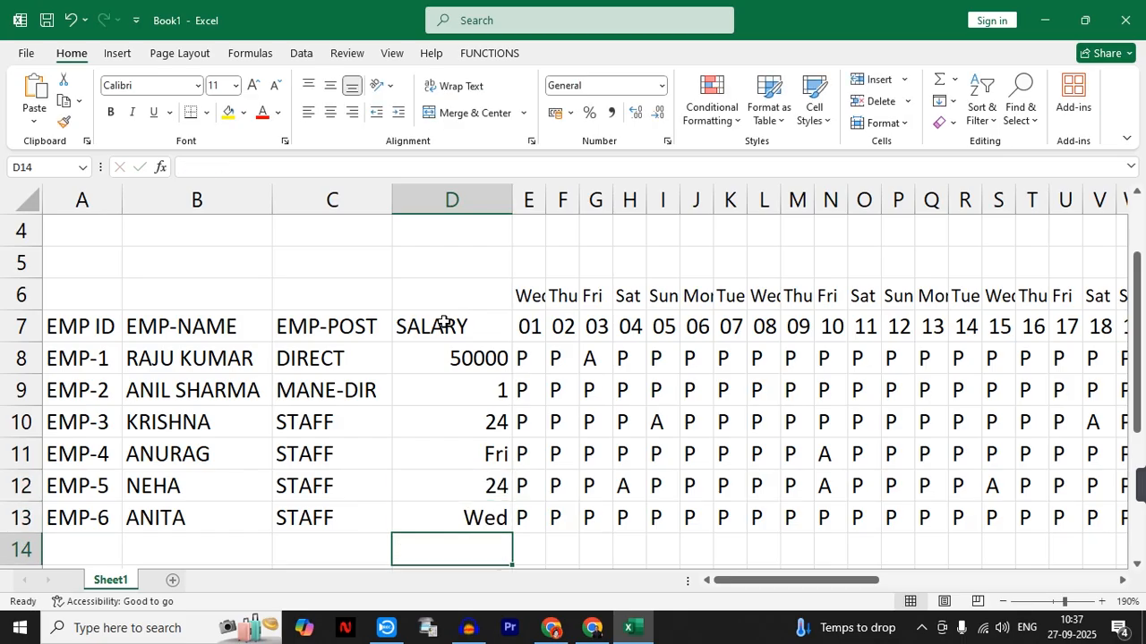
- Set the number format of the salary cells D8:D13 to General
{"action": "left_click_drag", "start_coordinate": [480, 365], "coordinate": [475, 514]}
{"action": "left_click", "coordinate": [661, 84]}
{"action": "left_click", "coordinate": [638, 122]}
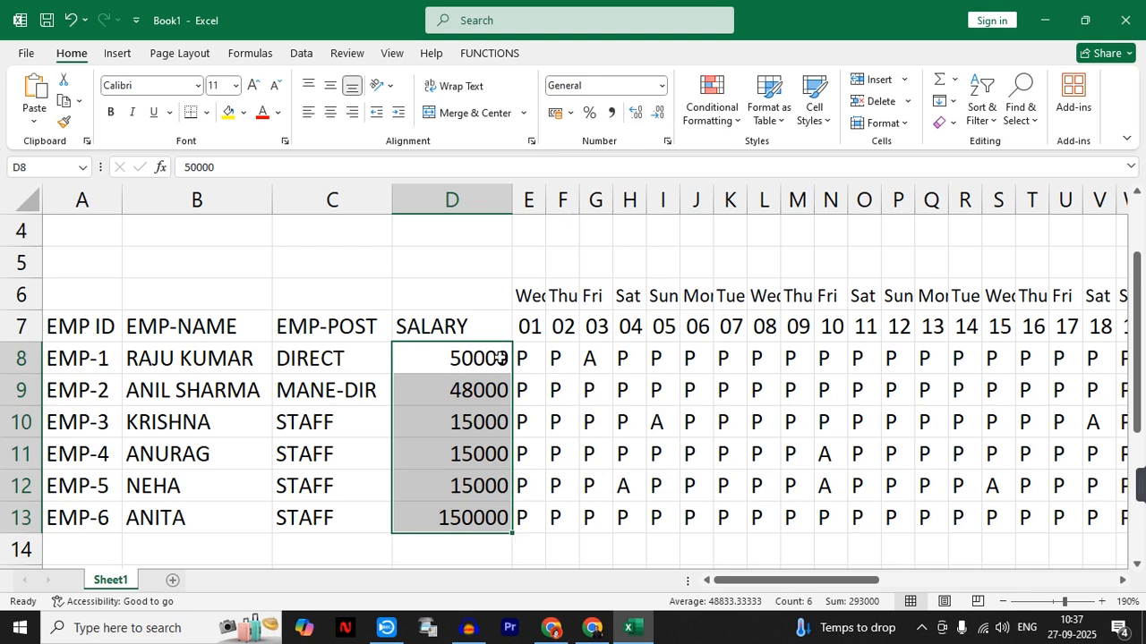
- Correct EMP-6's salary in D13 to 15000
{"action": "left_click", "coordinate": [441, 521]}
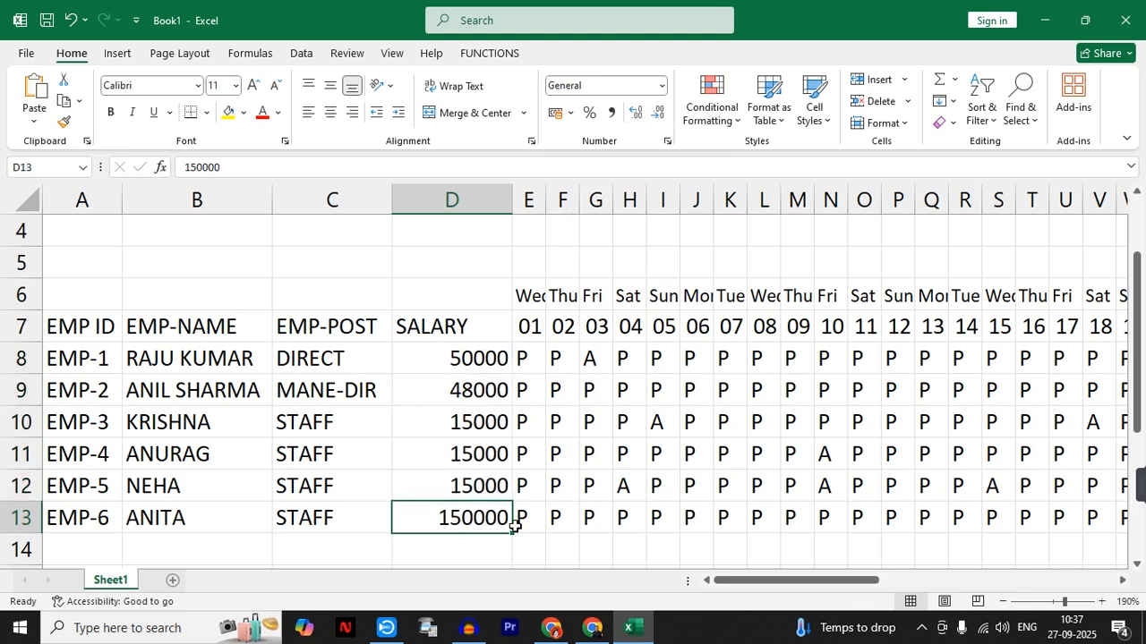
{"action": "type", "text": "15000"}
{"action": "key", "text": "Return"}
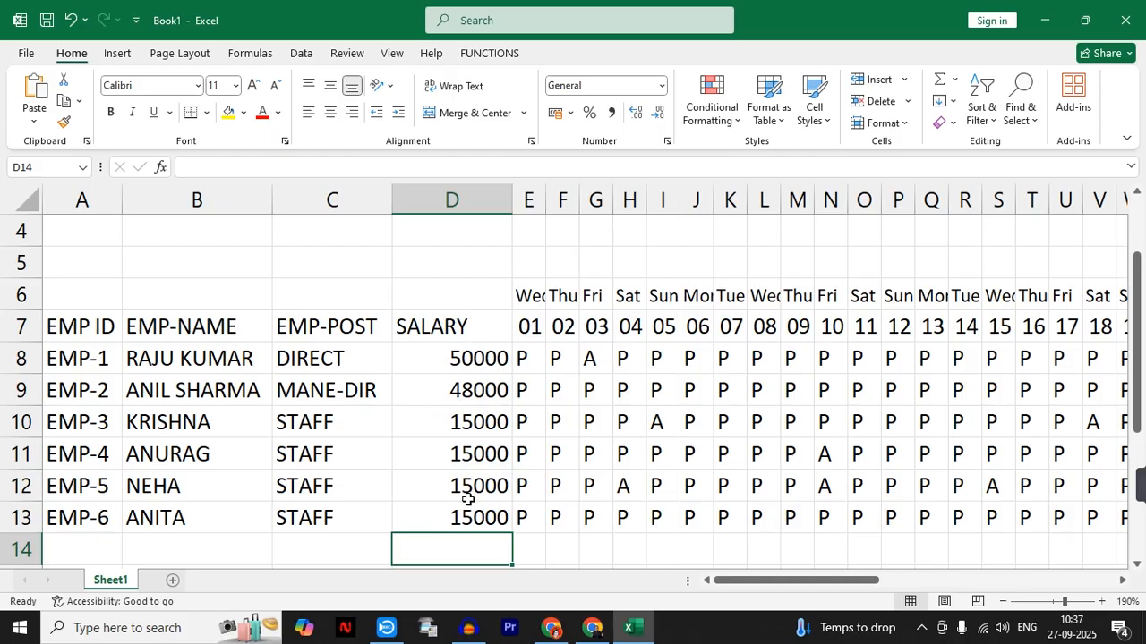
- Fill the header cells A6:AO7 with light orange
{"action": "left_click_drag", "start_coordinate": [63, 292], "coordinate": [1007, 333]}
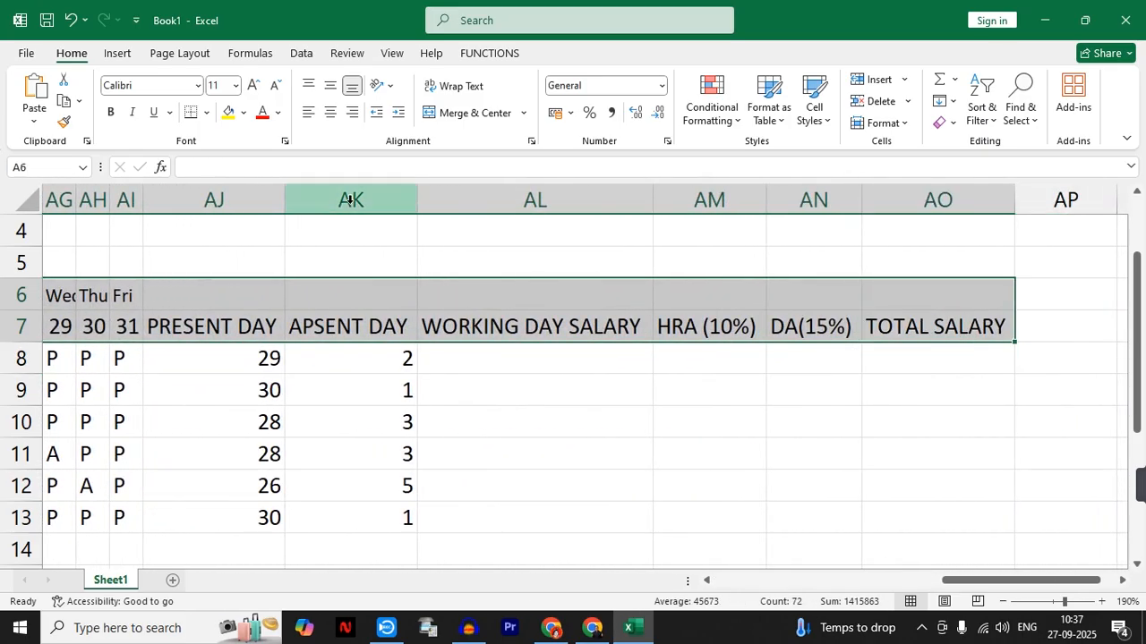
{"action": "left_click", "coordinate": [244, 114]}
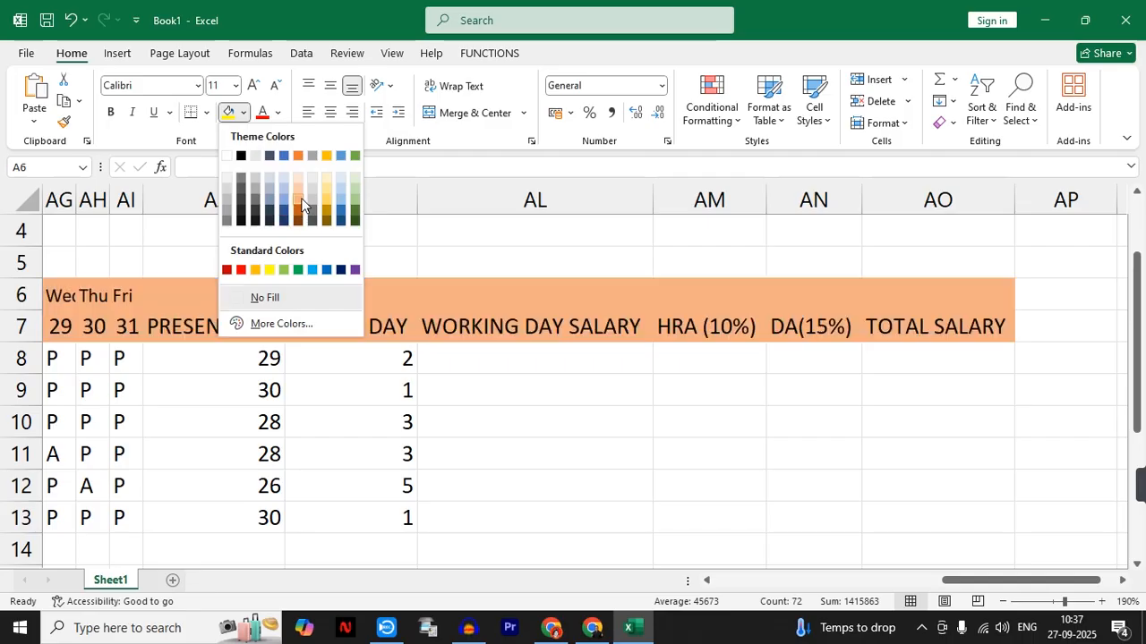
{"action": "left_click", "coordinate": [298, 208]}
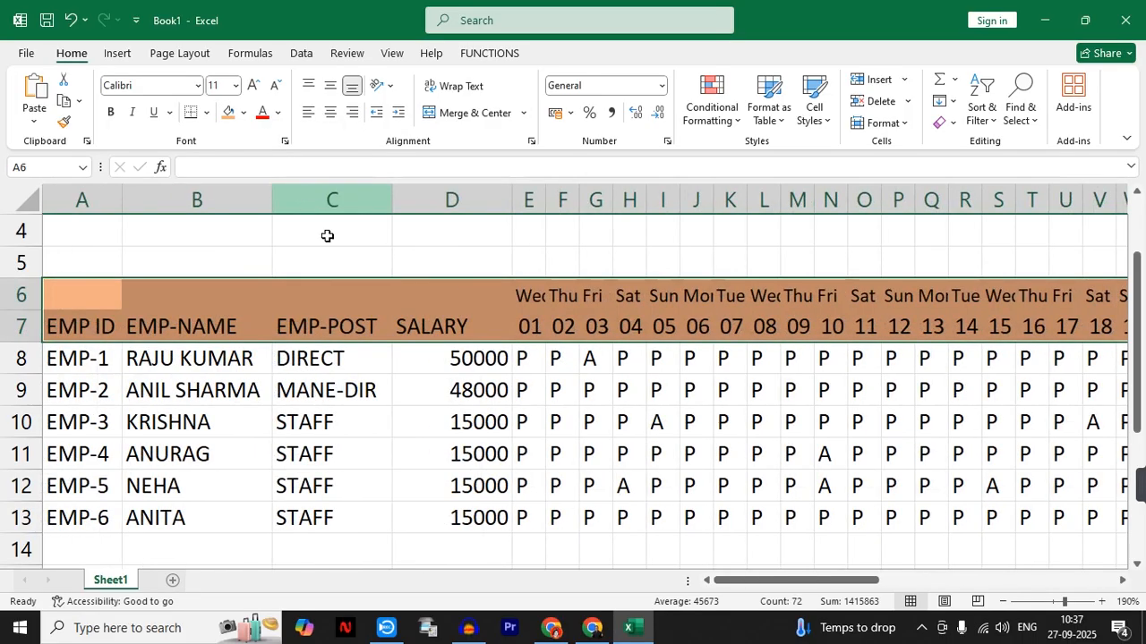
- Center the header cells A6:AO7 horizontally and vertically, and make their text black and bold
{"action": "left_click", "coordinate": [330, 112]}
{"action": "left_click", "coordinate": [330, 90]}
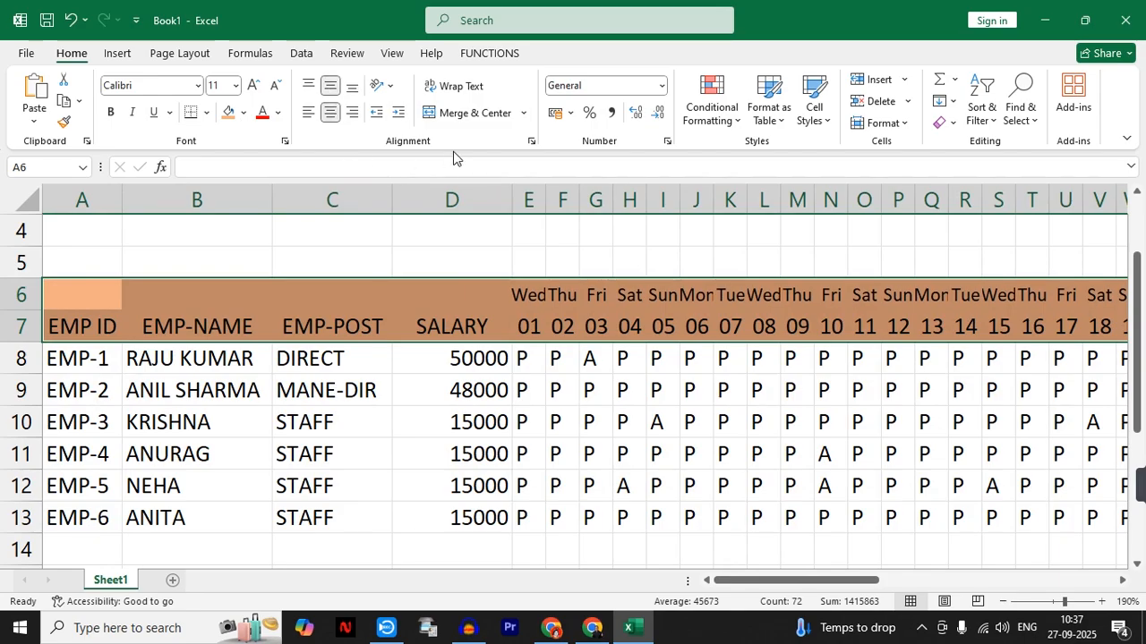
{"action": "left_click", "coordinate": [279, 113]}
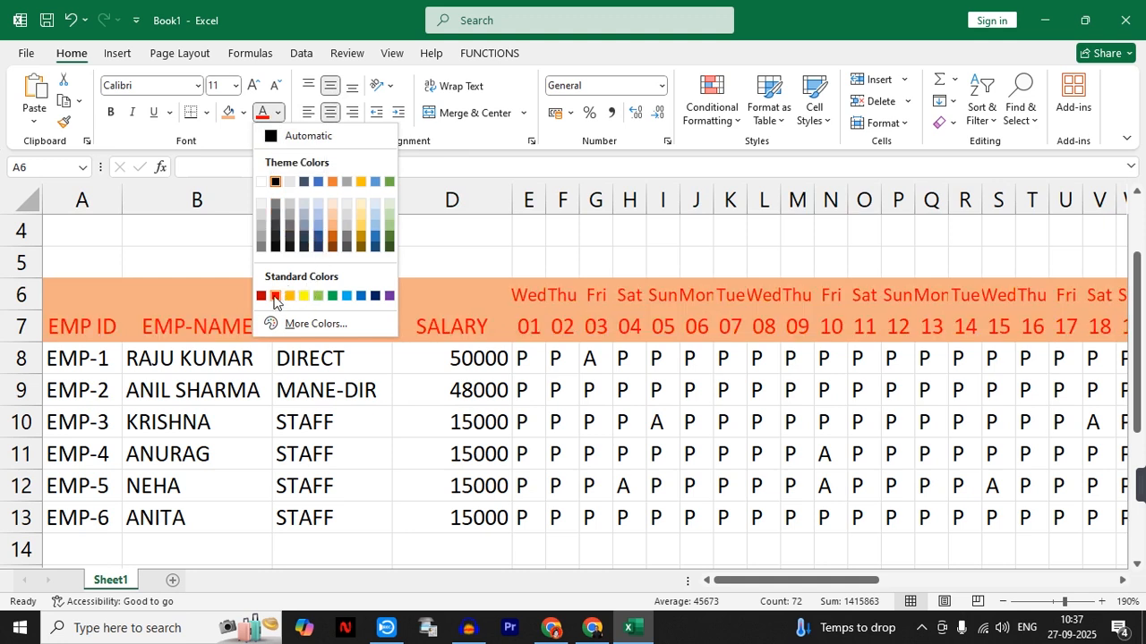
{"action": "left_click", "coordinate": [275, 181]}
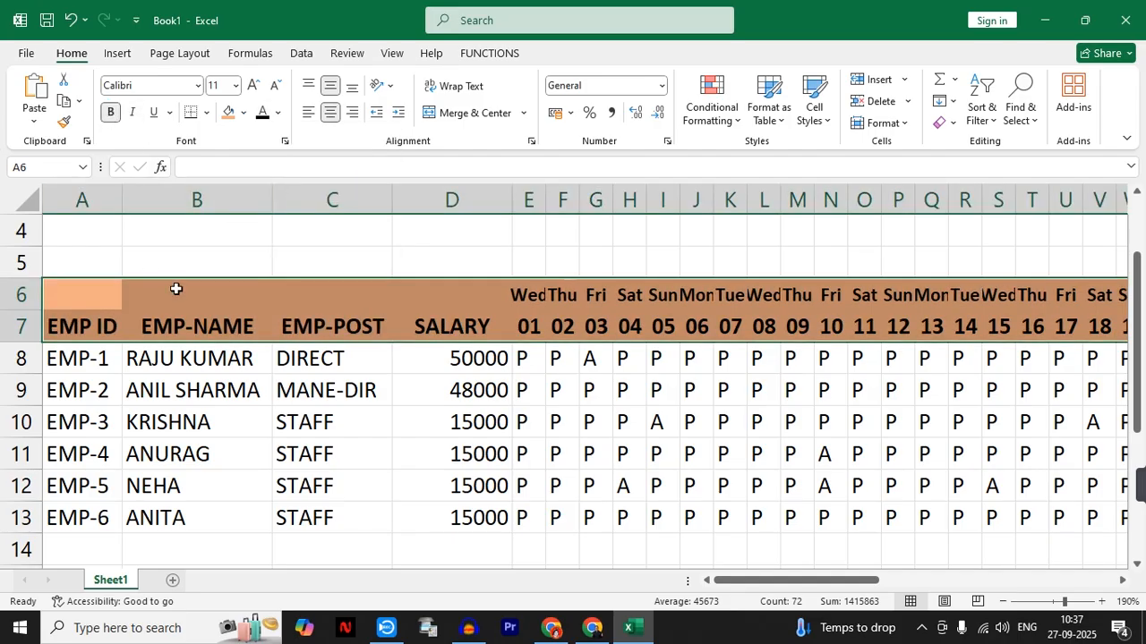
{"action": "left_click", "coordinate": [207, 247]}
- Merge and center rows 6 and 7 separately for the EMP ID, EMP-NAME, EMP-POST and SALARY headers
{"action": "left_click_drag", "start_coordinate": [101, 288], "coordinate": [93, 323]}
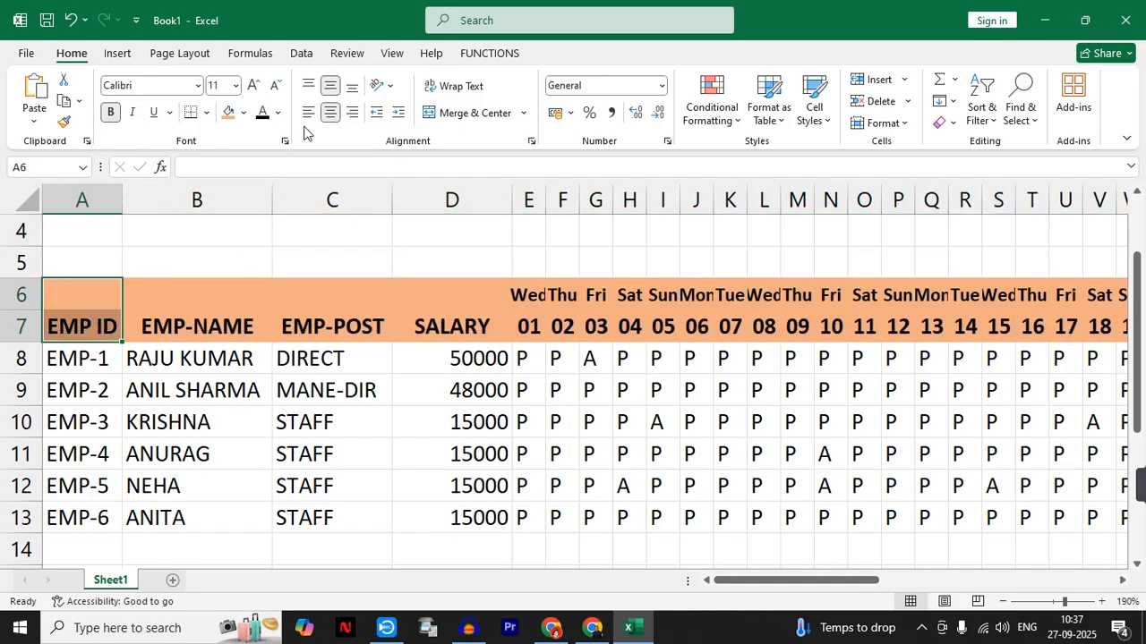
{"action": "left_click", "coordinate": [461, 113]}
{"action": "left_click_drag", "start_coordinate": [231, 299], "coordinate": [225, 328]}
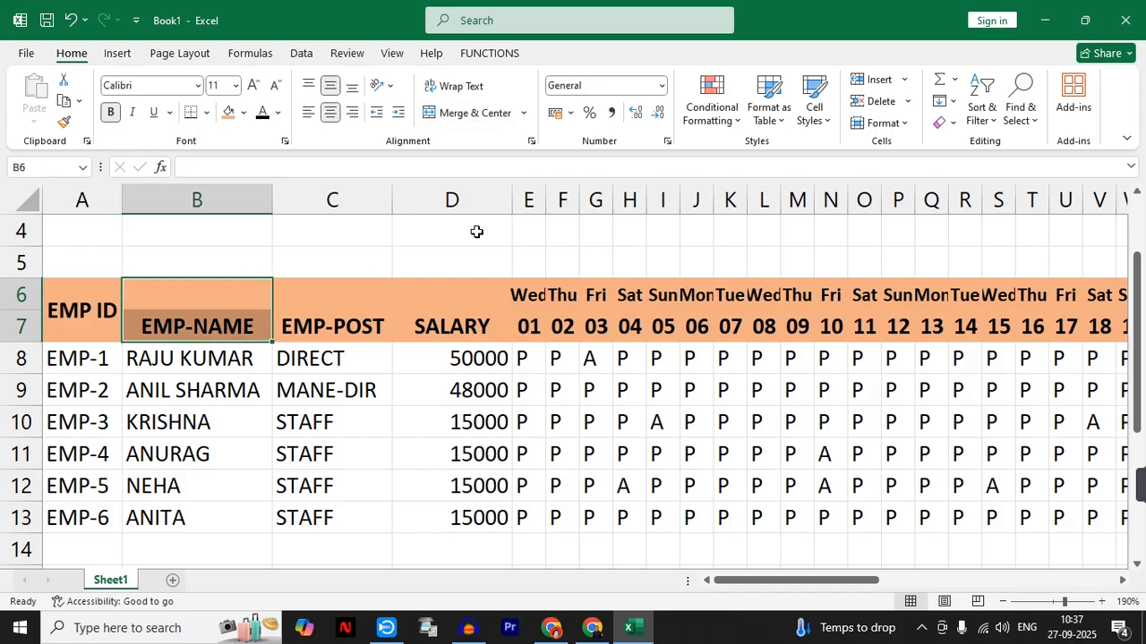
{"action": "left_click", "coordinate": [481, 114]}
{"action": "left_click_drag", "start_coordinate": [340, 291], "coordinate": [335, 324]}
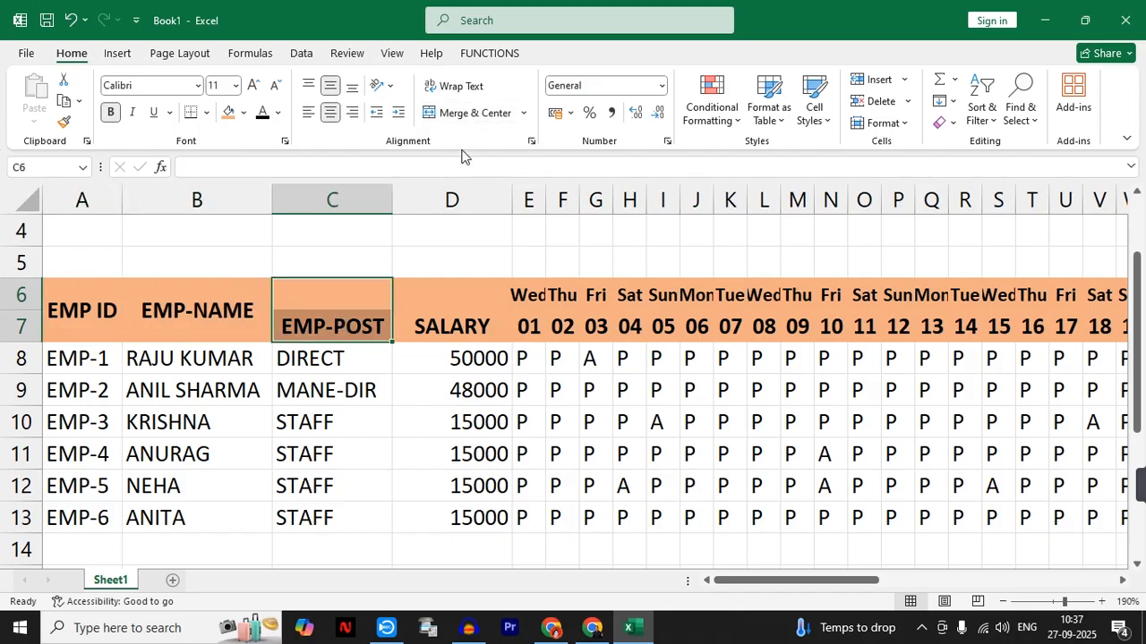
{"action": "left_click", "coordinate": [470, 113]}
{"action": "left_click_drag", "start_coordinate": [444, 288], "coordinate": [444, 322]}
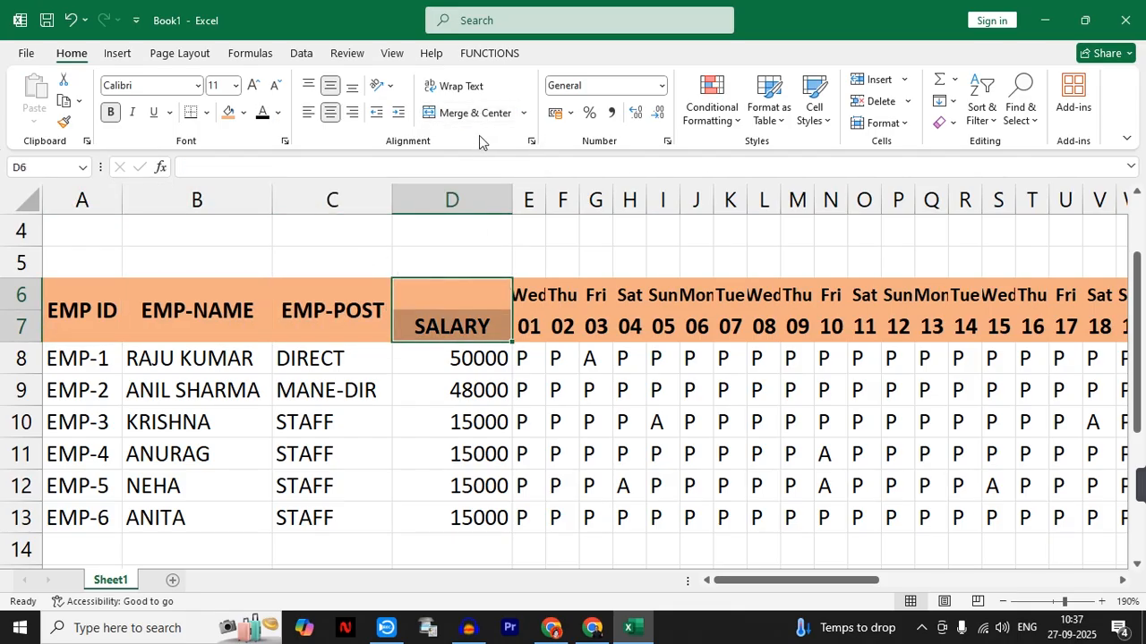
{"action": "left_click", "coordinate": [472, 113]}
- Apply all borders to the entire attendance table, A6:AO13
{"action": "left_click_drag", "start_coordinate": [716, 581], "coordinate": [915, 583]}
{"action": "left_click", "coordinate": [926, 356]}
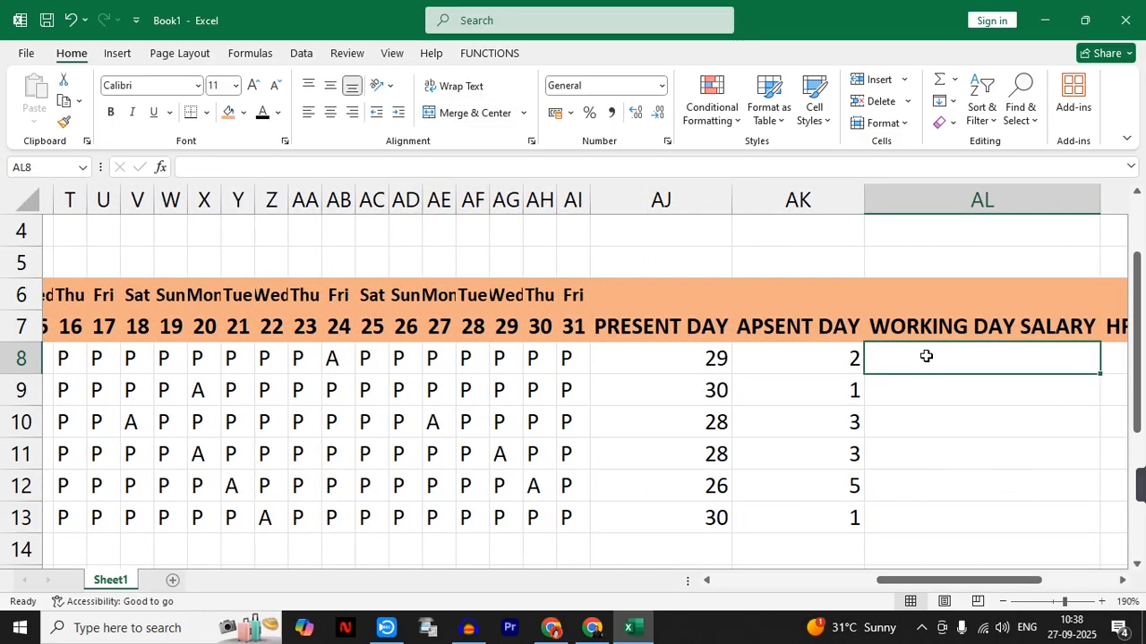
{"action": "key", "text": "ctrl+a"}
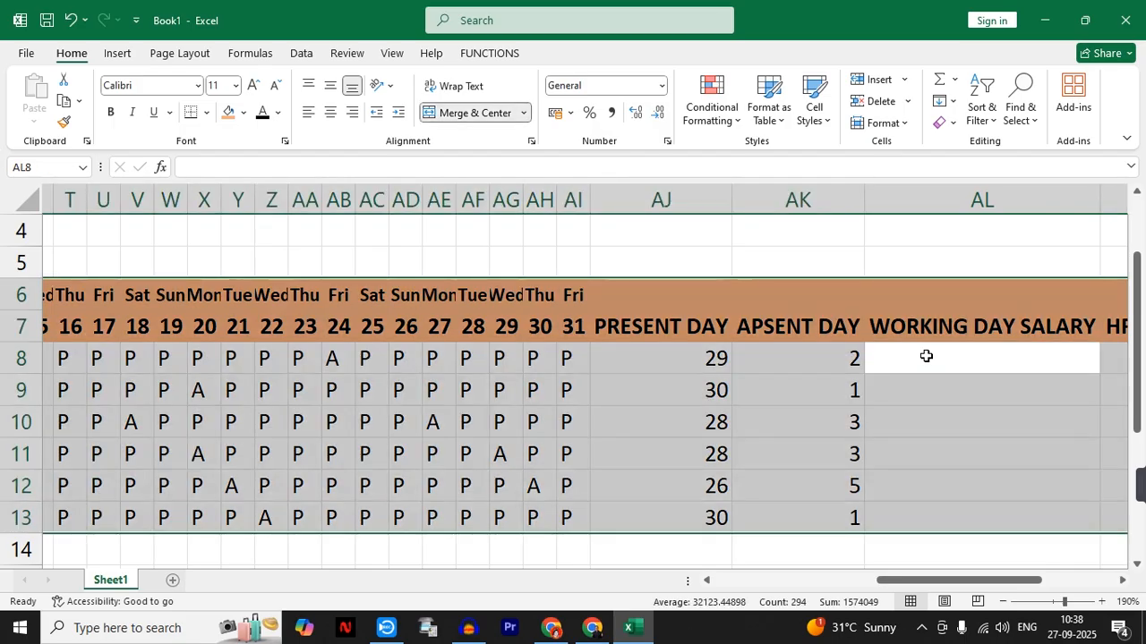
{"action": "left_click", "coordinate": [206, 112]}
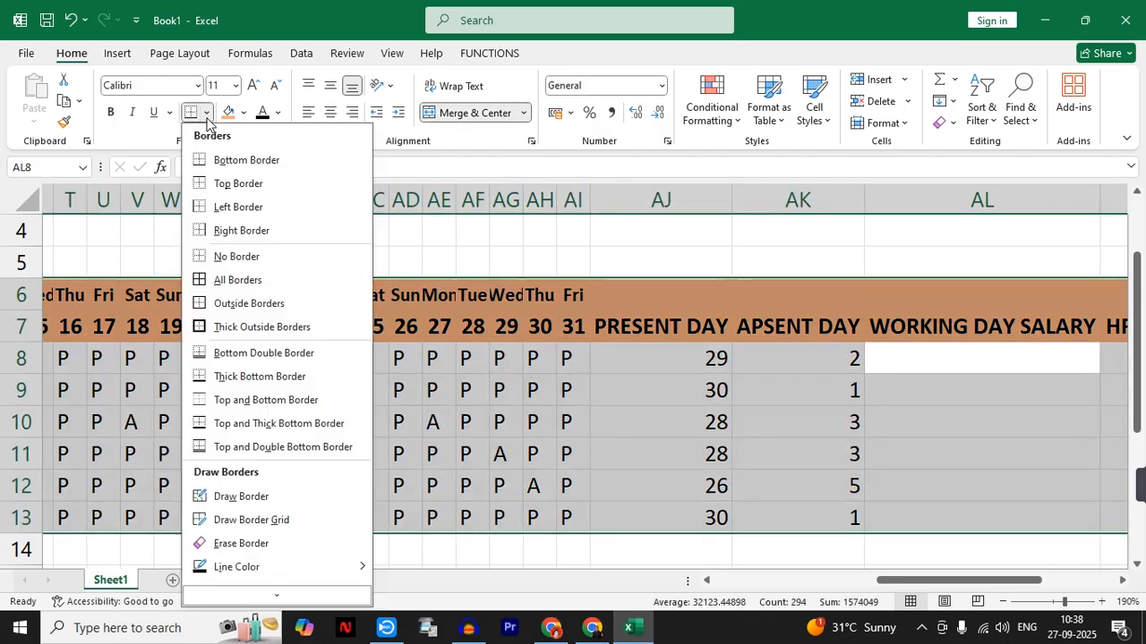
{"action": "left_click", "coordinate": [204, 281]}
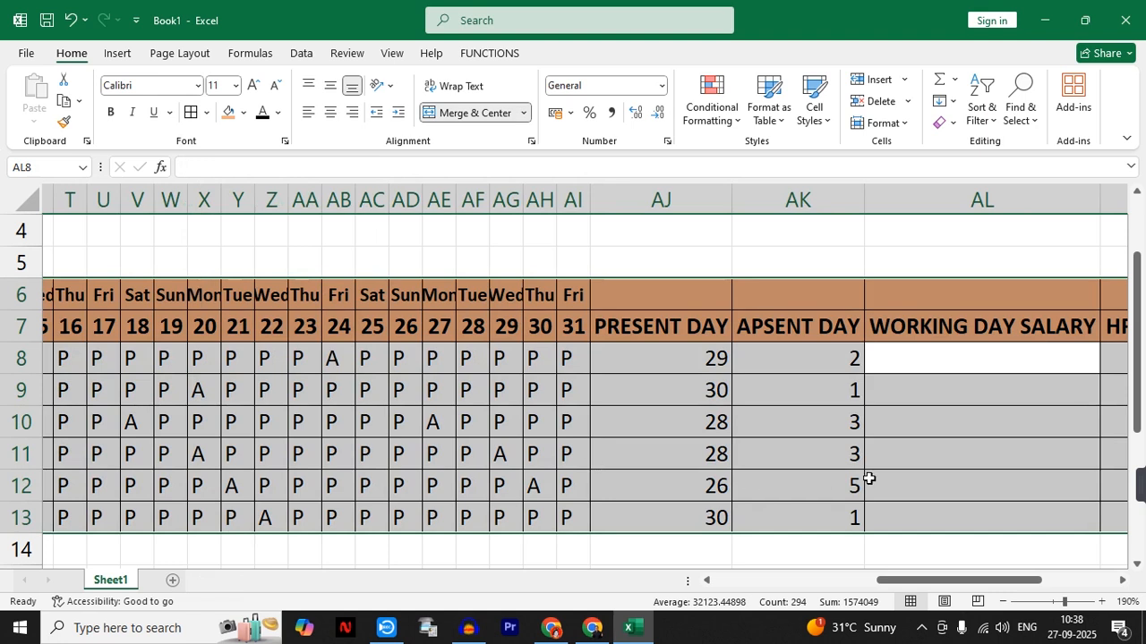
{"action": "left_click", "coordinate": [899, 416]}
{"action": "left_click", "coordinate": [912, 358]}
{"action": "left_click", "coordinate": [904, 450]}
{"action": "left_click", "coordinate": [904, 350]}
{"action": "type", "text": "="}
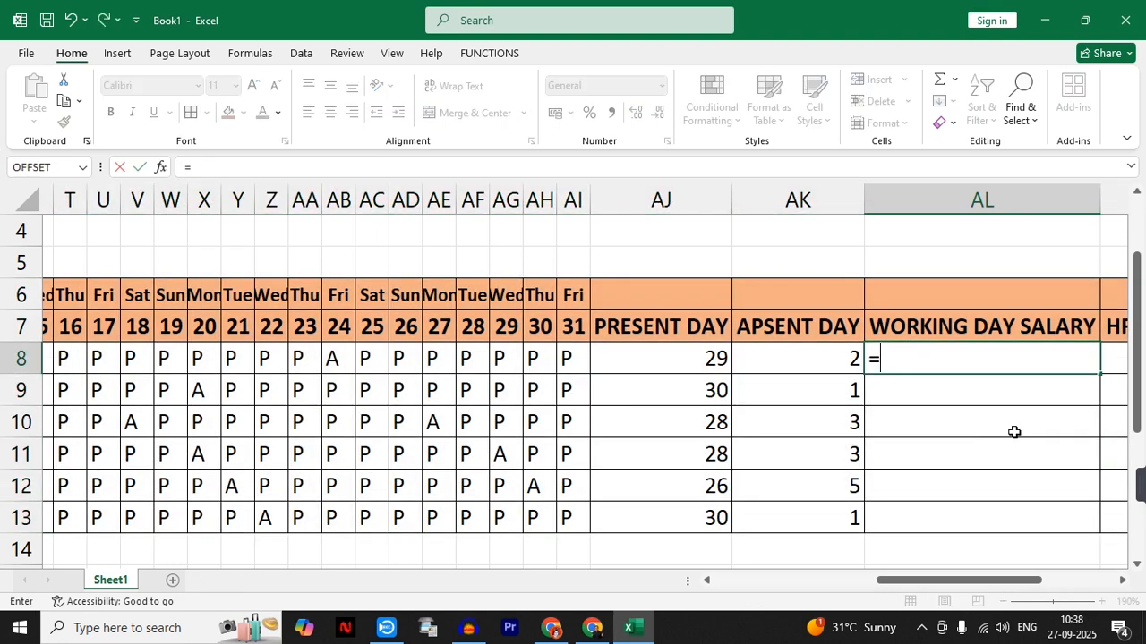
{"action": "left_click_drag", "start_coordinate": [962, 580], "coordinate": [799, 583]}
{"action": "left_click", "coordinate": [434, 359]}
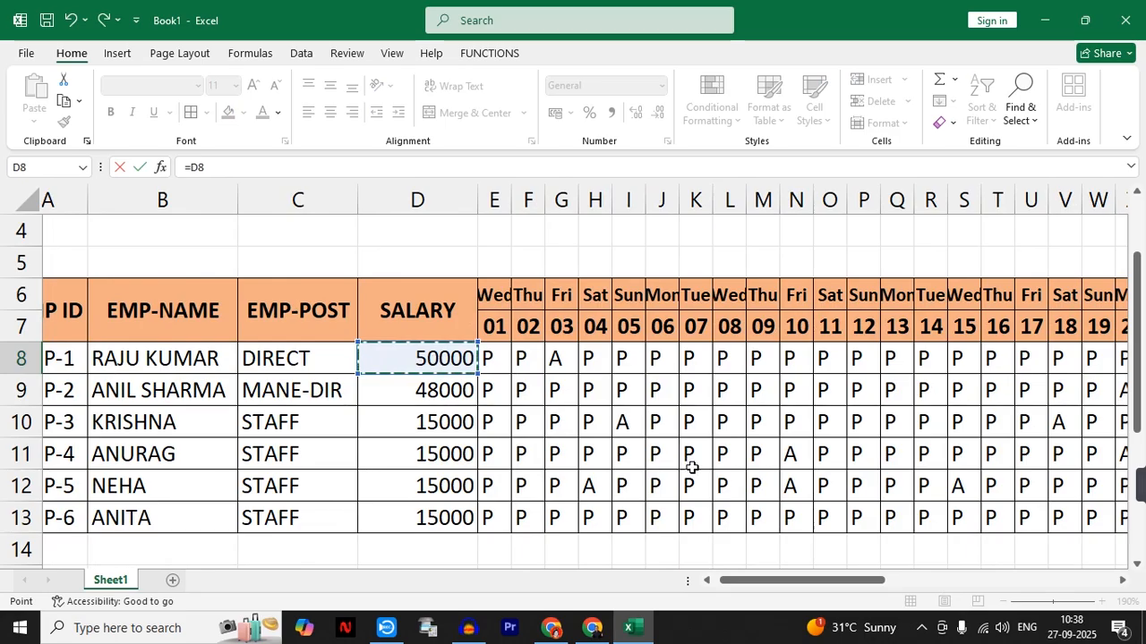
{"action": "left_click_drag", "start_coordinate": [777, 589], "coordinate": [997, 586]}
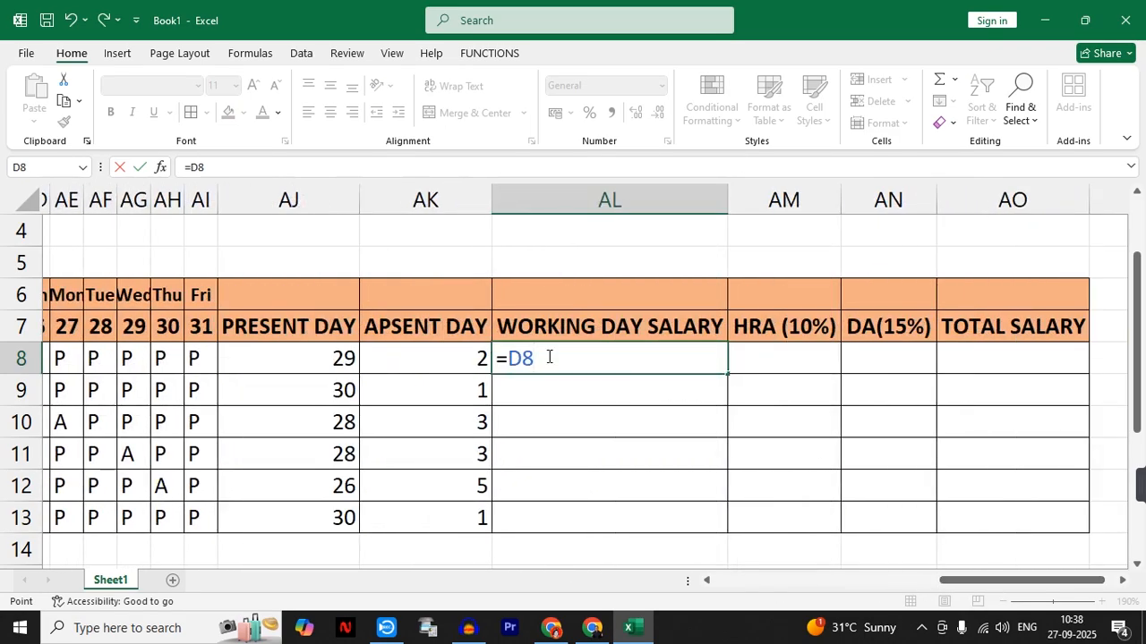
{"action": "type", "text": "/31"}
{"action": "key", "text": "BackSpace"}
{"action": "key", "text": "BackSpace"}
{"action": "key", "text": "BackSpace"}
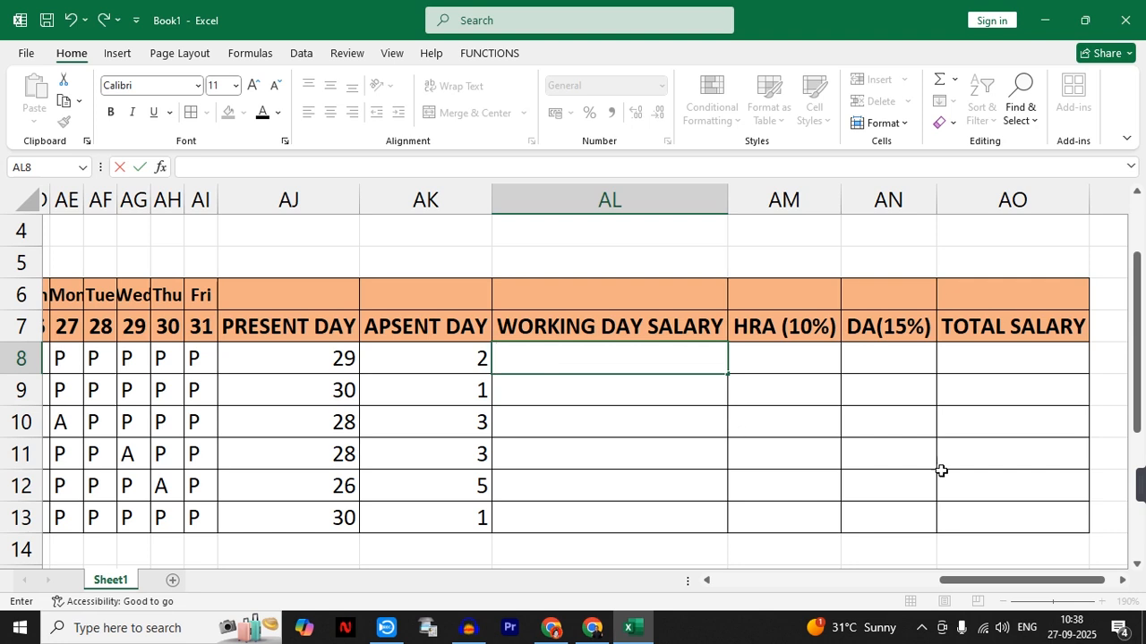
- Merge and center A1:AO1 above the table and enter the title AUTOMATIC ATTENDANCE TABLE
{"action": "left_click_drag", "start_coordinate": [960, 580], "coordinate": [402, 591]}
{"action": "left_click", "coordinate": [220, 255]}
{"action": "scroll", "coordinate": [221, 256], "scroll_direction": "up", "scroll_amount": 1}
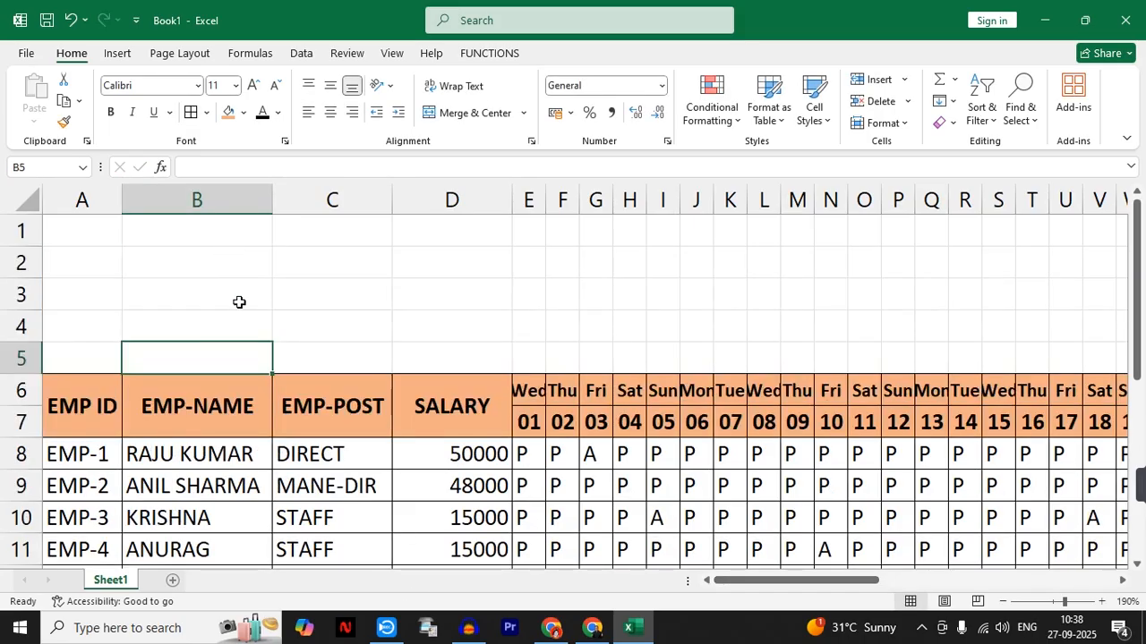
{"action": "left_click_drag", "start_coordinate": [84, 229], "coordinate": [995, 233]}
{"action": "left_click", "coordinate": [466, 115]}
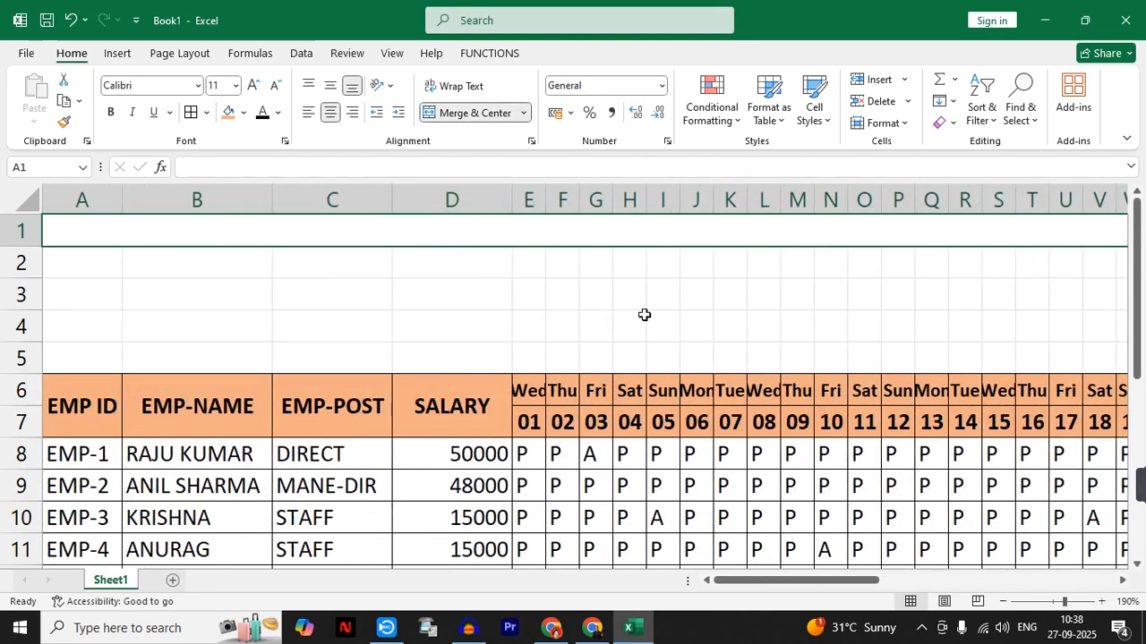
{"action": "type", "text": "AUTO"}
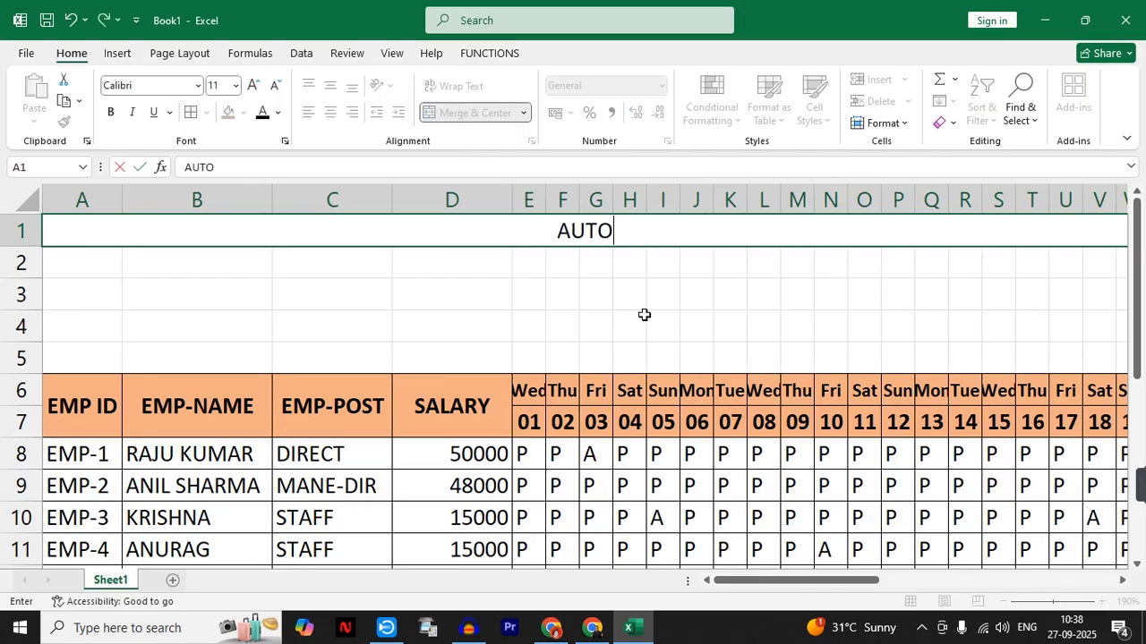
{"action": "type", "text": "MATIC A"}
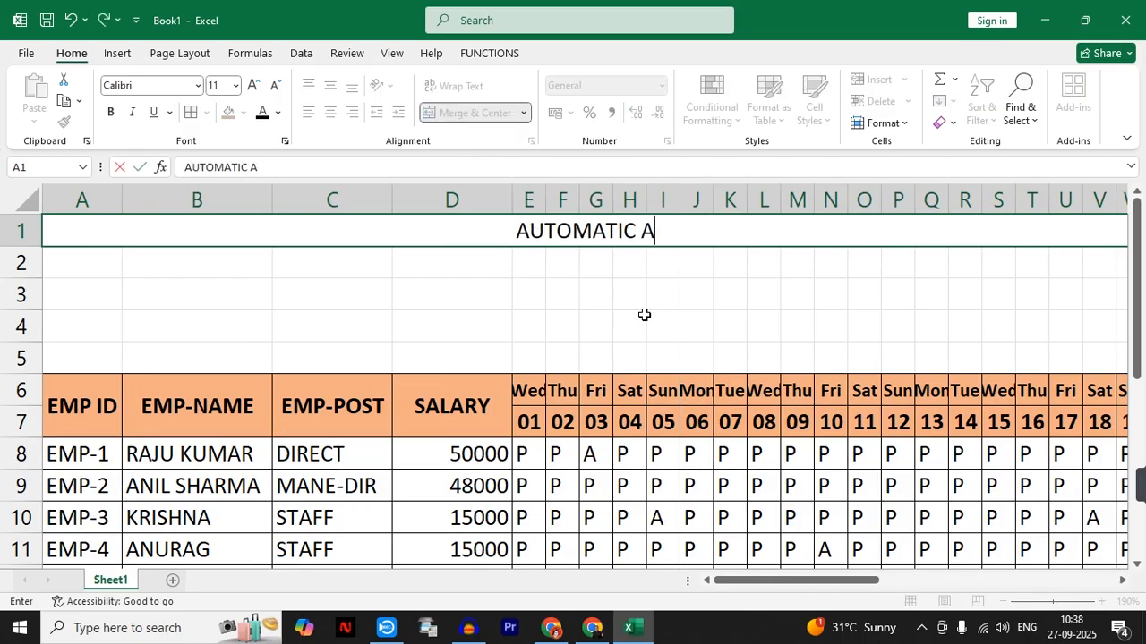
{"action": "type", "text": "TTENDAN"}
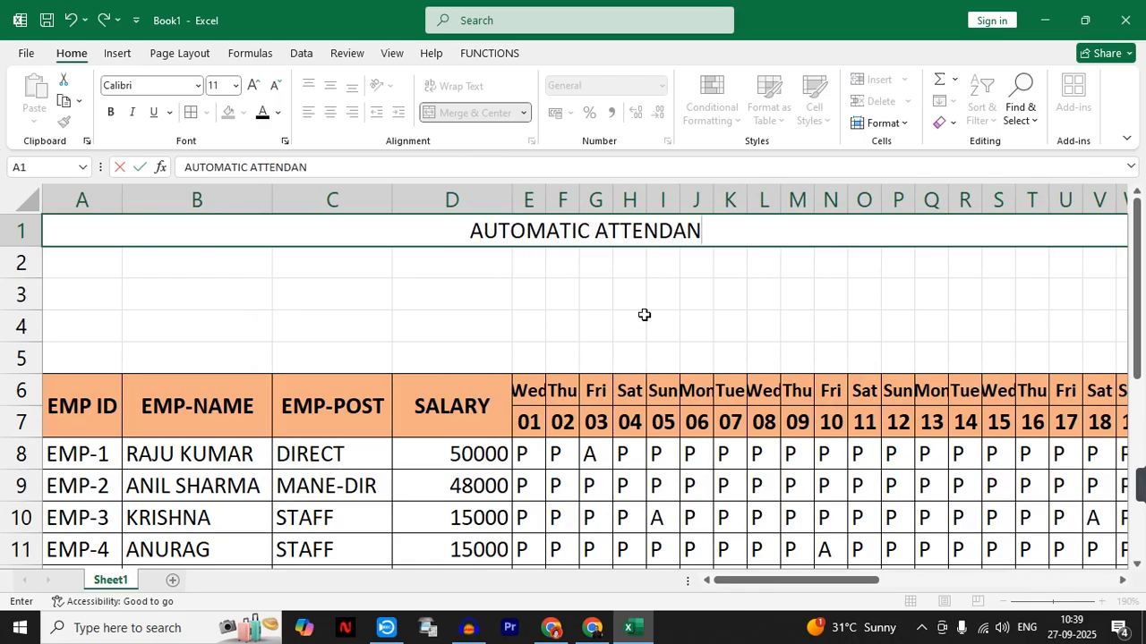
{"action": "type", "text": "CE TABLE"}
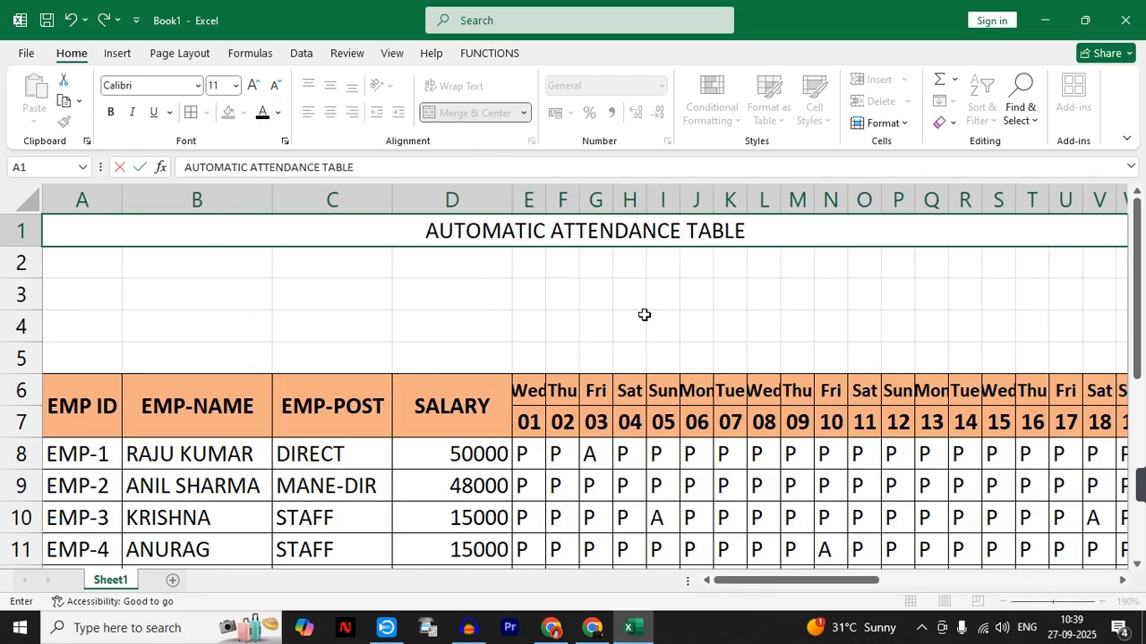
{"action": "key", "text": "Return"}
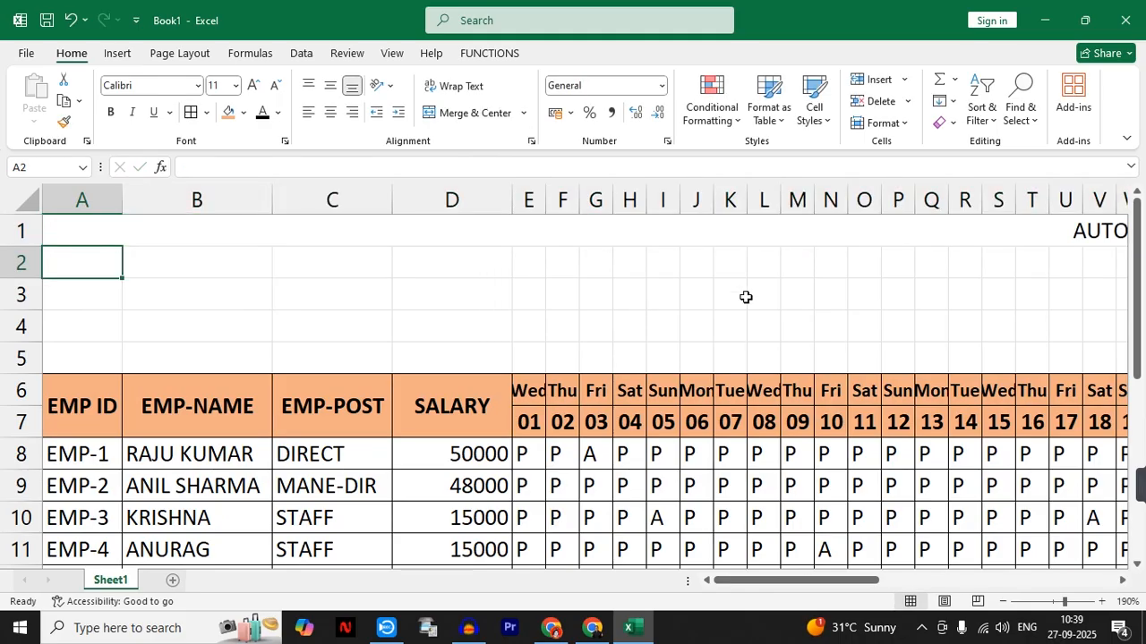
- Make the title in row 1 bold and set its font size to 16
{"action": "left_click", "coordinate": [800, 238]}
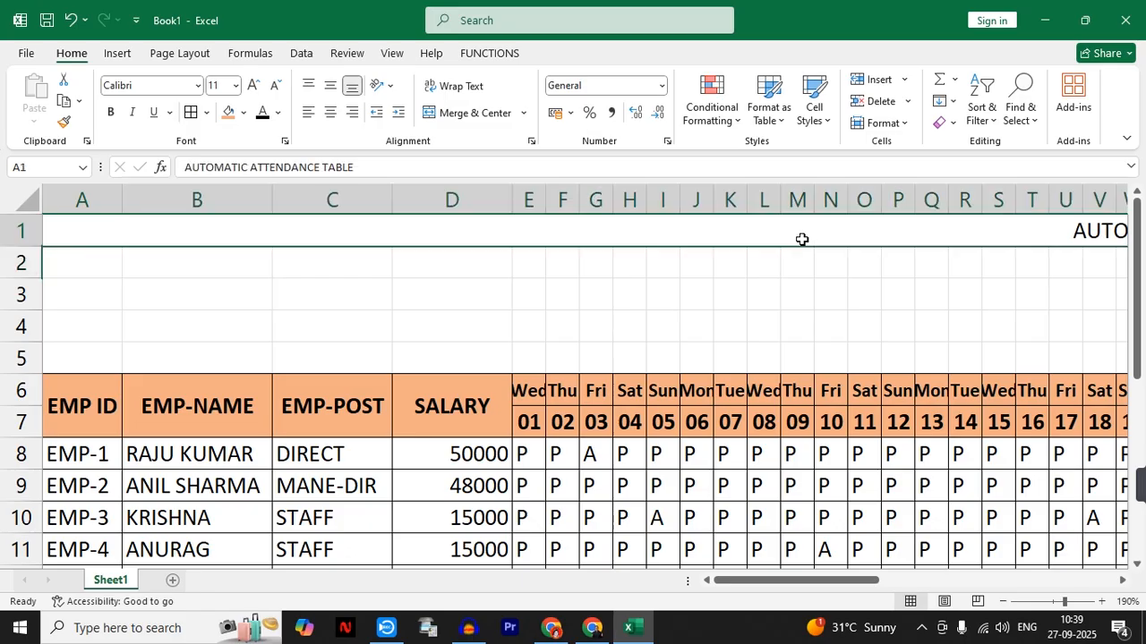
{"action": "left_click", "coordinate": [110, 112]}
{"action": "left_click", "coordinate": [252, 85]}
{"action": "left_click", "coordinate": [251, 85]}
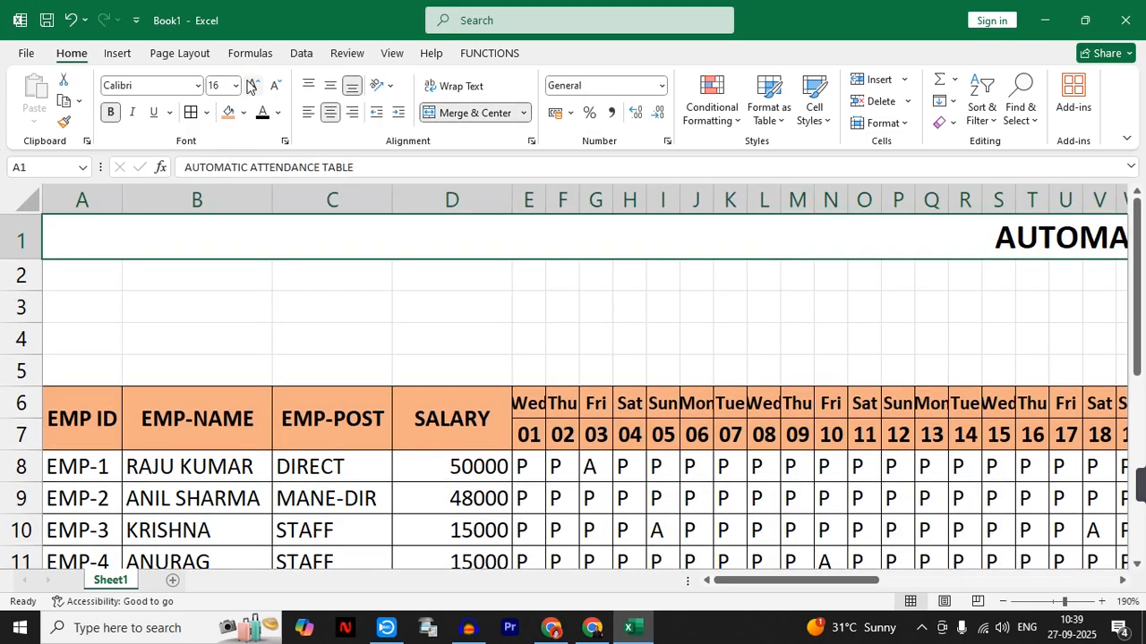
- Merge and center I2:M2 and enter the label SELECT MONTH
{"action": "left_click_drag", "start_coordinate": [721, 580], "coordinate": [844, 589]}
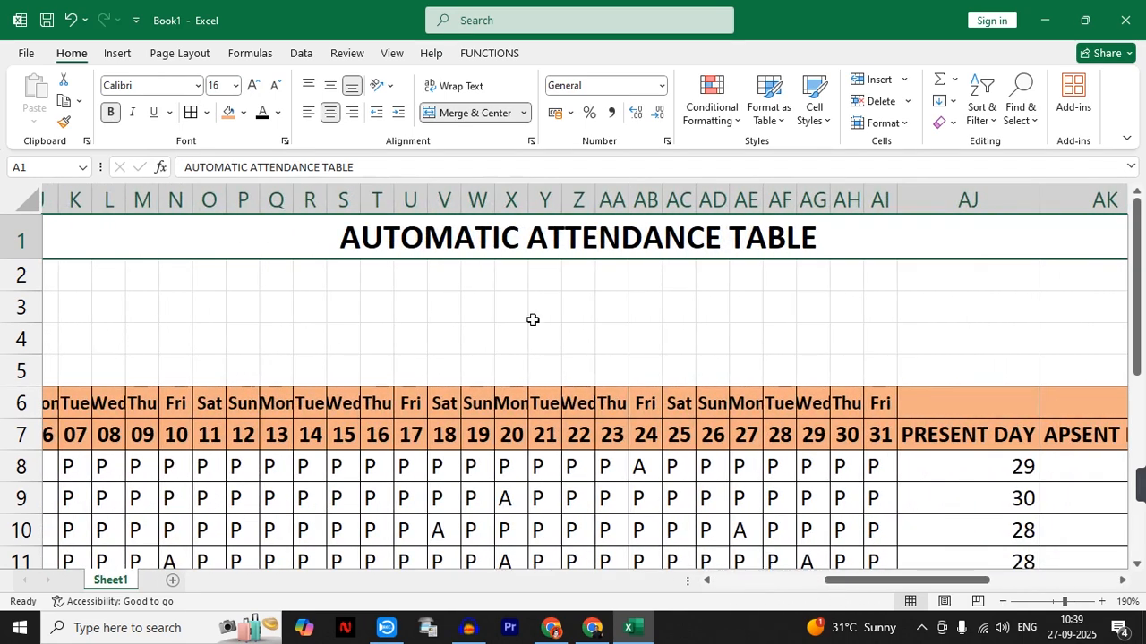
{"action": "left_click", "coordinate": [511, 276]}
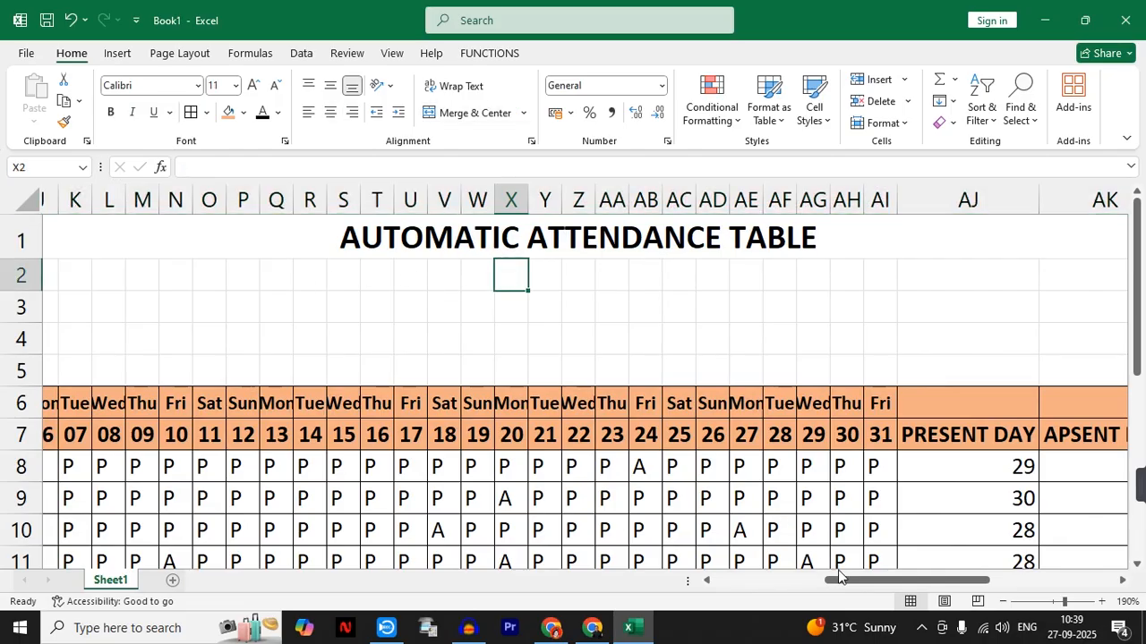
{"action": "left_click_drag", "start_coordinate": [840, 586], "coordinate": [767, 582]}
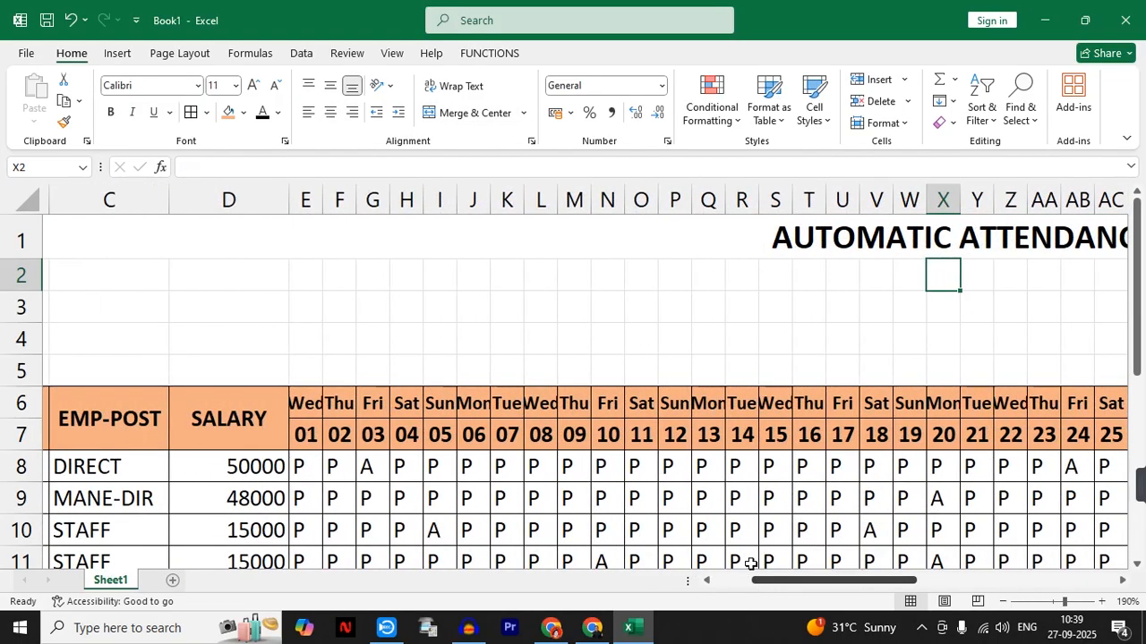
{"action": "left_click_drag", "start_coordinate": [443, 276], "coordinate": [585, 274]}
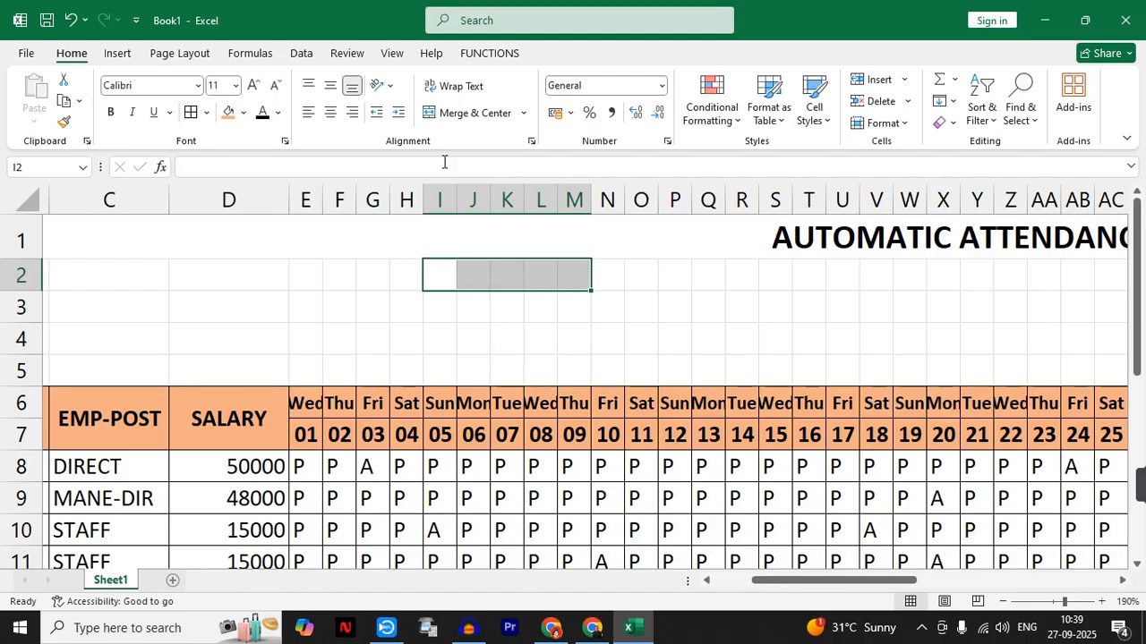
{"action": "left_click", "coordinate": [463, 115]}
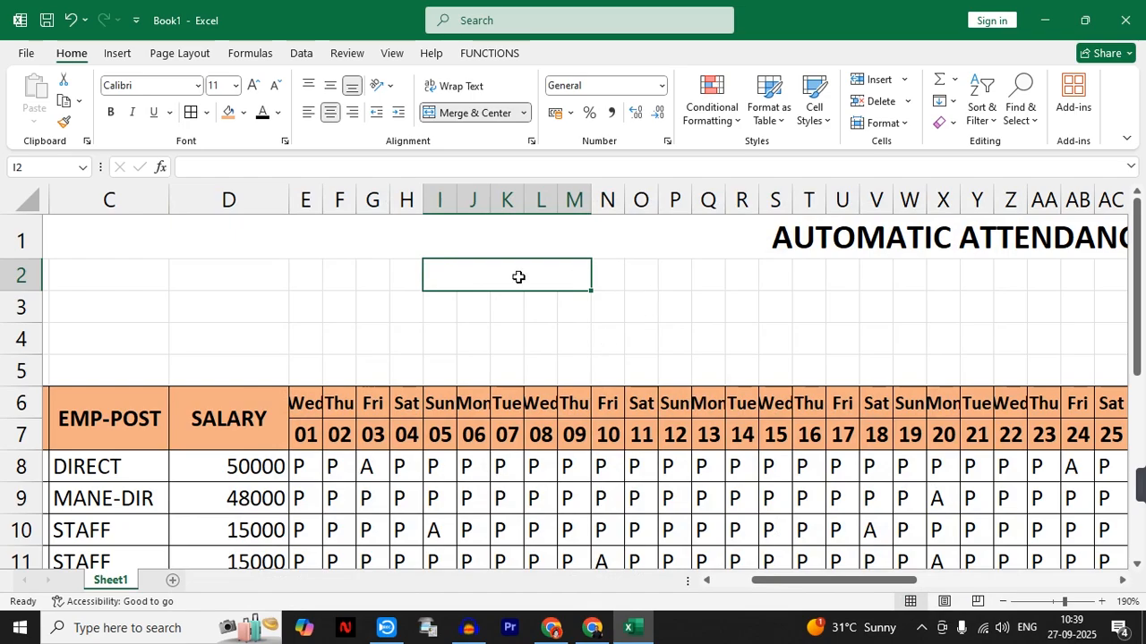
{"action": "type", "text": "SELECT MONTH"}
{"action": "key", "text": "Tab"}
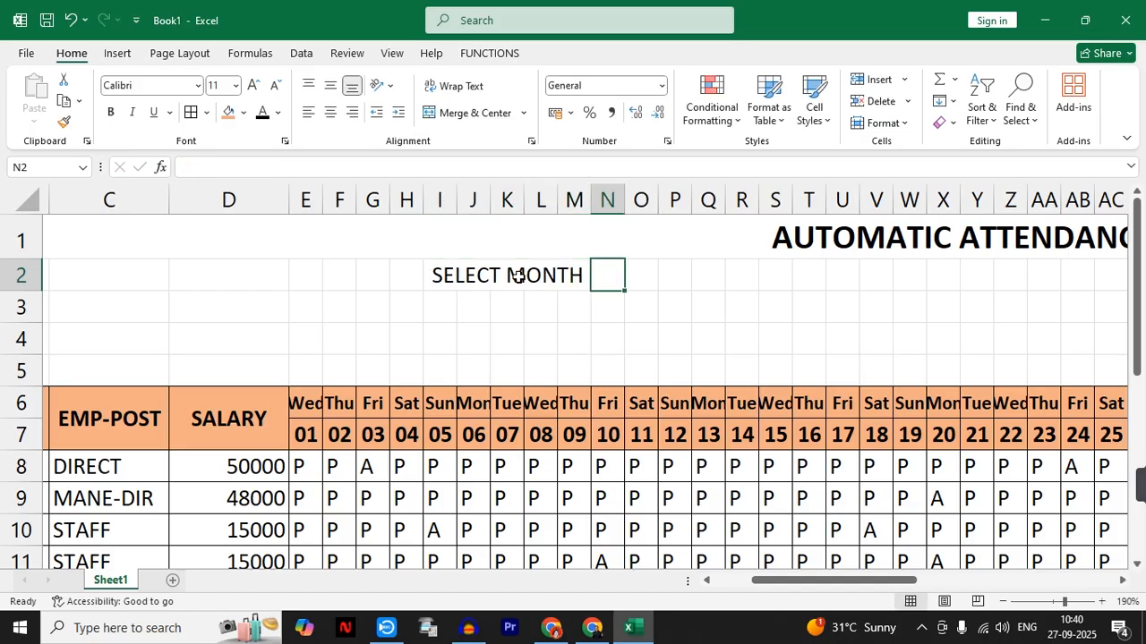
- Merge and center N2:R2 beside the SELECT MONTH label, and likewise merge U2:Y2
{"action": "left_click_drag", "start_coordinate": [609, 277], "coordinate": [726, 272]}
{"action": "left_click", "coordinate": [483, 112]}
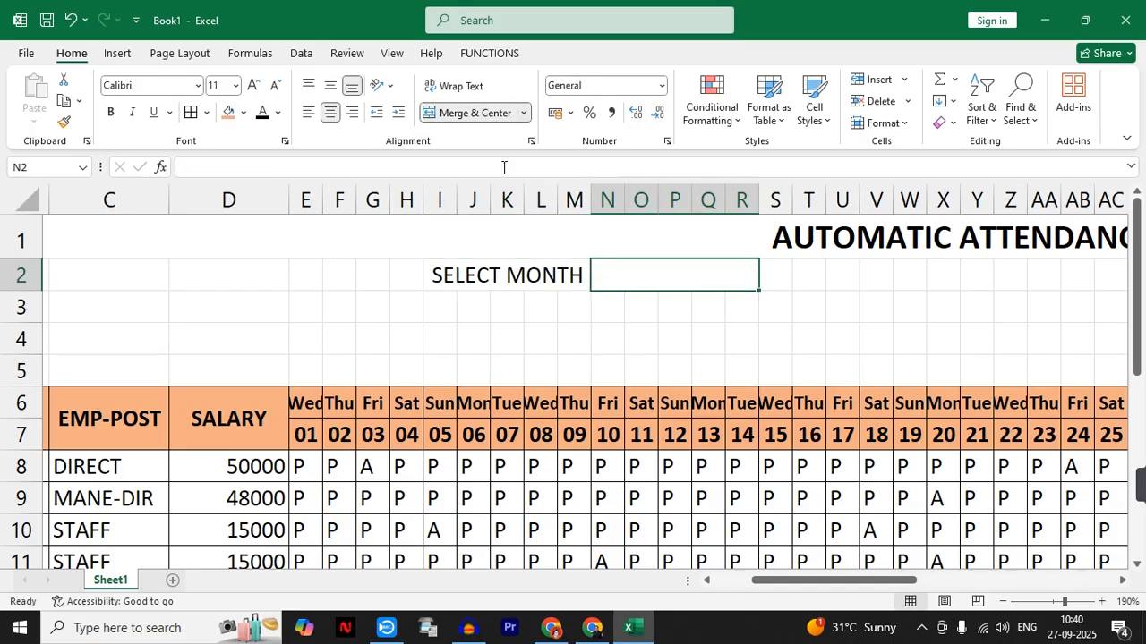
{"action": "left_click_drag", "start_coordinate": [829, 272], "coordinate": [975, 273]}
{"action": "left_click", "coordinate": [465, 113]}
{"action": "left_click", "coordinate": [693, 282]}
{"action": "left_click", "coordinate": [860, 273]}
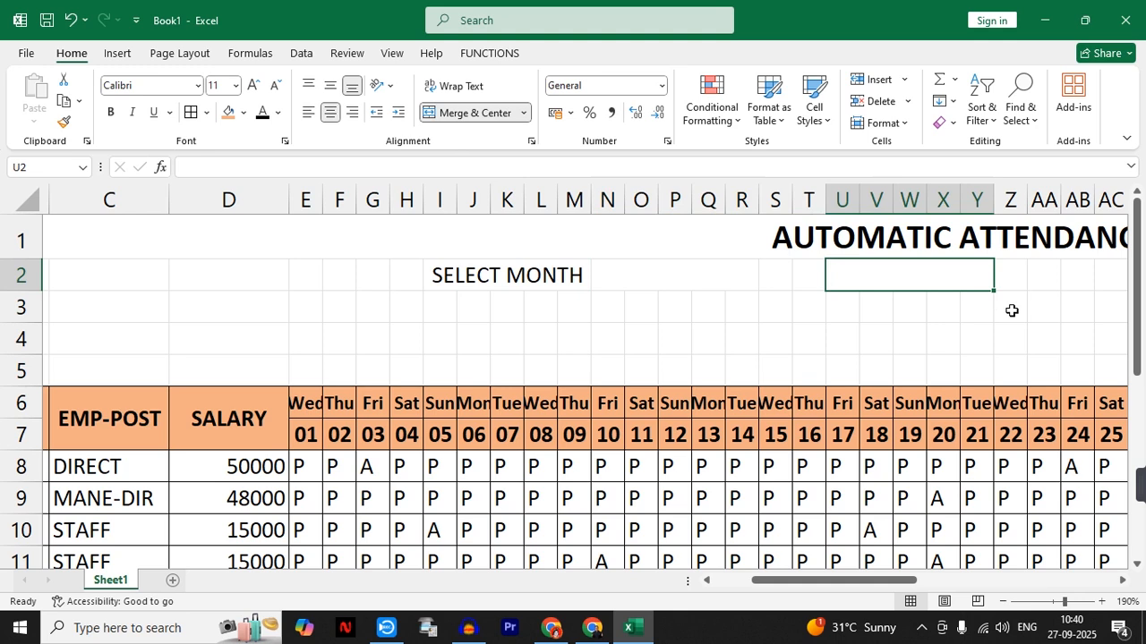
- Enter the label SELECT YEAR in the merged cell U2:Y2
{"action": "type", "text": "SELECT YEAT"}
{"action": "key", "text": "BackSpace"}
{"action": "type", "text": "R"}
{"action": "key", "text": "Tab"}
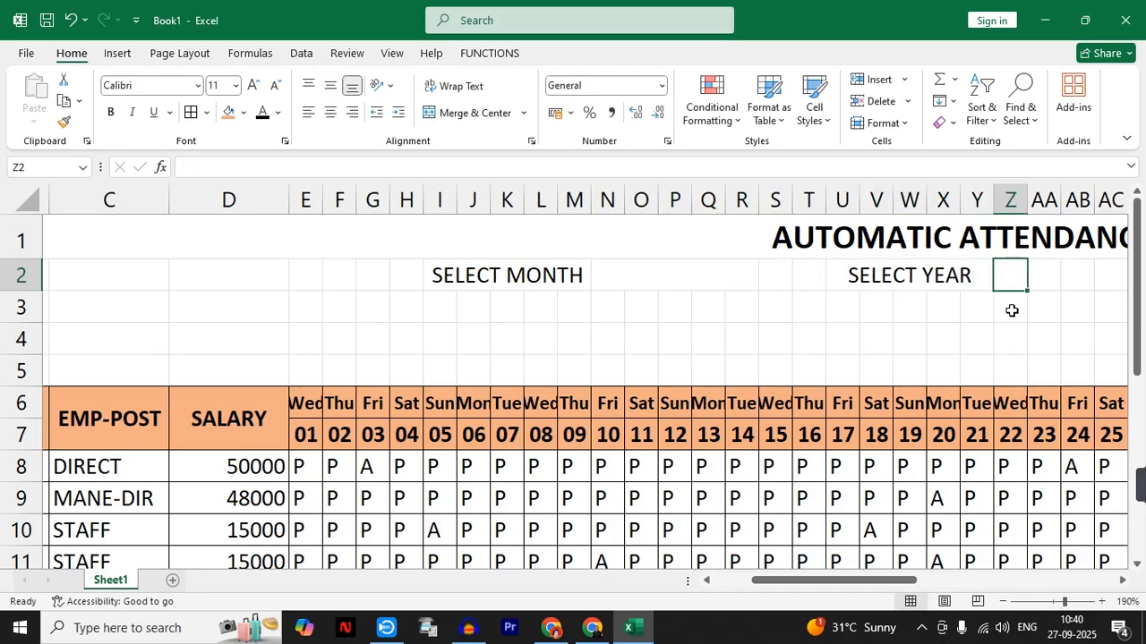
- Merge and center Z2:AE2 beside the SELECT YEAR label
{"action": "left_click_drag", "start_coordinate": [887, 582], "coordinate": [912, 585]}
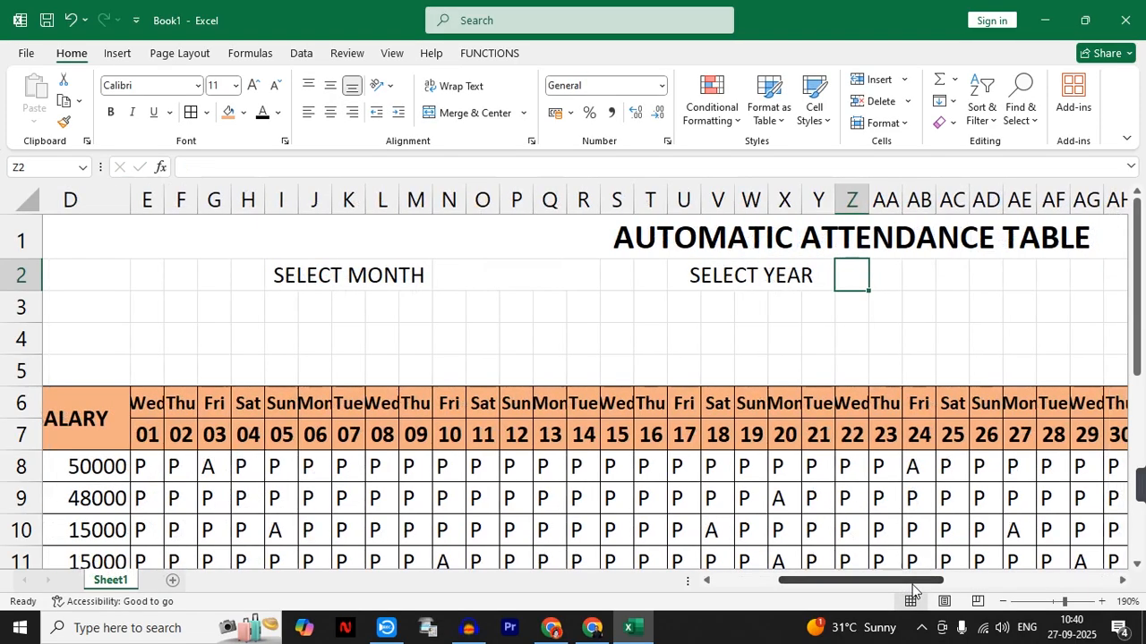
{"action": "left_click_drag", "start_coordinate": [859, 275], "coordinate": [1021, 278]}
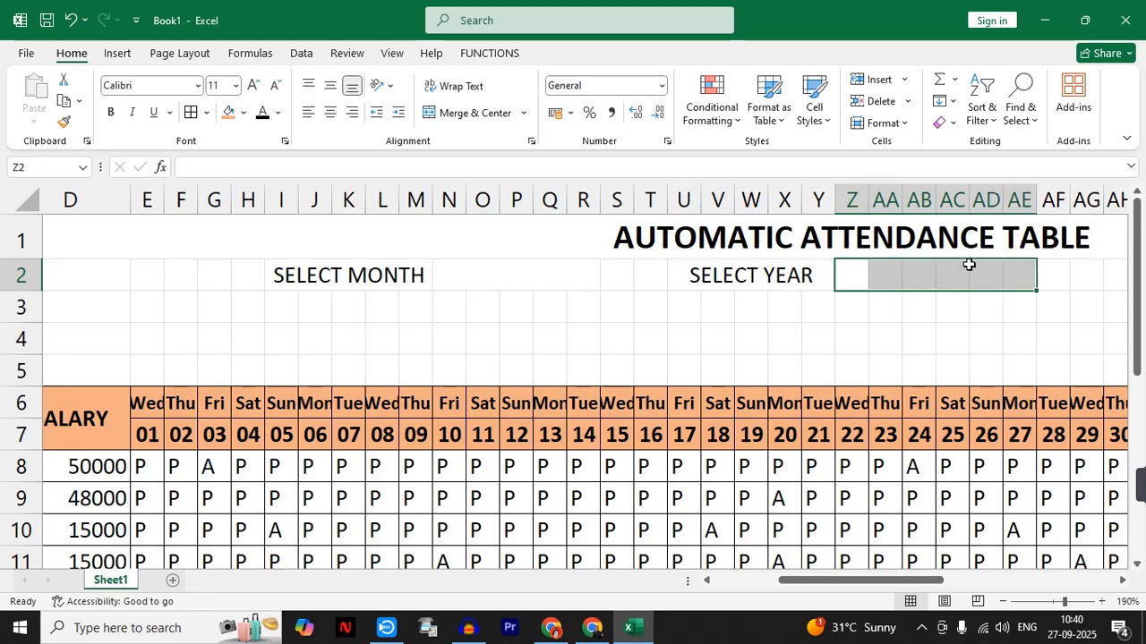
{"action": "left_click", "coordinate": [498, 113]}
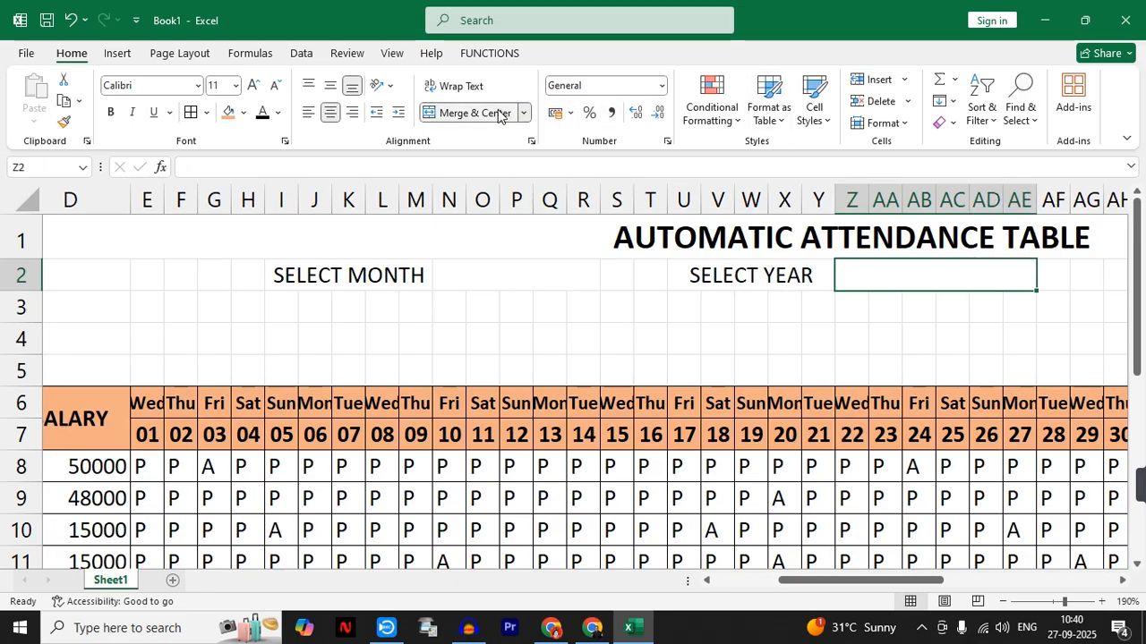
{"action": "left_click", "coordinate": [475, 282]}
{"action": "left_click", "coordinate": [325, 278]}
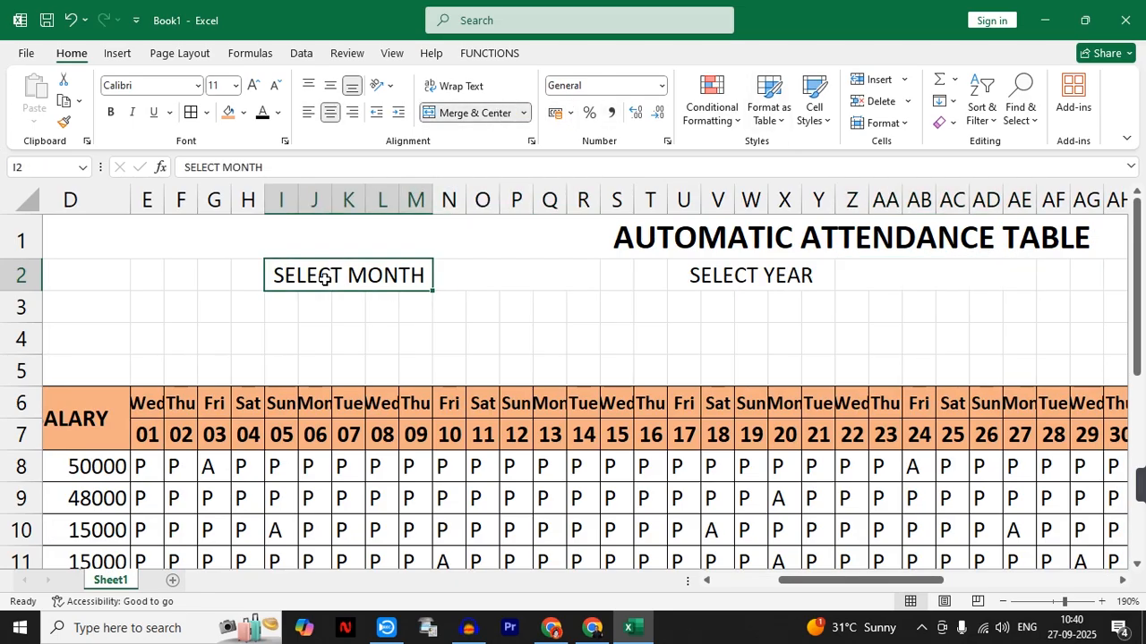
{"action": "left_click", "coordinate": [487, 281]}
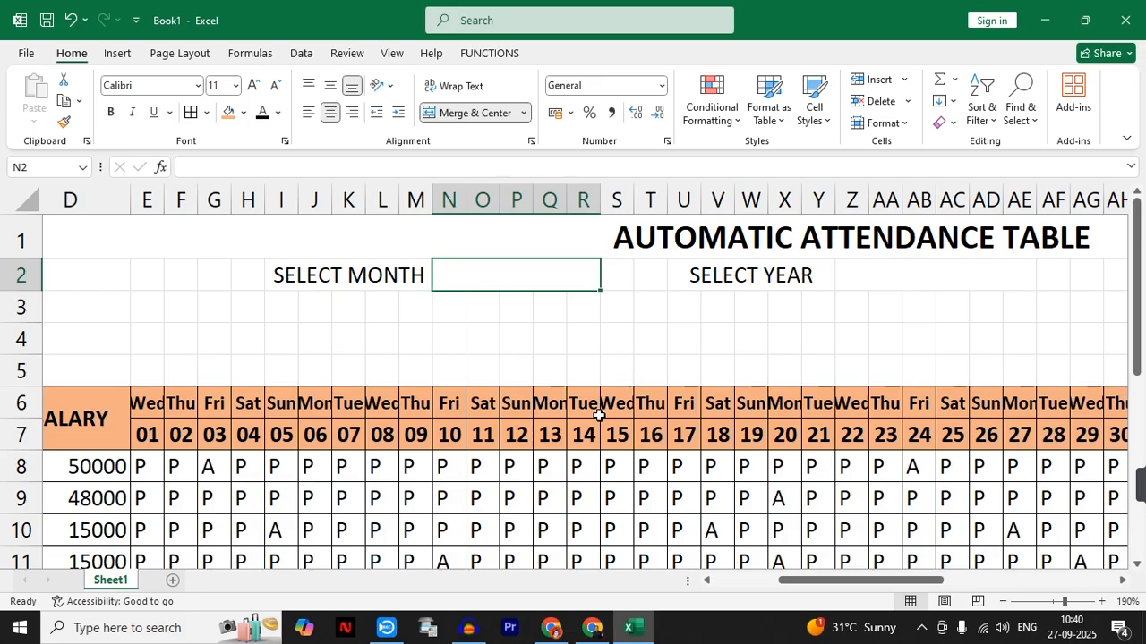
{"action": "left_click", "coordinate": [952, 283]}
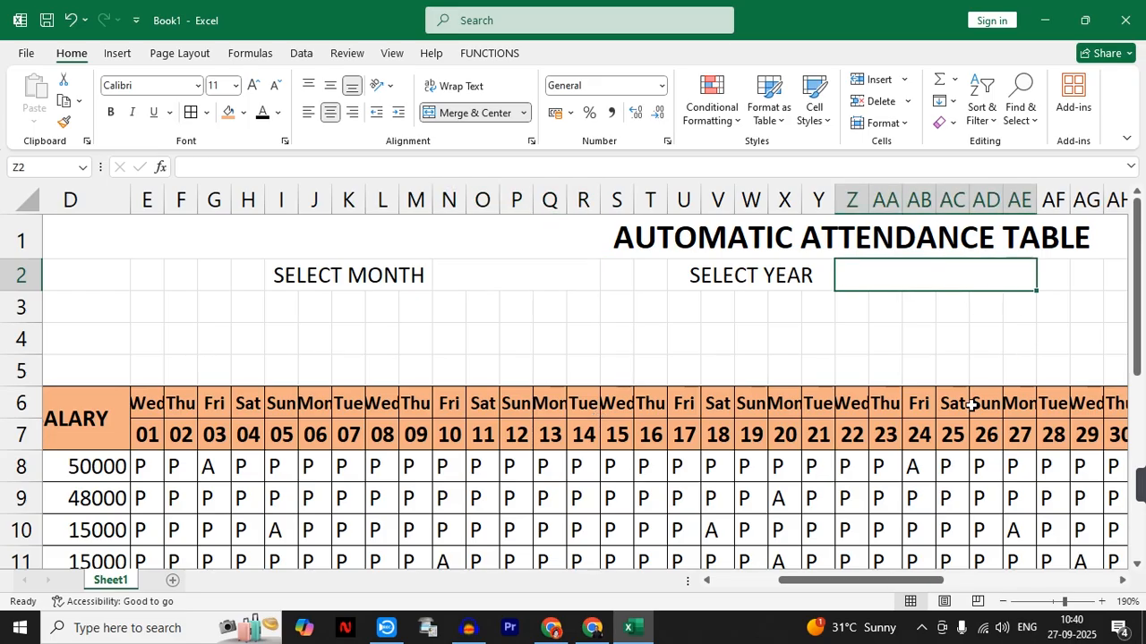
- Select the merged cell N2:R2 beside SELECT MONTH and bring up the data tools for it
{"action": "left_click", "coordinate": [527, 279]}
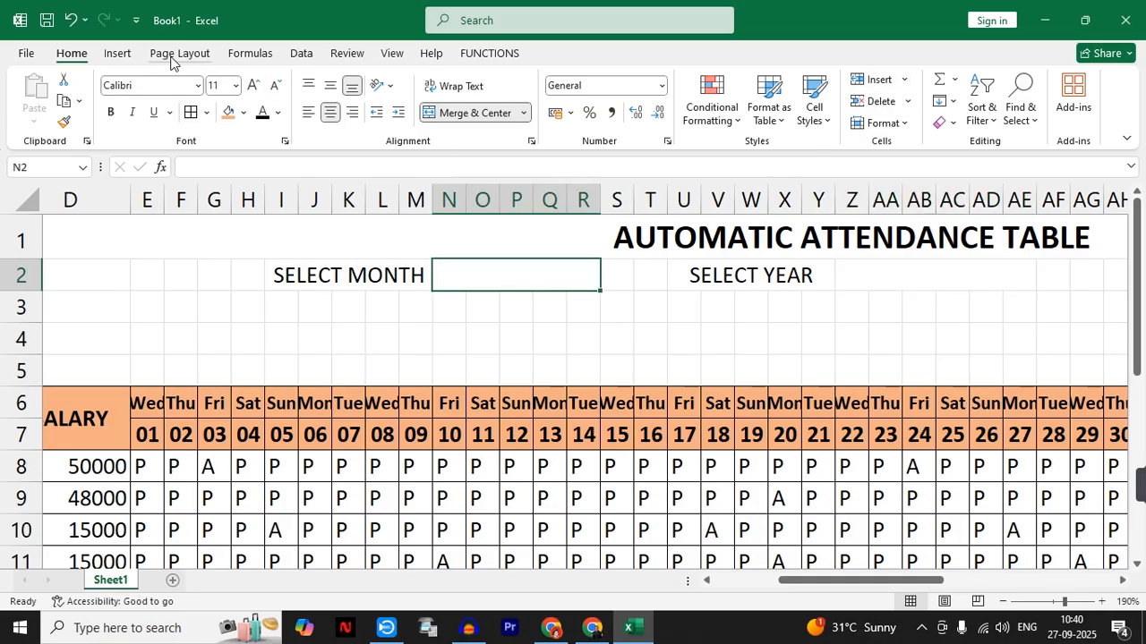
{"action": "left_click", "coordinate": [119, 55]}
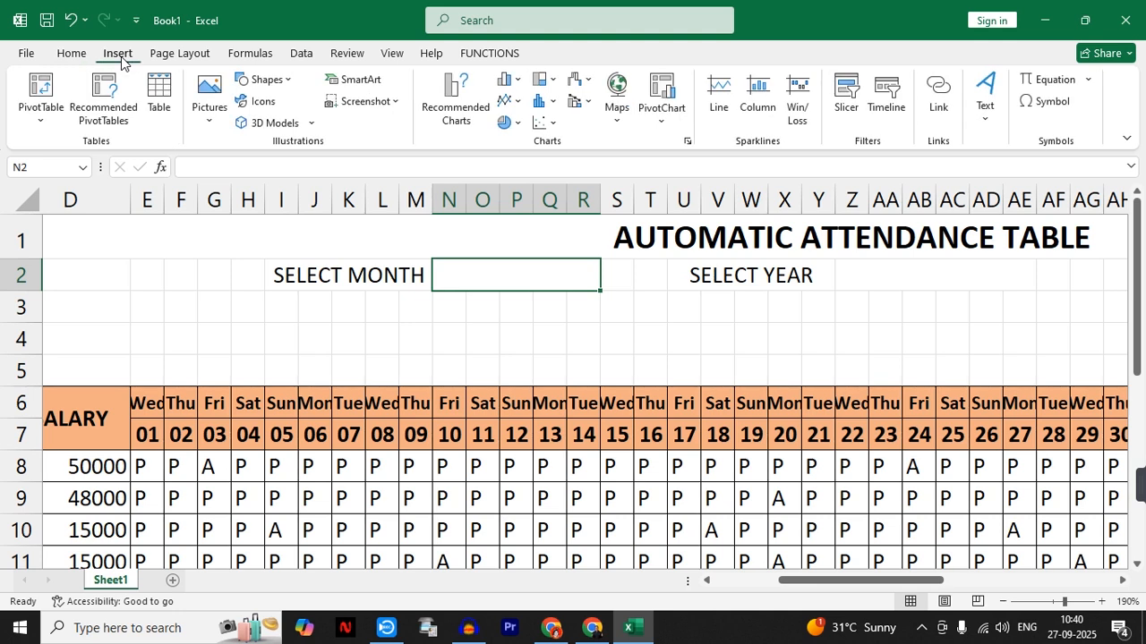
{"action": "left_click", "coordinate": [75, 56]}
{"action": "left_click", "coordinate": [301, 56]}
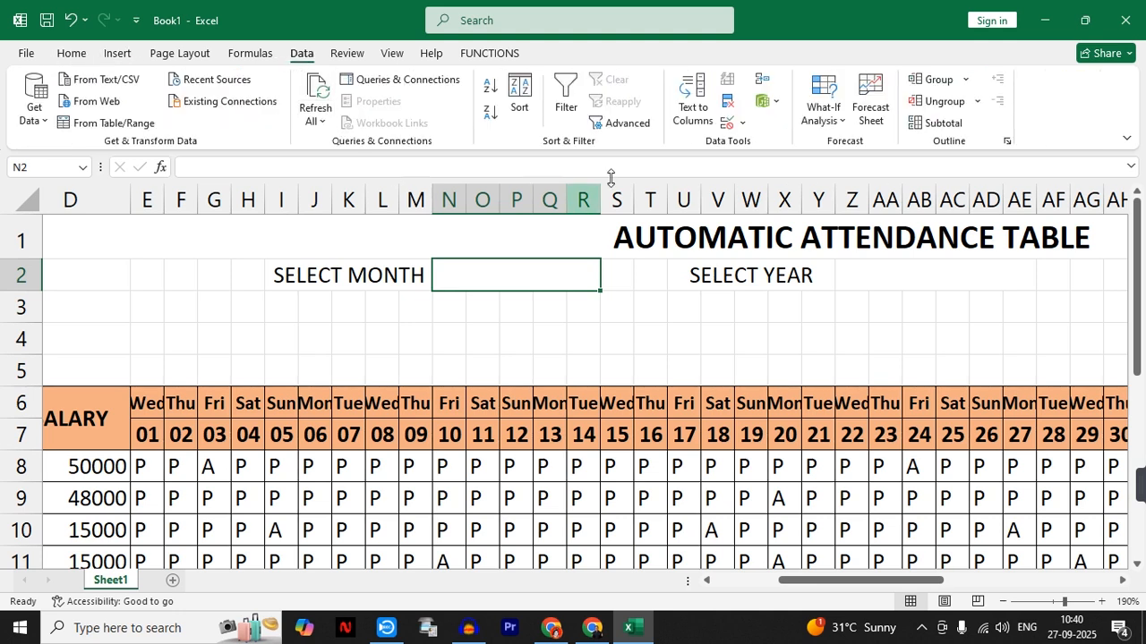
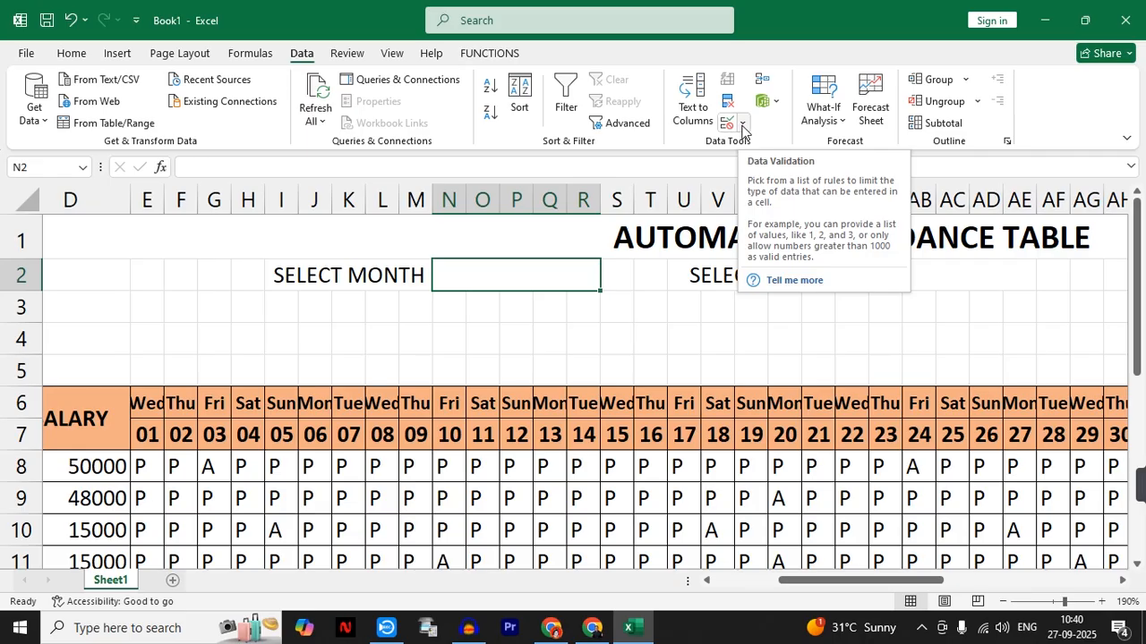
- Add list data validation to the merged cell N2 beside SELECT MONTH, with the source JAN, FEB
{"action": "left_click", "coordinate": [742, 126]}
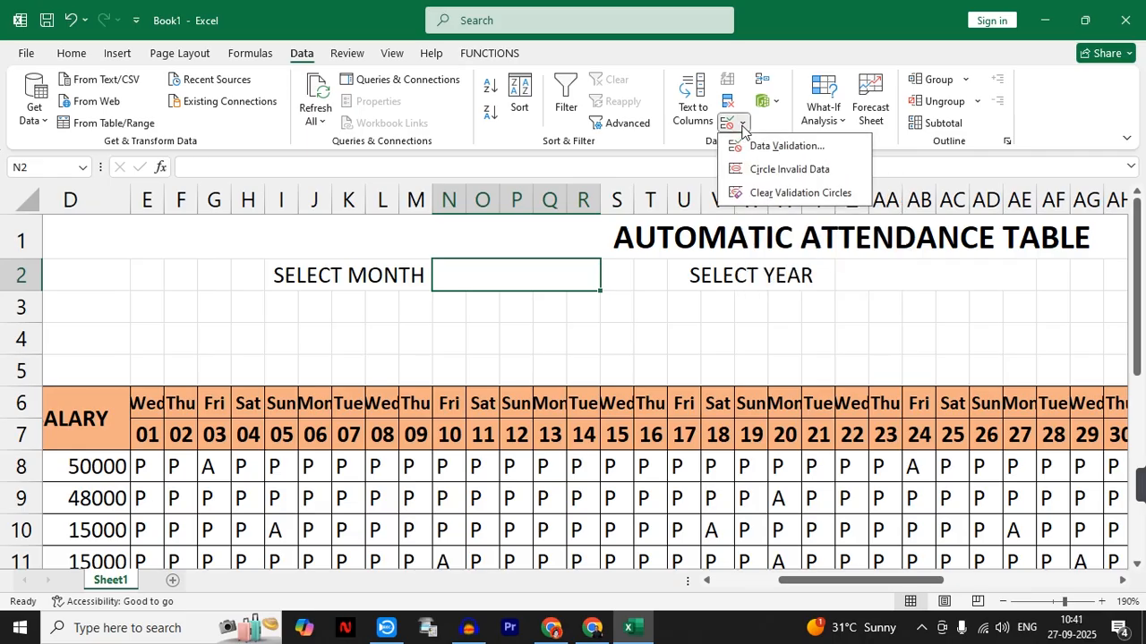
{"action": "left_click", "coordinate": [748, 147]}
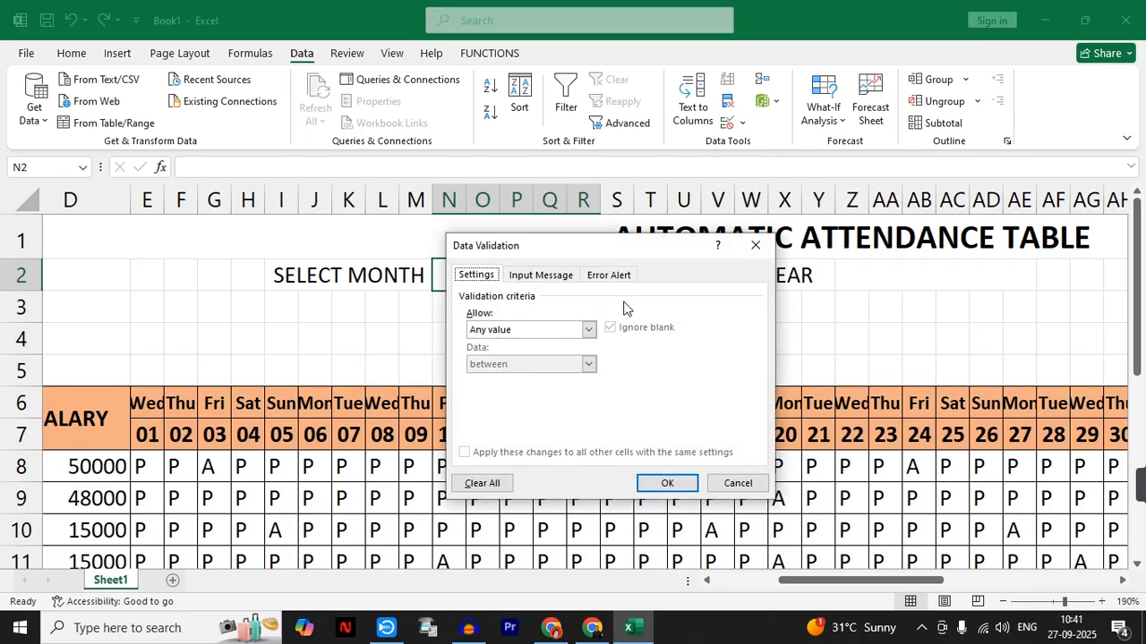
{"action": "left_click", "coordinate": [554, 331]}
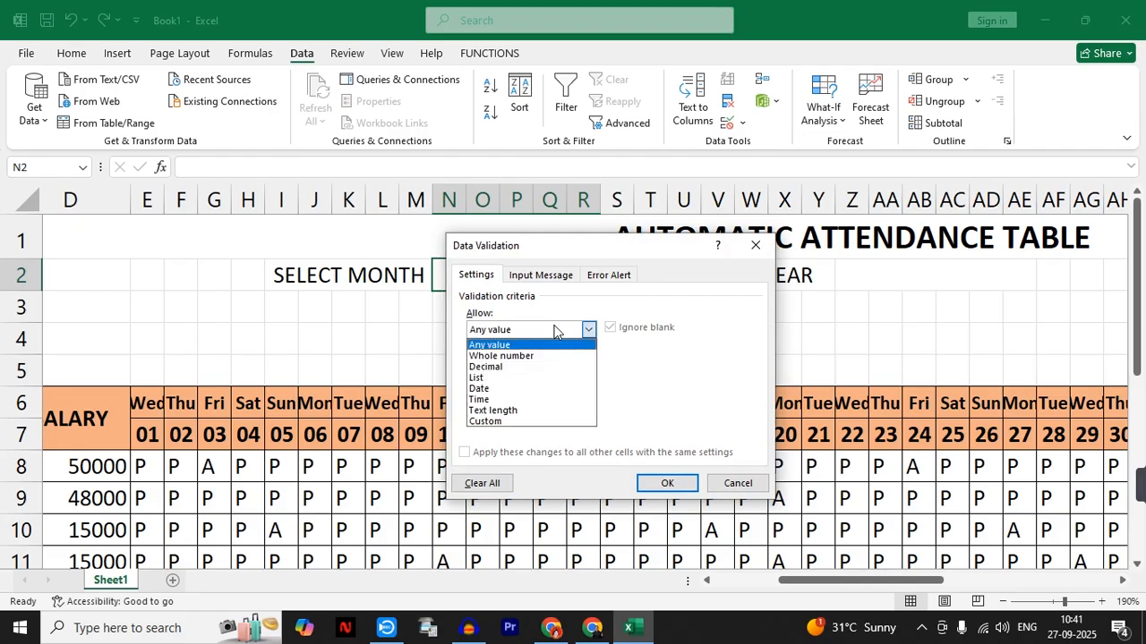
{"action": "left_click", "coordinate": [526, 379]}
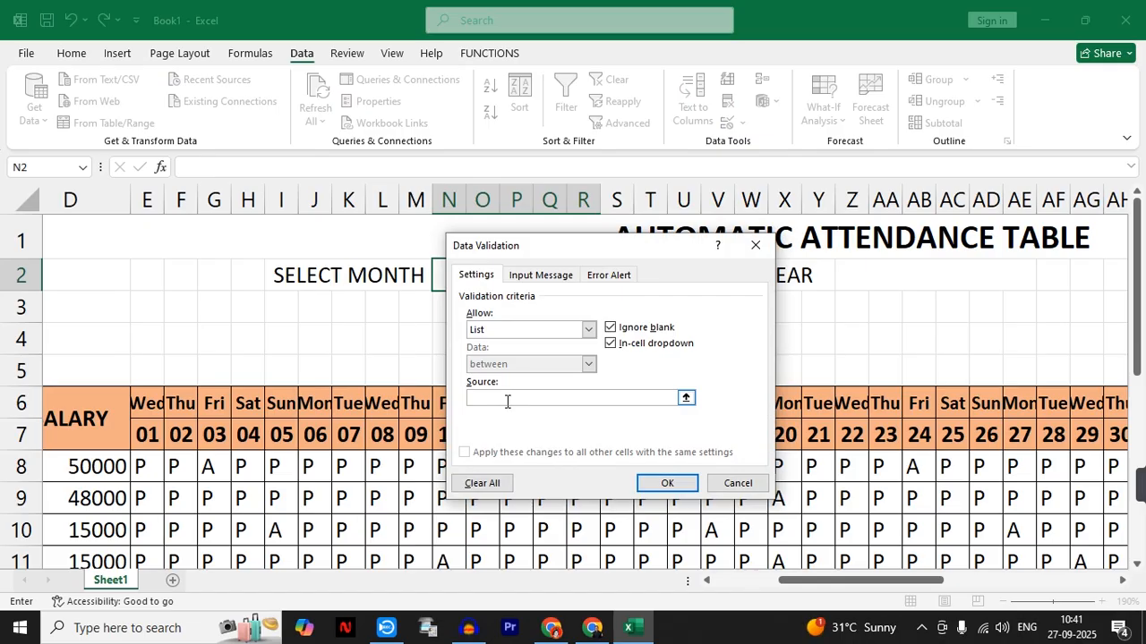
{"action": "type", "text": "JAN FEB"}
{"action": "left_click", "coordinate": [667, 483]}
- Try the month dropdown in N2 by switching between its entries, ending with FEB selected
{"action": "left_click", "coordinate": [607, 283]}
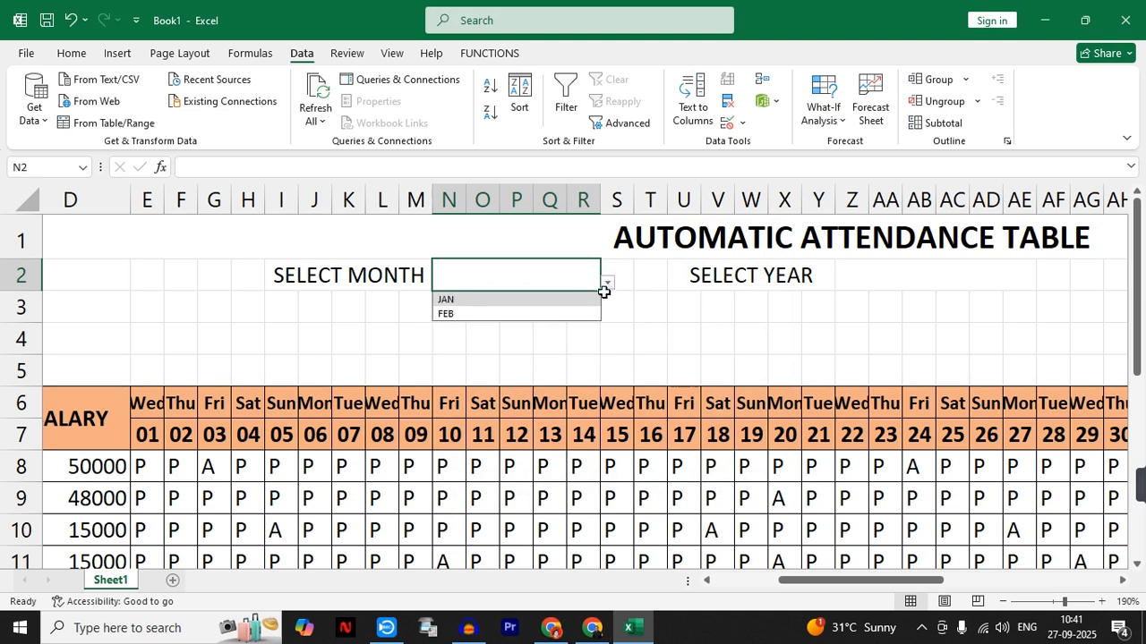
{"action": "left_click", "coordinate": [511, 314]}
{"action": "left_click", "coordinate": [607, 283]}
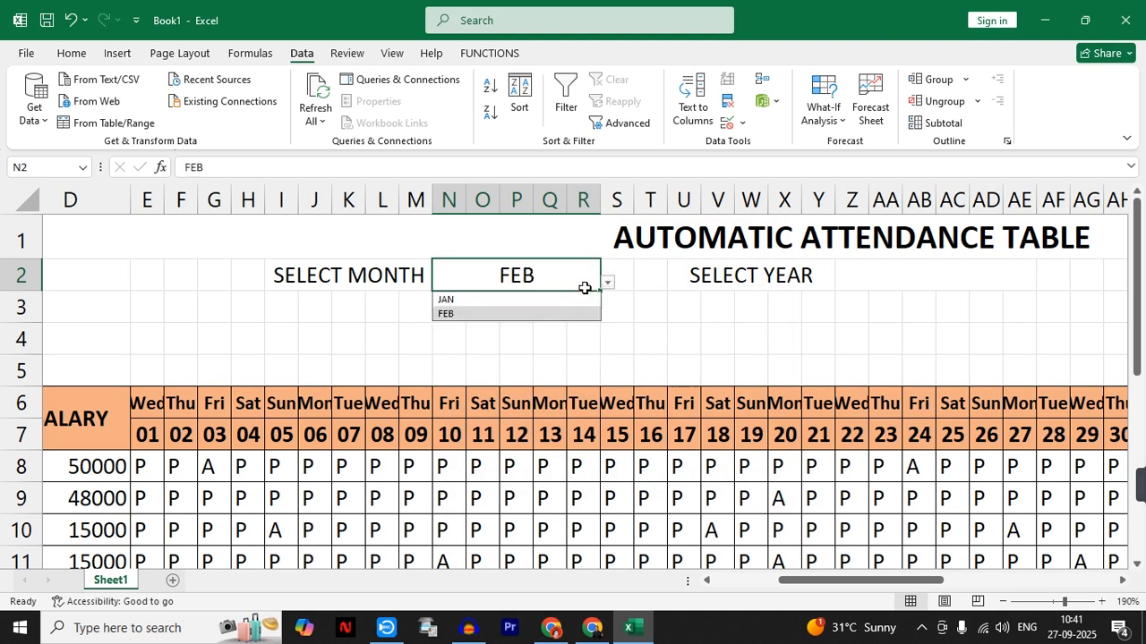
{"action": "left_click", "coordinate": [540, 299]}
{"action": "left_click", "coordinate": [607, 283]}
{"action": "left_click", "coordinate": [560, 311]}
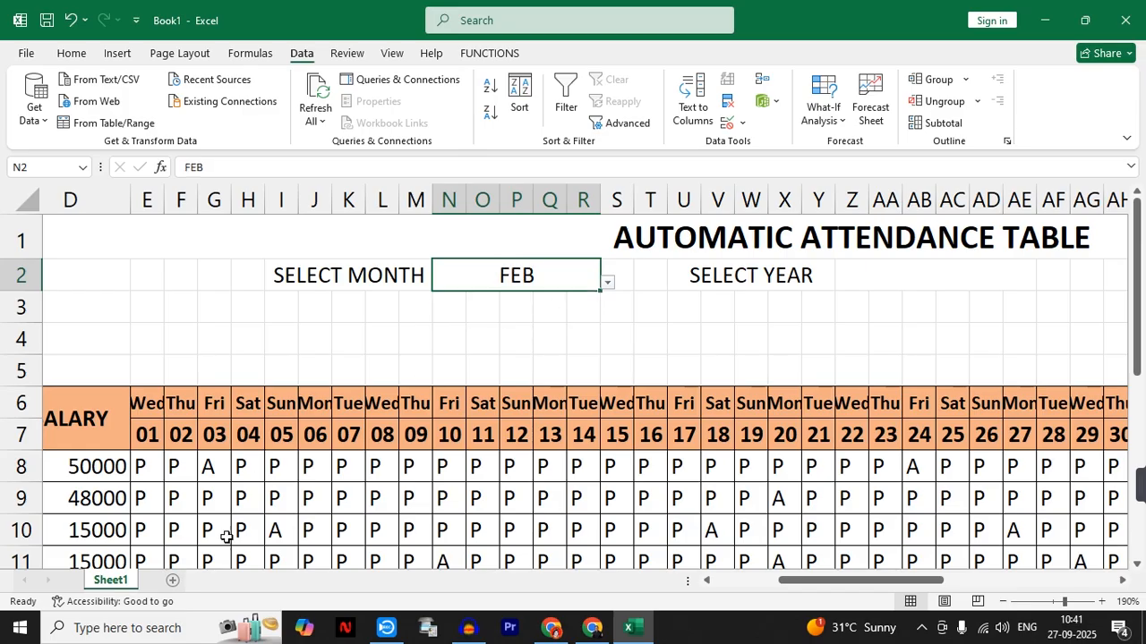
- Add a new worksheet, enter JAN in A3 and fill the month series down to DEC in A14
{"action": "left_click", "coordinate": [176, 580]}
{"action": "left_click", "coordinate": [67, 242]}
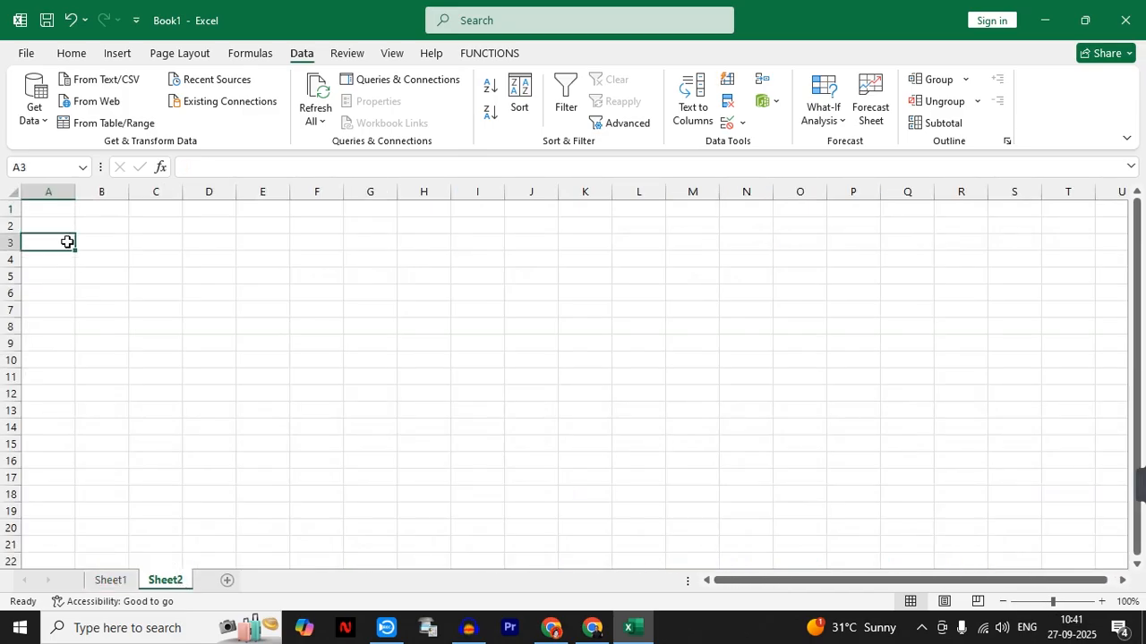
{"action": "type", "text": "JAN"}
{"action": "key", "text": "Return"}
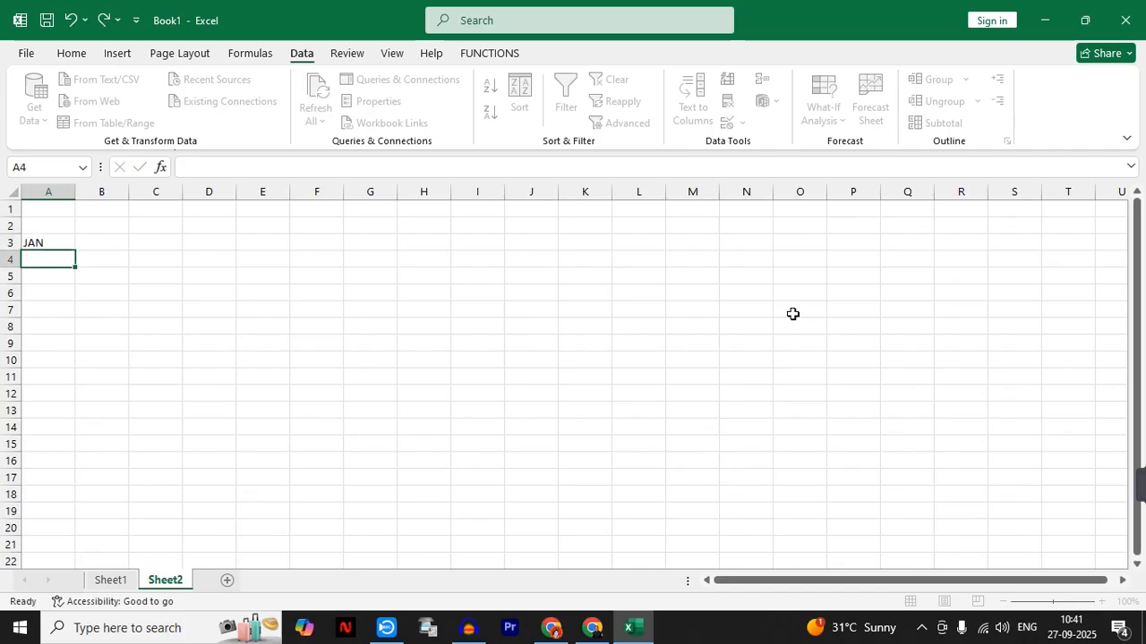
{"action": "left_click", "coordinate": [68, 247]}
{"action": "left_click_drag", "start_coordinate": [76, 251], "coordinate": [59, 430]}
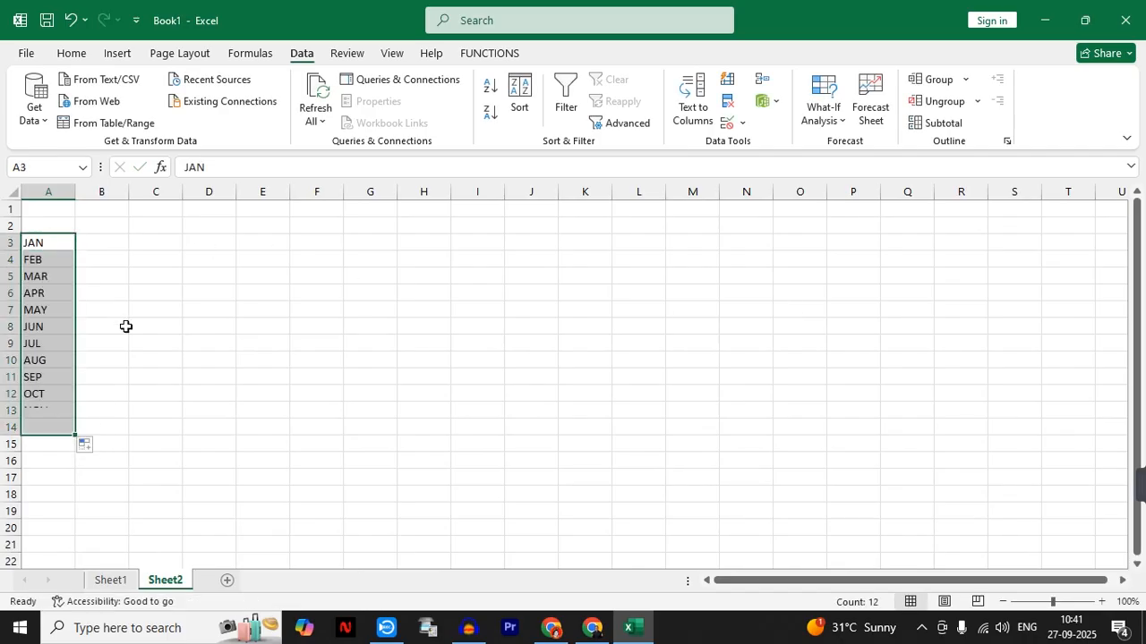
- Enter 2025 in C3 and 2026 in C4, and fill the year series down to 2036 in C14
{"action": "left_click", "coordinate": [146, 248]}
{"action": "type", "text": "2025"}
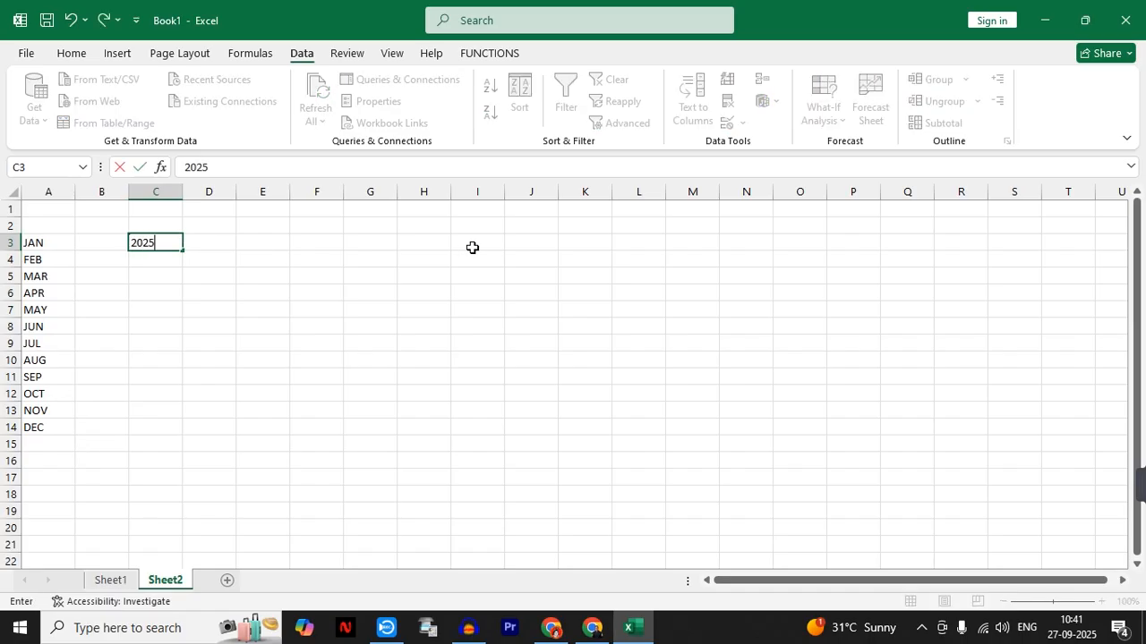
{"action": "key", "text": "Return"}
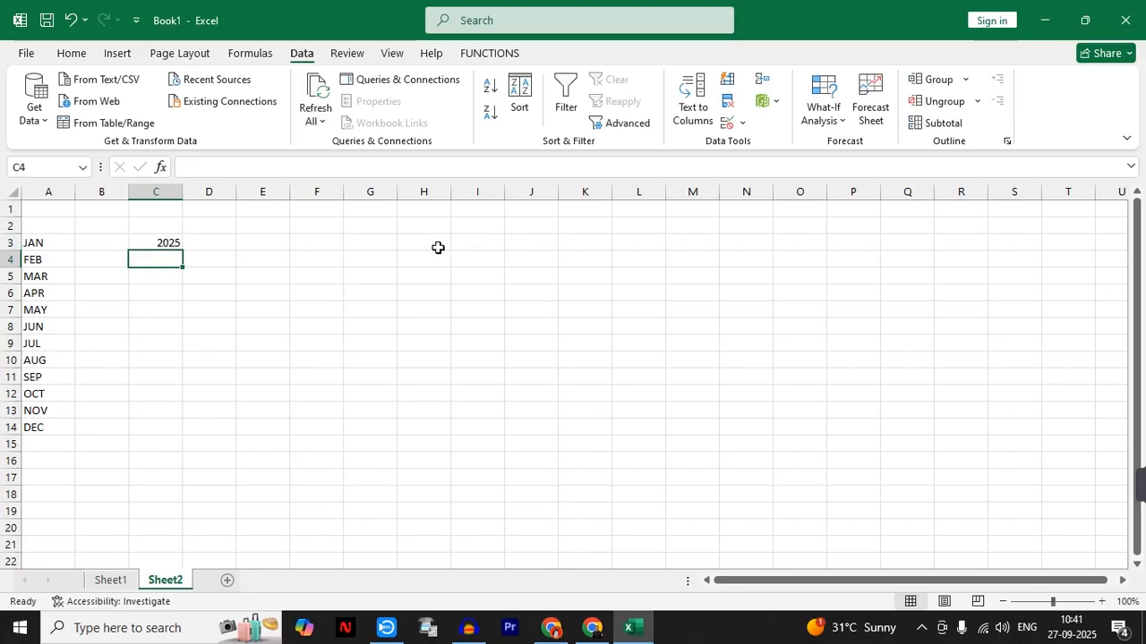
{"action": "type", "text": "2026"}
{"action": "key", "text": "Return"}
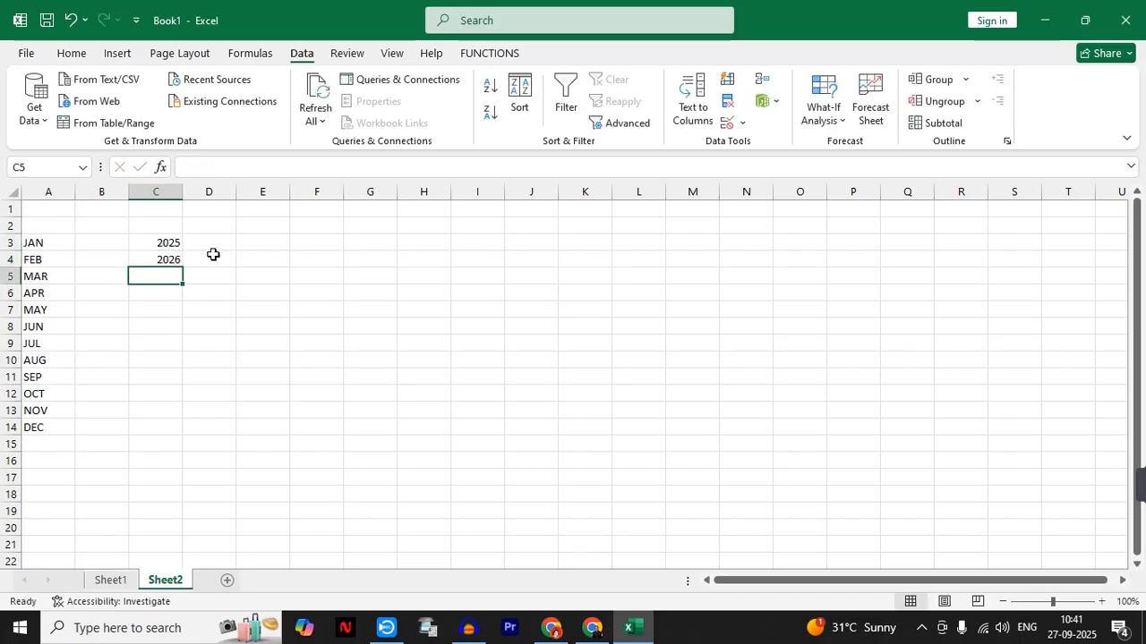
{"action": "left_click_drag", "start_coordinate": [169, 251], "coordinate": [182, 435]}
{"action": "left_click", "coordinate": [284, 409]}
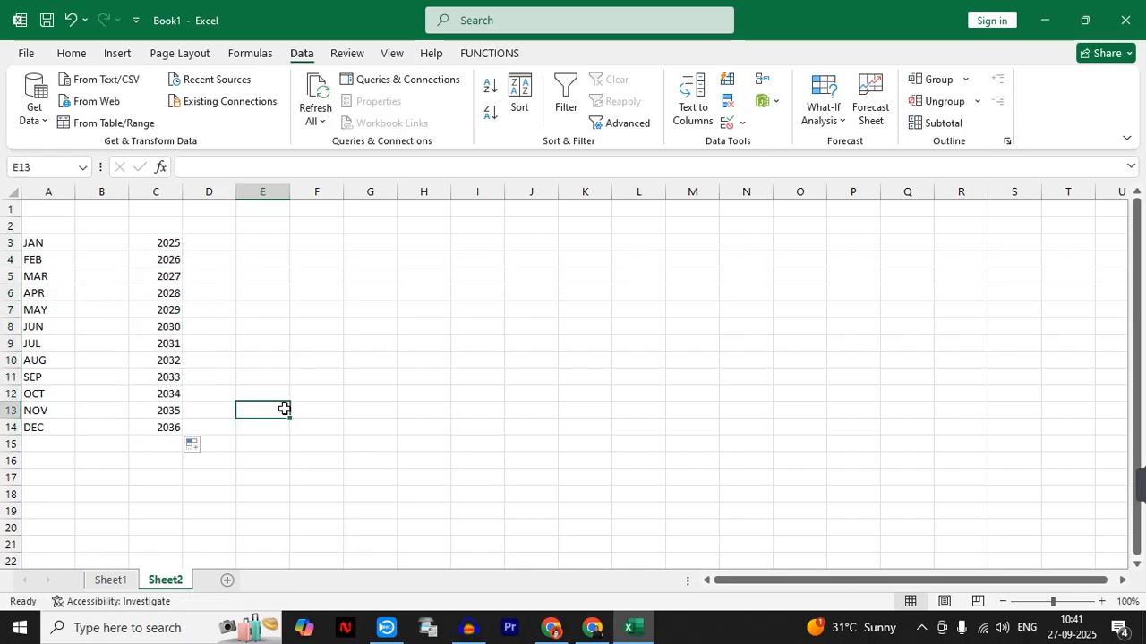
- Change the validation list source of N2 on Sheet1 to =Sheet2!$A$3:$A$14 and check its dropdown entries
{"action": "left_click", "coordinate": [110, 580]}
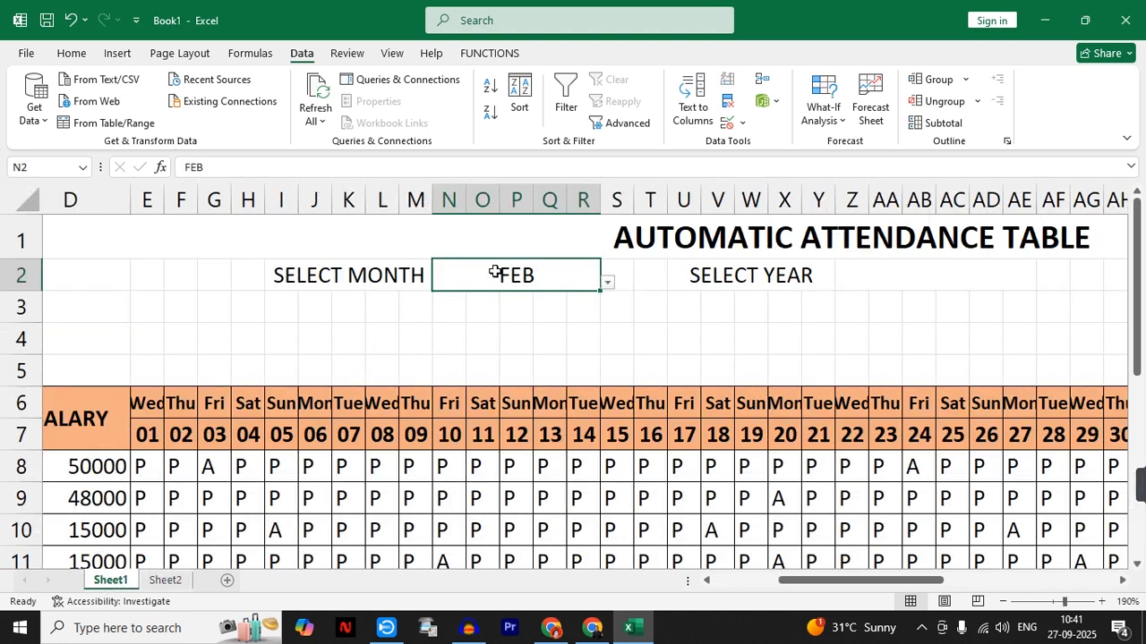
{"action": "left_click", "coordinate": [727, 123]}
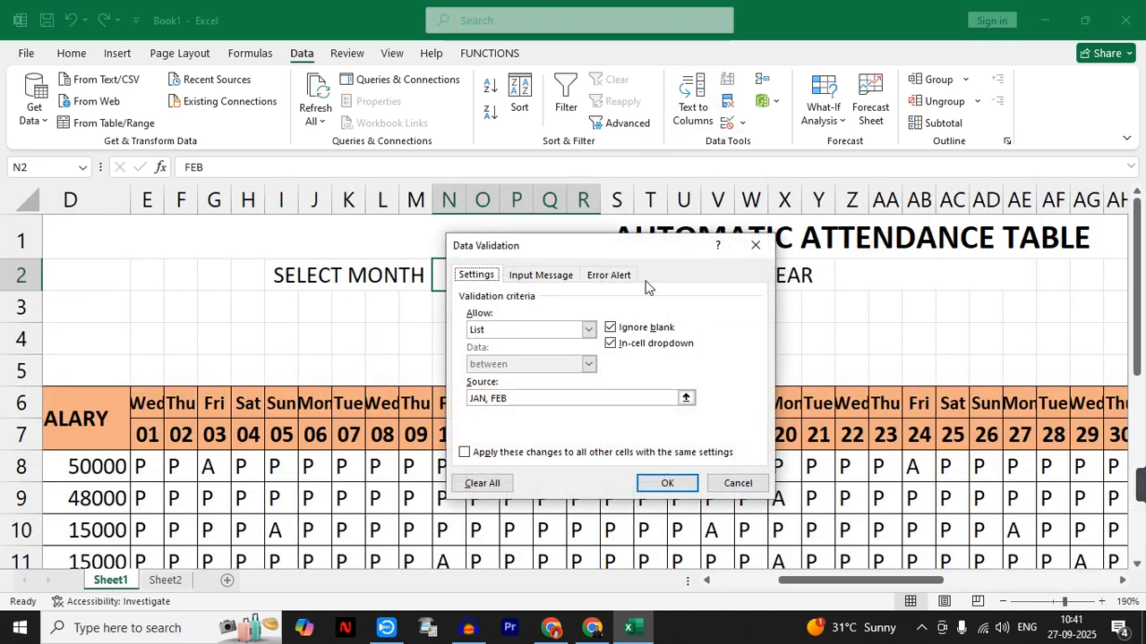
{"action": "left_click", "coordinate": [522, 394]}
{"action": "left_click_drag", "start_coordinate": [522, 393], "coordinate": [432, 394]}
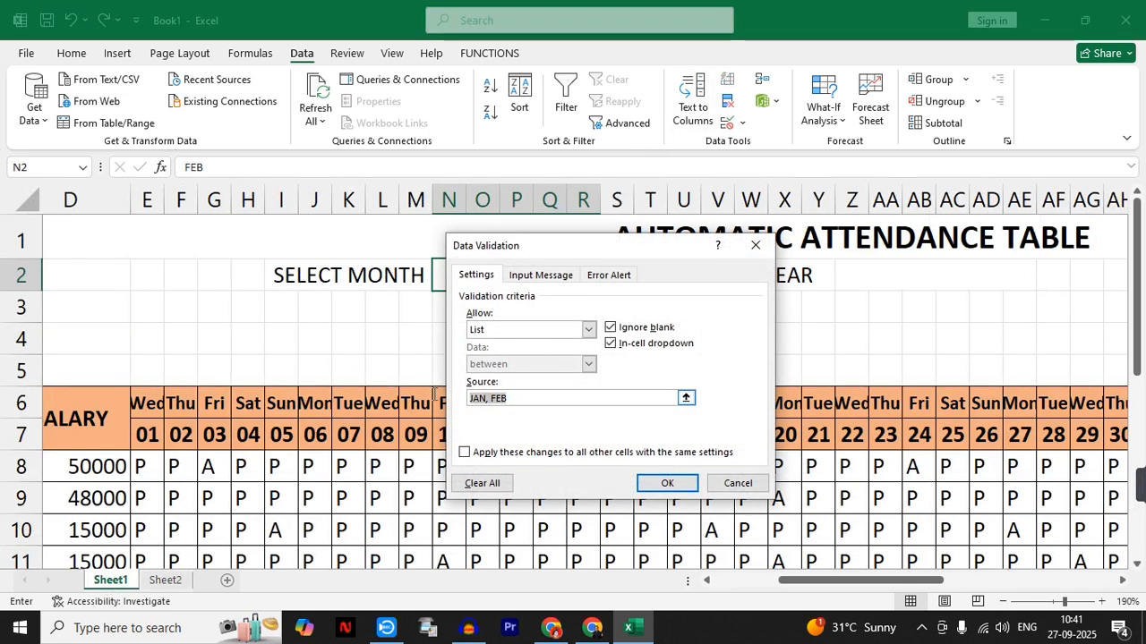
{"action": "type", "text": "="}
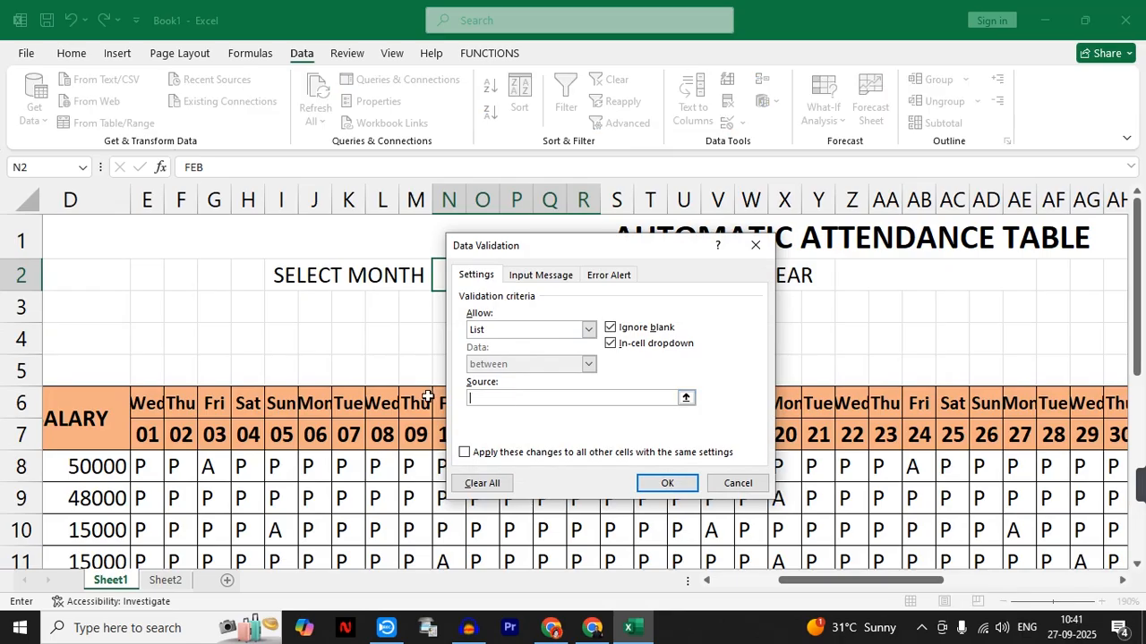
{"action": "left_click", "coordinate": [167, 582]}
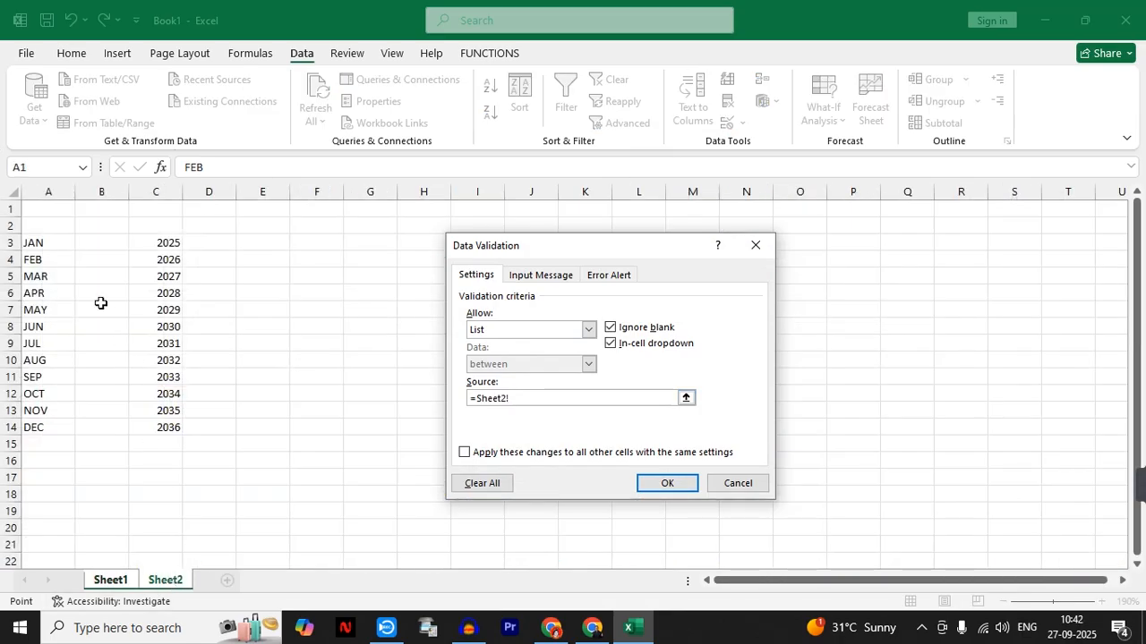
{"action": "left_click_drag", "start_coordinate": [54, 243], "coordinate": [43, 425]}
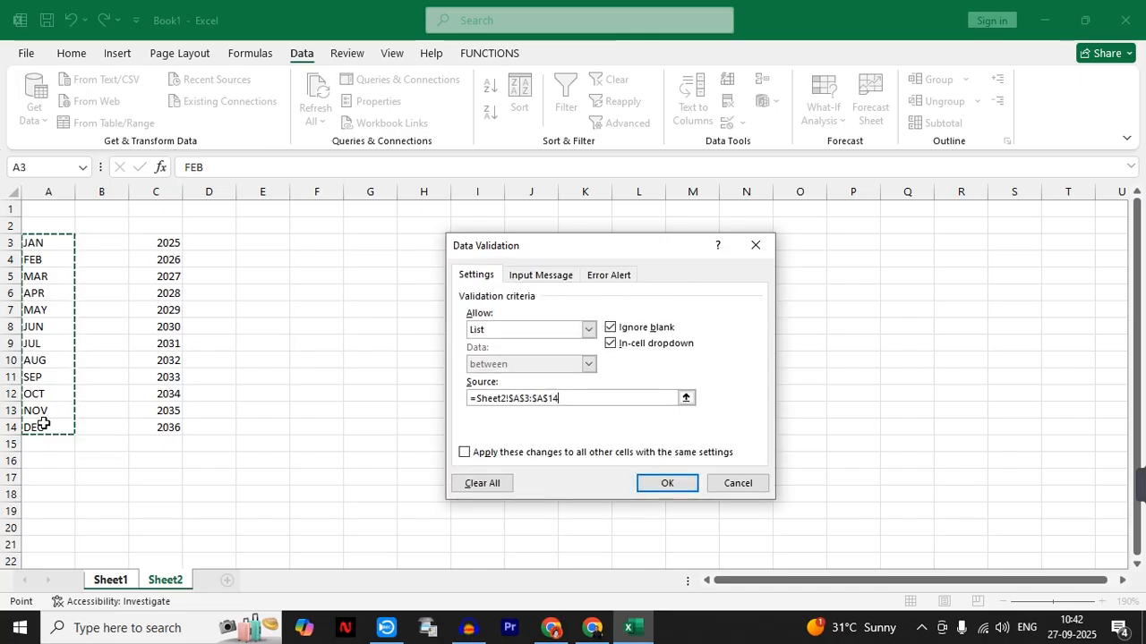
{"action": "left_click", "coordinate": [663, 483]}
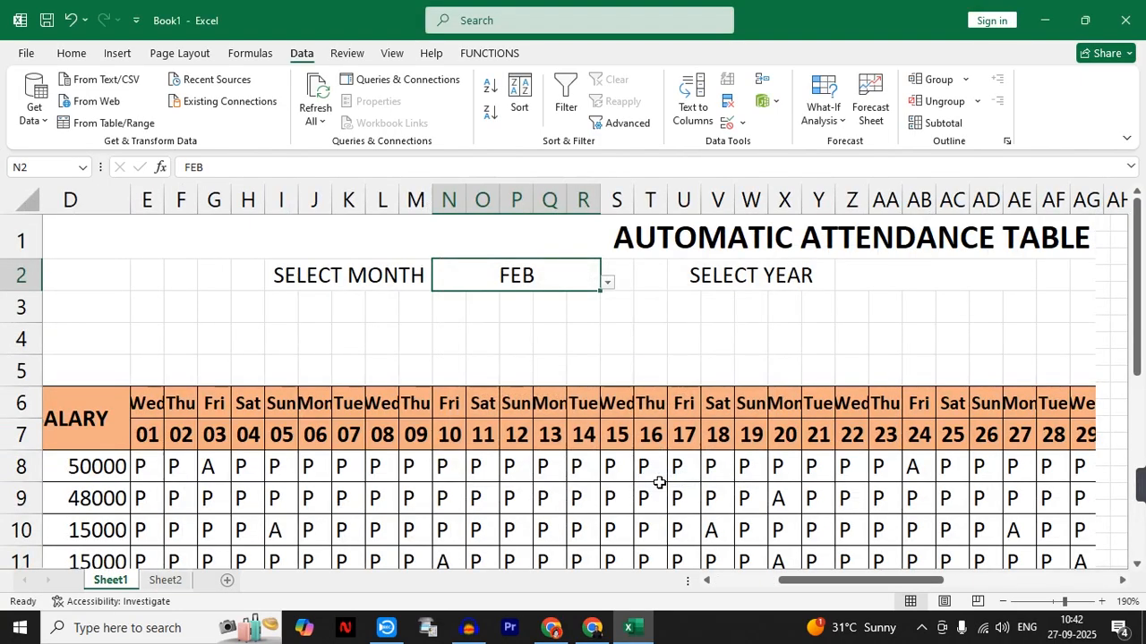
{"action": "left_click", "coordinate": [608, 283]}
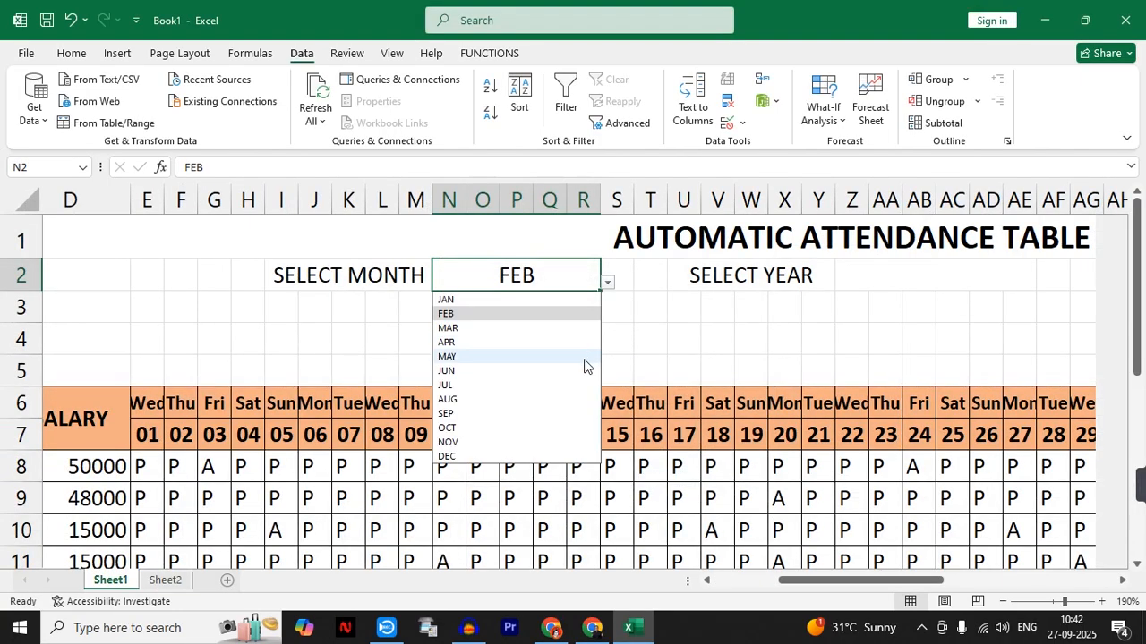
- Add list data validation to the merged cell Z2 beside SELECT YEAR, with the source =Sheet2!$C$3:$C$14
{"action": "left_click", "coordinate": [896, 273]}
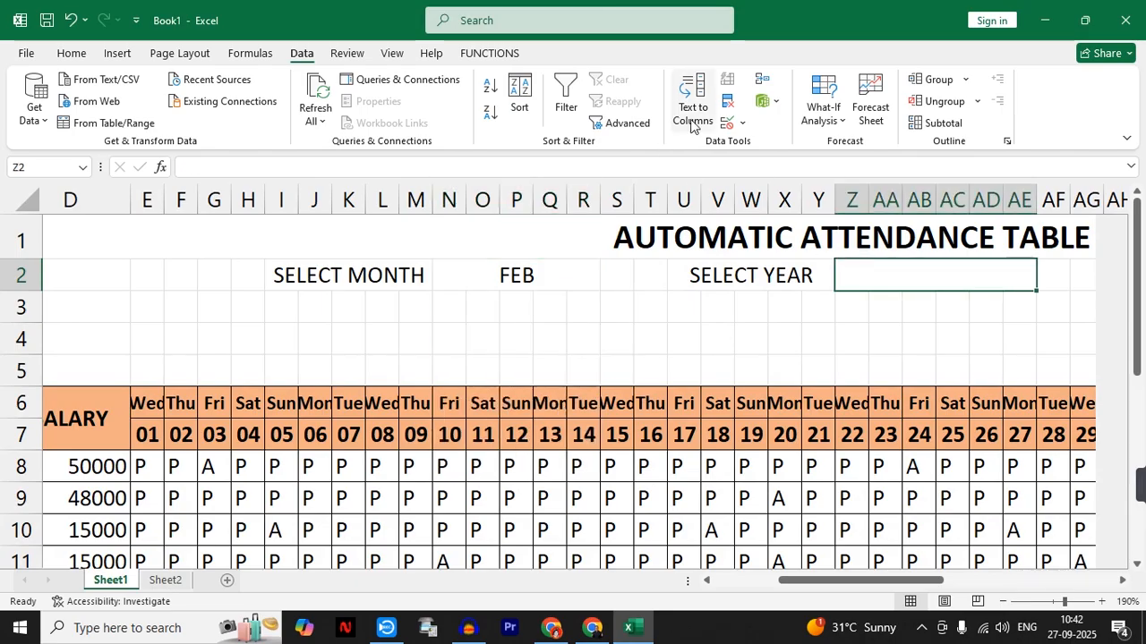
{"action": "left_click", "coordinate": [726, 122]}
{"action": "left_click", "coordinate": [588, 329]}
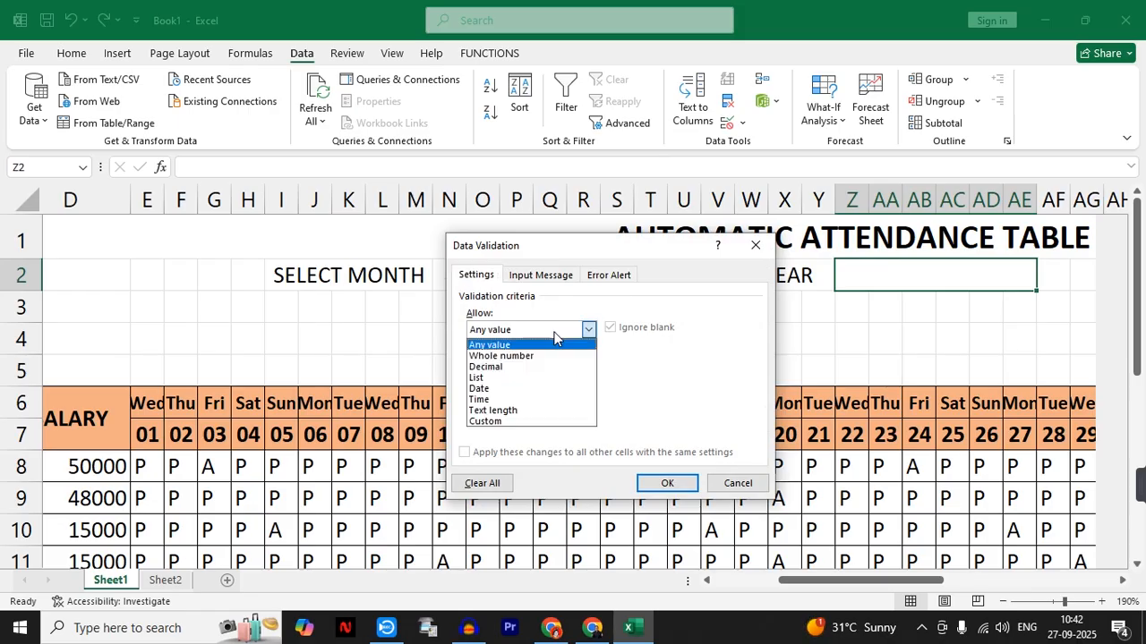
{"action": "left_click", "coordinate": [517, 378]}
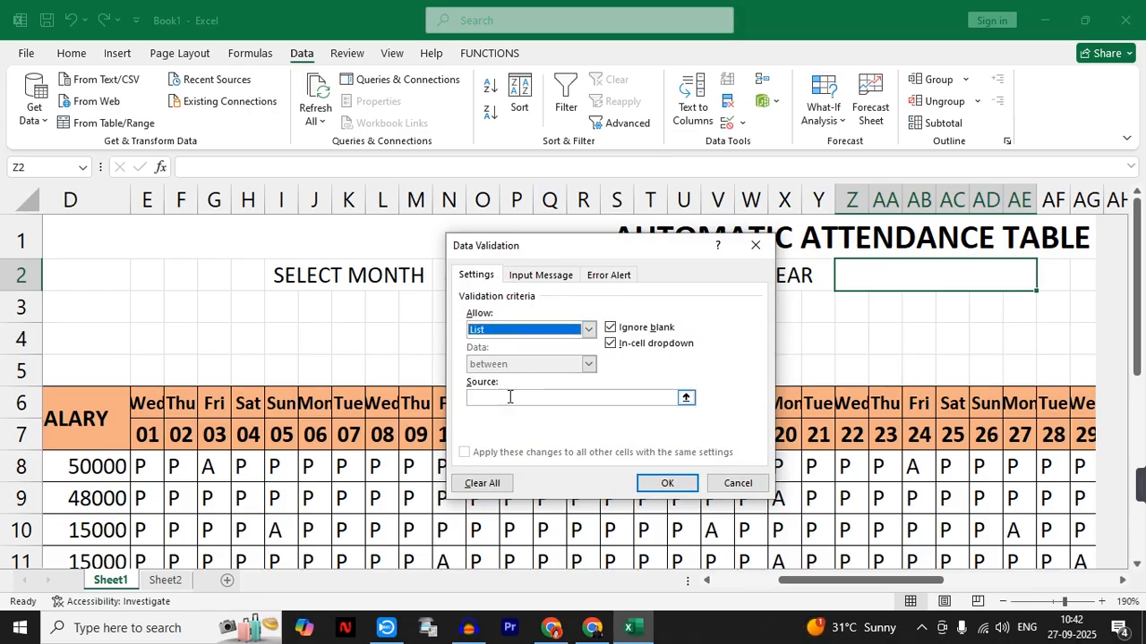
{"action": "left_click", "coordinate": [174, 580]}
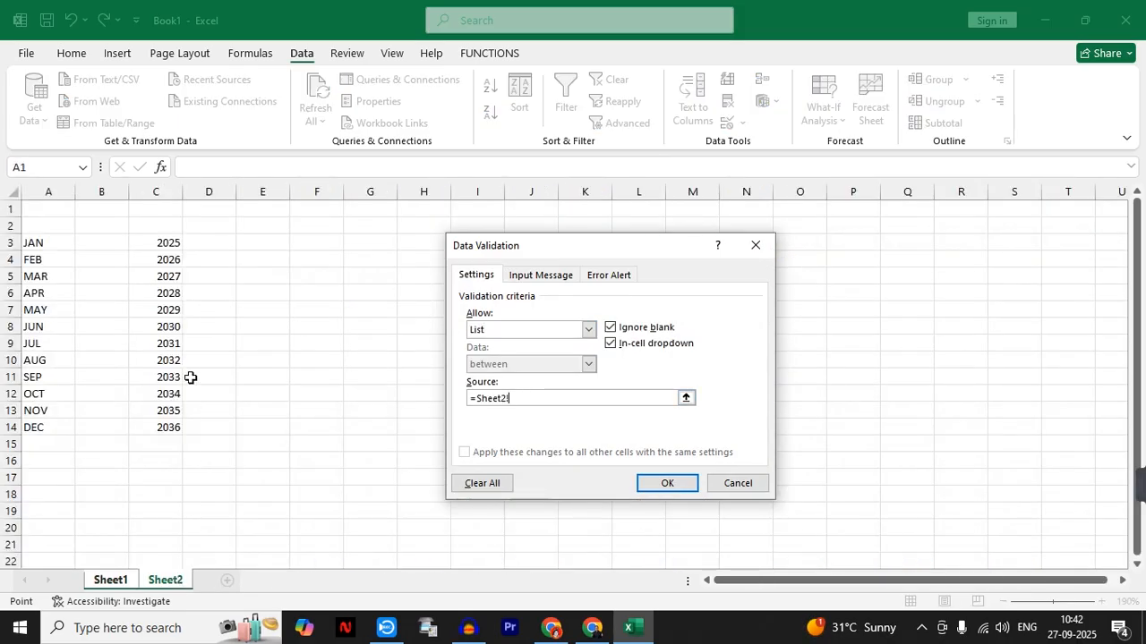
{"action": "left_click_drag", "start_coordinate": [158, 246], "coordinate": [155, 427]}
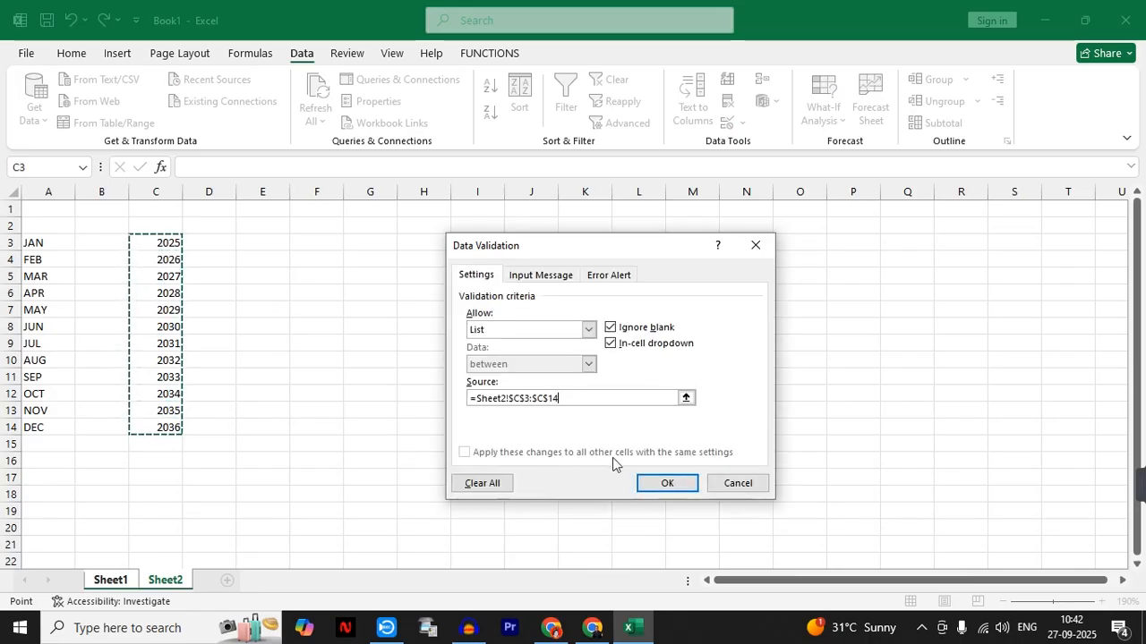
{"action": "left_click", "coordinate": [651, 479]}
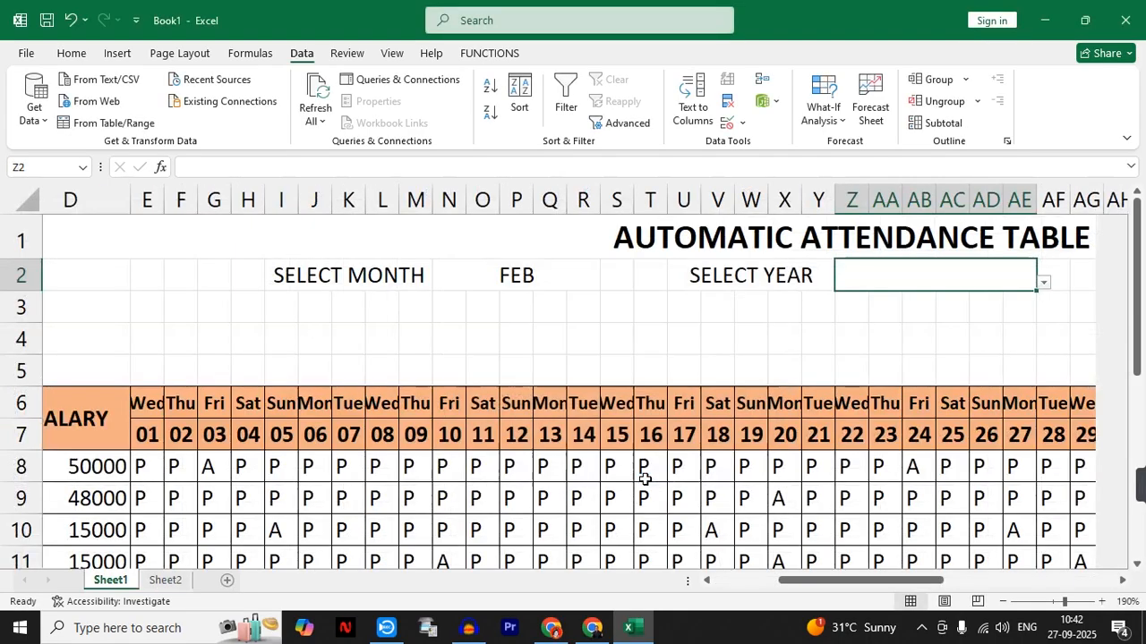
- Try the year dropdown in Z2 with different entries, ending with 2025 selected
{"action": "left_click", "coordinate": [1042, 284]}
{"action": "left_click", "coordinate": [908, 345]}
{"action": "left_click", "coordinate": [1043, 284]}
{"action": "left_click", "coordinate": [913, 303]}
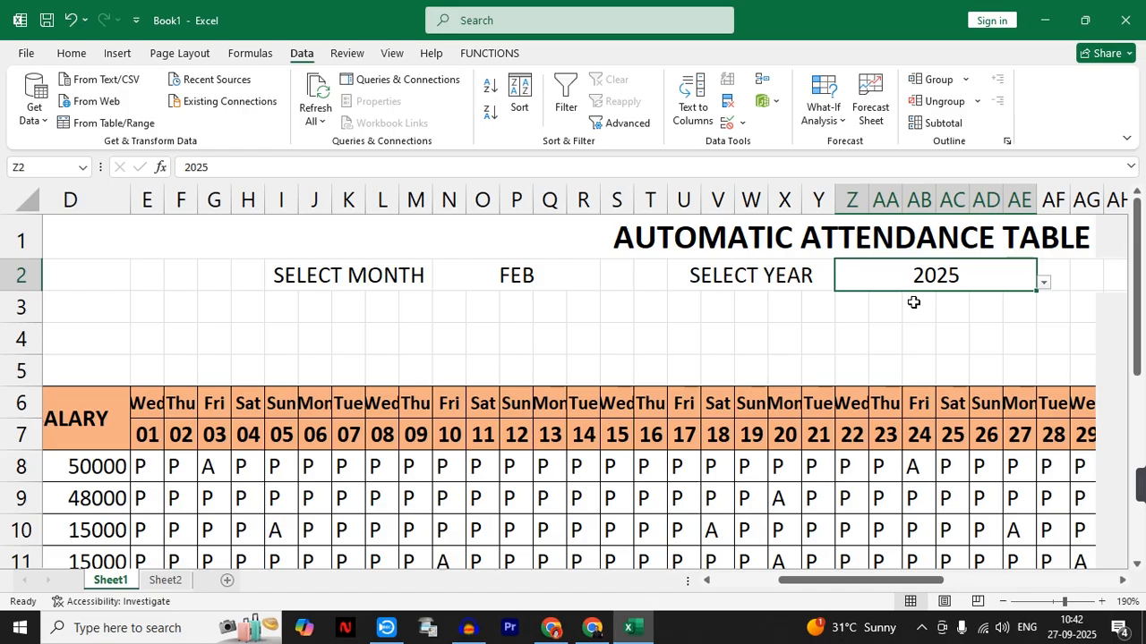
{"action": "left_click_drag", "start_coordinate": [245, 335], "coordinate": [351, 338]}
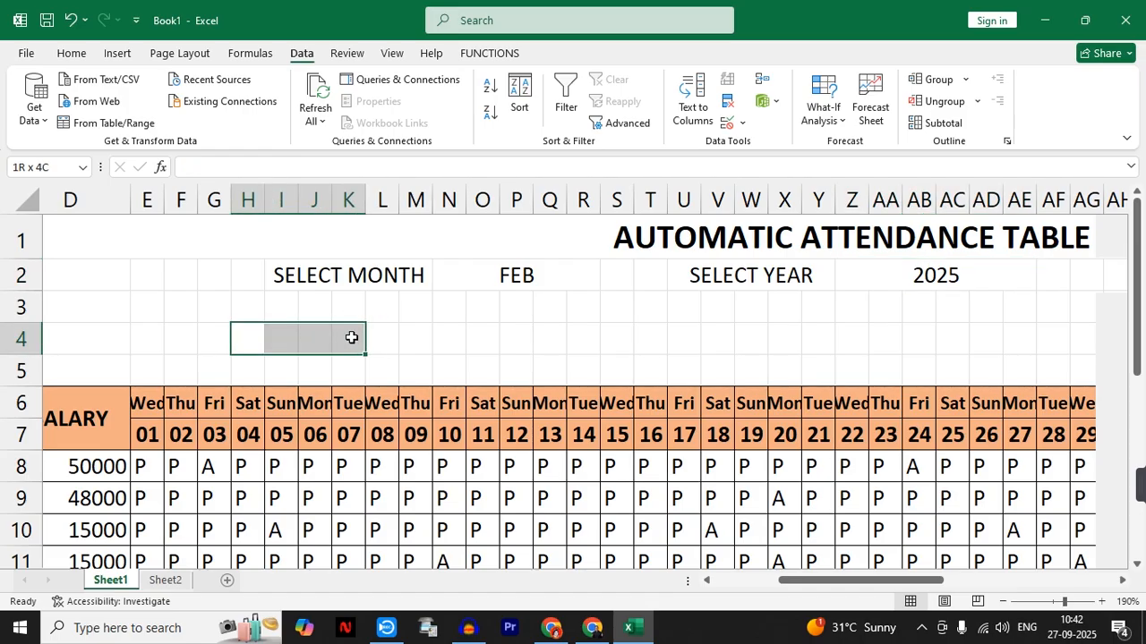
{"action": "left_click_drag", "start_coordinate": [238, 334], "coordinate": [375, 338]}
{"action": "left_click_drag", "start_coordinate": [650, 338], "coordinate": [770, 338]}
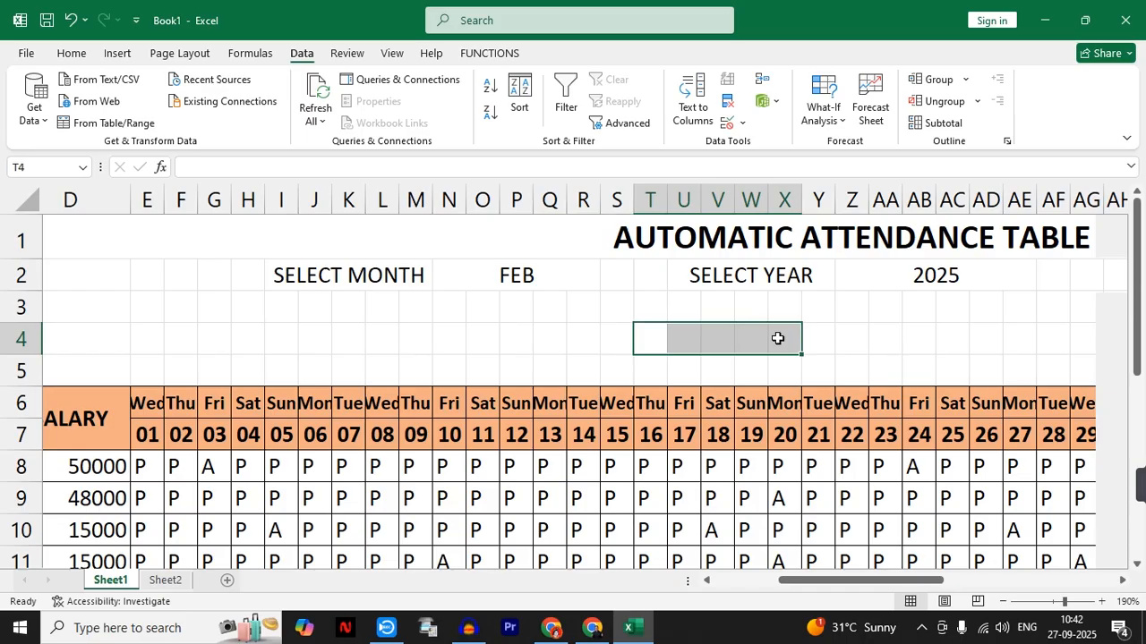
{"action": "left_click", "coordinate": [265, 328]}
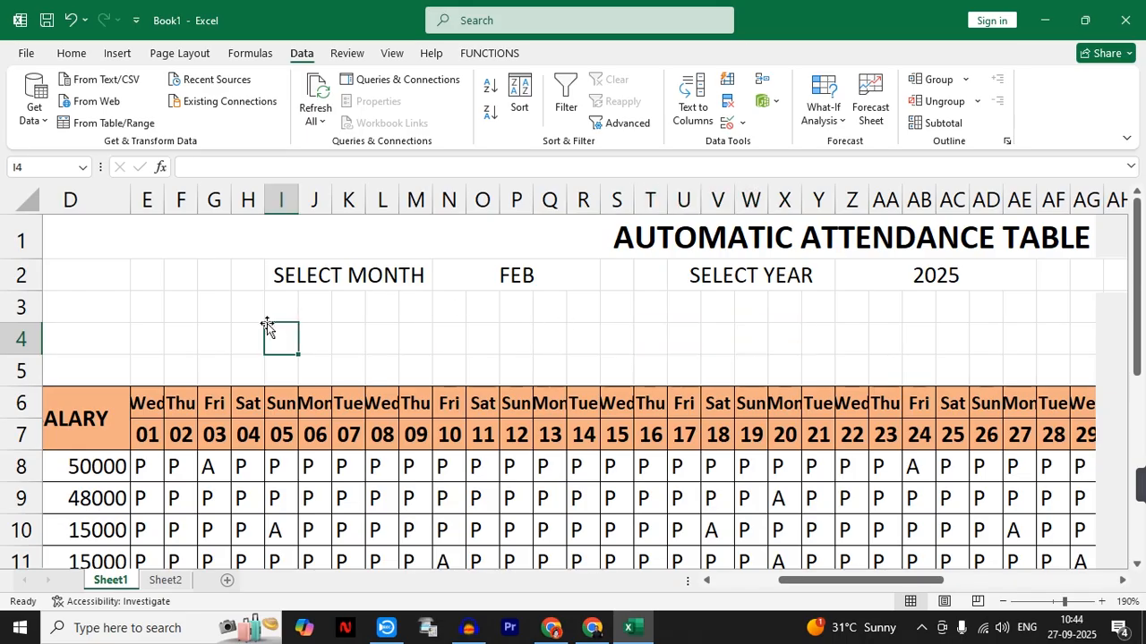
- Merge and center I3:M3 below SELECT MONTH and enter the label START DATE
{"action": "left_click_drag", "start_coordinate": [291, 307], "coordinate": [407, 307]}
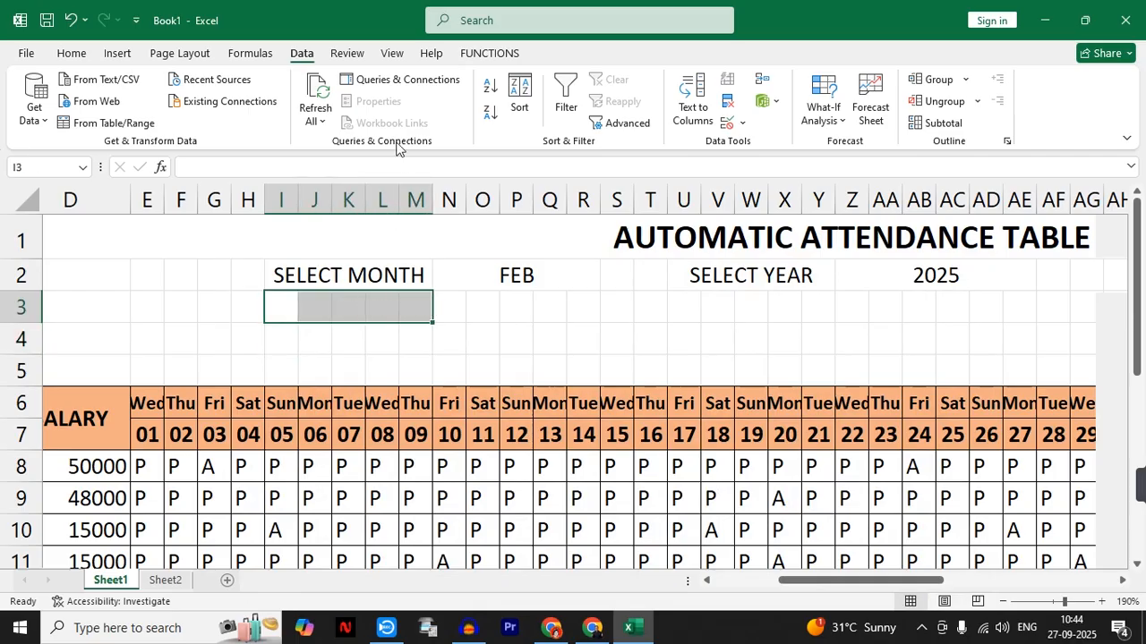
{"action": "left_click", "coordinate": [72, 54]}
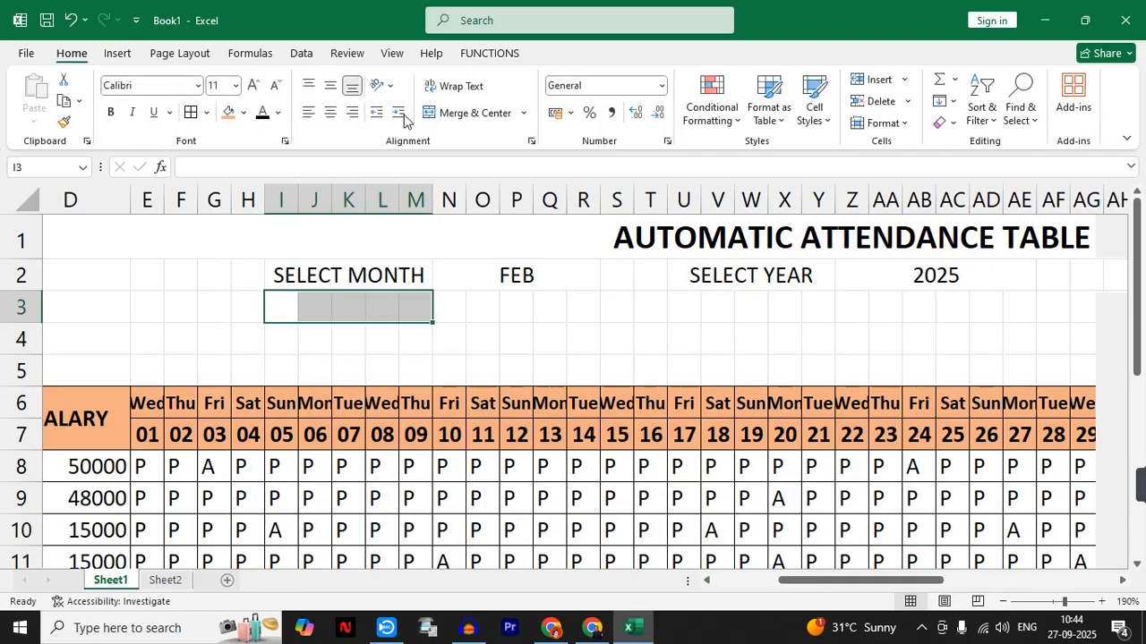
{"action": "left_click", "coordinate": [454, 114]}
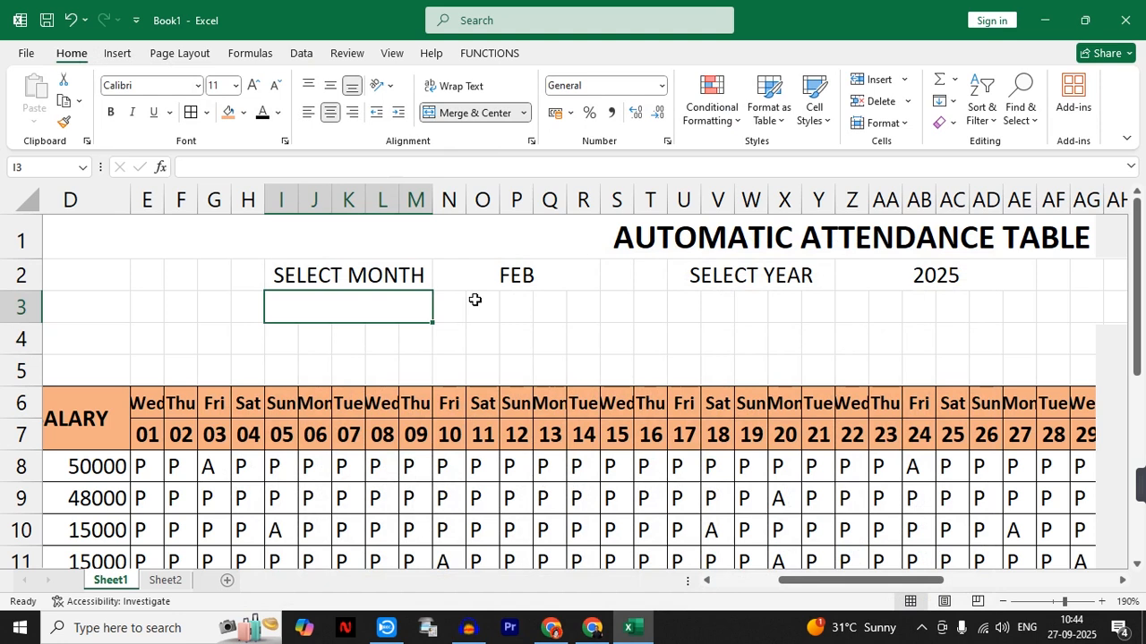
{"action": "type", "text": "START"}
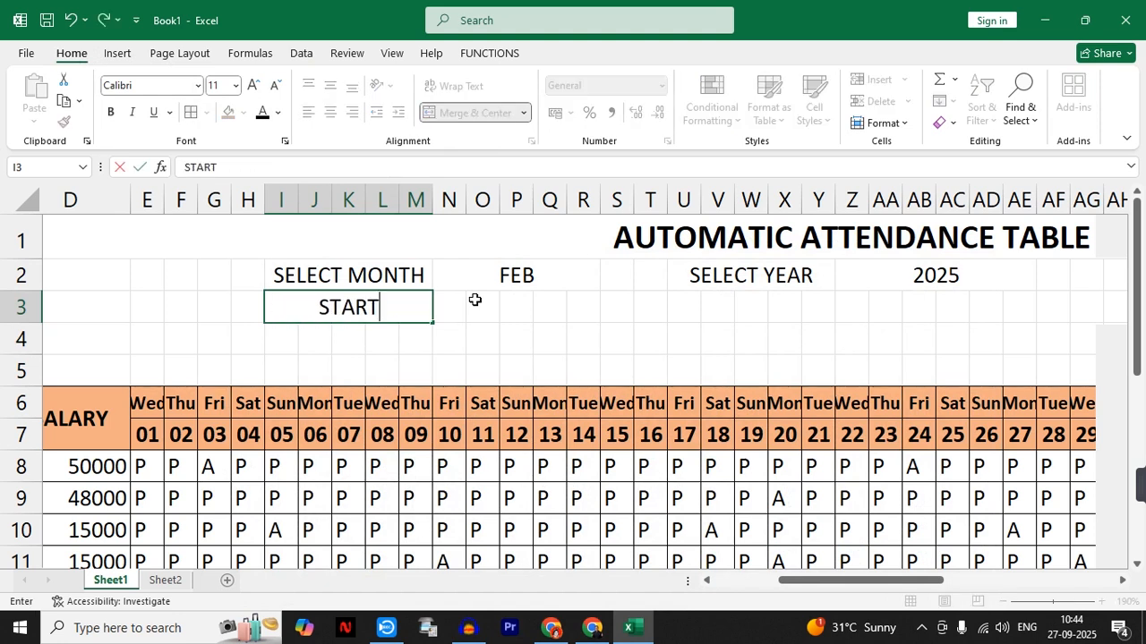
{"action": "type", "text": " DATE"}
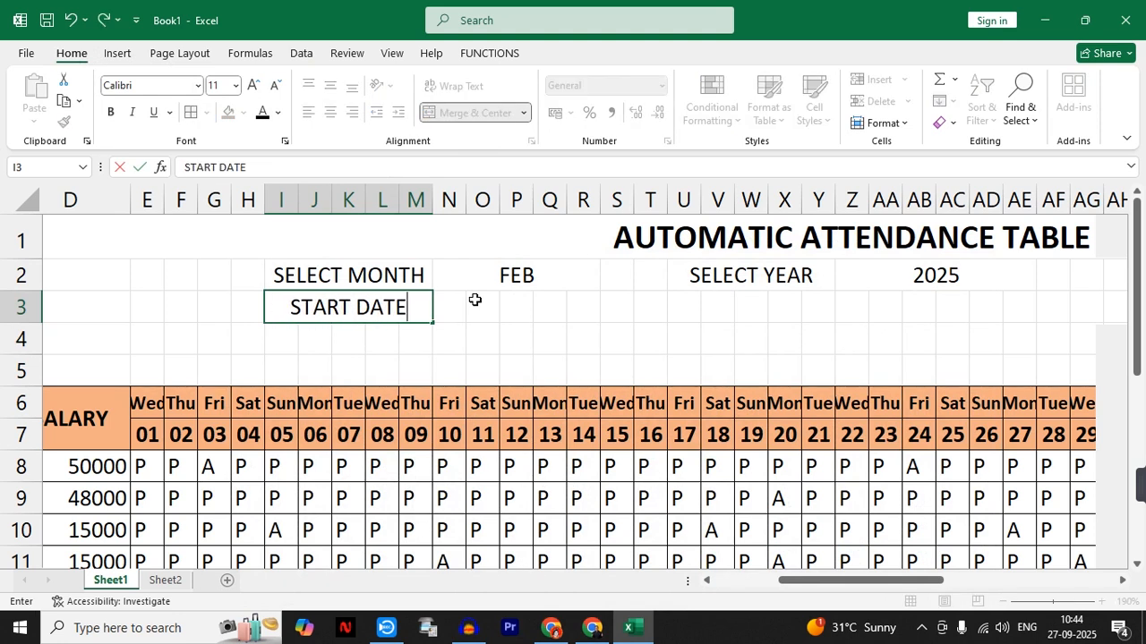
{"action": "key", "text": "Tab"}
- Merge and center N3:R3 and enter the formula =DATEVALUE(01&N2&Z2) beside START DATE
{"action": "left_click_drag", "start_coordinate": [453, 301], "coordinate": [580, 304]}
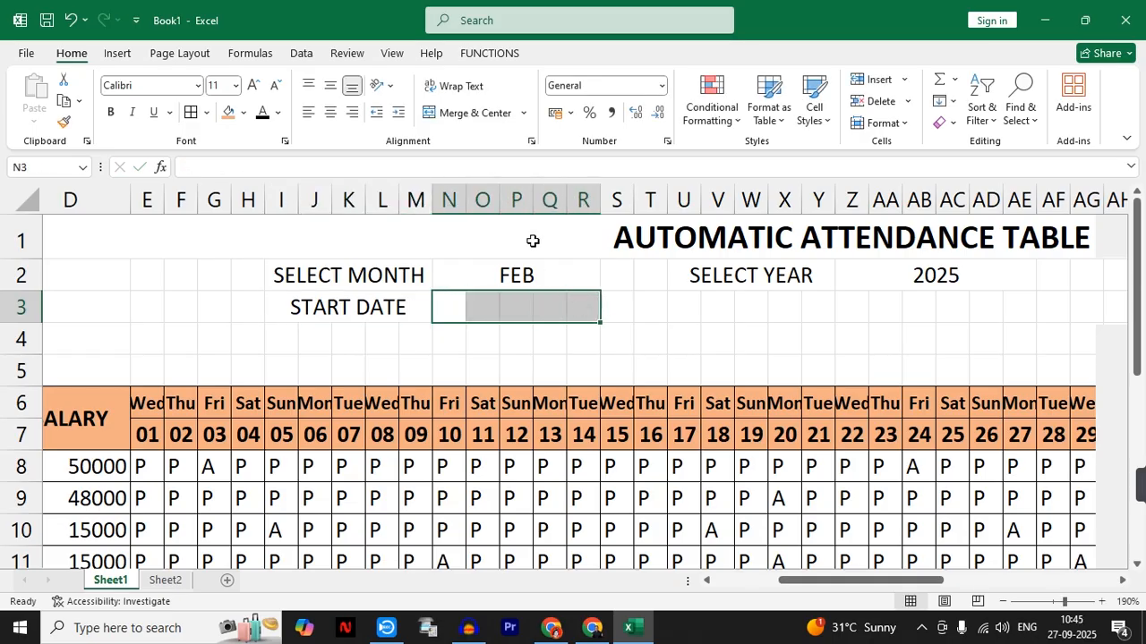
{"action": "left_click", "coordinate": [469, 113]}
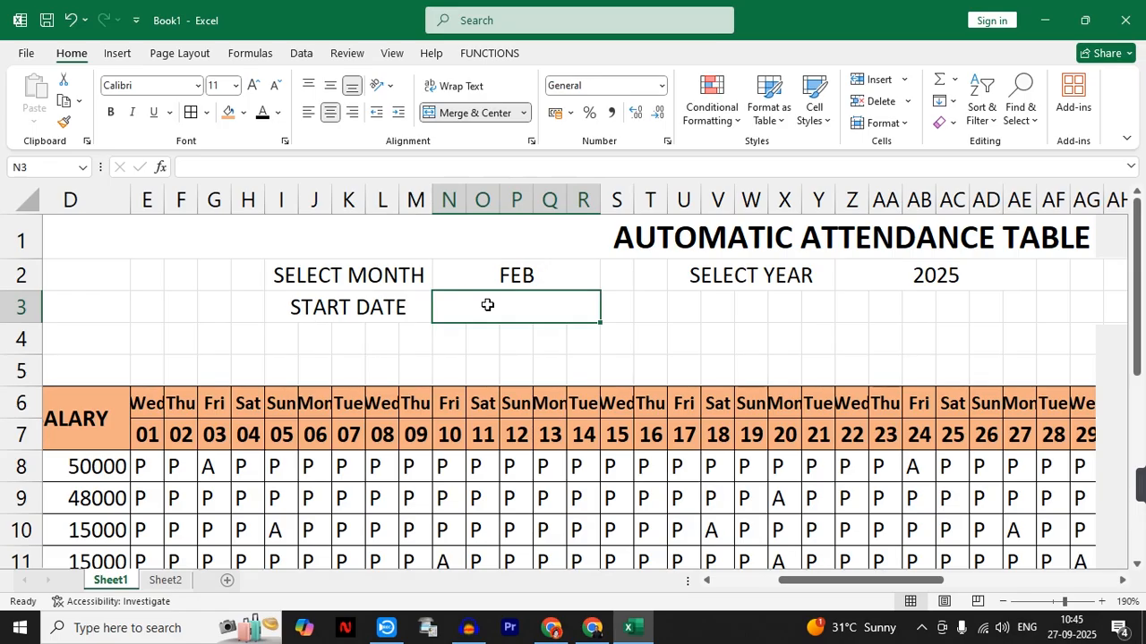
{"action": "type", "text": "=D"}
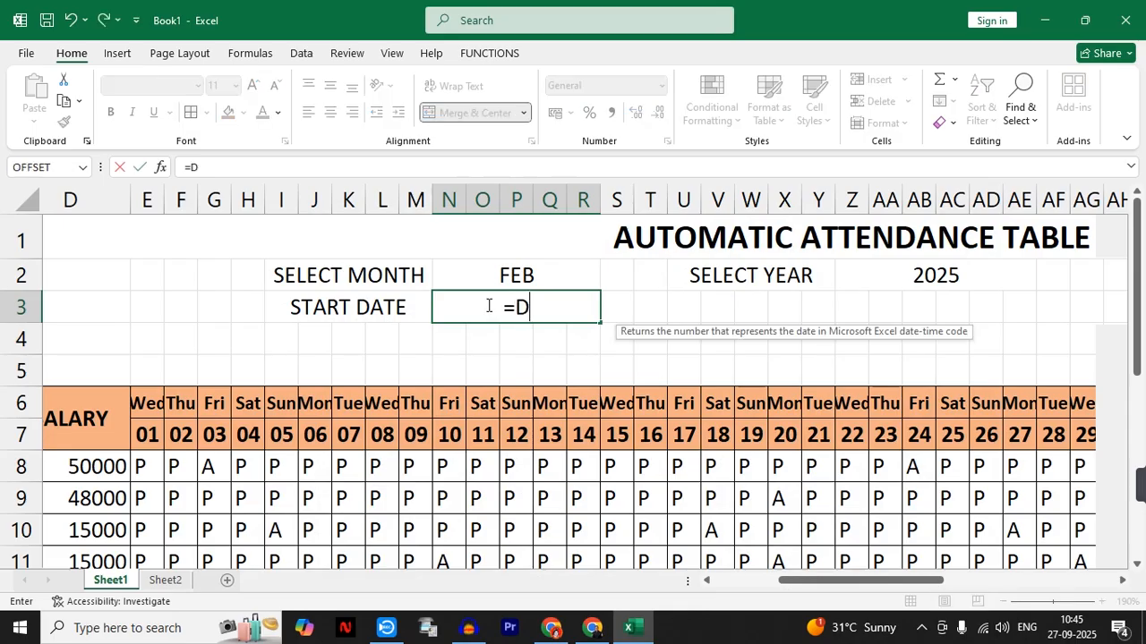
{"action": "type", "text": "ATEVALUE"}
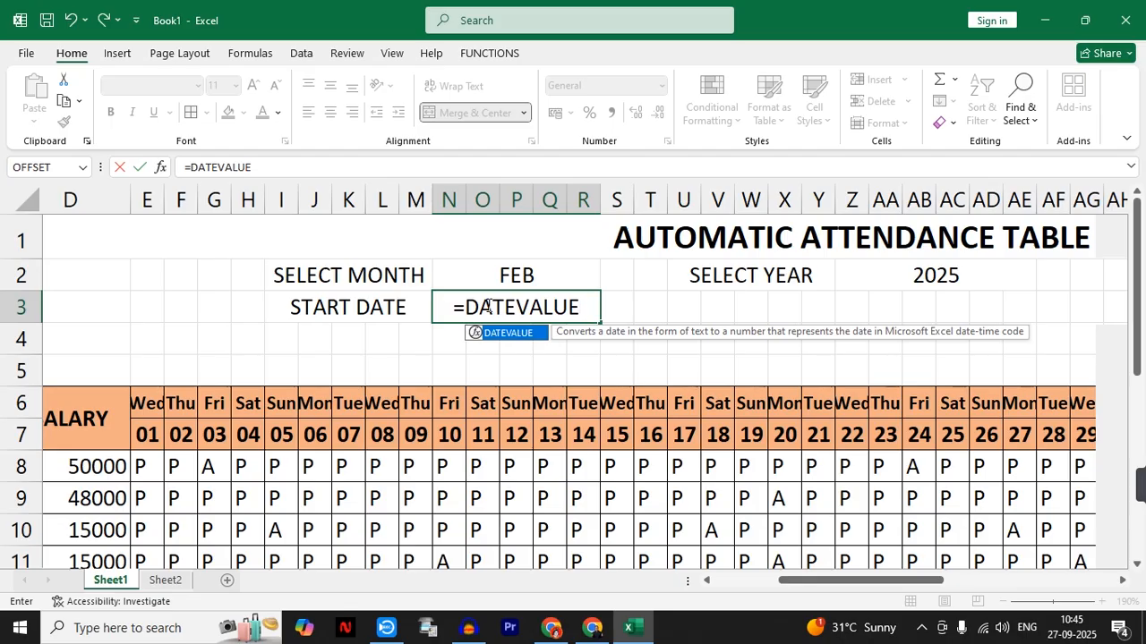
{"action": "type", "text": "("}
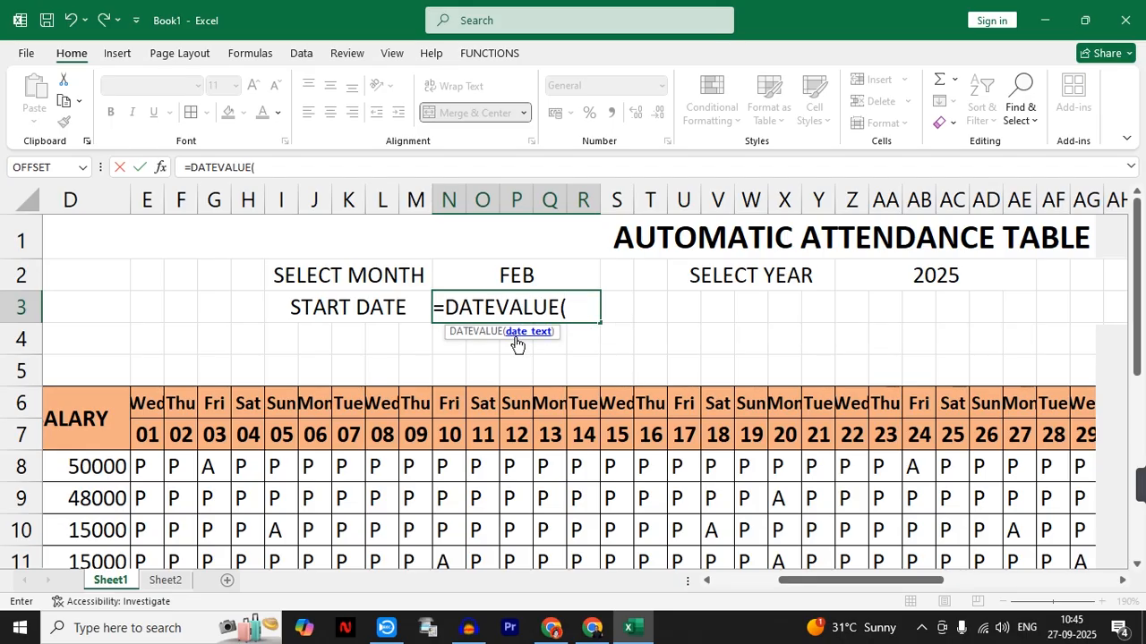
{"action": "type", "text": "01&"}
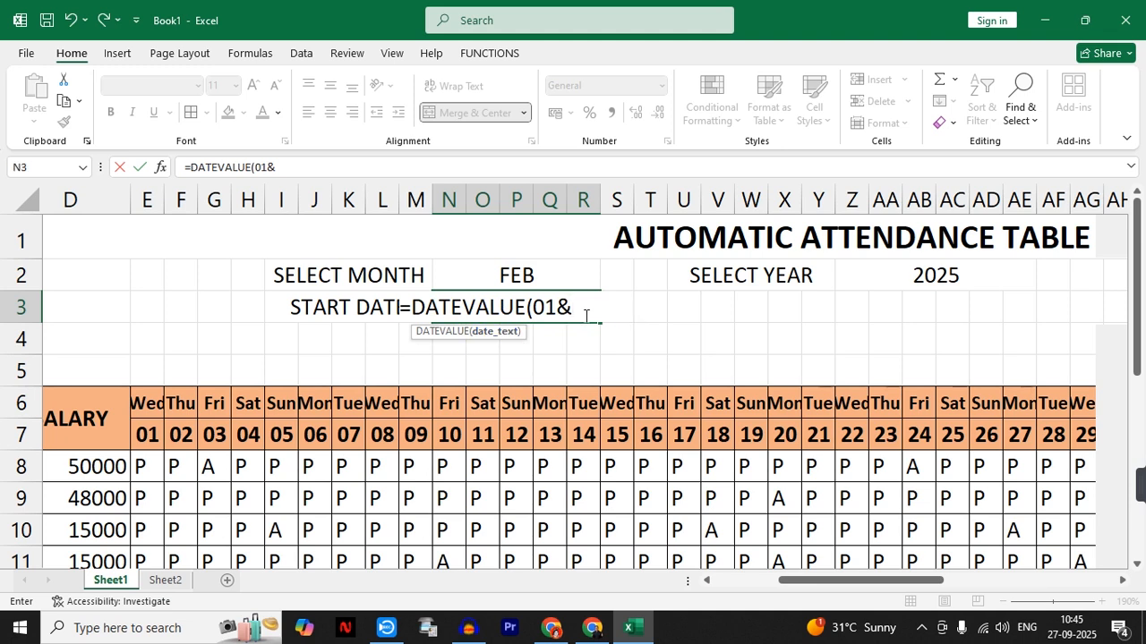
{"action": "left_click", "coordinate": [516, 274]}
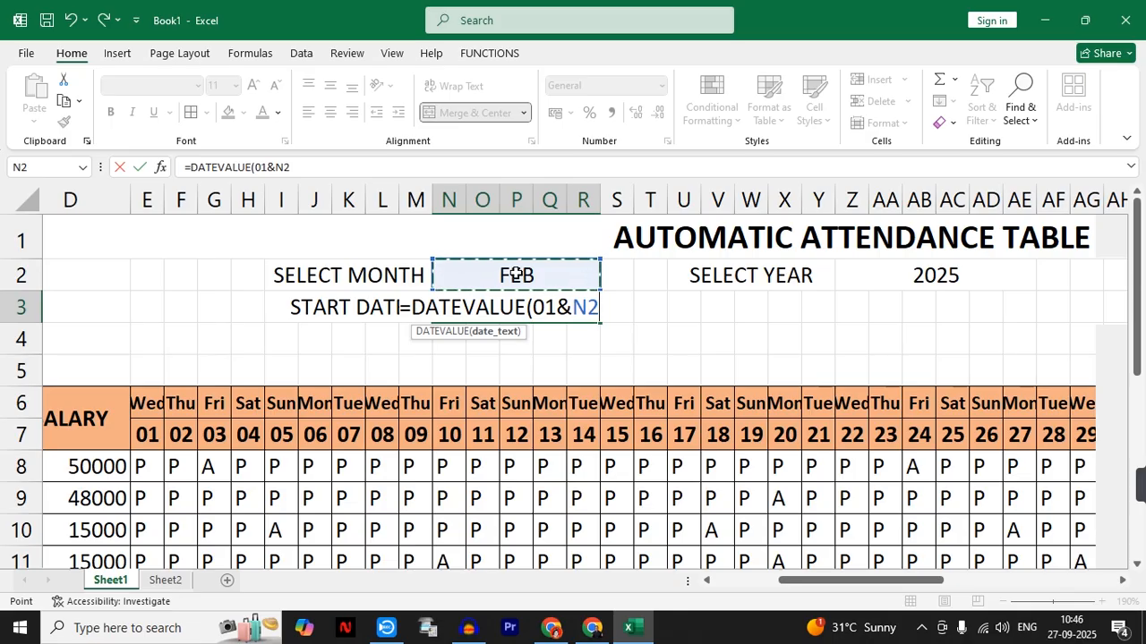
{"action": "type", "text": "&"}
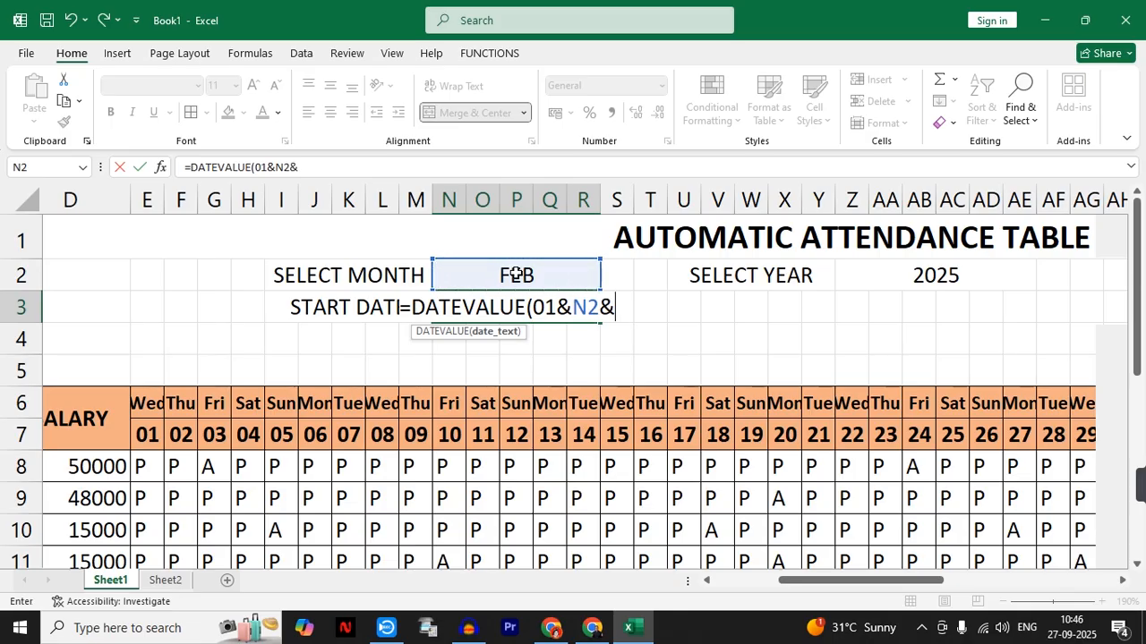
{"action": "left_click", "coordinate": [939, 274]}
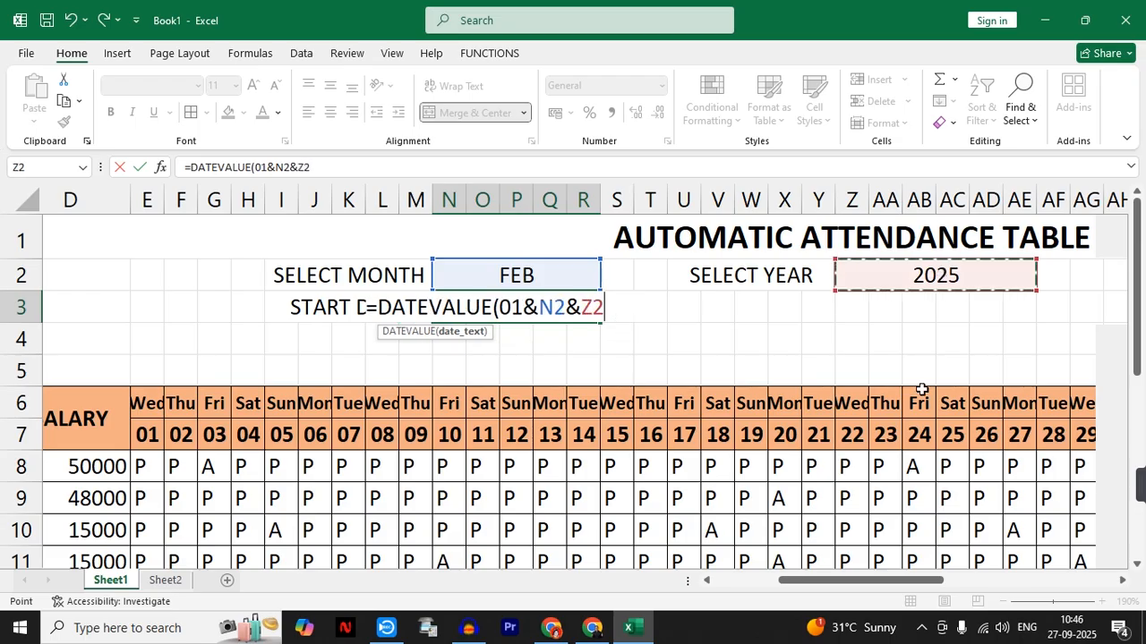
{"action": "type", "text": ")"}
{"action": "key", "text": "Return"}
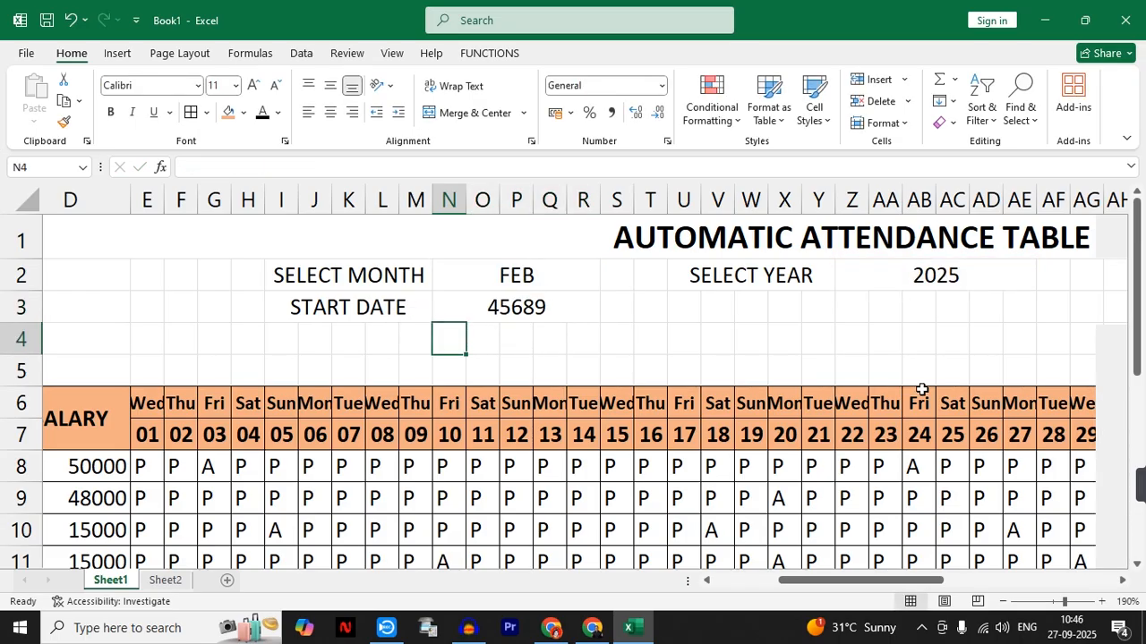
- Format the start date in N3 as Short Date
{"action": "left_click", "coordinate": [540, 314]}
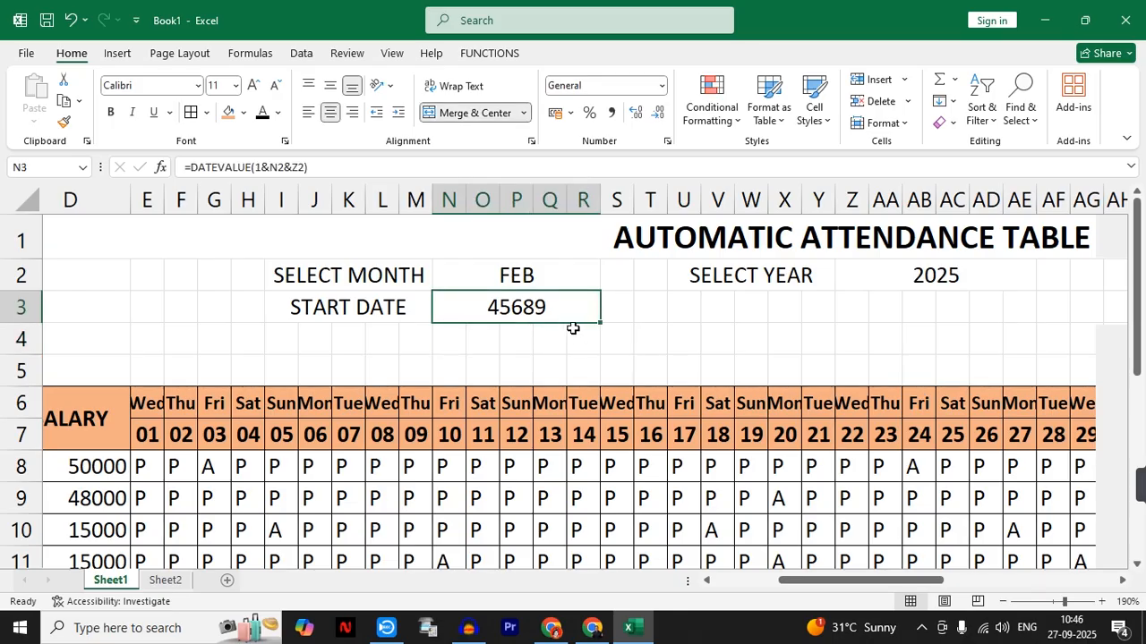
{"action": "left_click", "coordinate": [663, 86]}
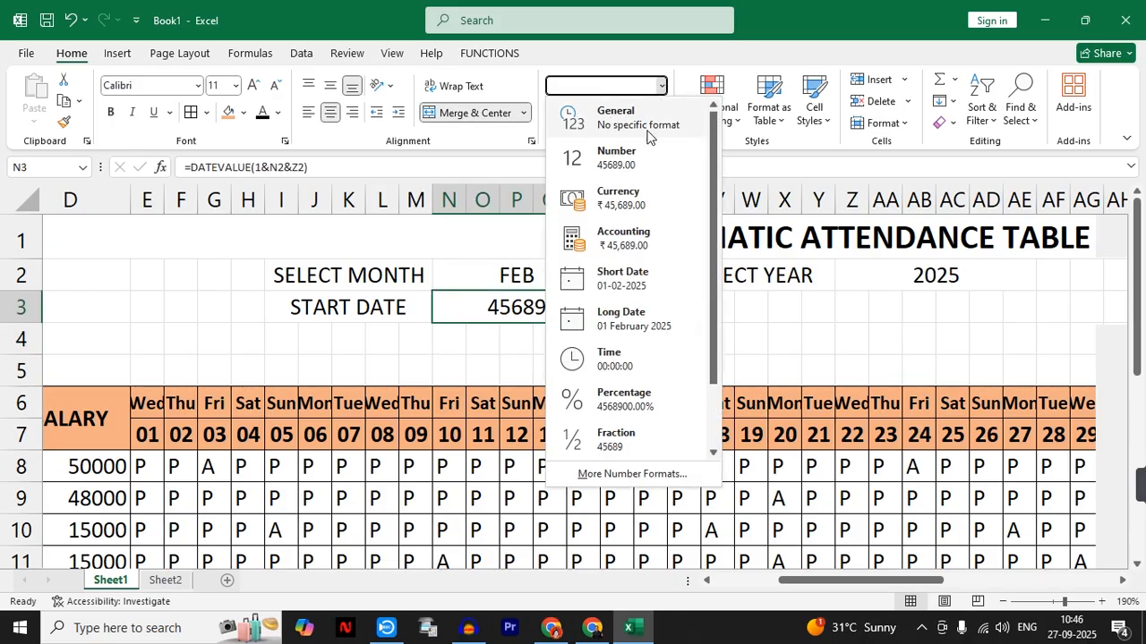
{"action": "left_click", "coordinate": [641, 285]}
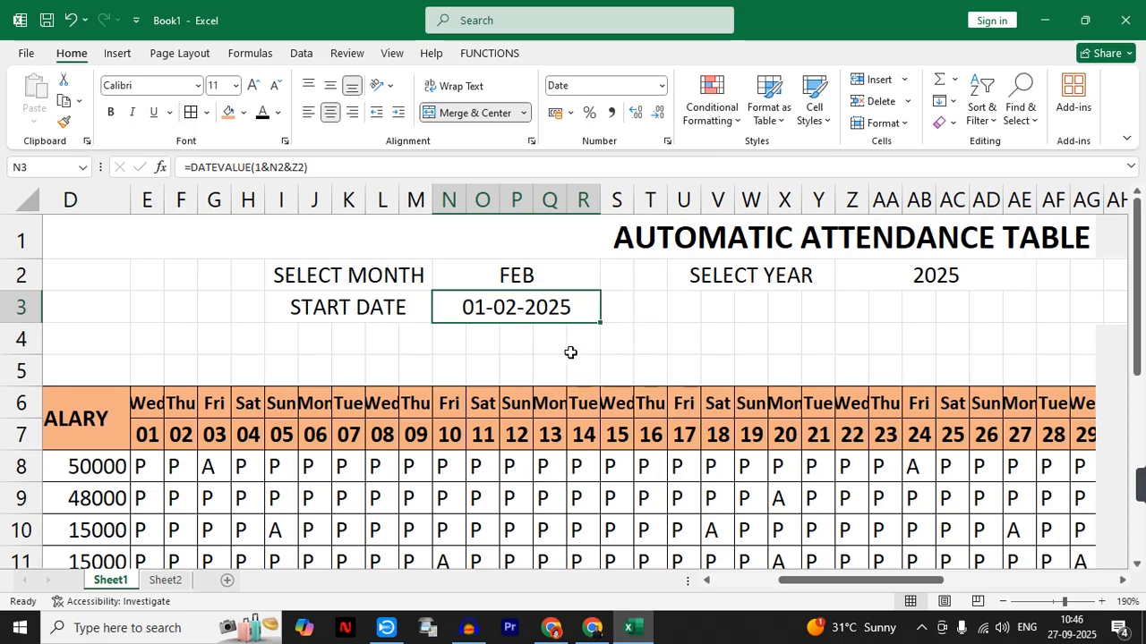
- Test the start date by choosing MAY and finally SEP from the month dropdown in N2
{"action": "left_click", "coordinate": [551, 275]}
{"action": "left_click", "coordinate": [607, 282]}
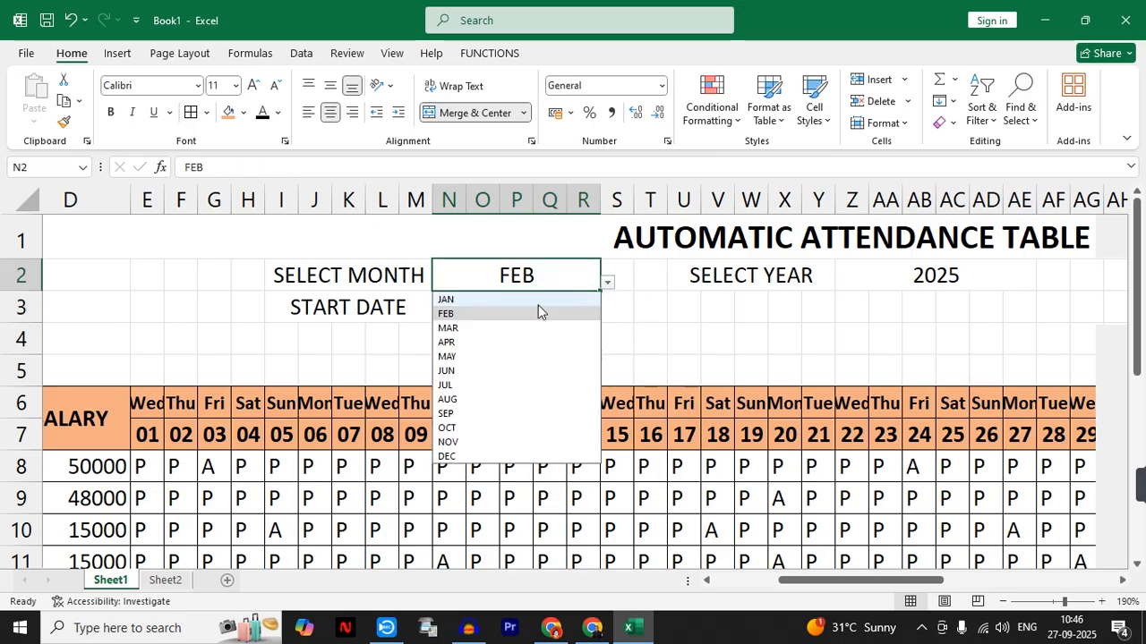
{"action": "left_click", "coordinate": [484, 355]}
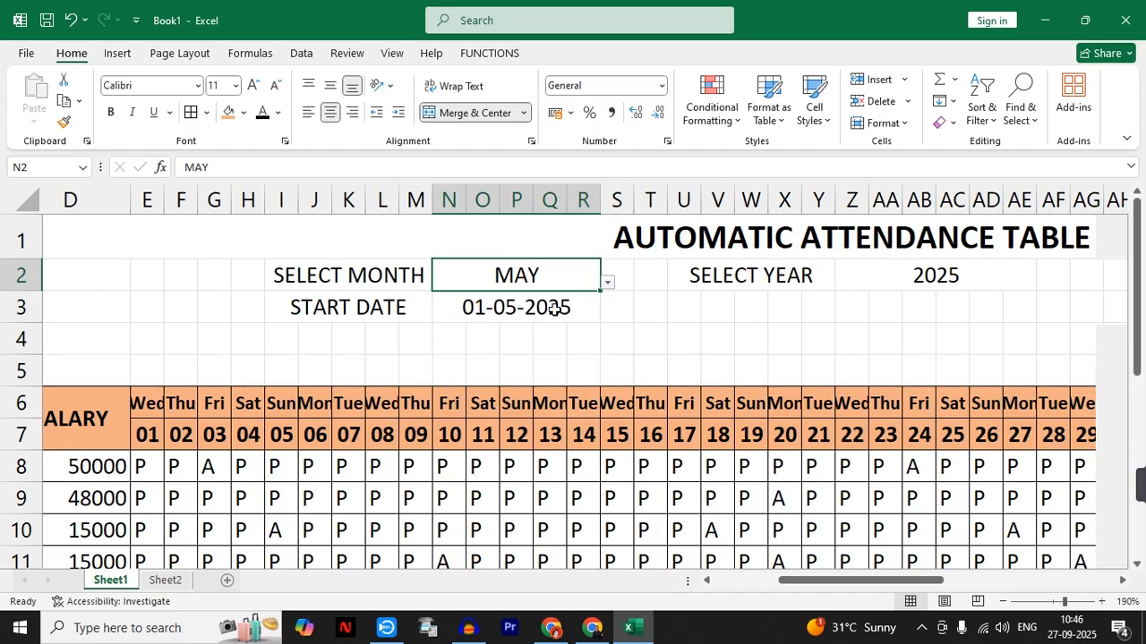
{"action": "left_click", "coordinate": [606, 283]}
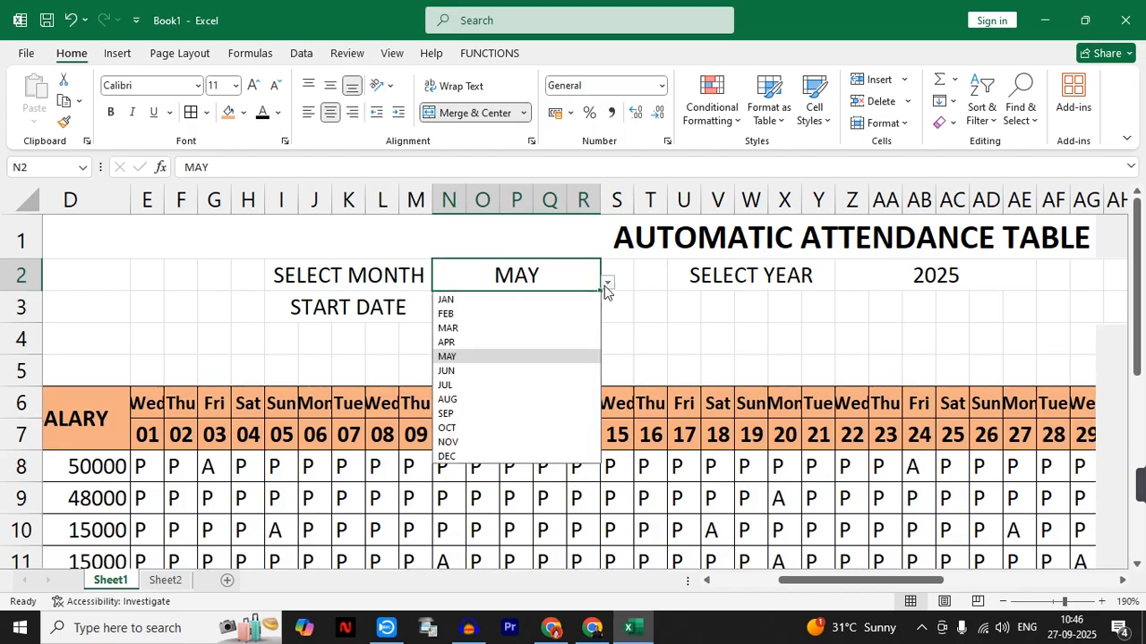
{"action": "left_click", "coordinate": [511, 411]}
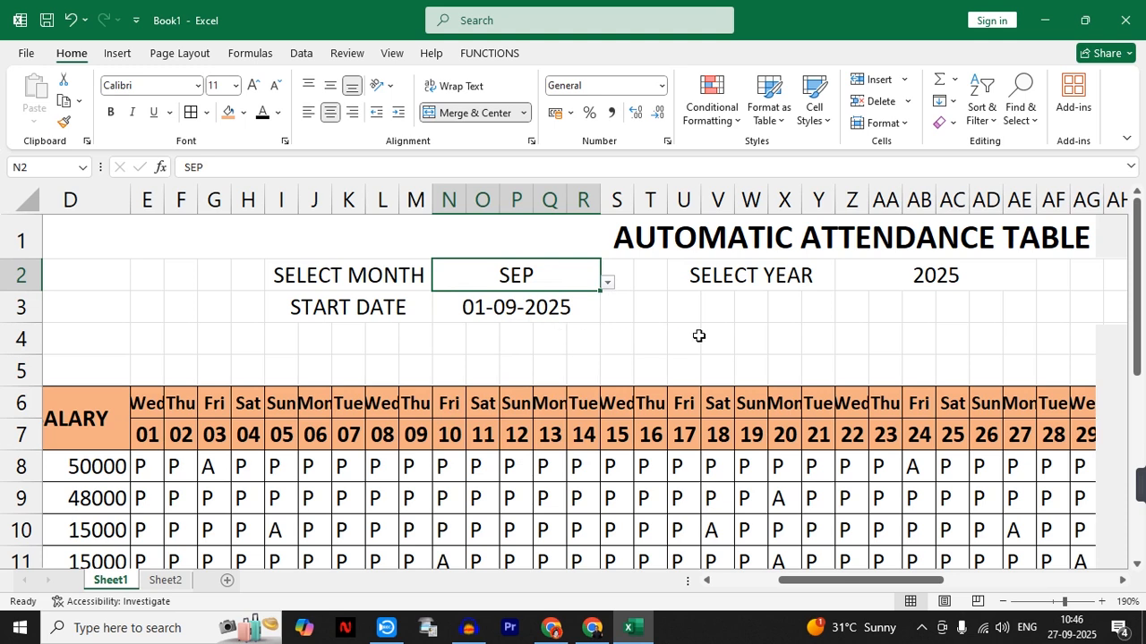
- Merge and center U3:Y3 below SELECT YEAR and enter the label END DATE
{"action": "left_click", "coordinate": [717, 304]}
{"action": "left_click", "coordinate": [647, 304]}
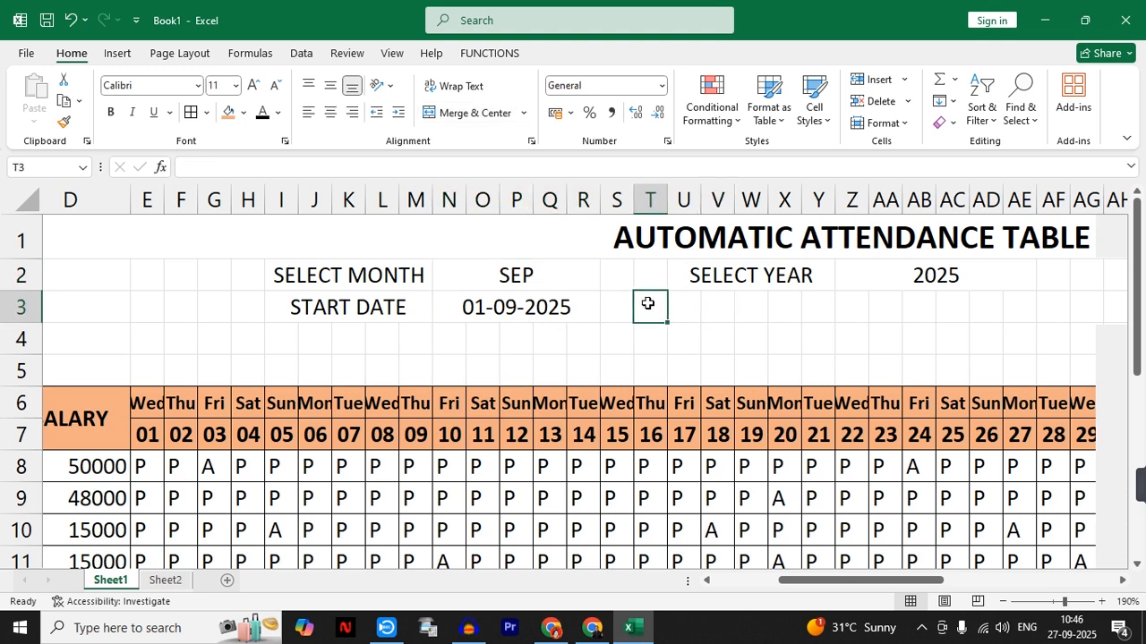
{"action": "left_click_drag", "start_coordinate": [654, 304], "coordinate": [806, 306]}
{"action": "left_click", "coordinate": [703, 298]}
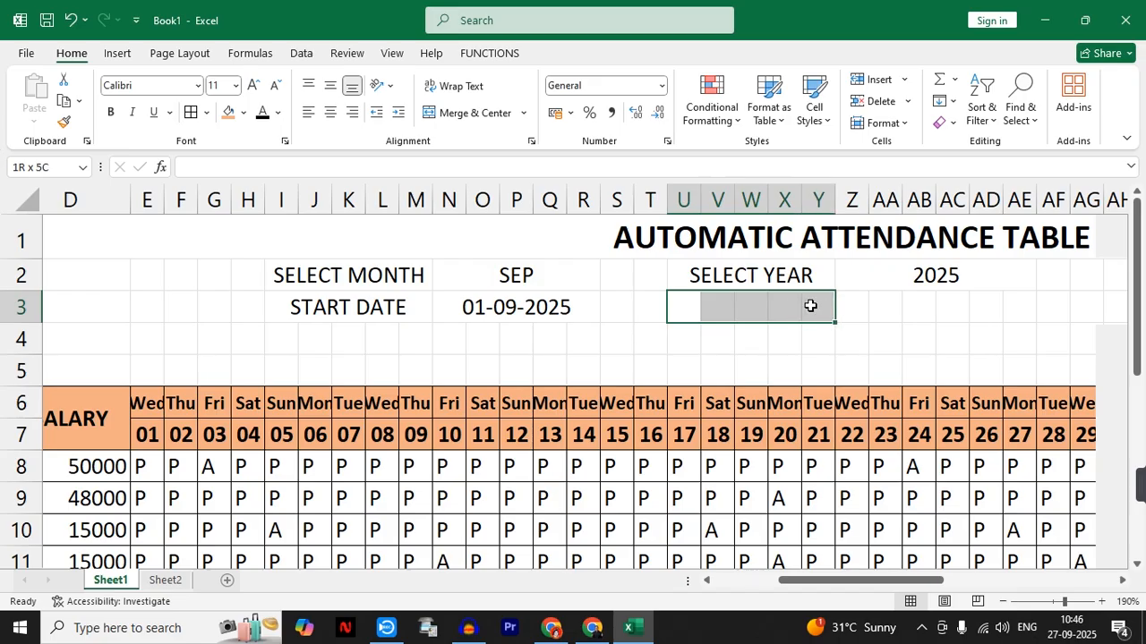
{"action": "left_click", "coordinate": [886, 277]}
{"action": "left_click", "coordinate": [782, 279]}
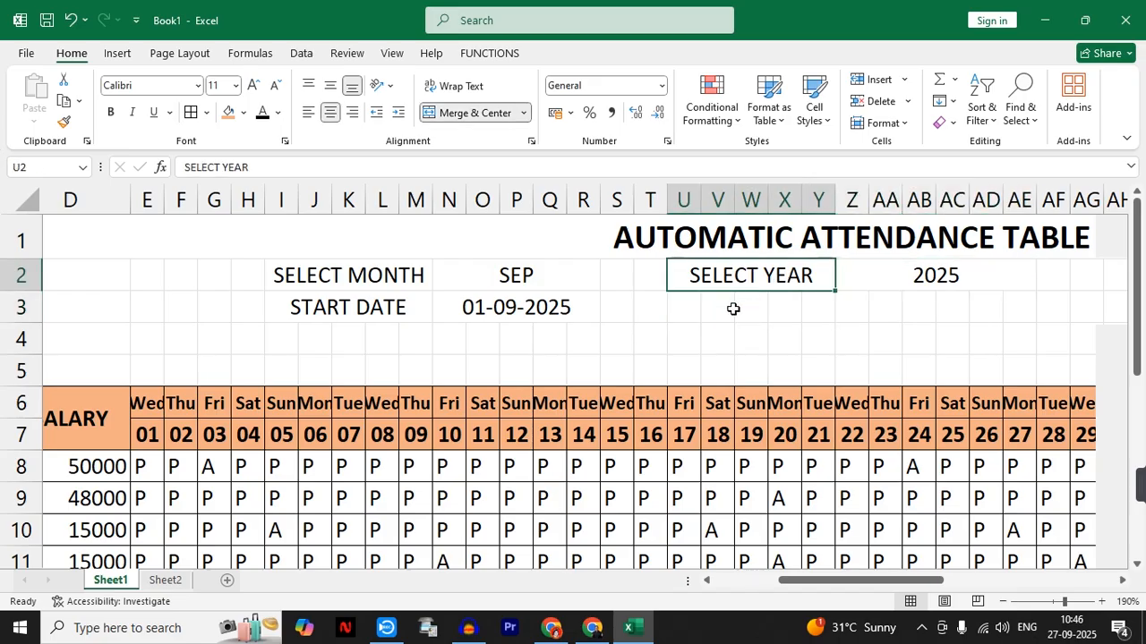
{"action": "left_click_drag", "start_coordinate": [678, 310], "coordinate": [822, 307]}
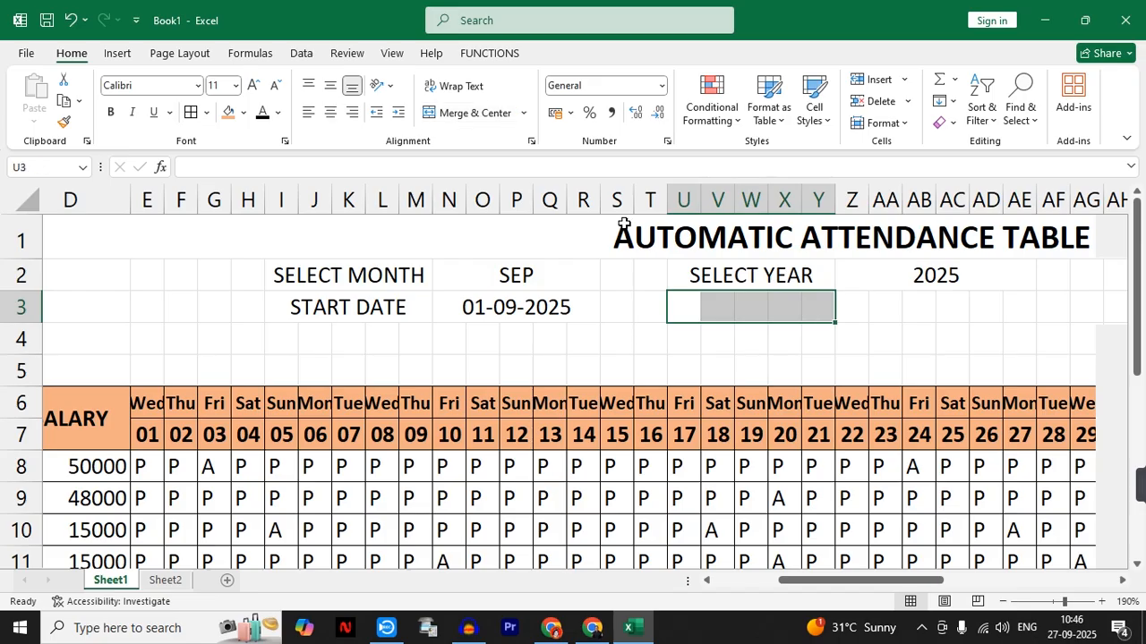
{"action": "left_click", "coordinate": [457, 114]}
{"action": "type", "text": "END DATE"}
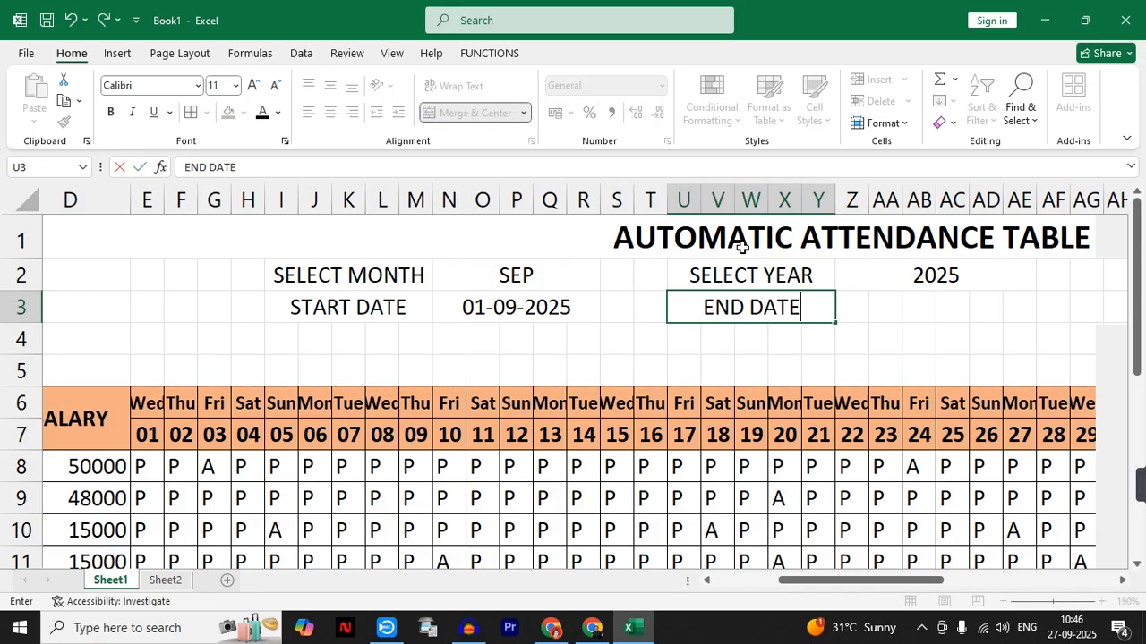
{"action": "key", "text": "Tab"}
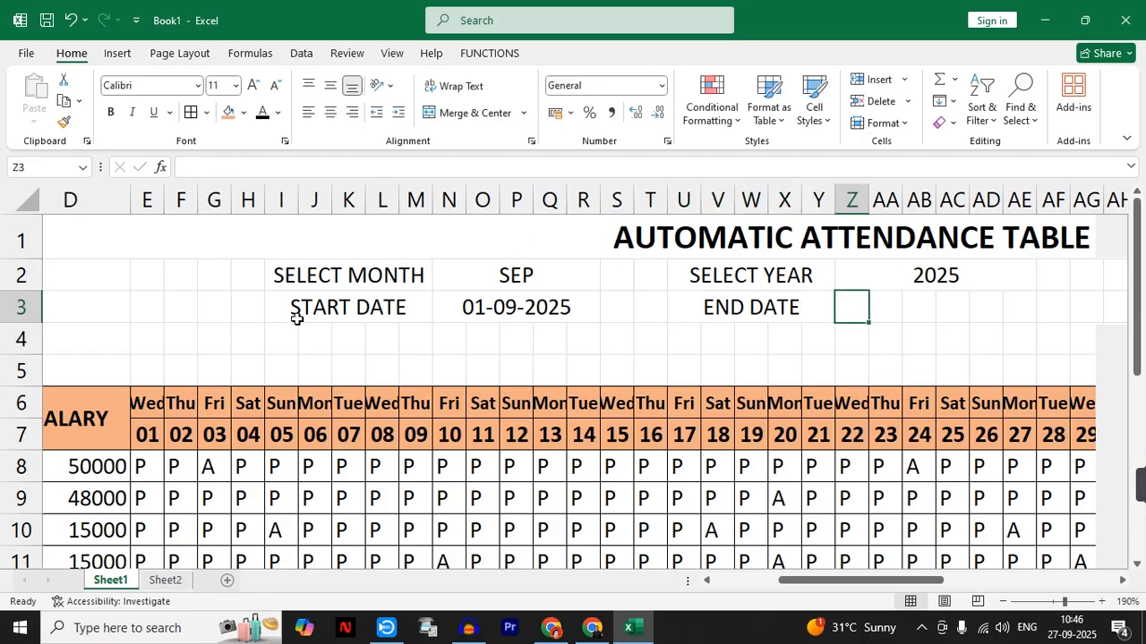
- Merge and center Z3:AD3 and enter the formula =EOMONTH(N3,0) beside END DATE
{"action": "left_click_drag", "start_coordinate": [852, 307], "coordinate": [976, 306]}
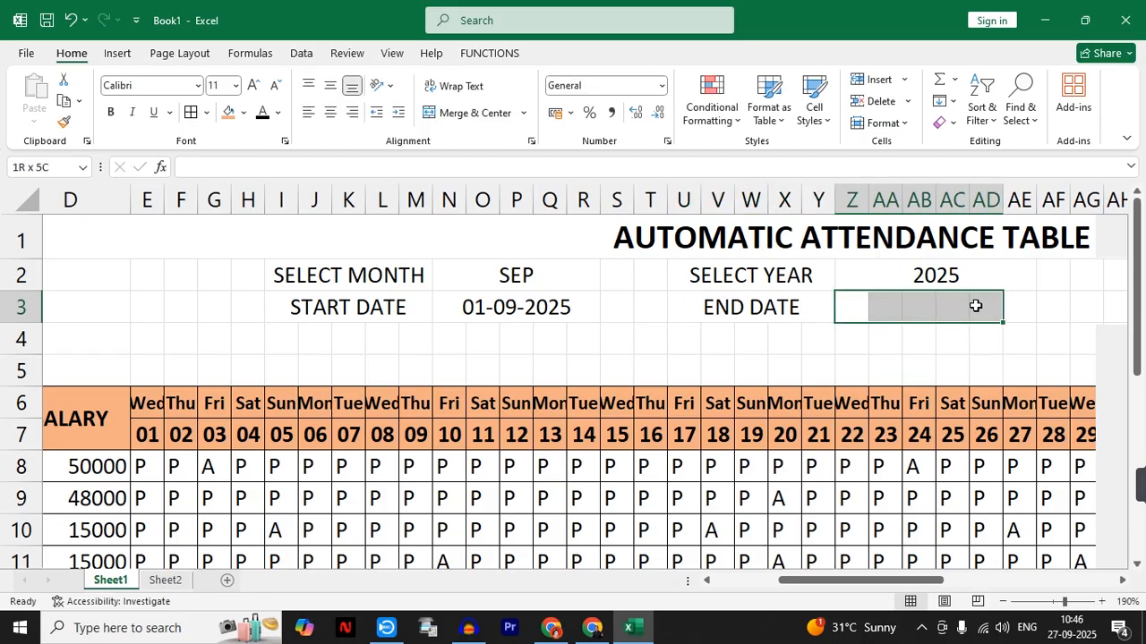
{"action": "left_click", "coordinate": [452, 118]}
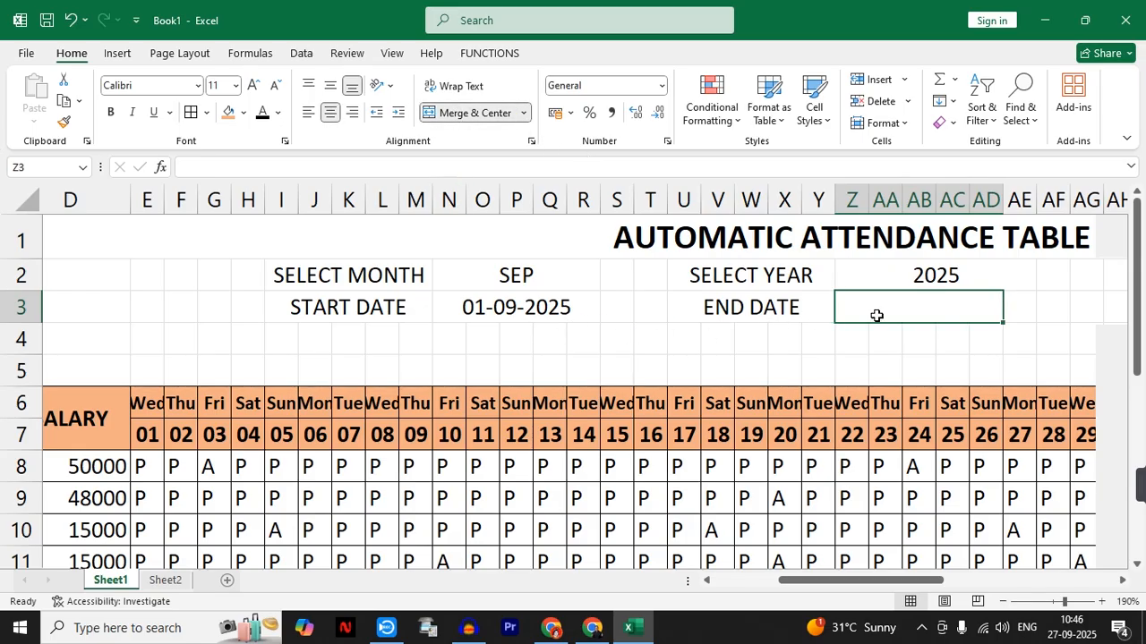
{"action": "type", "text": "EO"}
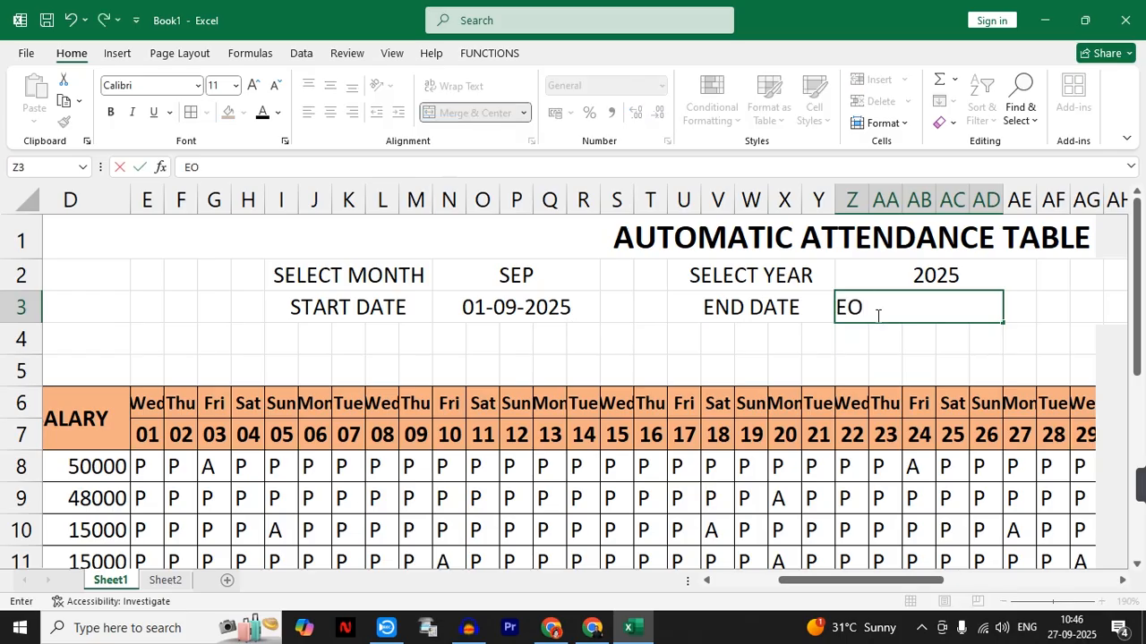
{"action": "key", "text": "BackSpace"}
{"action": "type", "text": "="}
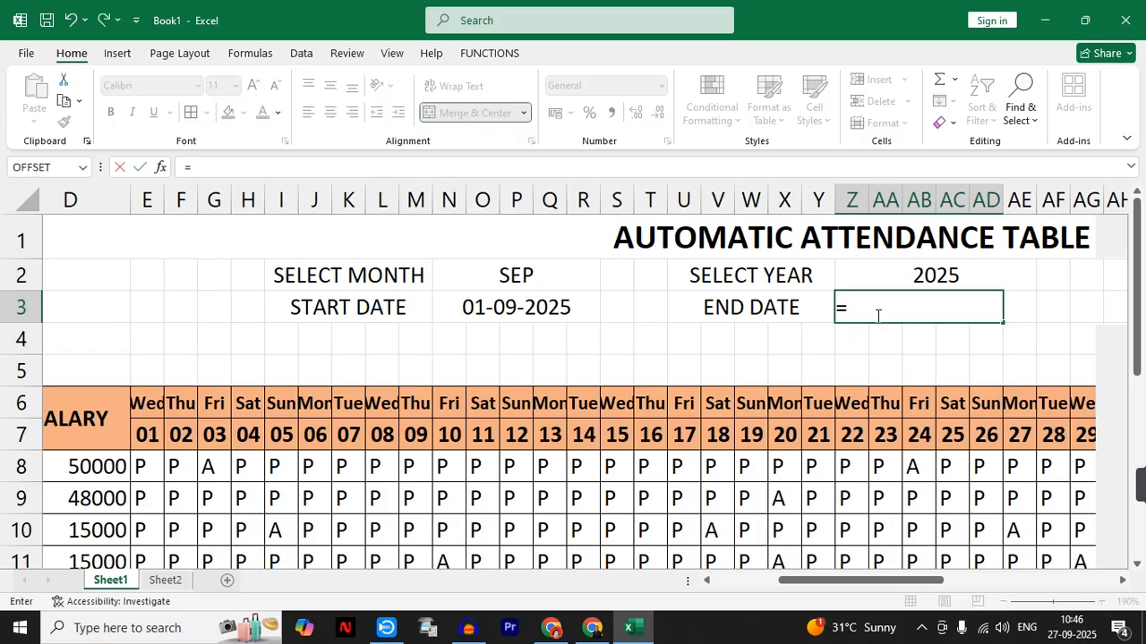
{"action": "type", "text": "EO"}
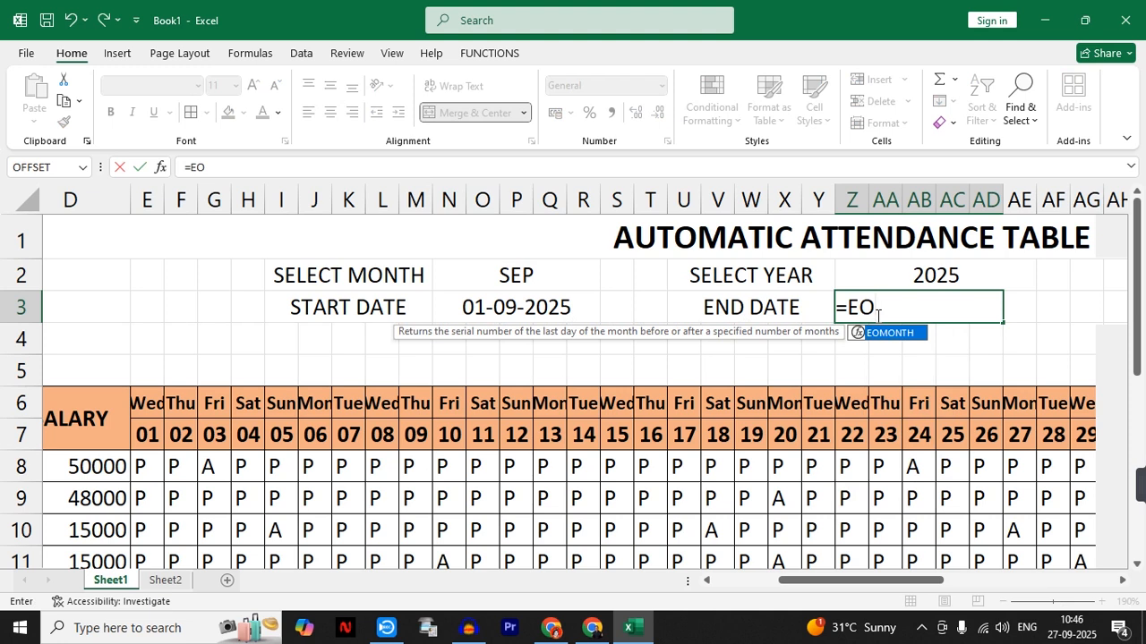
{"action": "key", "text": "Tab"}
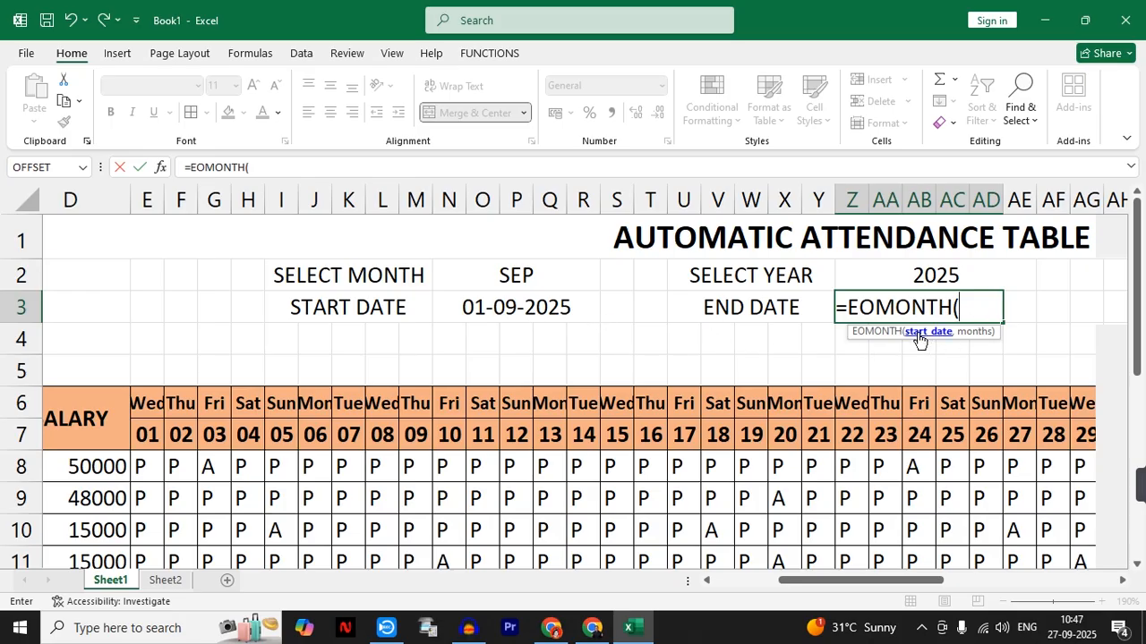
{"action": "left_click", "coordinate": [523, 307]}
{"action": "type", "text": ","}
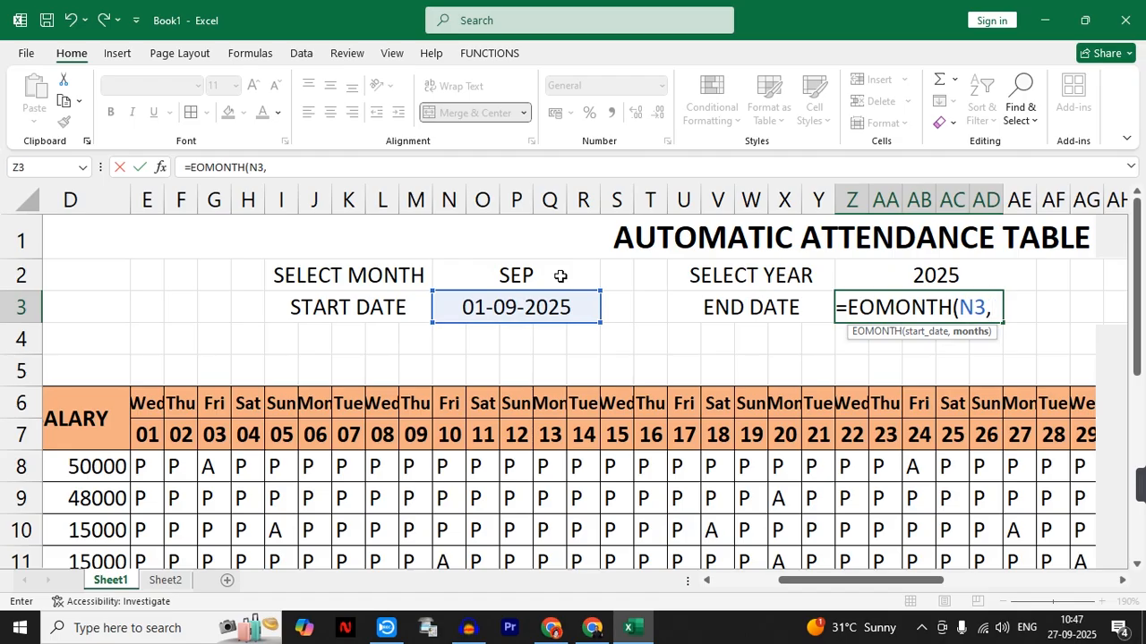
{"action": "type", "text": "0"}
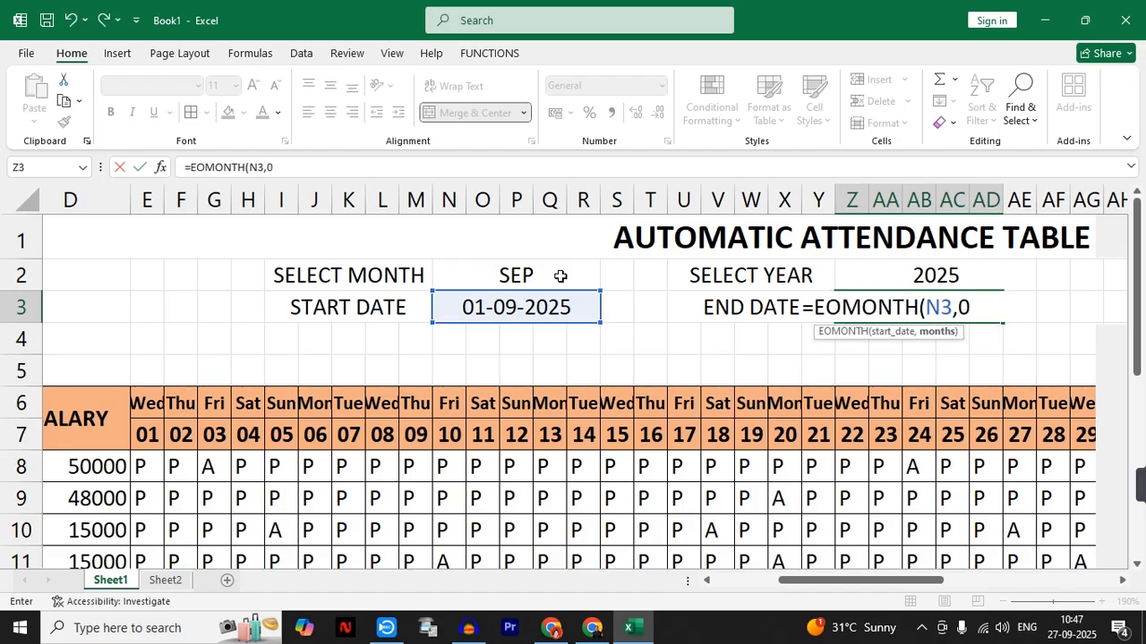
{"action": "type", "text": ")"}
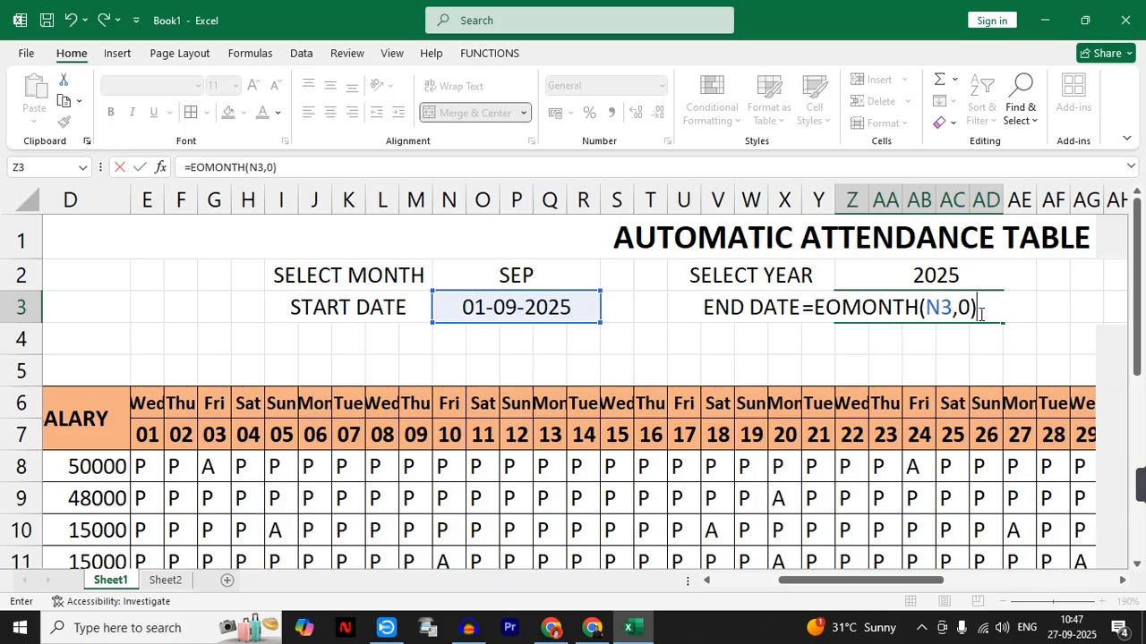
{"action": "key", "text": "Return"}
- Format the end date in Z3 as Short Date
{"action": "left_click", "coordinate": [929, 310]}
{"action": "left_click", "coordinate": [661, 85]}
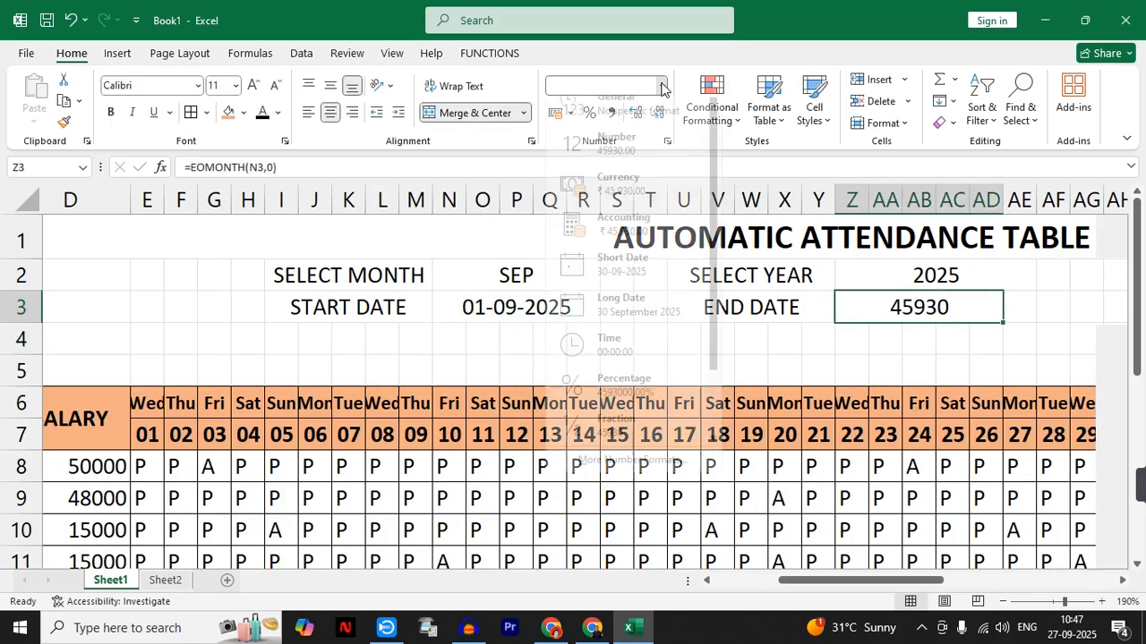
{"action": "left_click", "coordinate": [625, 284]}
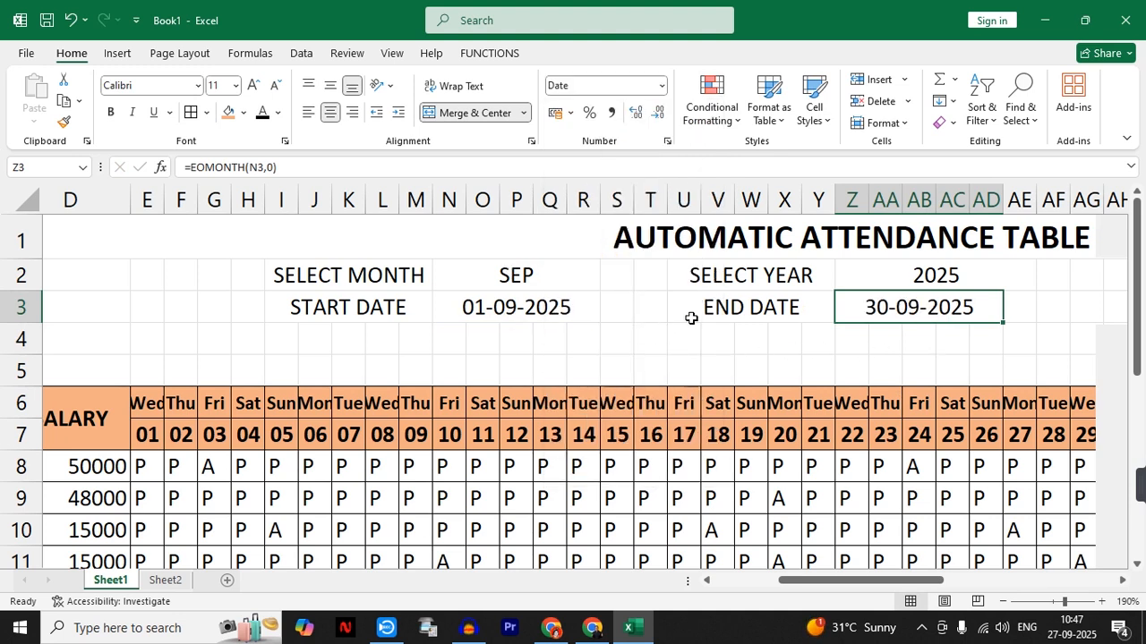
- Test the end date by choosing FEB from the month dropdown and 2028 from the year dropdown
{"action": "left_click", "coordinate": [589, 265]}
{"action": "left_click", "coordinate": [607, 281]}
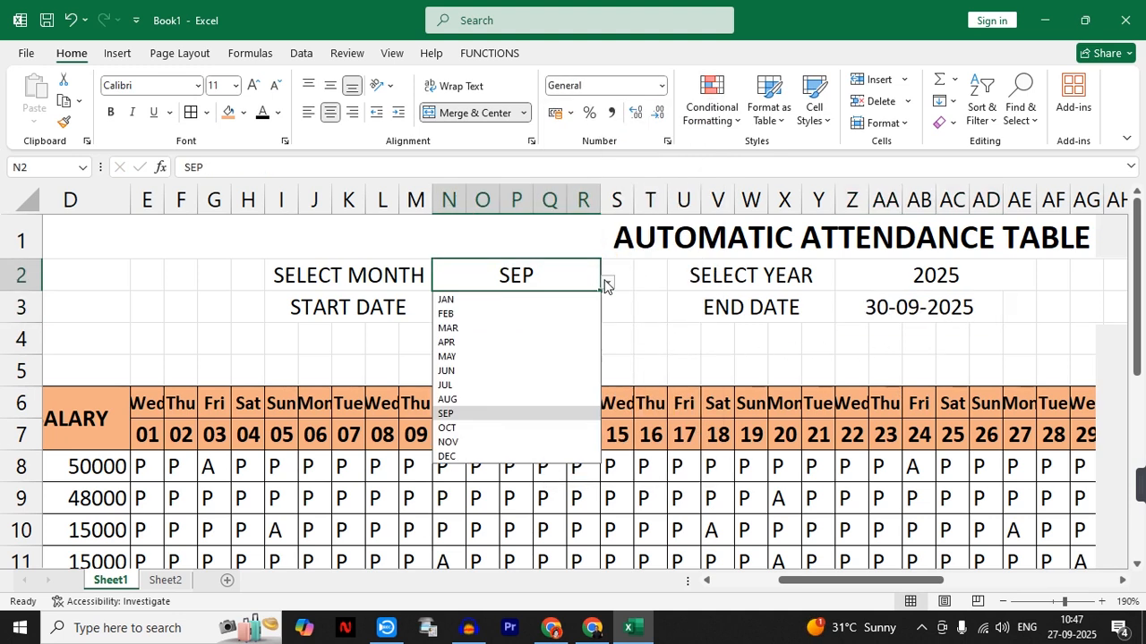
{"action": "left_click", "coordinate": [519, 314]}
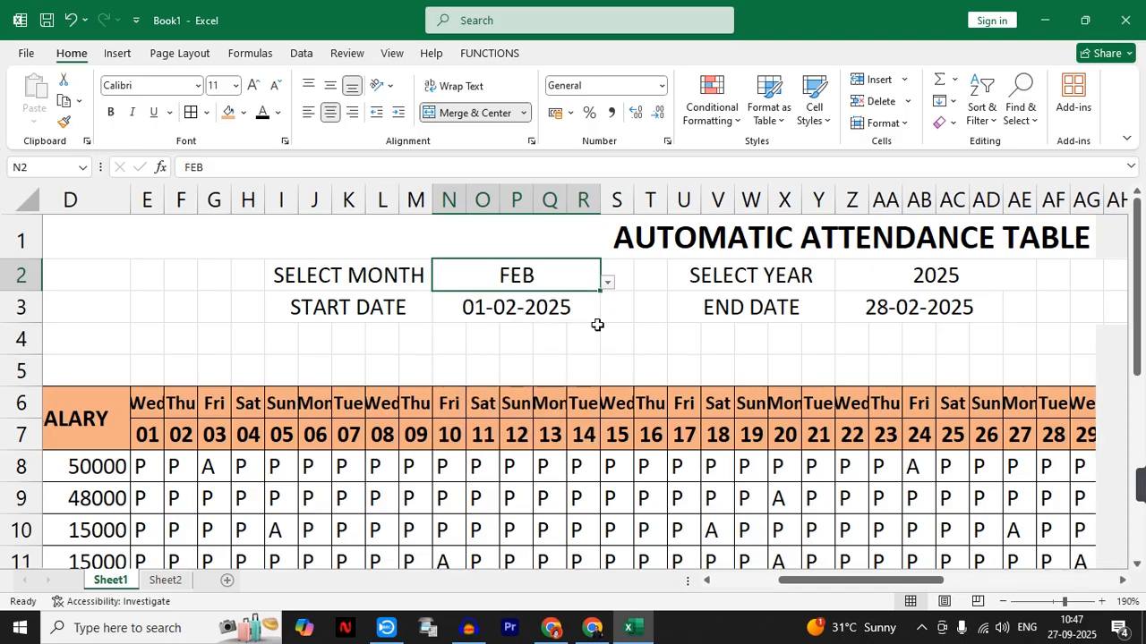
{"action": "left_click", "coordinate": [881, 281]}
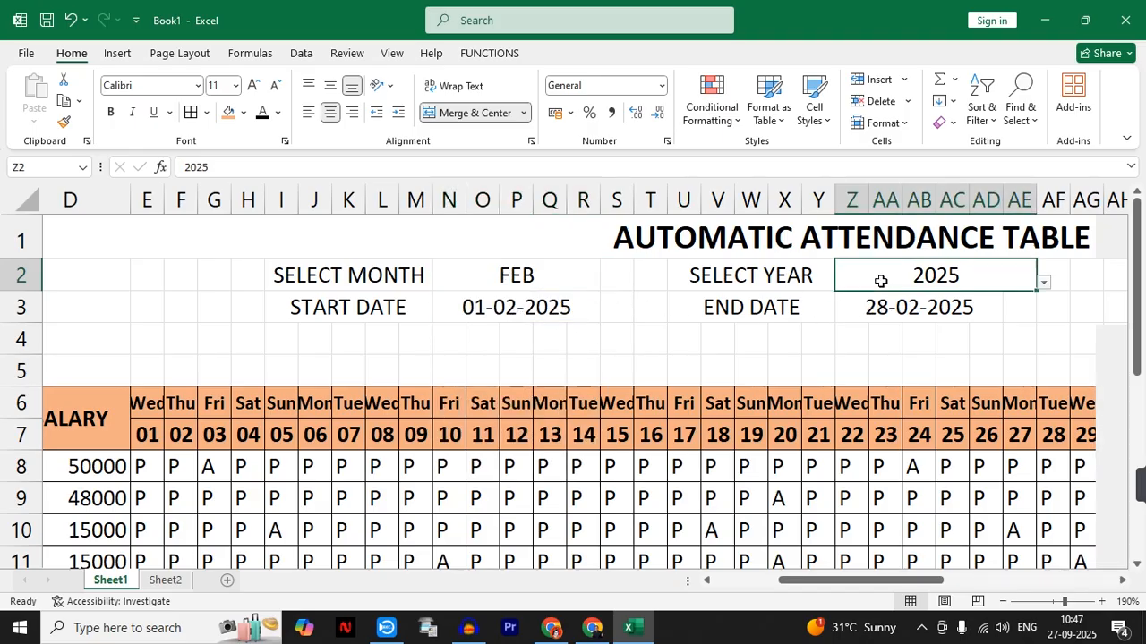
{"action": "left_click", "coordinate": [1043, 284]}
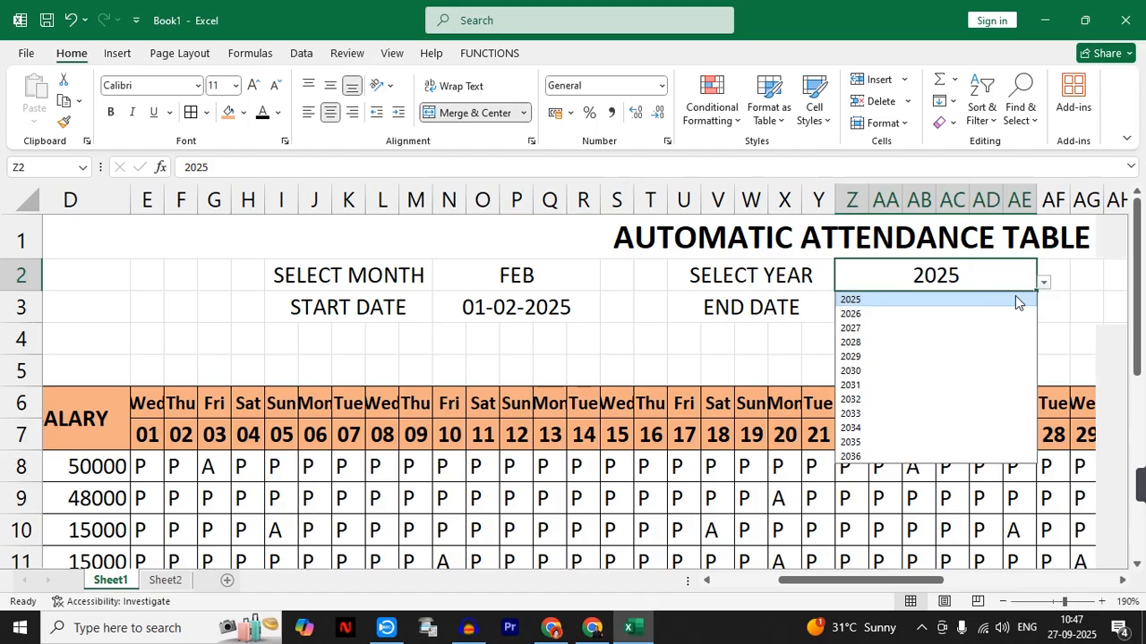
{"action": "left_click", "coordinate": [875, 346]}
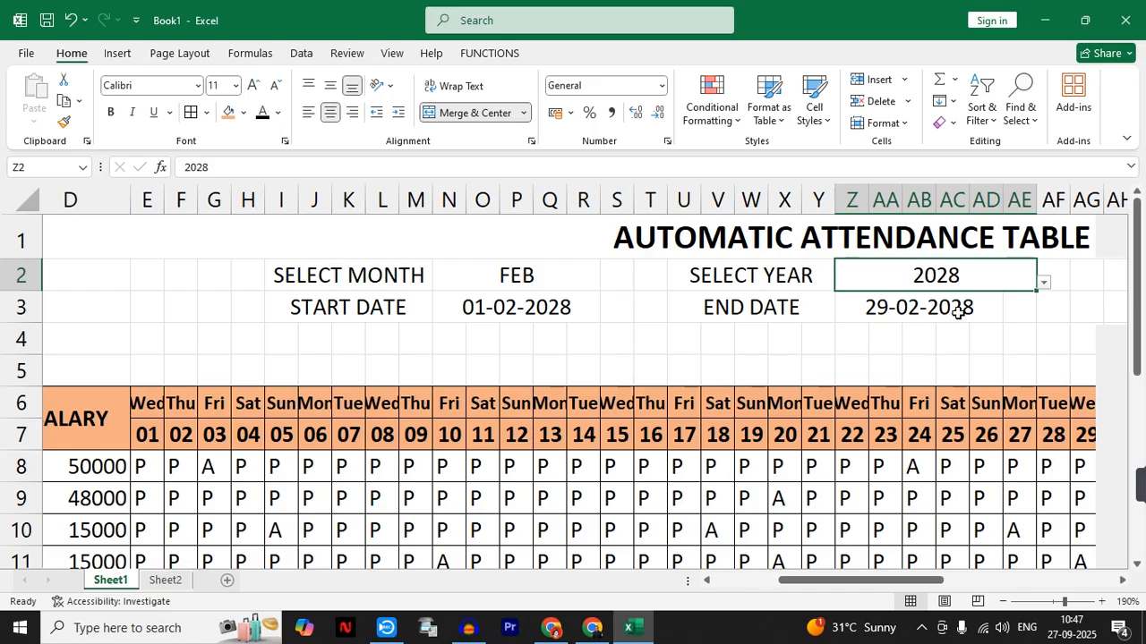
- Fill the AUTOMATIC ATTENDANCE TABLE title row in A1 with dark brown
{"action": "left_click_drag", "start_coordinate": [931, 581], "coordinate": [959, 588]}
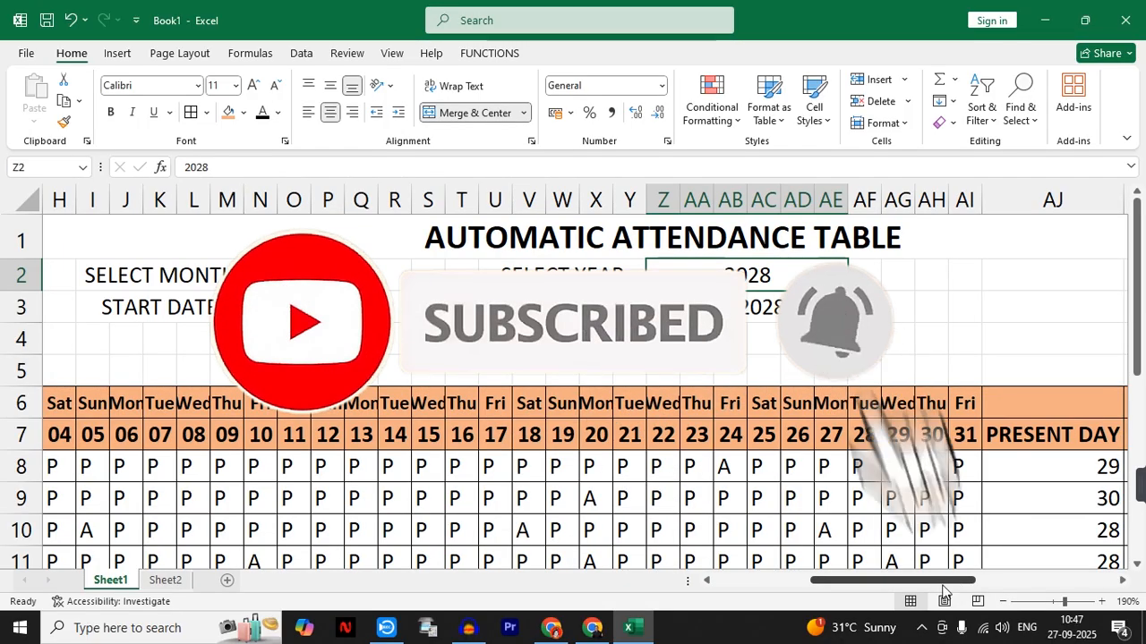
{"action": "left_click", "coordinate": [269, 284]}
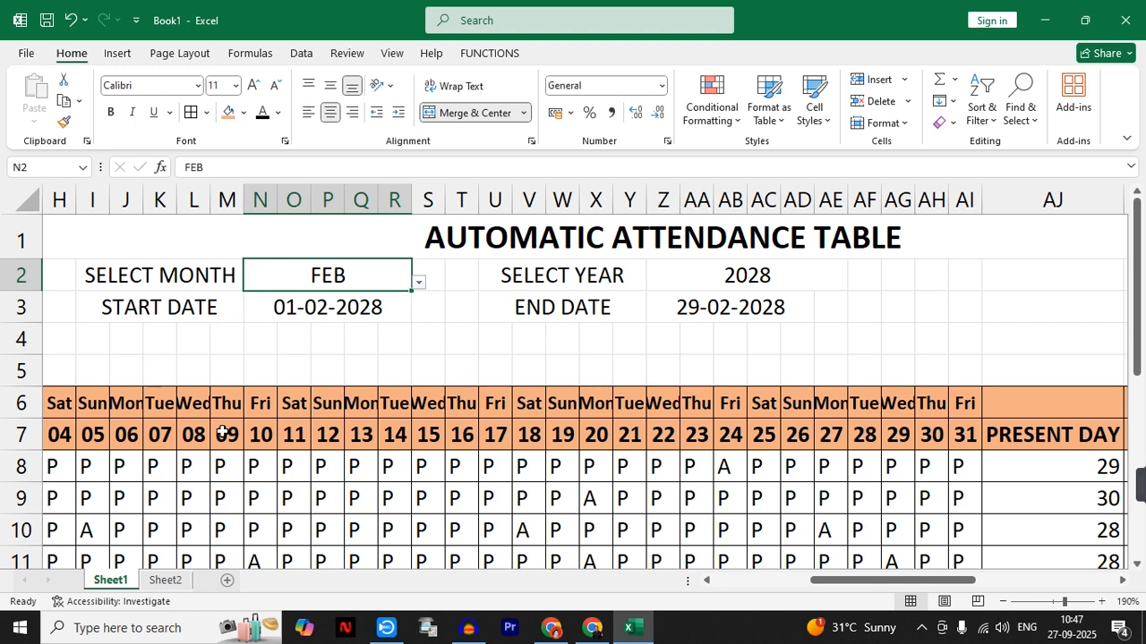
{"action": "left_click", "coordinate": [1005, 601]}
{"action": "left_click", "coordinate": [1004, 602]}
{"action": "left_click", "coordinate": [1004, 602]}
{"action": "left_click", "coordinate": [1005, 602]}
{"action": "left_click", "coordinate": [1004, 602]}
{"action": "left_click", "coordinate": [1004, 601]}
{"action": "left_click", "coordinate": [1005, 602]}
{"action": "left_click", "coordinate": [1004, 601]}
{"action": "left_click", "coordinate": [1004, 601]}
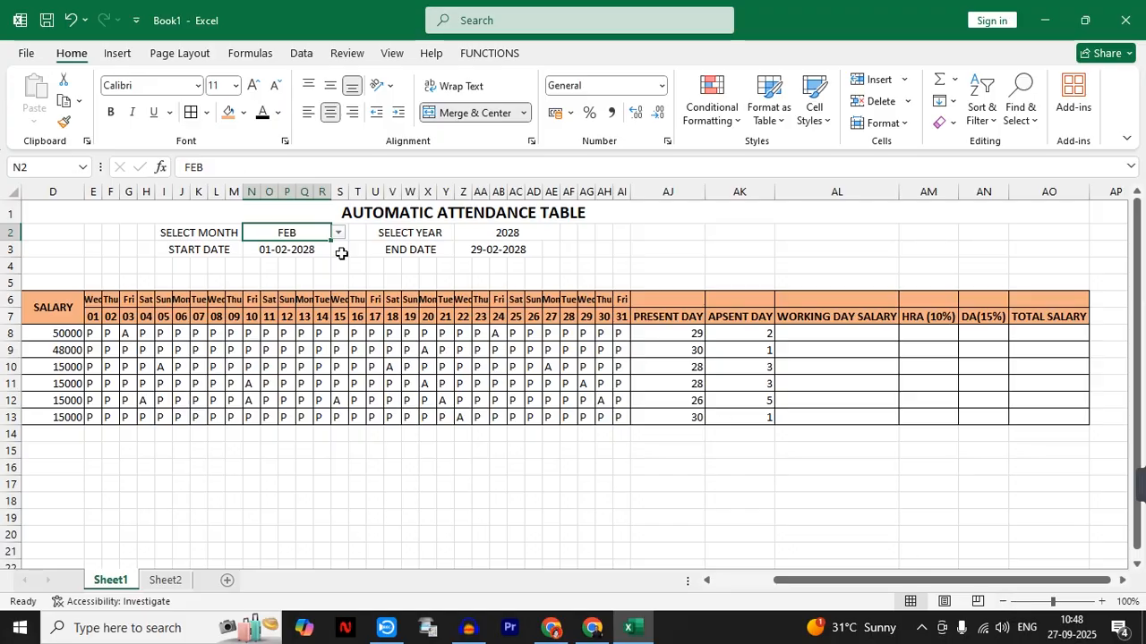
{"action": "left_click", "coordinate": [32, 213]}
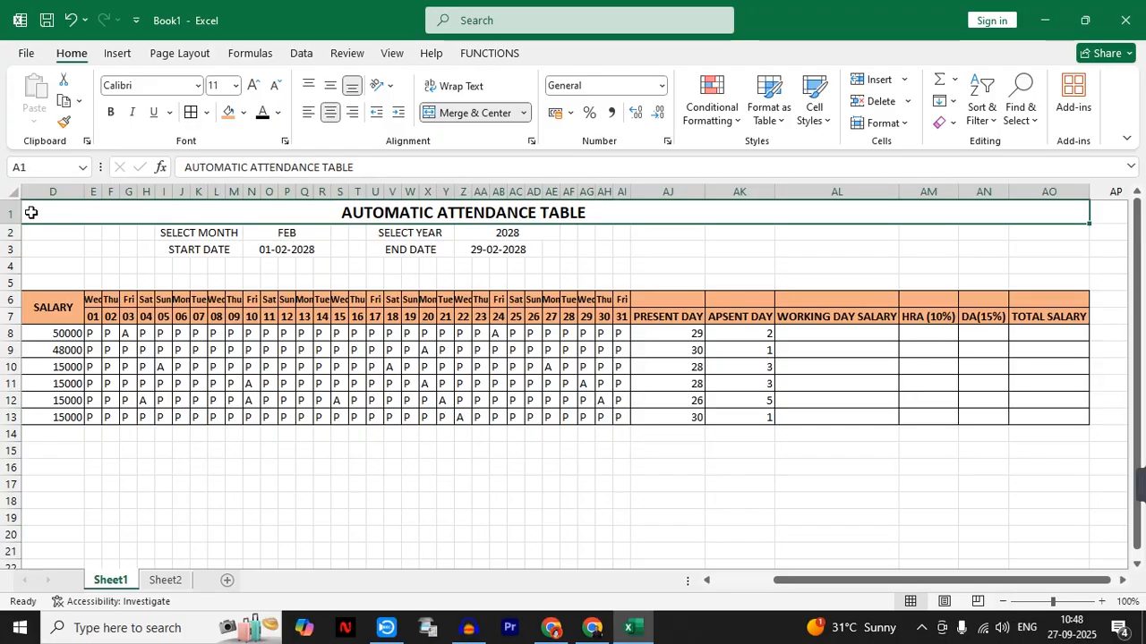
{"action": "left_click", "coordinate": [243, 112]}
{"action": "left_click", "coordinate": [303, 222]}
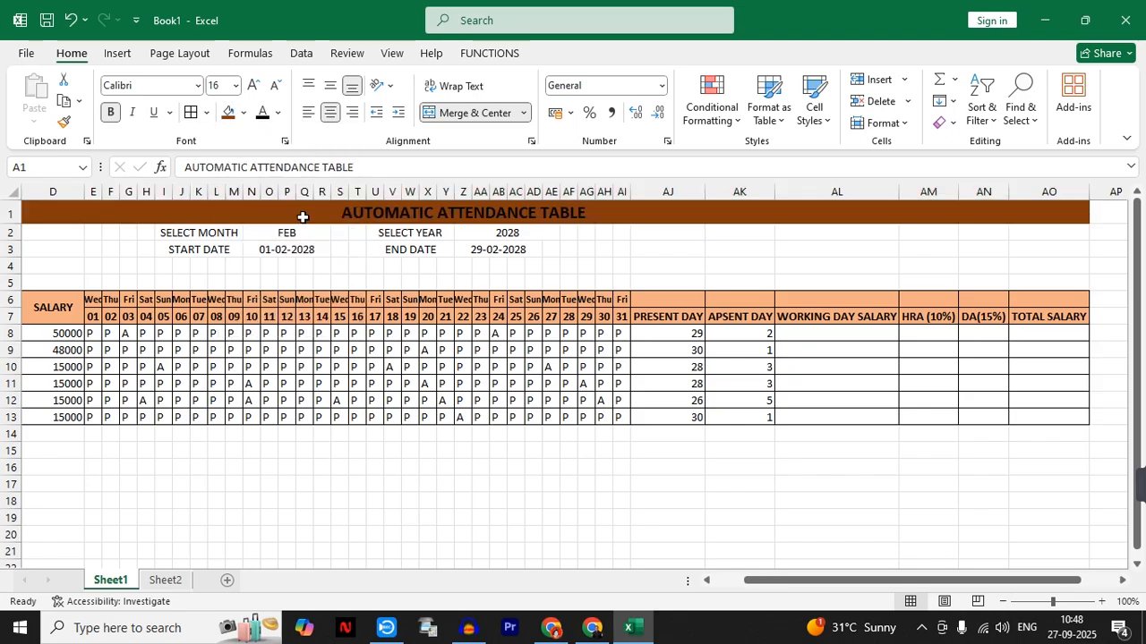
- Enlarge the title text in A1 to size 24 and color it yellow
{"action": "scroll", "coordinate": [302, 218], "scroll_direction": "left", "scroll_amount": 3}
{"action": "left_click", "coordinate": [254, 85]}
{"action": "left_click", "coordinate": [256, 85]}
{"action": "left_click", "coordinate": [255, 85]}
{"action": "left_click", "coordinate": [255, 85]}
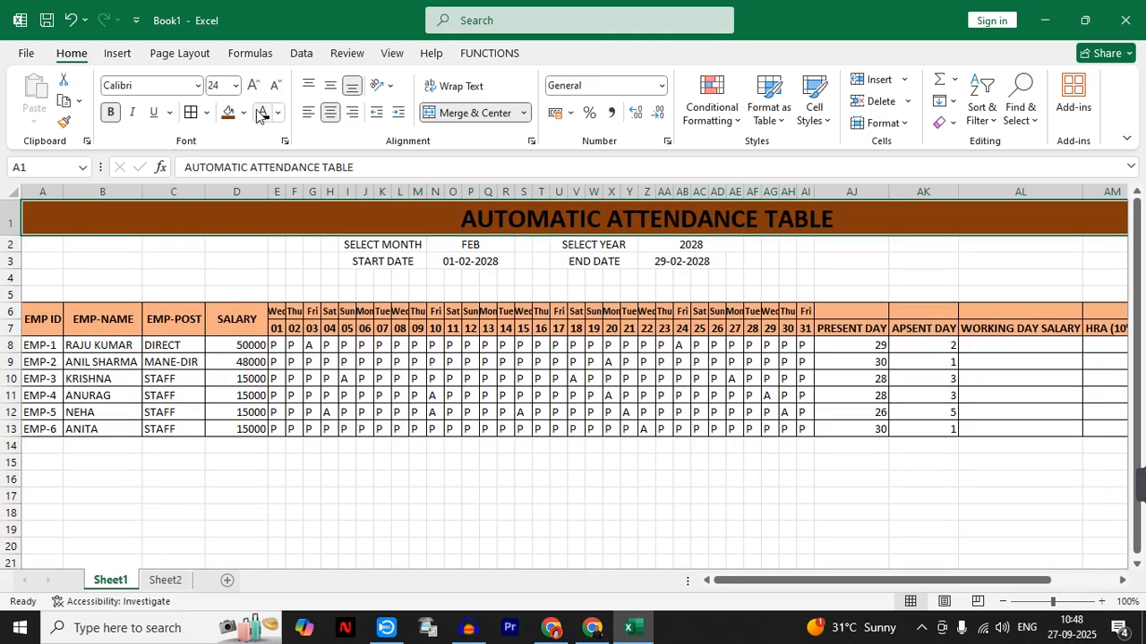
{"action": "left_click", "coordinate": [278, 113]}
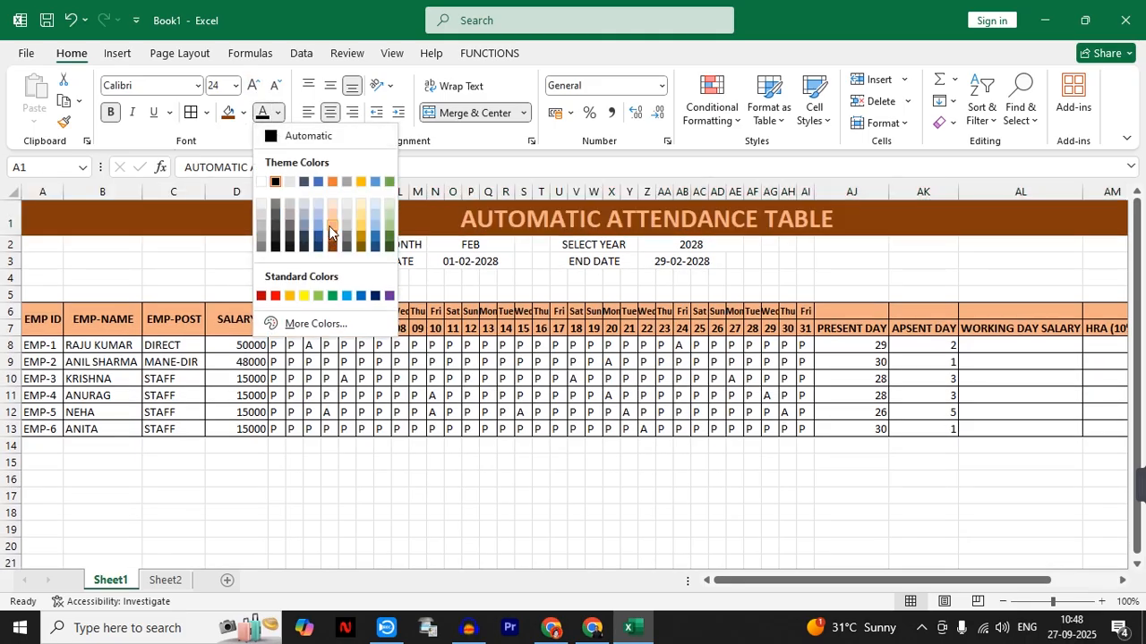
{"action": "left_click", "coordinate": [304, 296]}
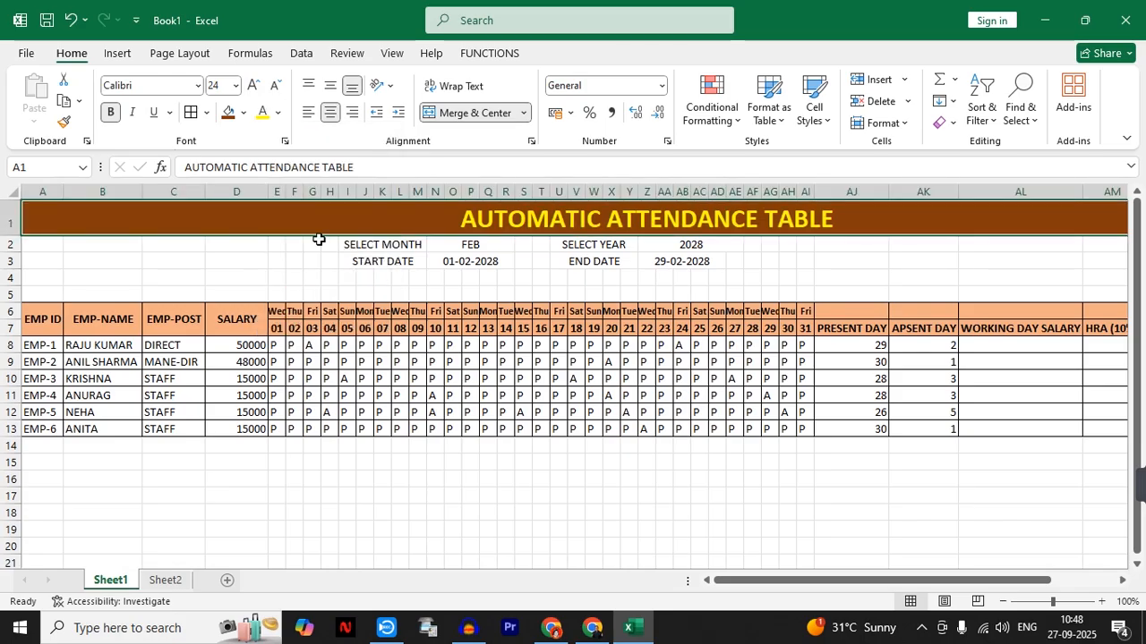
- Fill the range A2:AO5 below the title with light orange and make its text bold
{"action": "left_click_drag", "start_coordinate": [40, 242], "coordinate": [974, 297]}
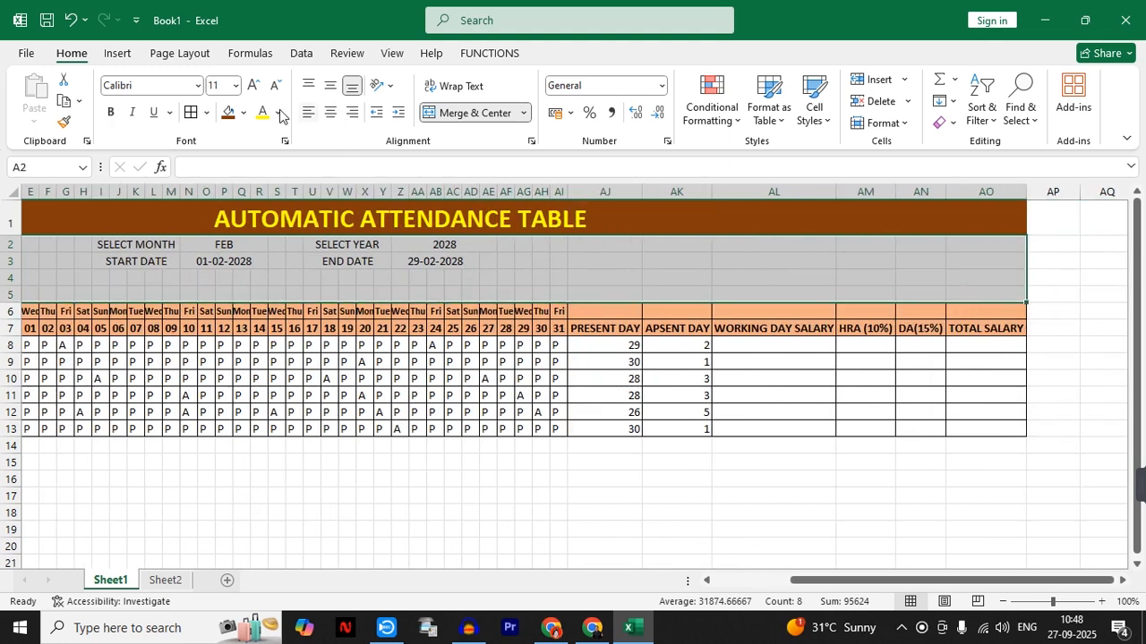
{"action": "left_click", "coordinate": [243, 113]}
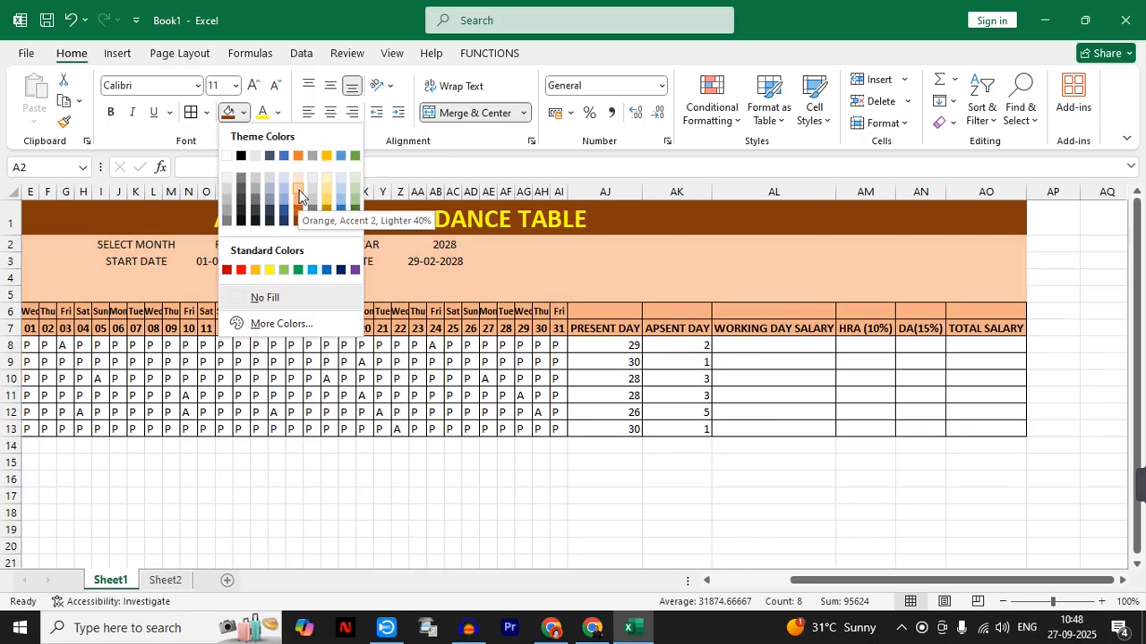
{"action": "left_click", "coordinate": [299, 190]}
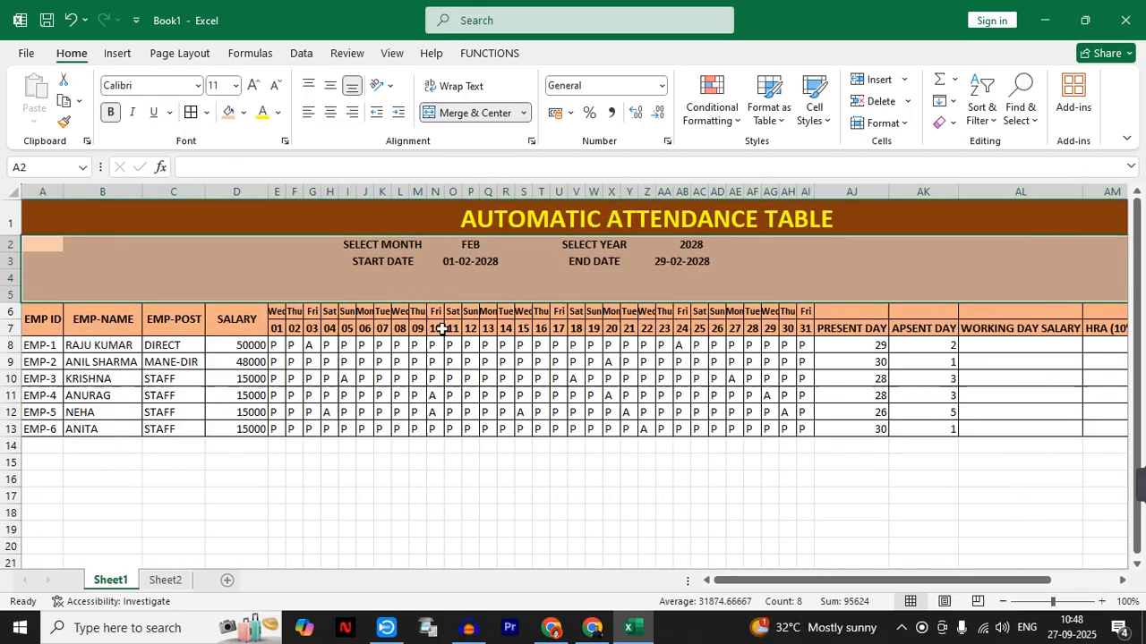
{"action": "left_click", "coordinate": [446, 280]}
- Give the selected month cell N2 and the selected year cell Z2 a black fill with yellow text
{"action": "left_click_drag", "start_coordinate": [399, 243], "coordinate": [457, 243]}
{"action": "left_click", "coordinate": [461, 243]}
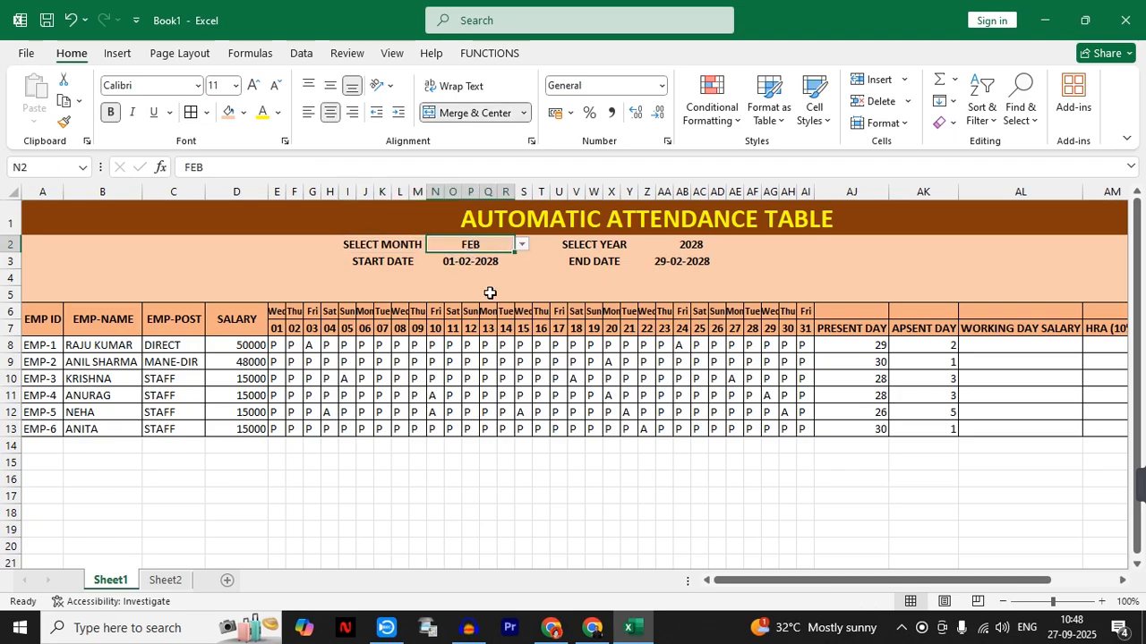
{"action": "left_click", "coordinate": [243, 115]}
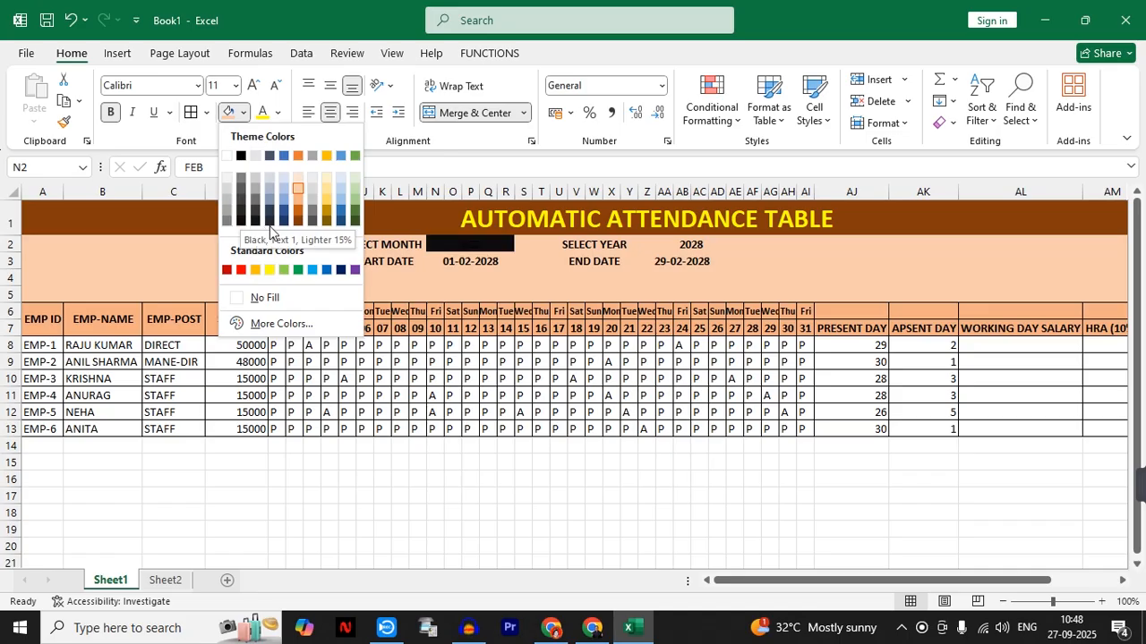
{"action": "left_click", "coordinate": [242, 220]}
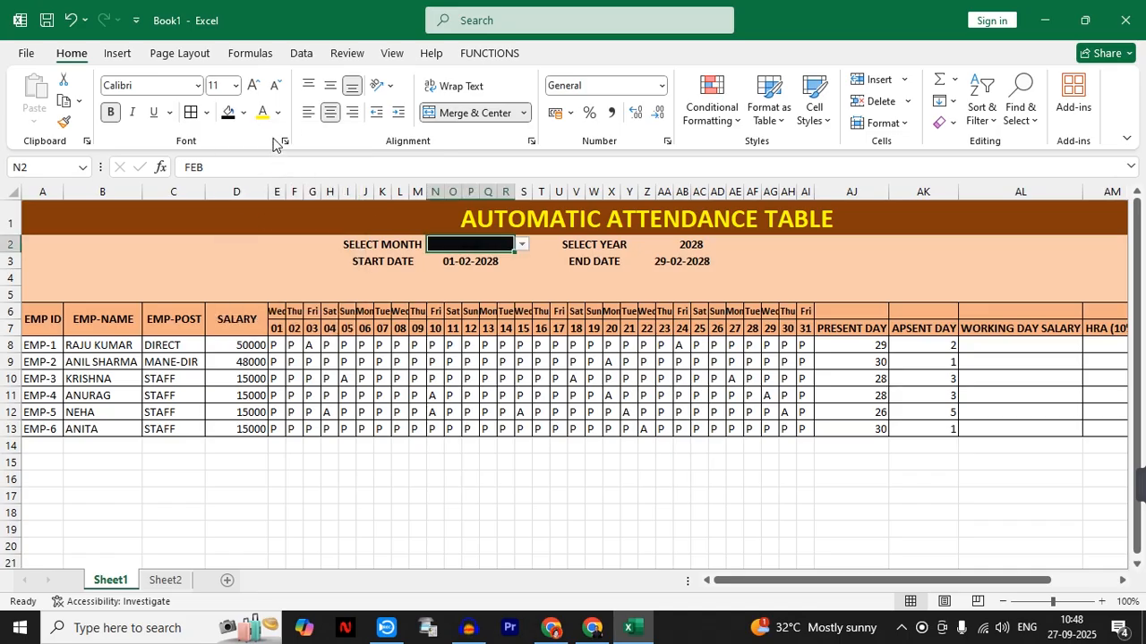
{"action": "left_click", "coordinate": [667, 244]}
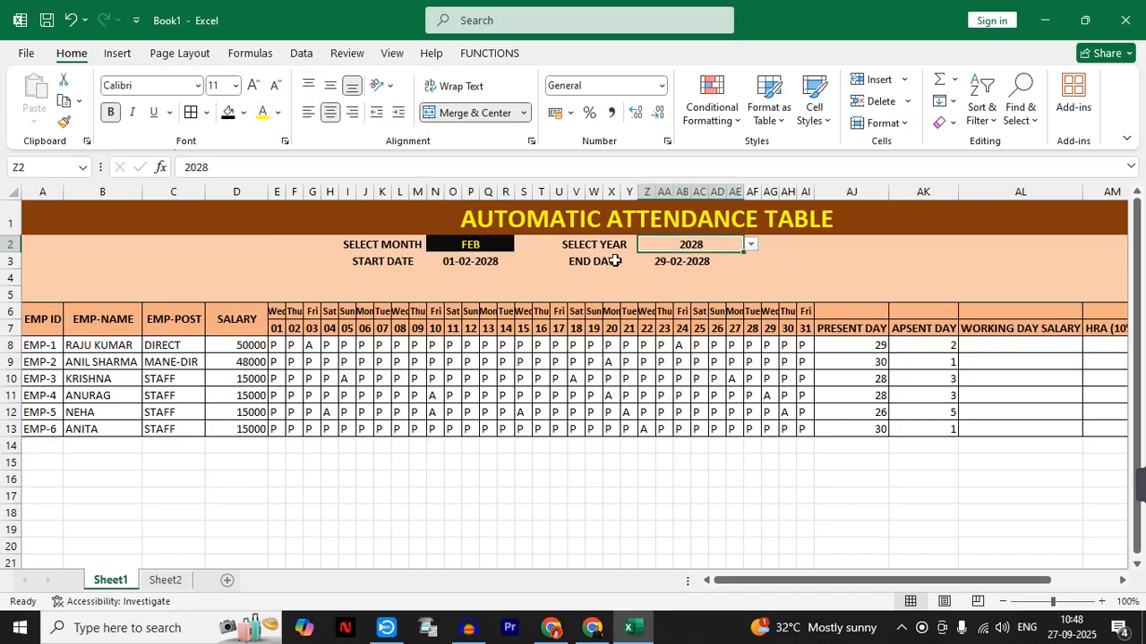
{"action": "left_click", "coordinate": [228, 112]}
{"action": "left_click", "coordinate": [262, 111]}
- Give the start date cell N3 a red fill with white text
{"action": "left_click", "coordinate": [454, 264]}
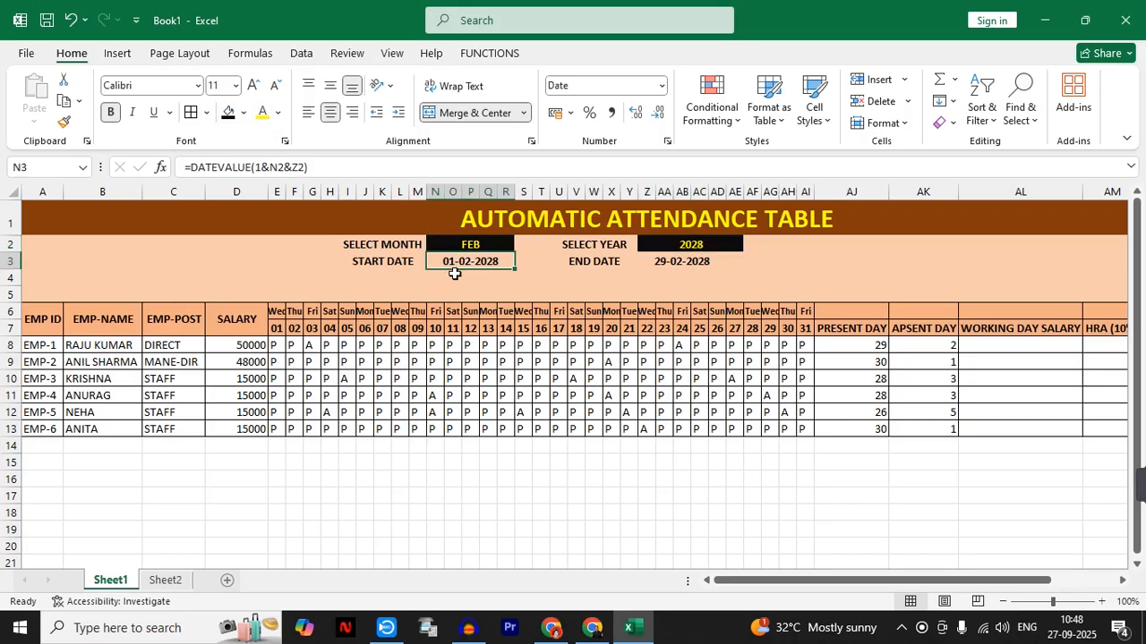
{"action": "left_click", "coordinate": [244, 112]}
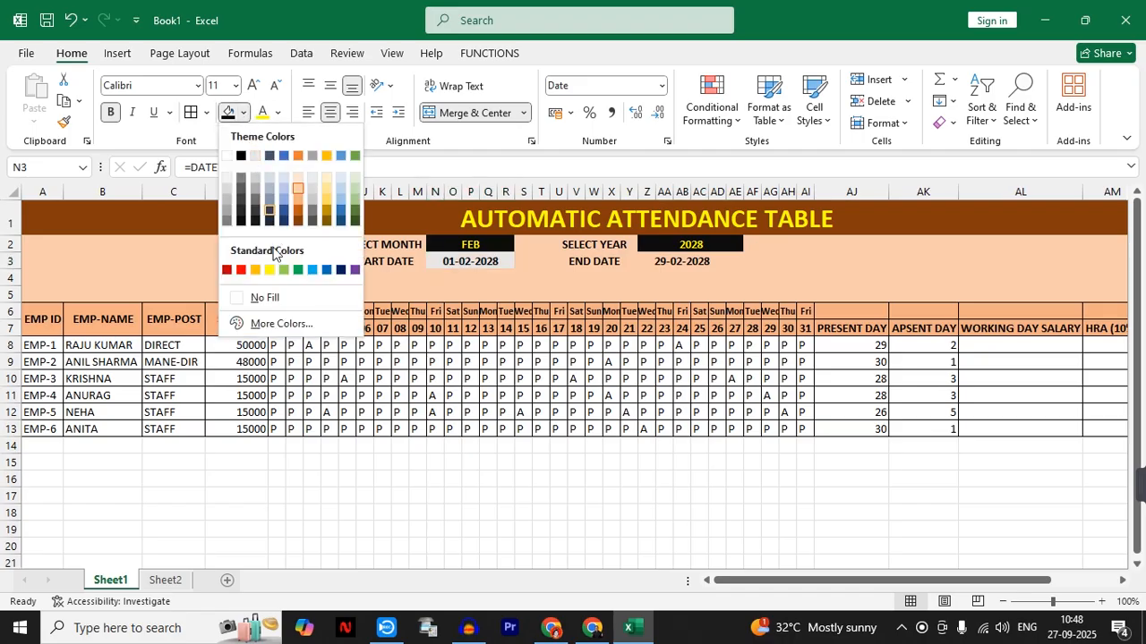
{"action": "left_click", "coordinate": [226, 270]}
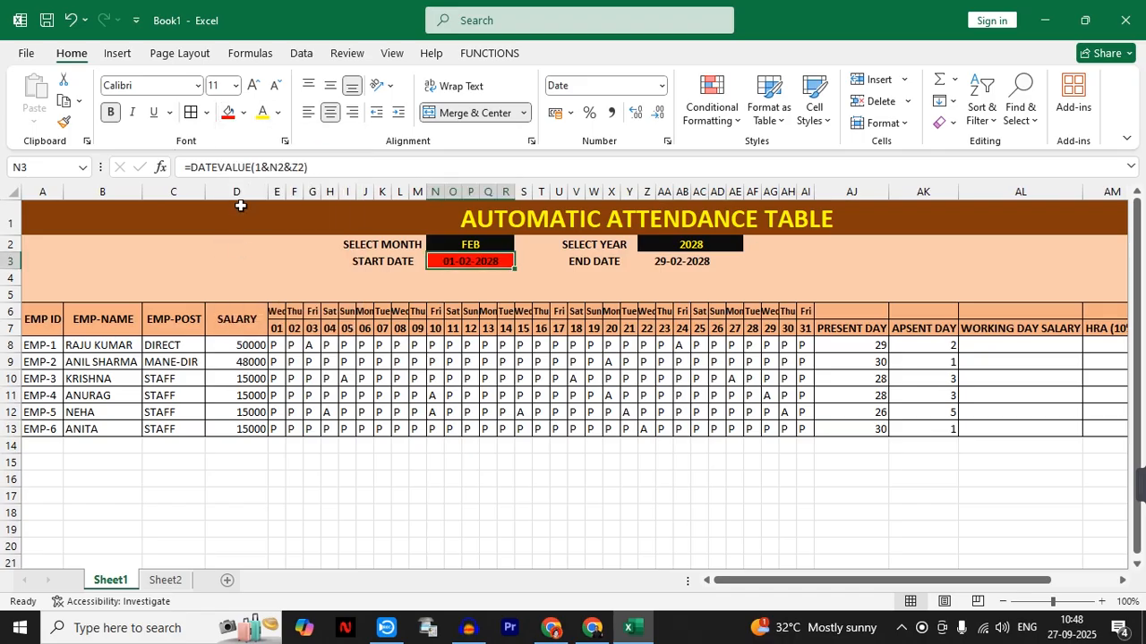
{"action": "left_click", "coordinate": [278, 112]}
{"action": "left_click", "coordinate": [265, 184]}
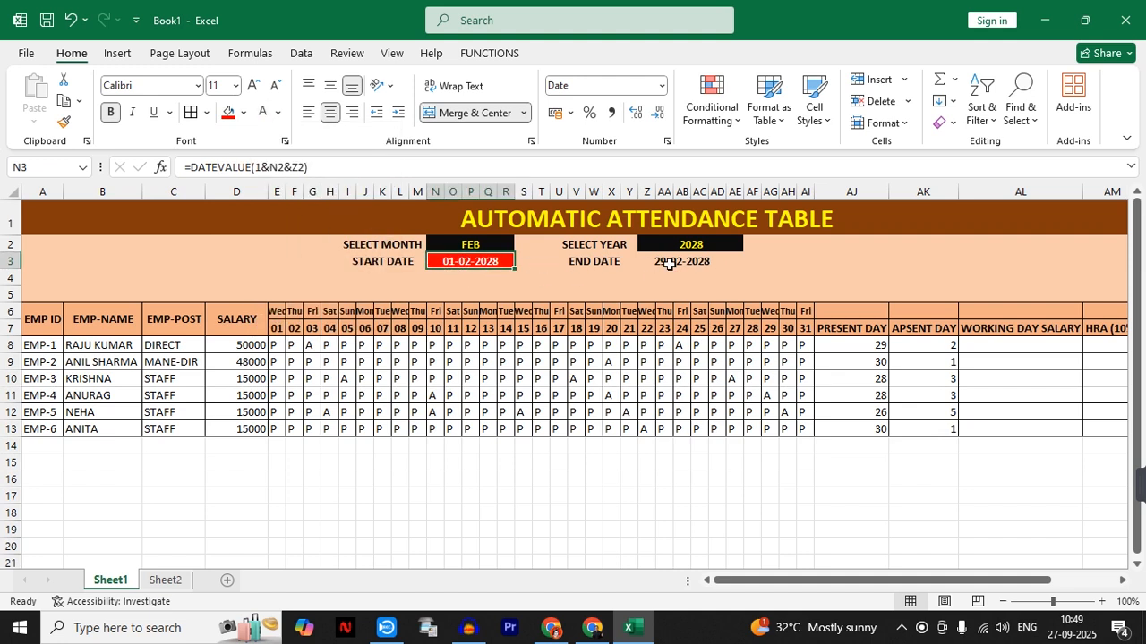
- Copy the start date cell's red fill and white text formatting to the end date cell Z3
{"action": "left_click", "coordinate": [63, 123]}
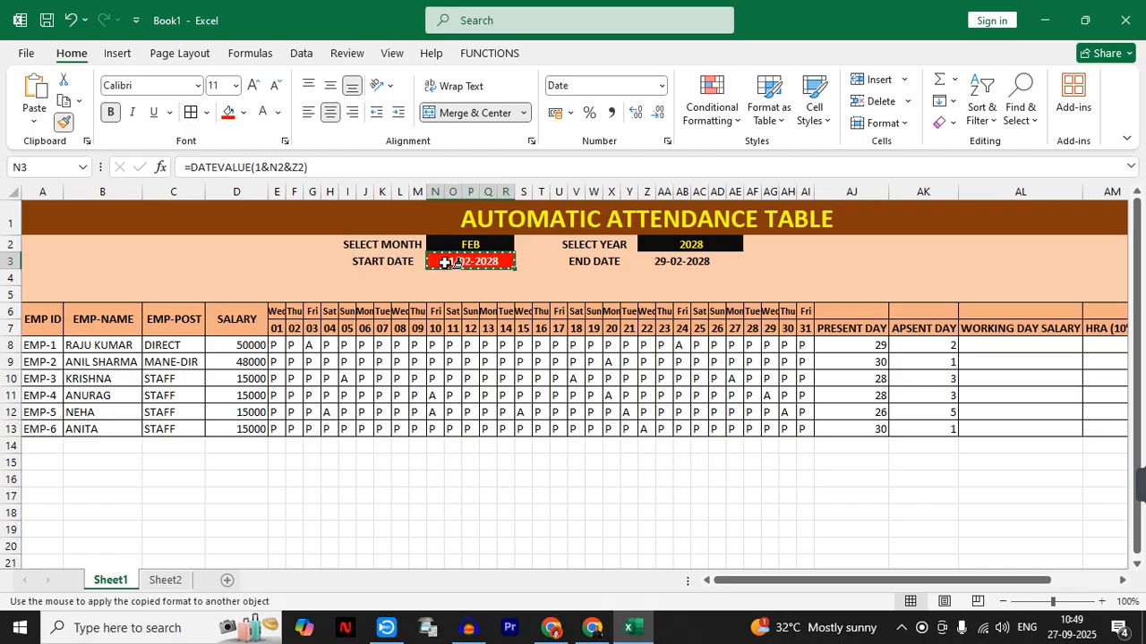
{"action": "left_click", "coordinate": [678, 259]}
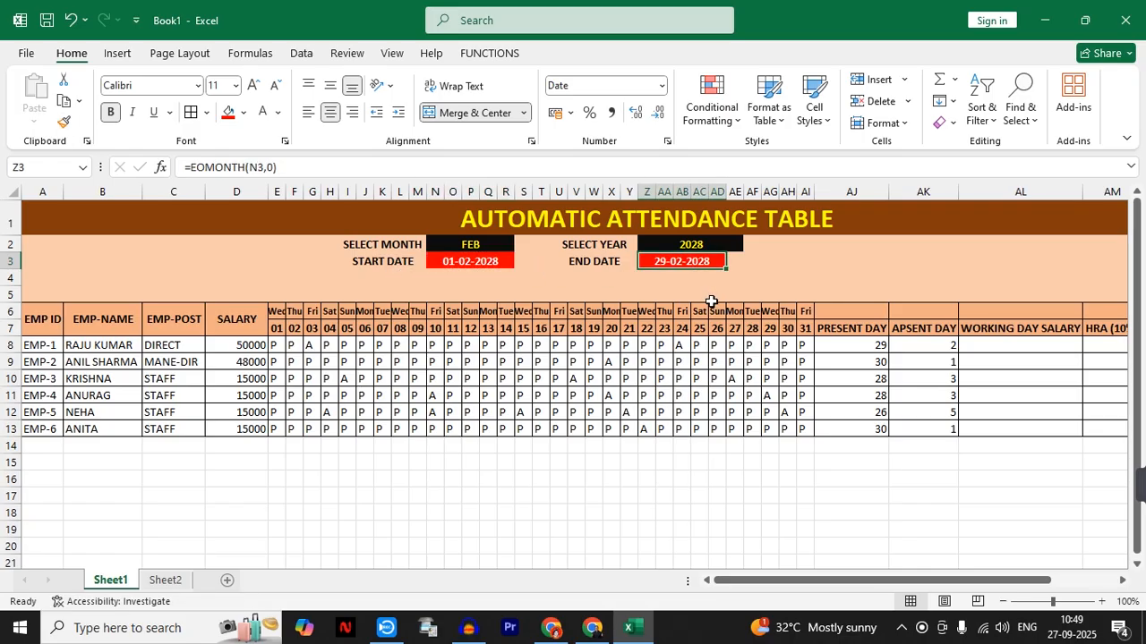
- Test the month dropdown in N2 by choosing JUN, SEP and FEB, and finish on MAR
{"action": "left_click", "coordinate": [501, 250]}
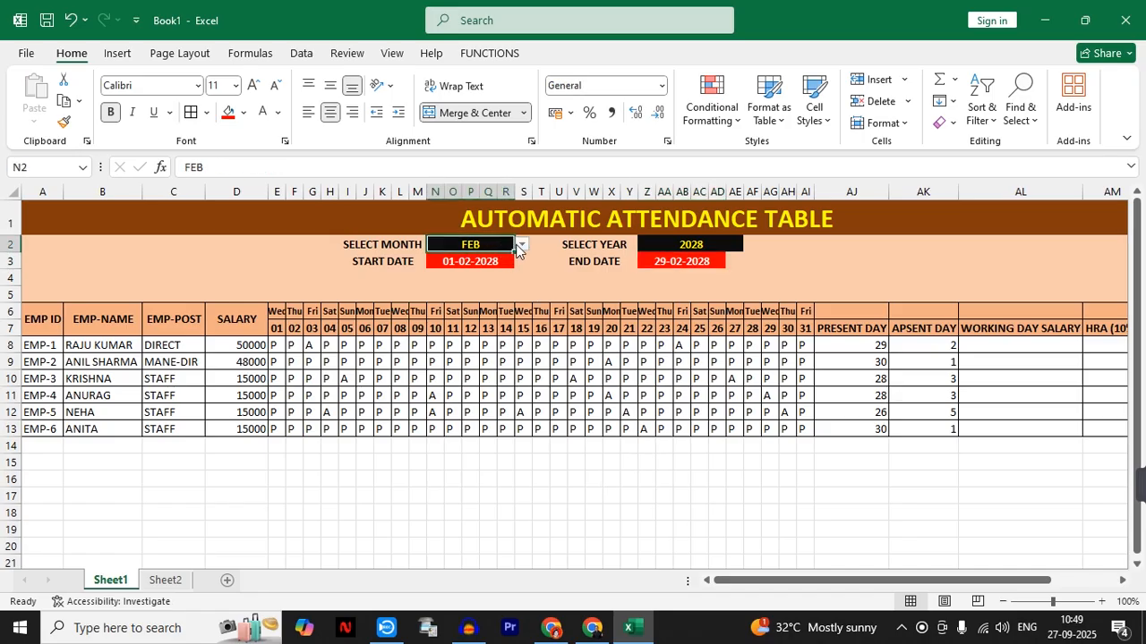
{"action": "left_click", "coordinate": [520, 245]}
{"action": "left_click", "coordinate": [472, 335]}
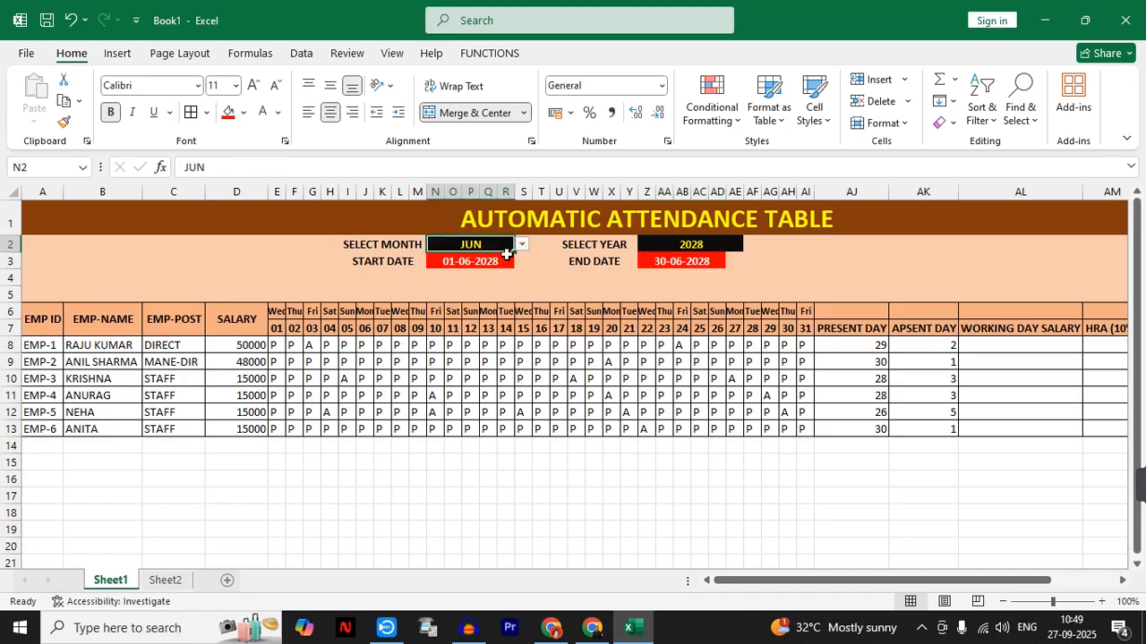
{"action": "left_click", "coordinate": [521, 244]}
{"action": "left_click", "coordinate": [461, 377]}
{"action": "left_click", "coordinate": [521, 244]}
{"action": "left_click", "coordinate": [476, 272]}
{"action": "left_click", "coordinate": [522, 244]}
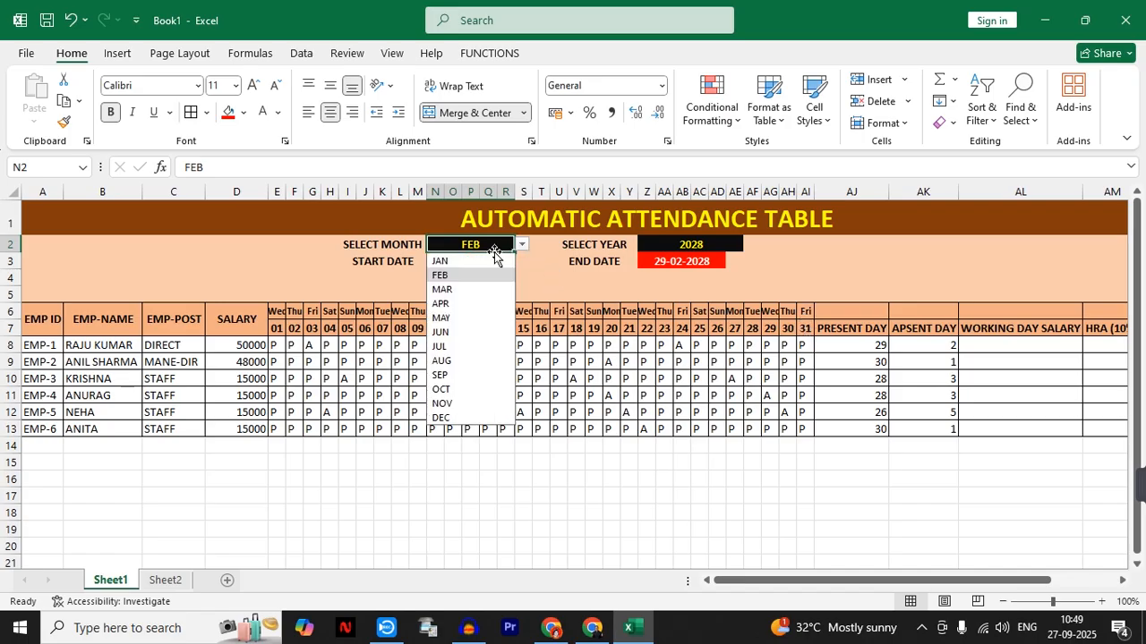
{"action": "left_click", "coordinate": [460, 290]}
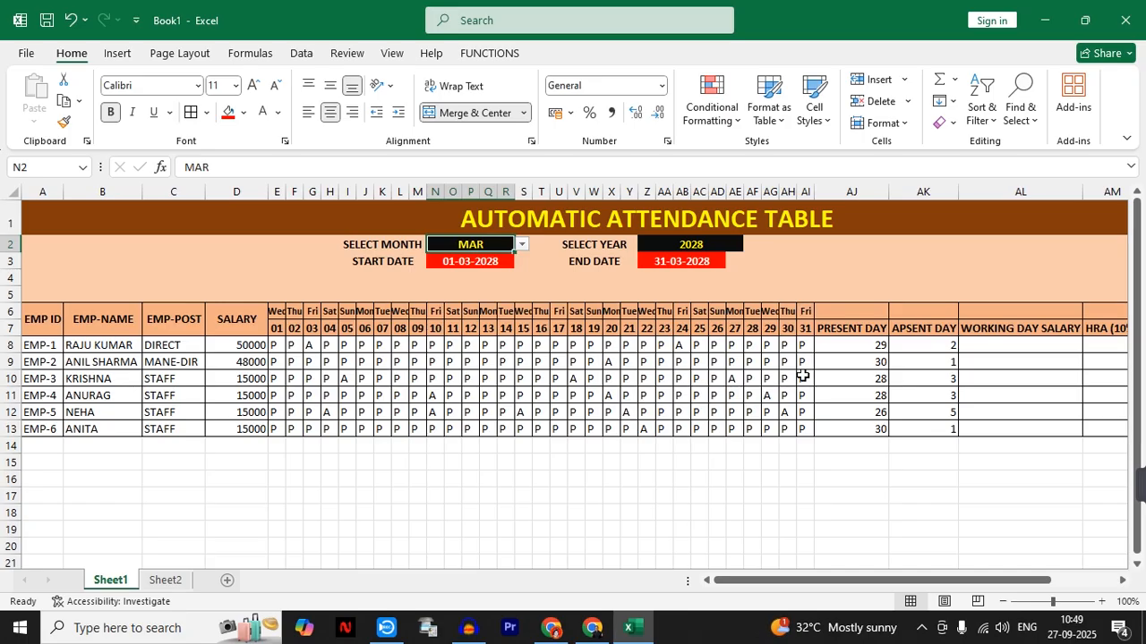
- Clear the day numbers from E7:AI7 in the date header row
{"action": "left_click", "coordinate": [1104, 602]}
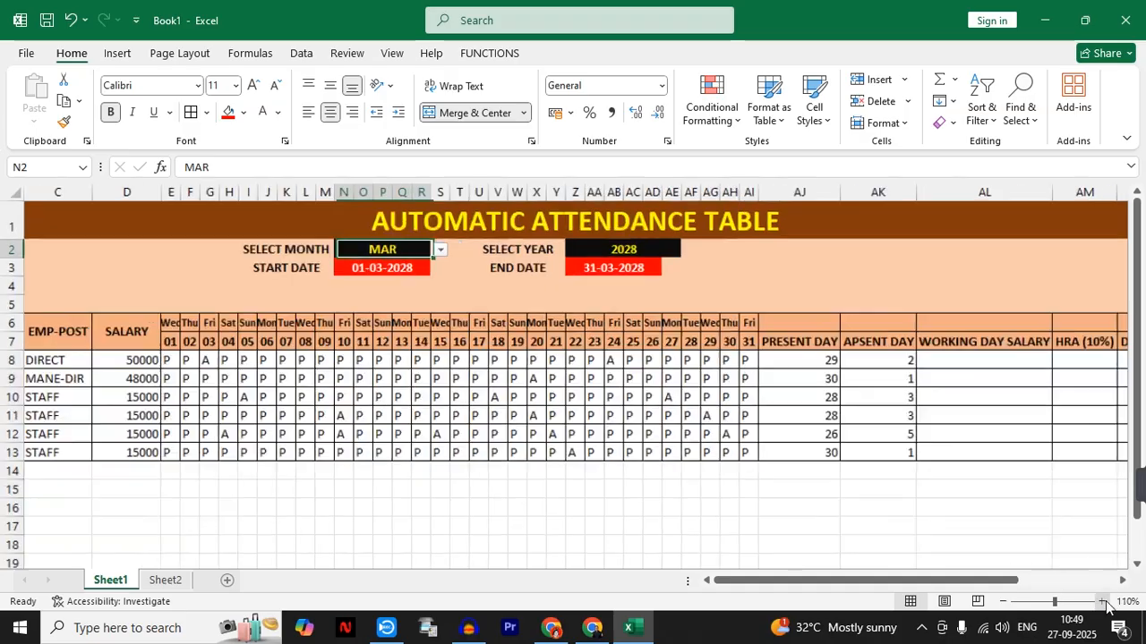
{"action": "left_click", "coordinate": [1104, 602]}
{"action": "left_click", "coordinate": [1103, 602]}
{"action": "left_click", "coordinate": [1104, 603]}
{"action": "left_click_drag", "start_coordinate": [931, 580], "coordinate": [869, 593]}
{"action": "scroll", "coordinate": [844, 440], "scroll_direction": "down", "scroll_amount": 1}
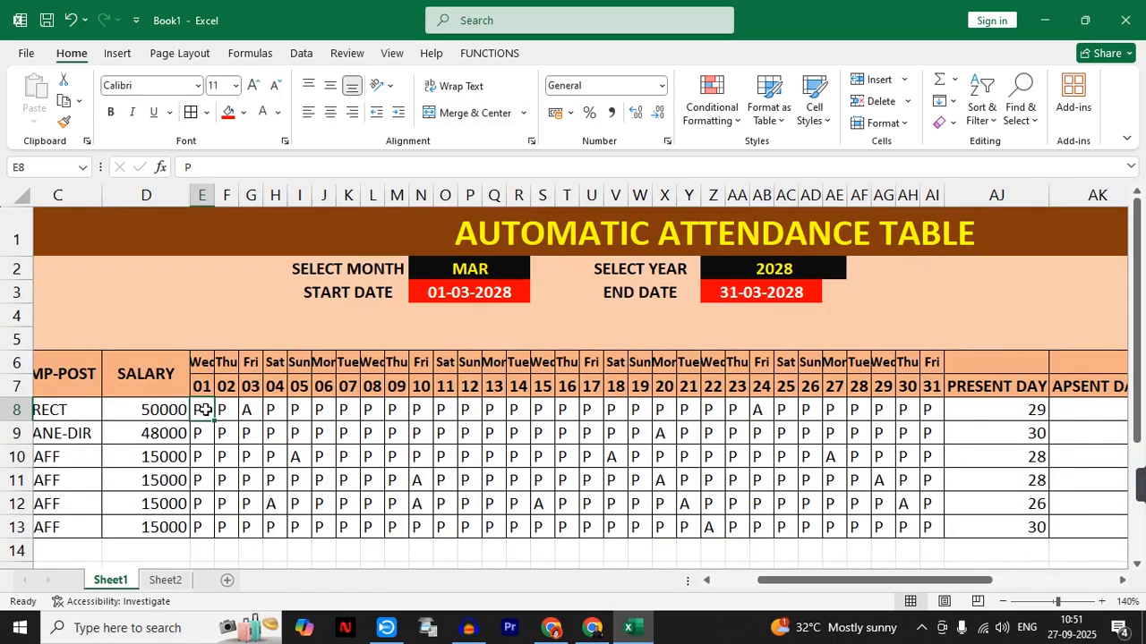
{"action": "left_click_drag", "start_coordinate": [202, 386], "coordinate": [937, 391]}
{"action": "key", "text": "Delete"}
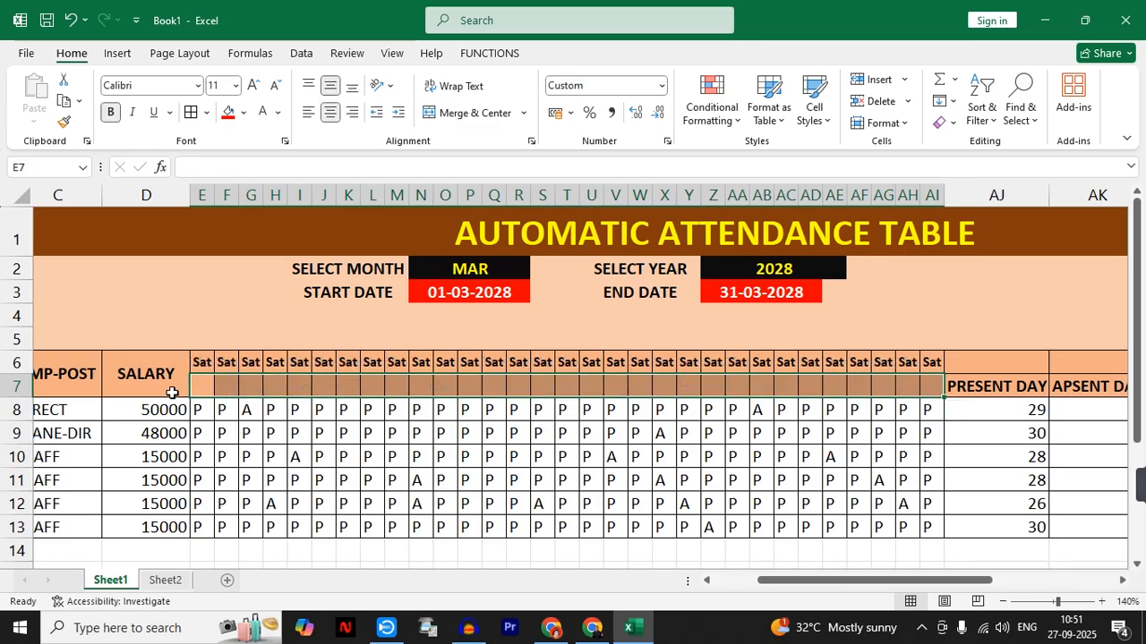
- Enter the formula =$N$3 in E7 so the first day refers to the start date
{"action": "left_click", "coordinate": [200, 386]}
{"action": "type", "text": "="}
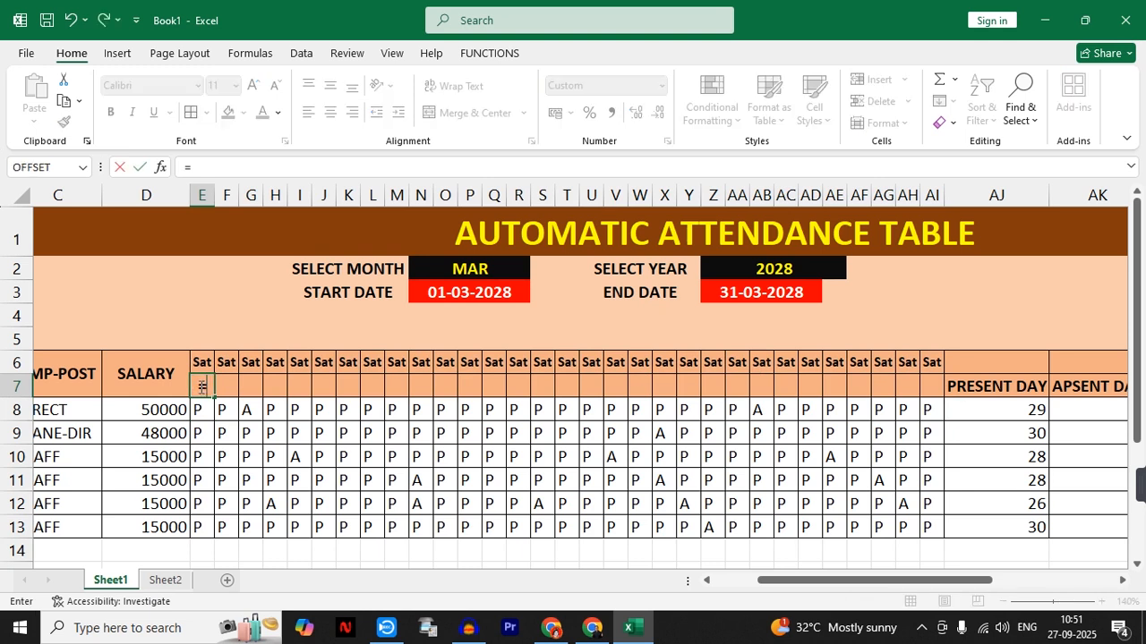
{"action": "left_click", "coordinate": [462, 296]}
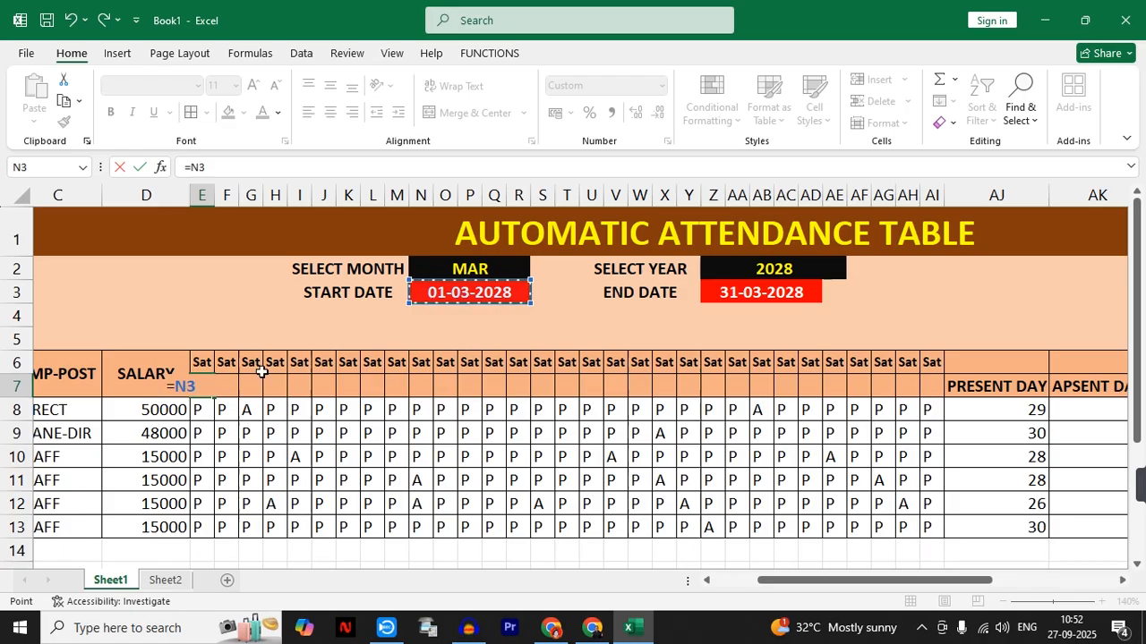
{"action": "key", "text": "F4"}
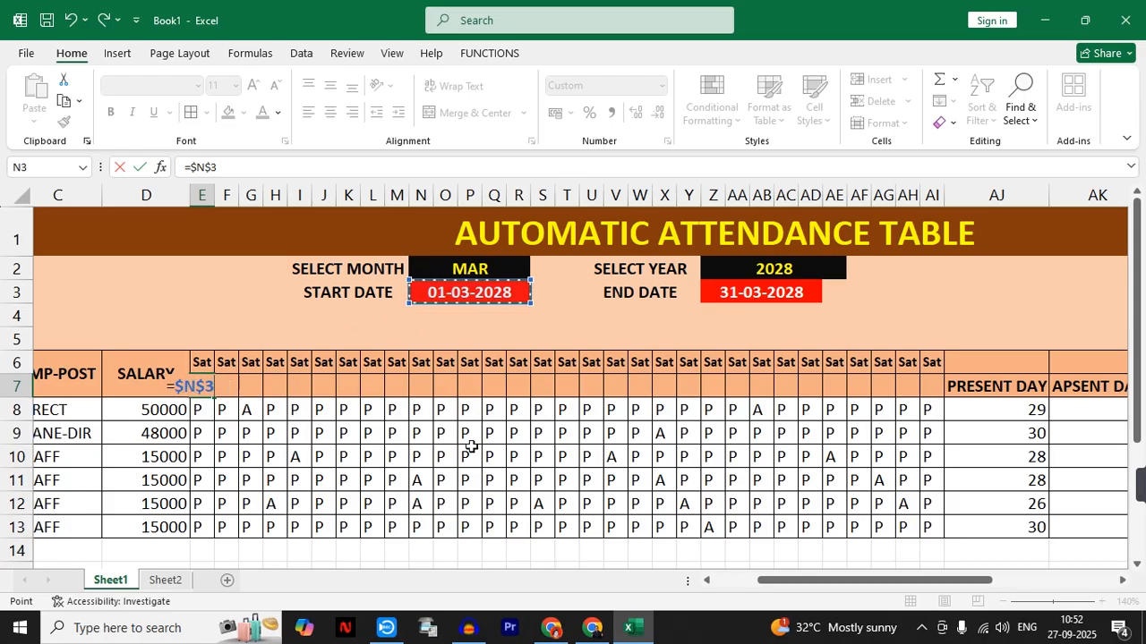
{"action": "key", "text": "Return"}
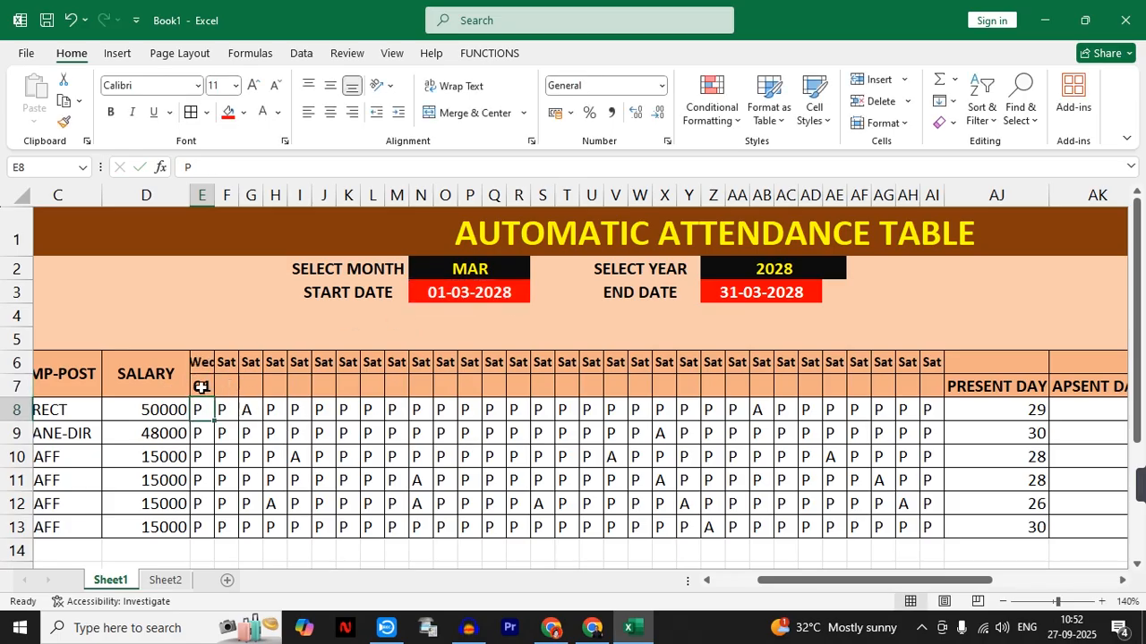
{"action": "key", "text": "Up"}
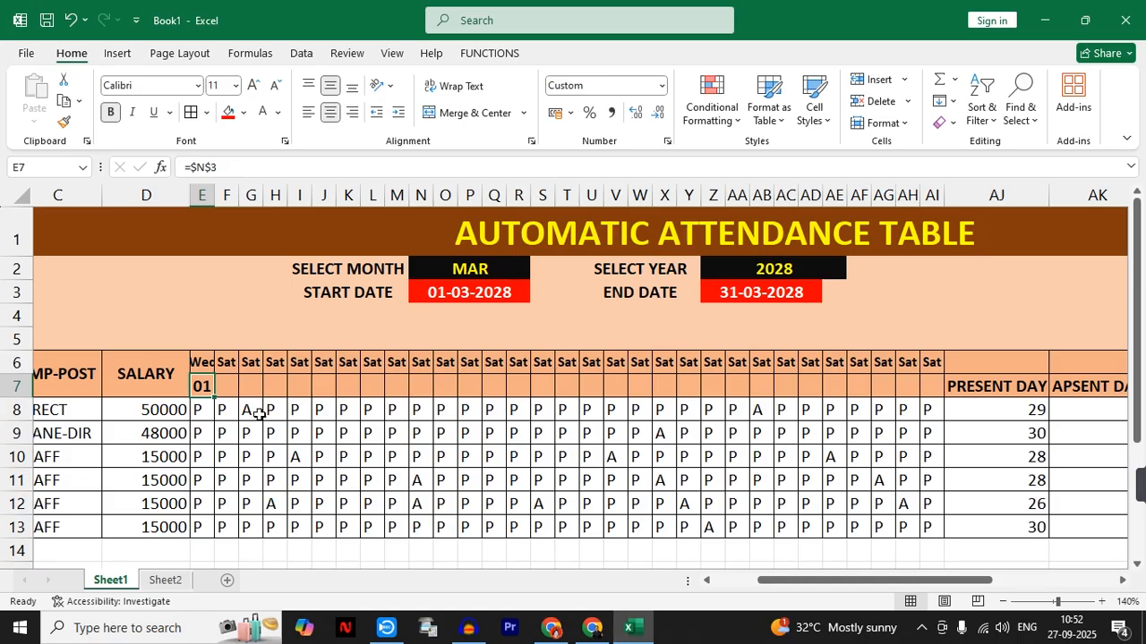
- Write the formula =IF(E7<Z3,E7+1,"") in F7 for the second day of the month
{"action": "left_click", "coordinate": [229, 386]}
{"action": "left_click", "coordinate": [245, 386]}
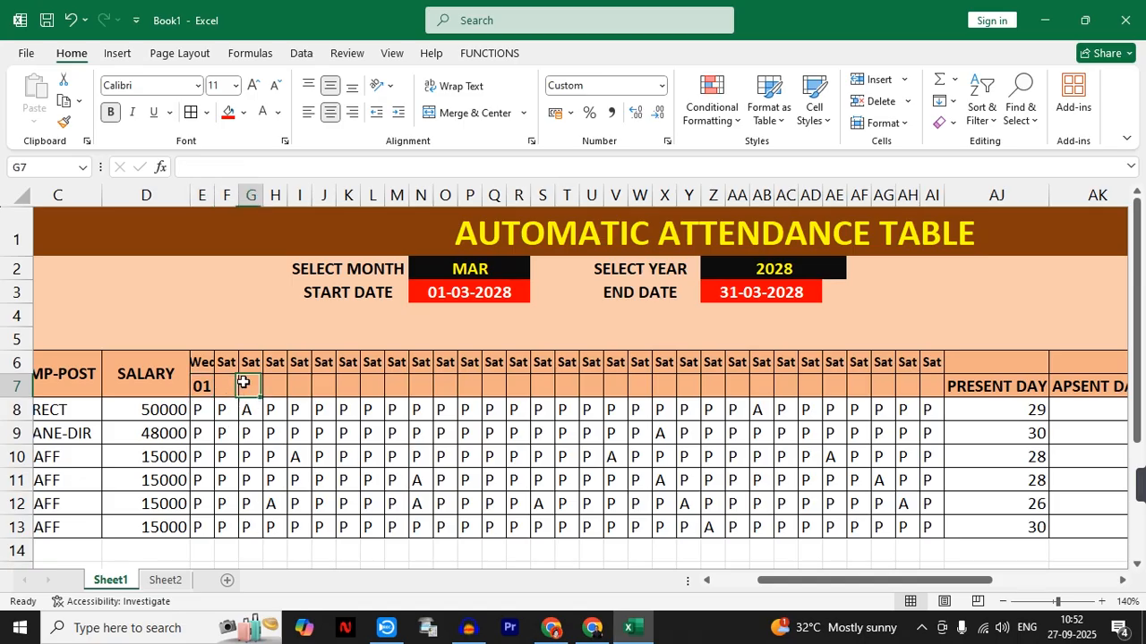
{"action": "left_click", "coordinate": [270, 383]}
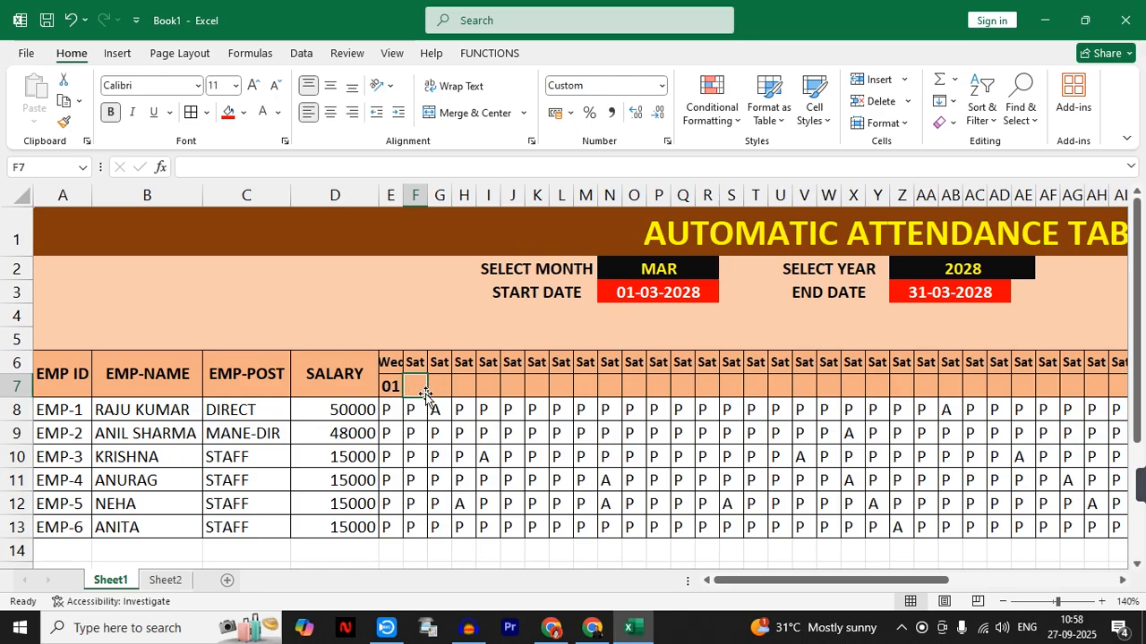
{"action": "type", "text": "="}
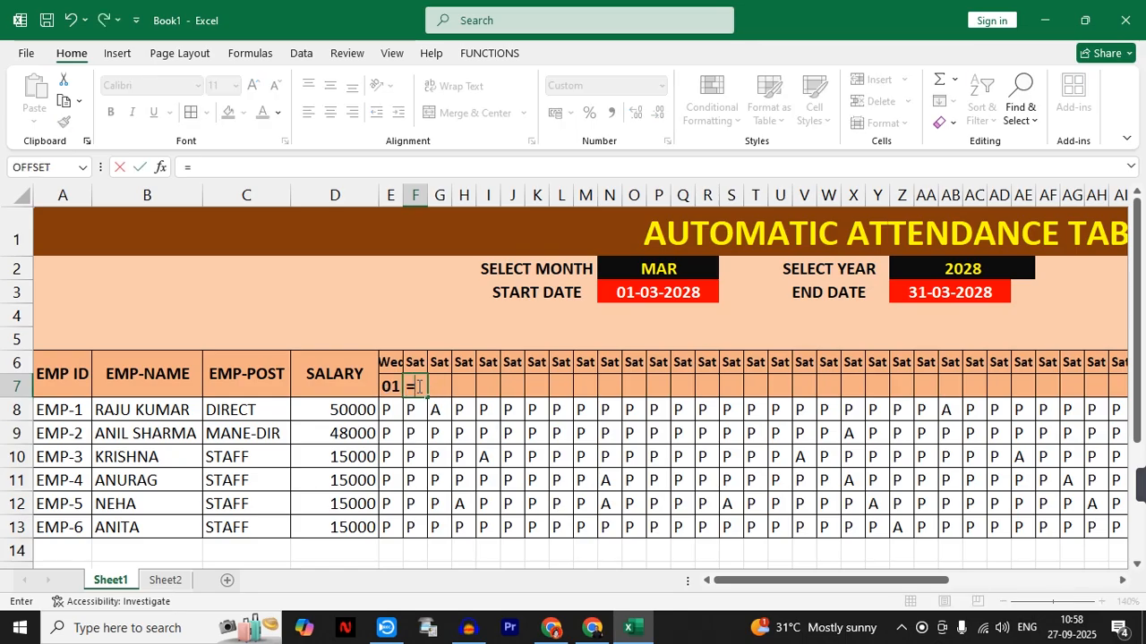
{"action": "type", "text": "IF("}
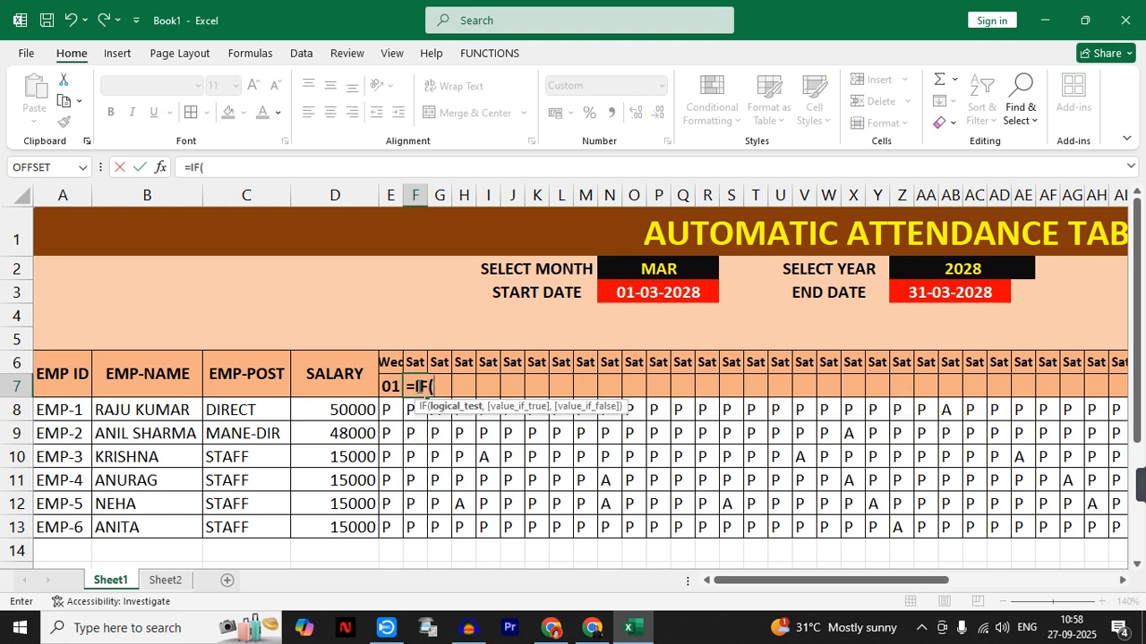
{"action": "left_click", "coordinate": [386, 386]}
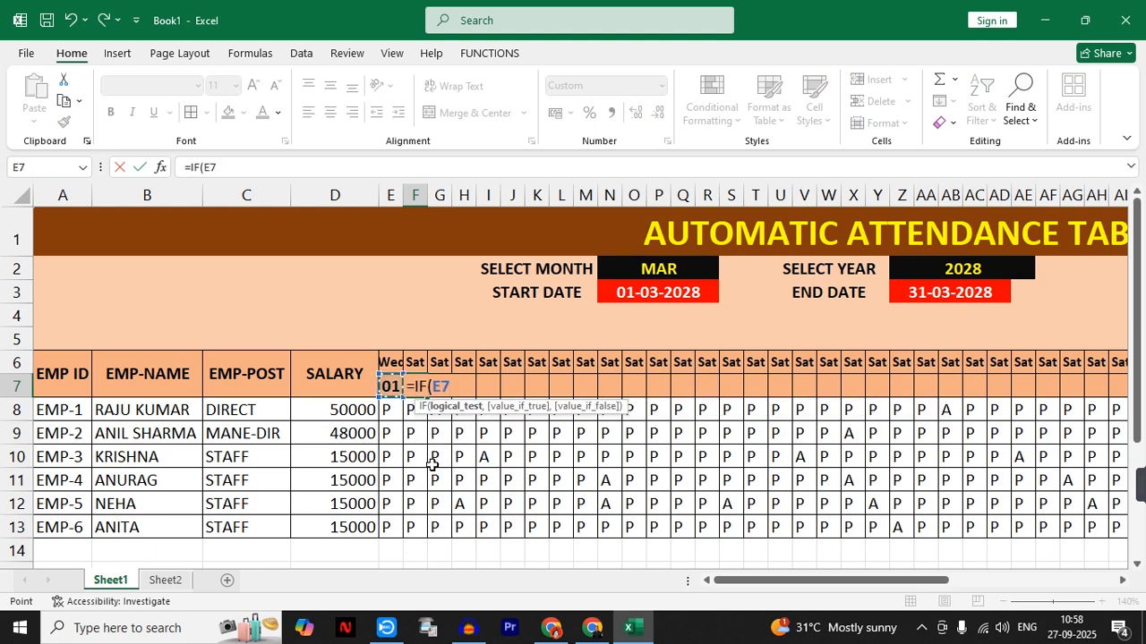
{"action": "type", "text": "<"}
{"action": "left_click", "coordinate": [932, 293]}
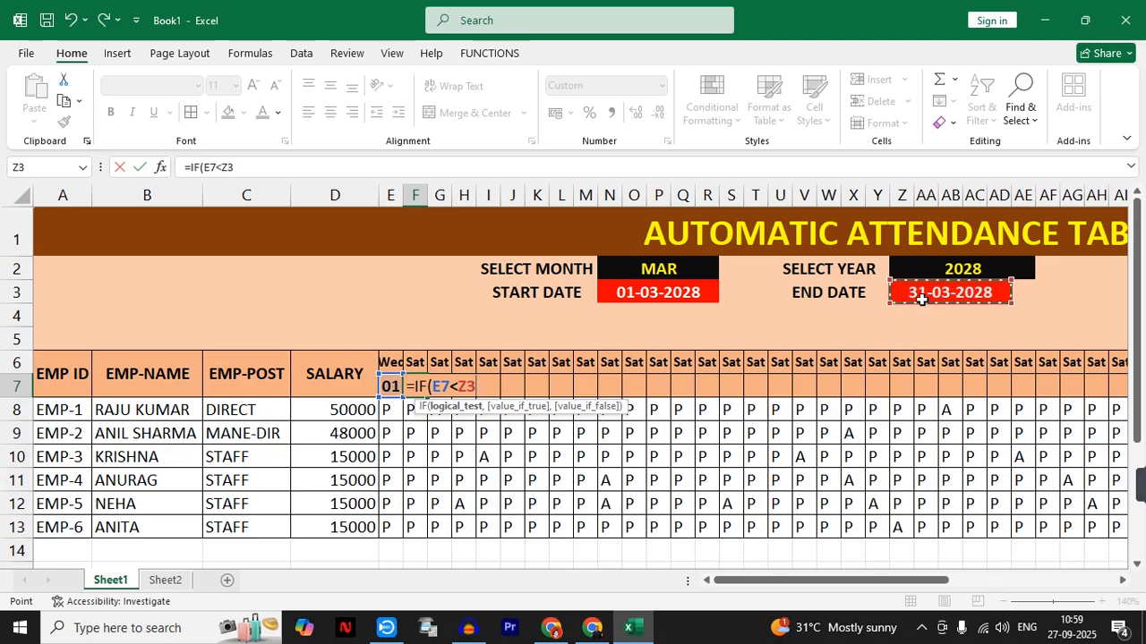
{"action": "type", "text": ","}
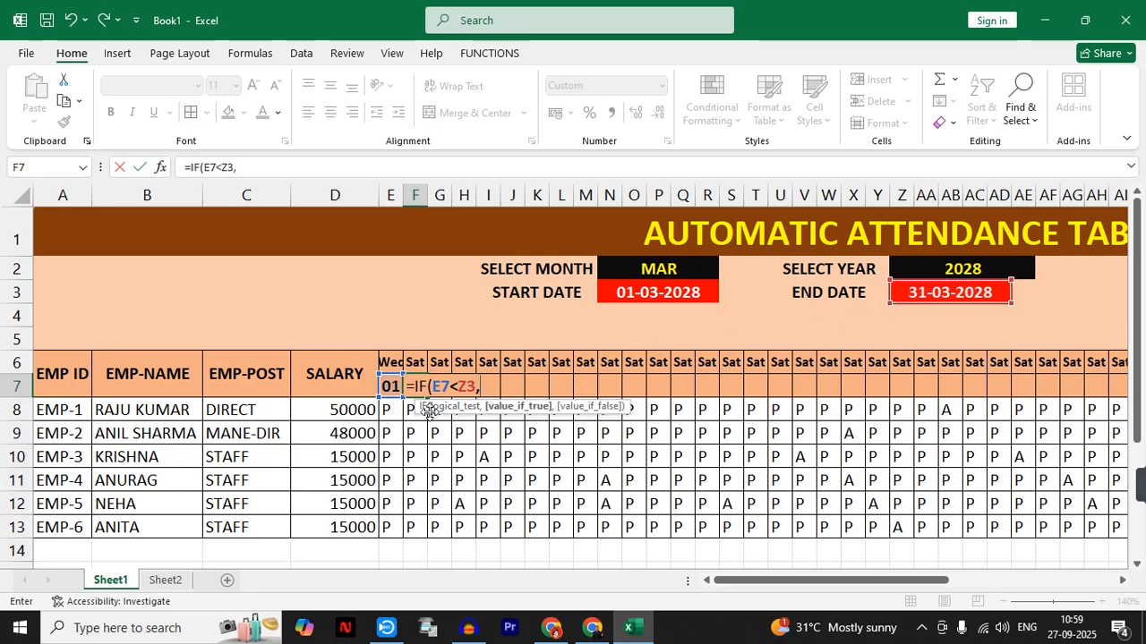
{"action": "left_click", "coordinate": [390, 386]}
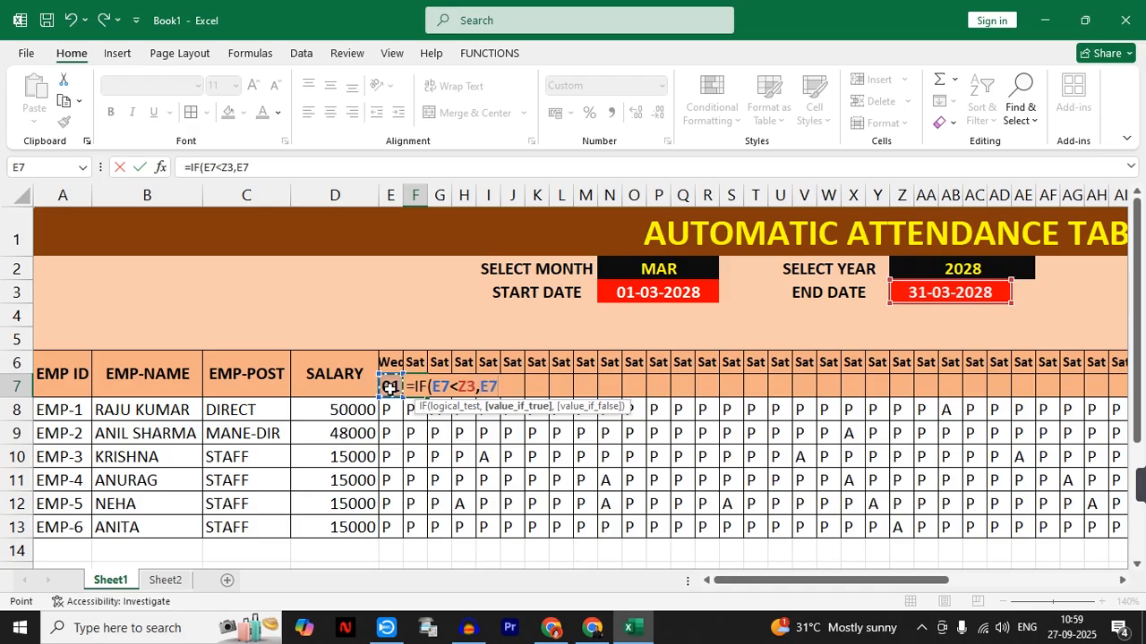
{"action": "type", "text": "+1"}
{"action": "type", "text": ","}
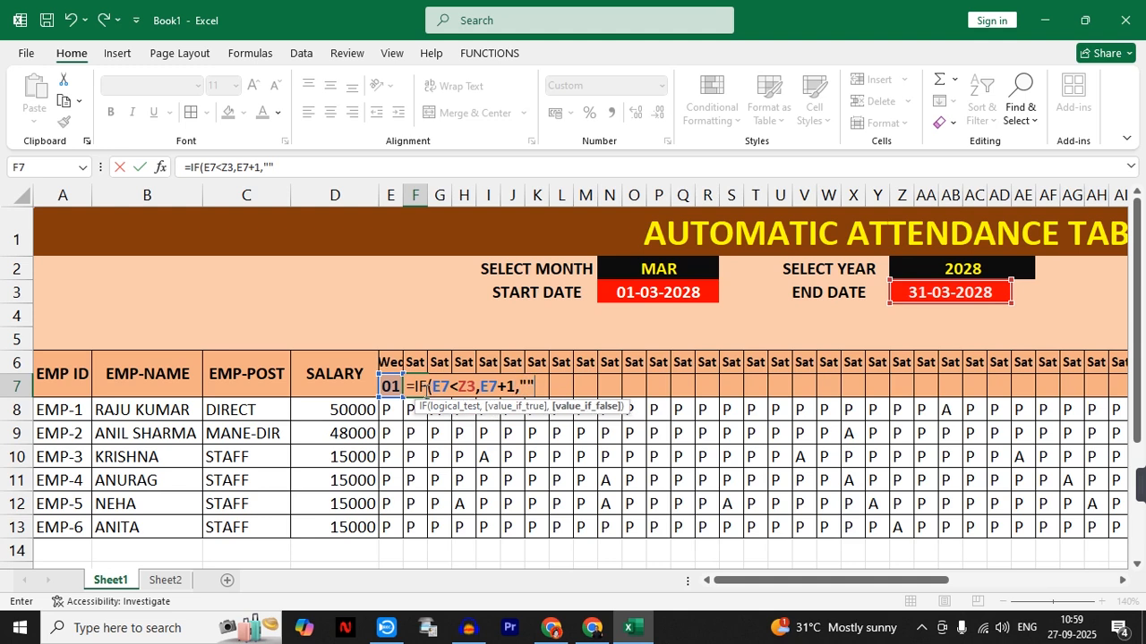
{"action": "type", "text": "\"\")"}
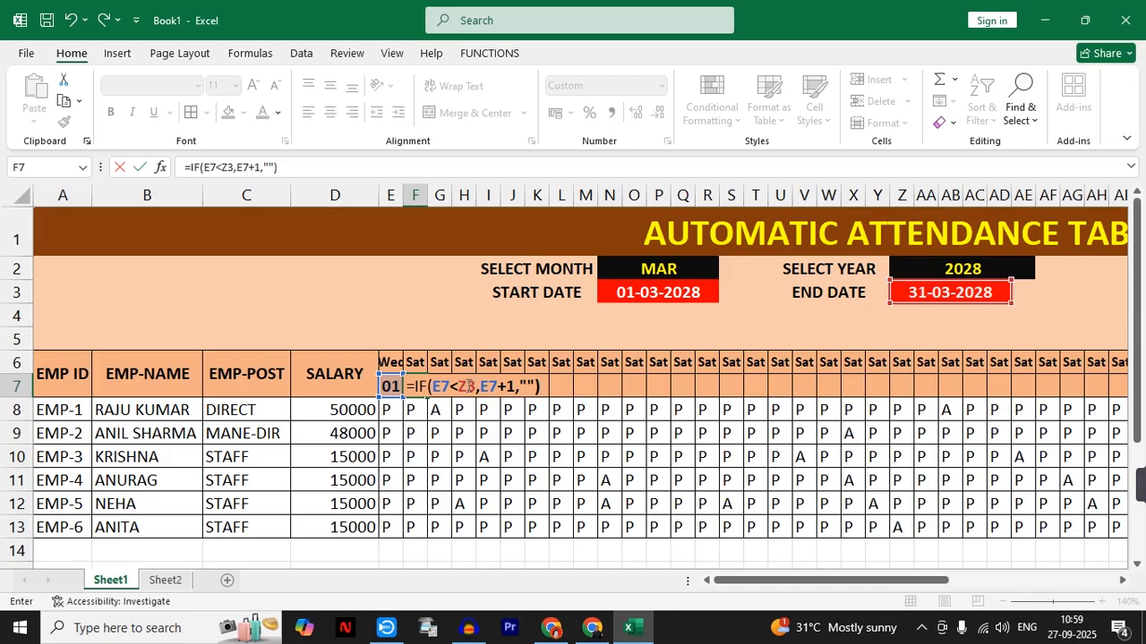
- Make the end date reference in the F7 formula absolute as $Z$3 and commit the formula
{"action": "left_click", "coordinate": [461, 386]}
{"action": "key", "text": "F4"}
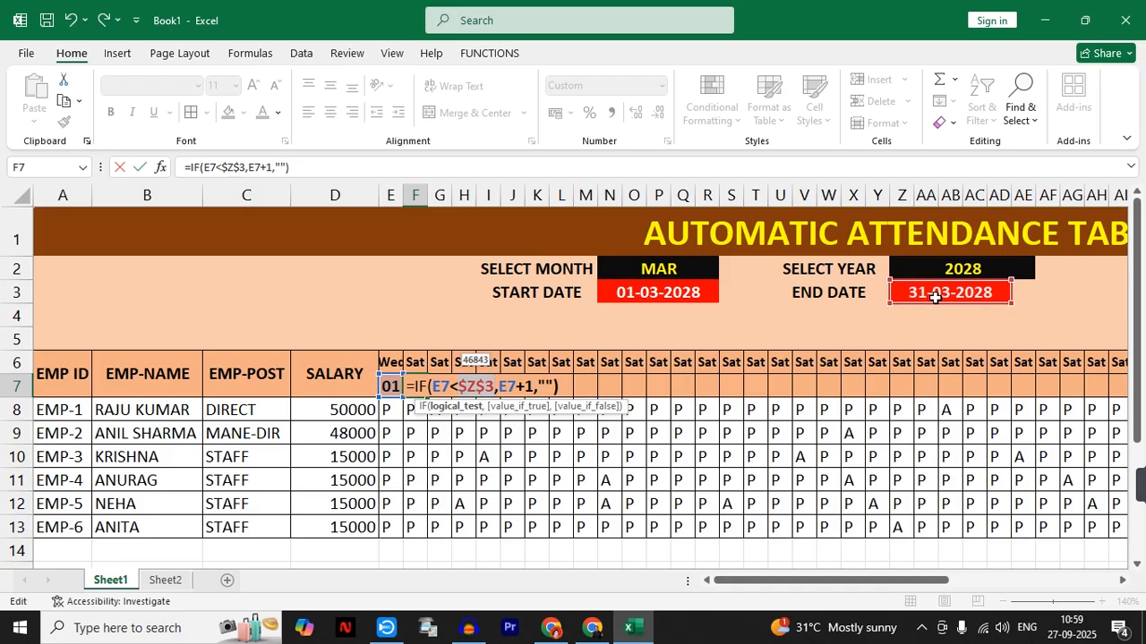
{"action": "key", "text": "Return"}
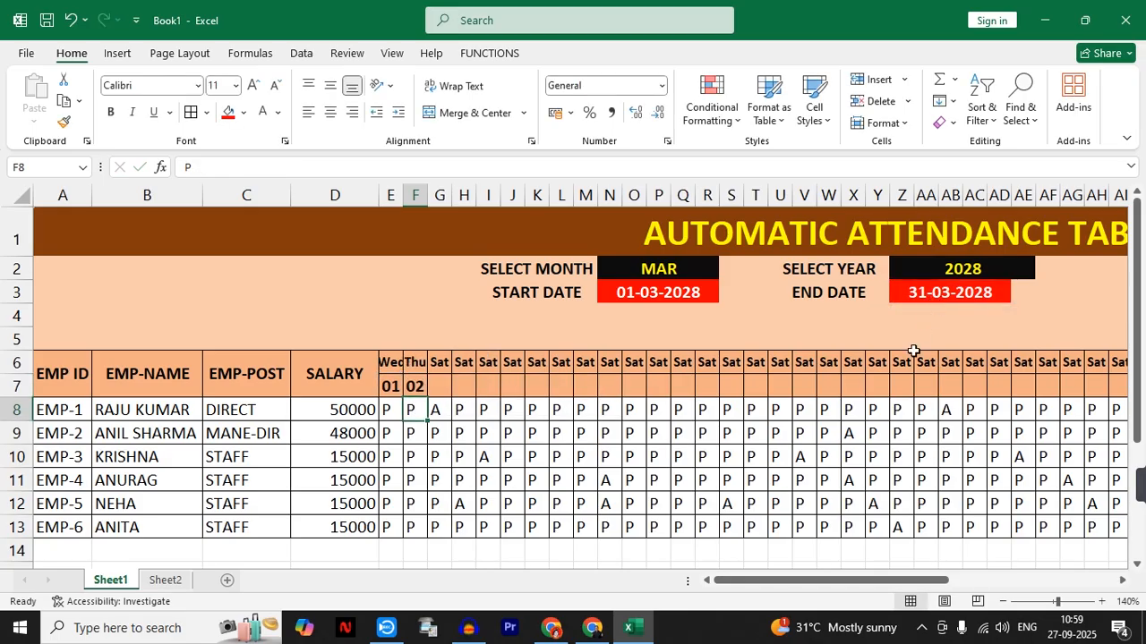
- Fill the F7 day formula across row 7 through AI7
{"action": "left_click", "coordinate": [419, 391]}
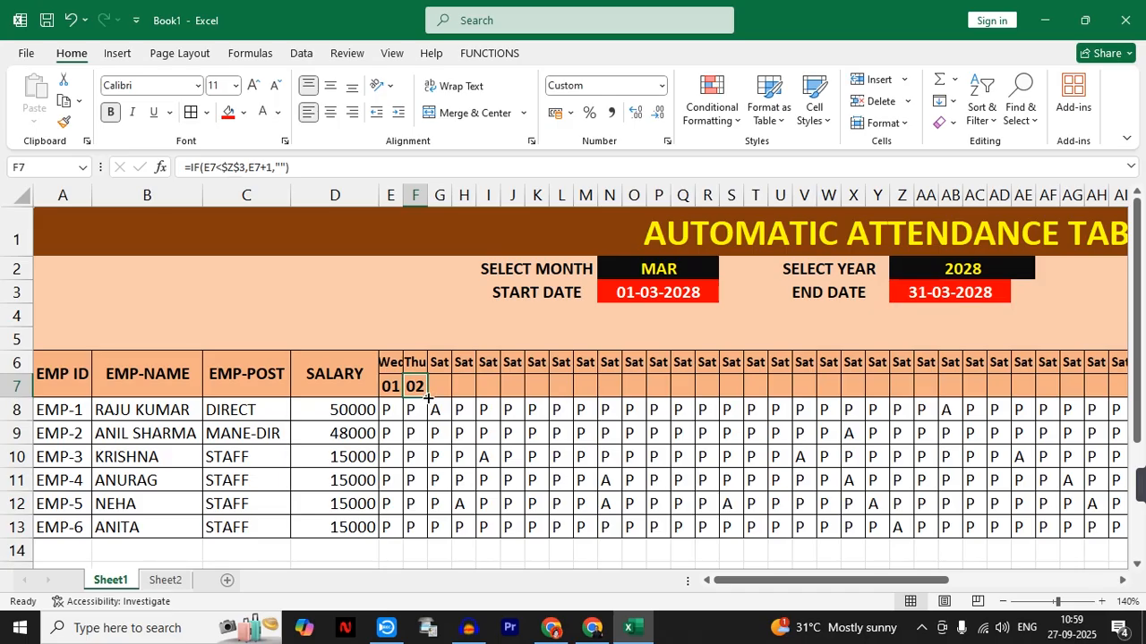
{"action": "left_click", "coordinate": [1102, 602]}
{"action": "left_click", "coordinate": [1102, 601]}
{"action": "left_click", "coordinate": [1102, 601]}
{"action": "left_click", "coordinate": [1102, 601]}
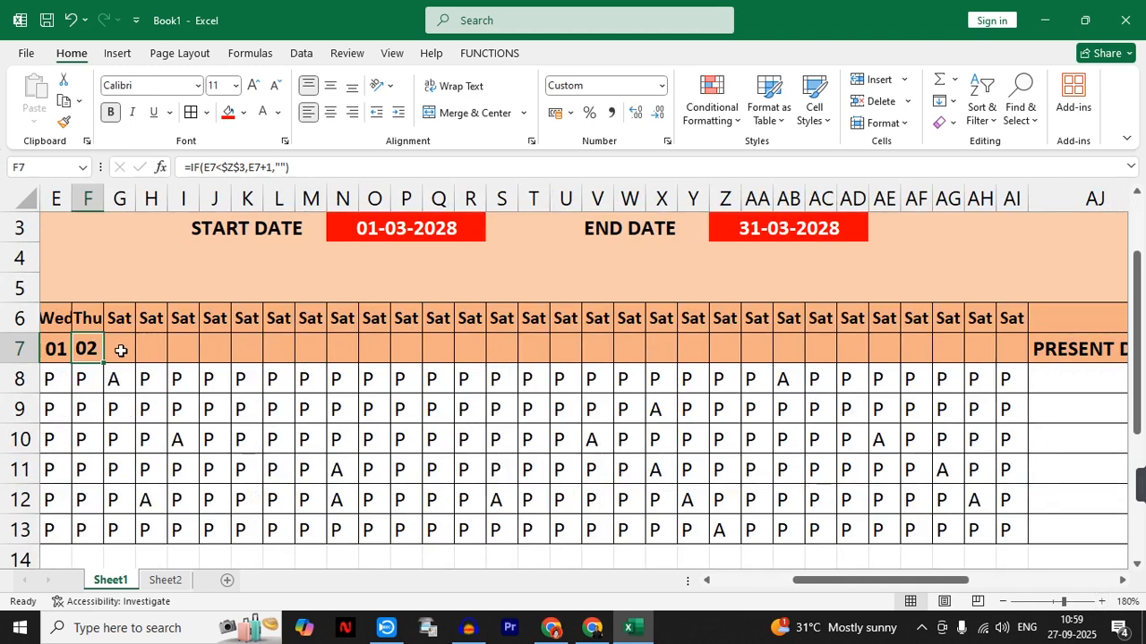
{"action": "left_click_drag", "start_coordinate": [106, 362], "coordinate": [1013, 379]}
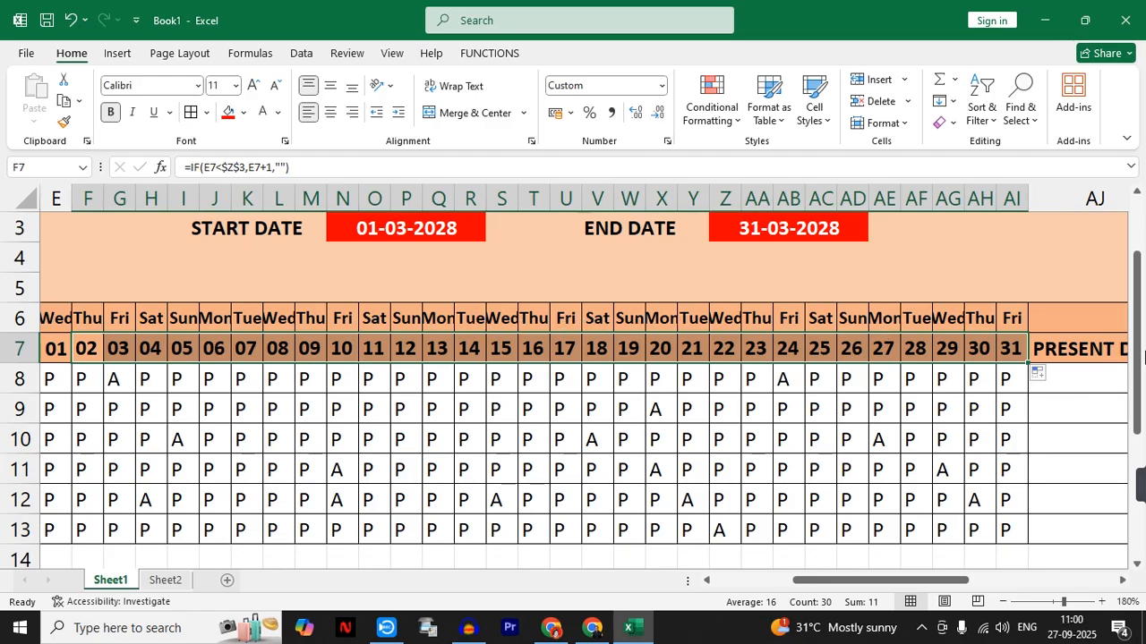
- Test the formula-driven day row by switching the month in N2 to FEB and back to MAR
{"action": "left_click_drag", "start_coordinate": [1139, 356], "coordinate": [1138, 318]}
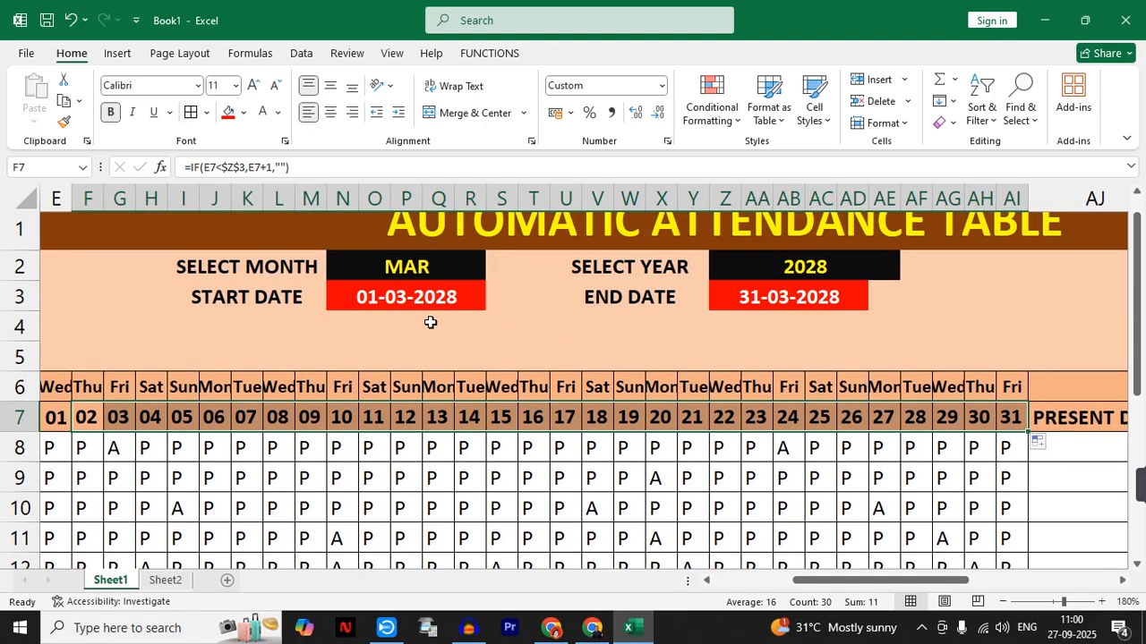
{"action": "left_click", "coordinate": [415, 273]}
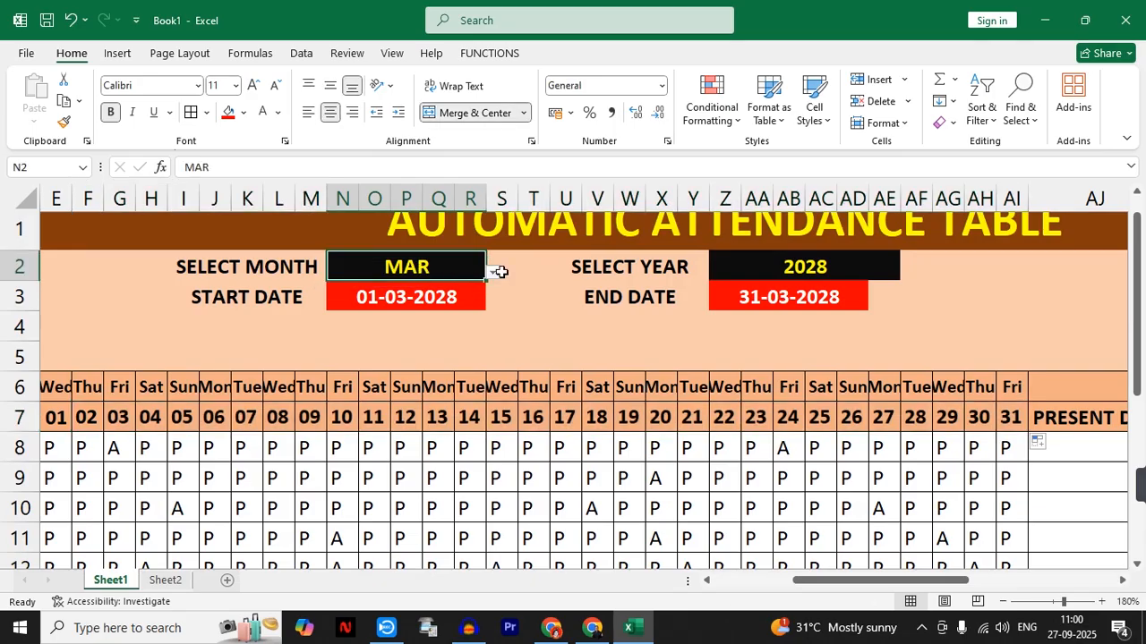
{"action": "left_click", "coordinate": [494, 272]}
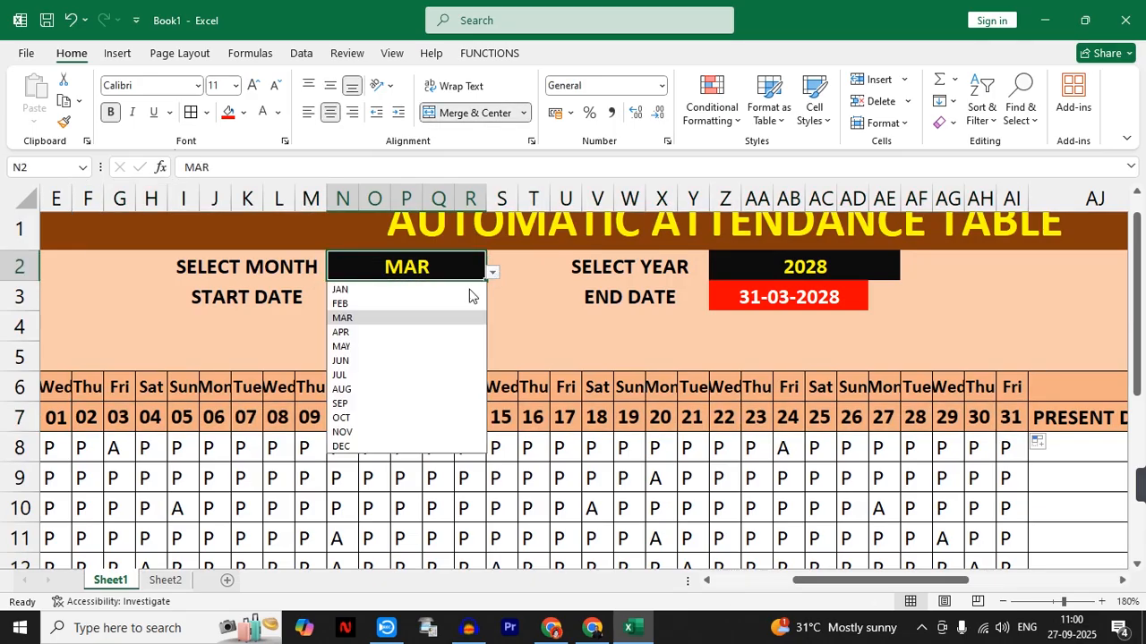
{"action": "left_click", "coordinate": [422, 306]}
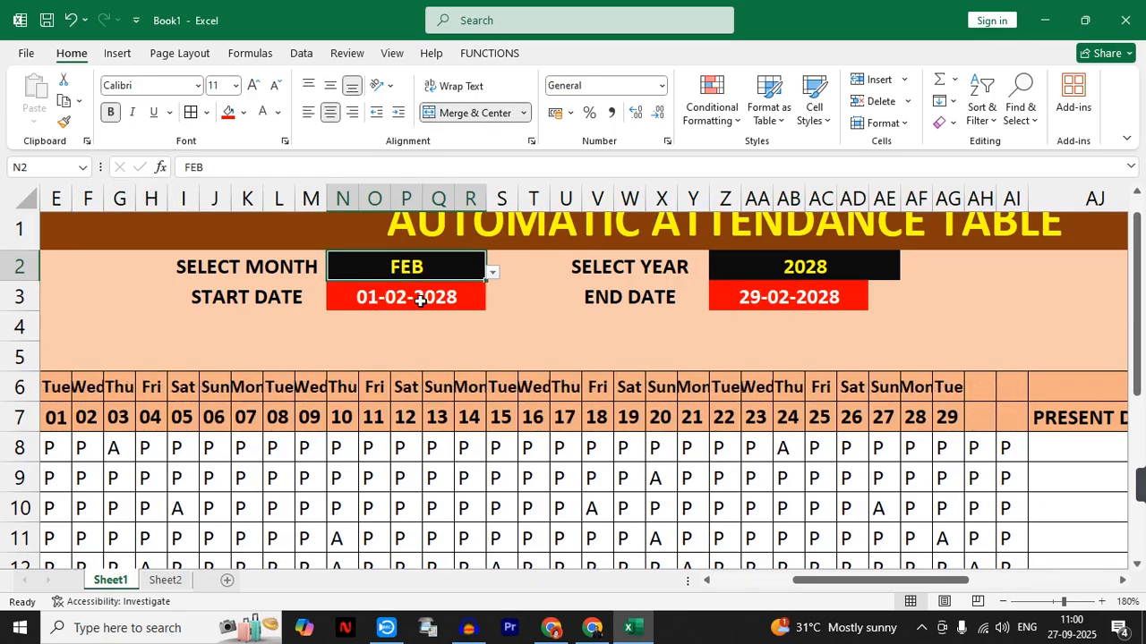
{"action": "left_click", "coordinate": [492, 272]}
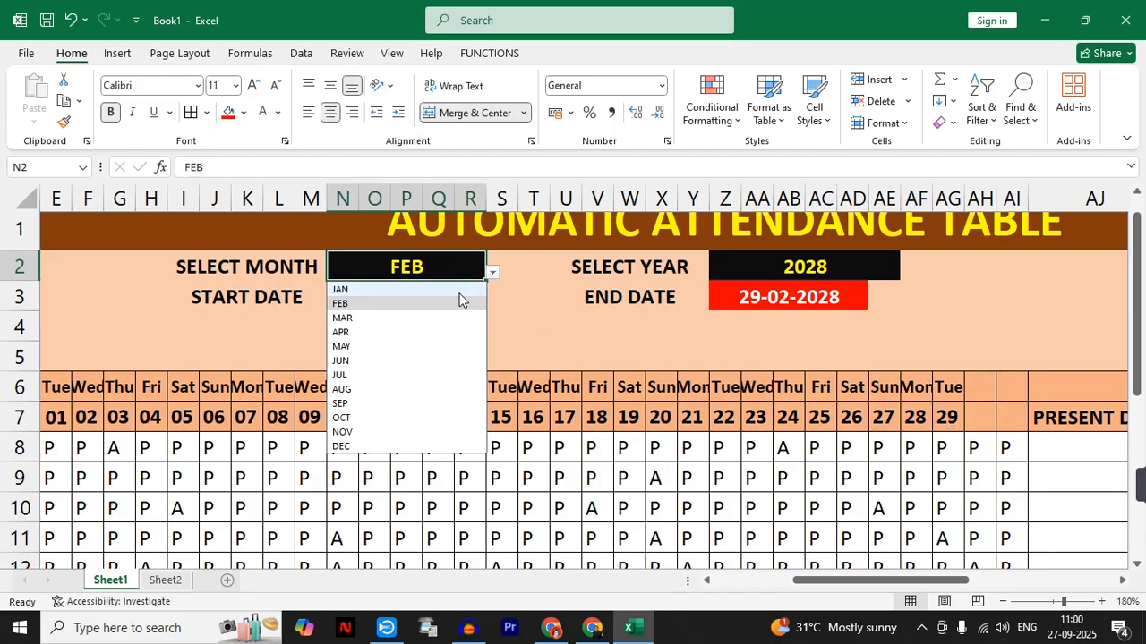
{"action": "left_click", "coordinate": [423, 319]}
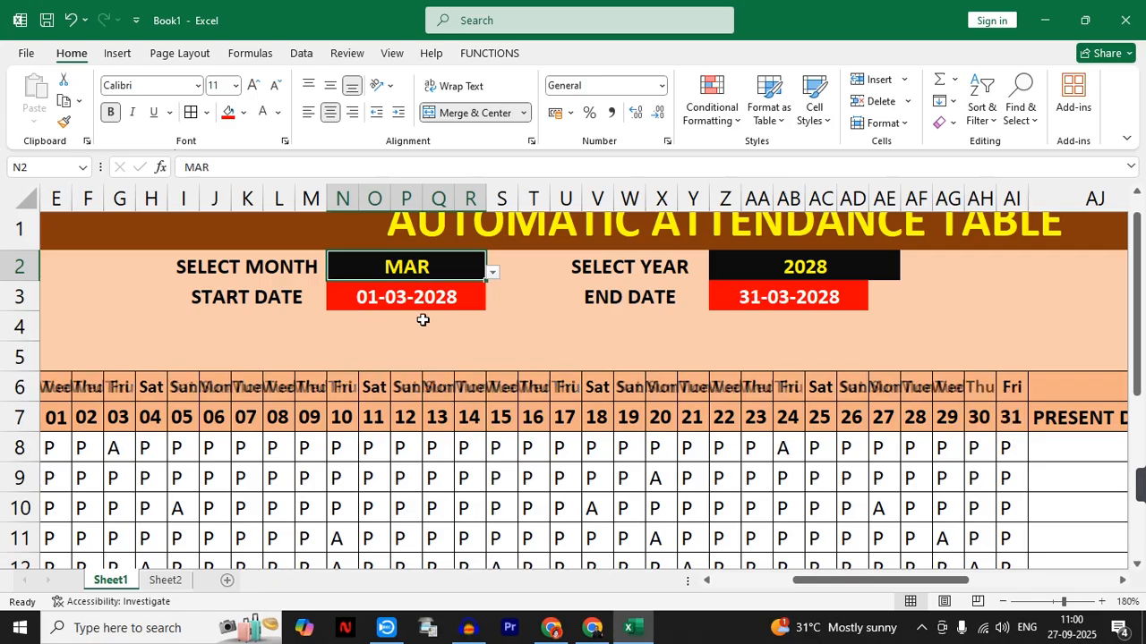
- Switch the month in N2 to APR to test the day row, and look over the salary columns
{"action": "left_click", "coordinate": [493, 273]}
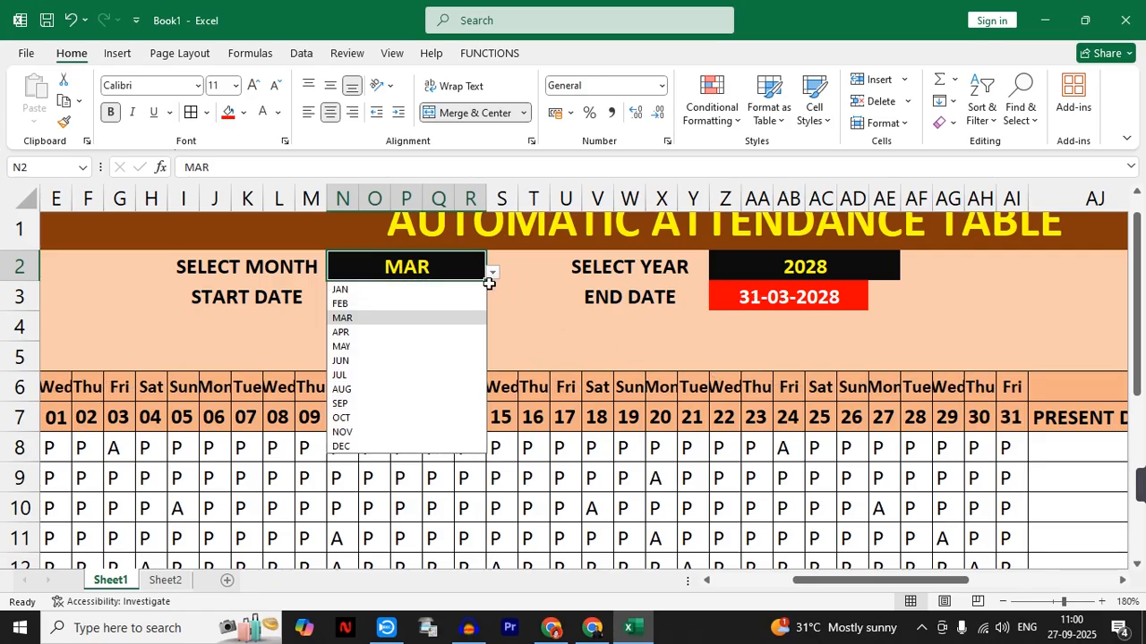
{"action": "left_click", "coordinate": [432, 332]}
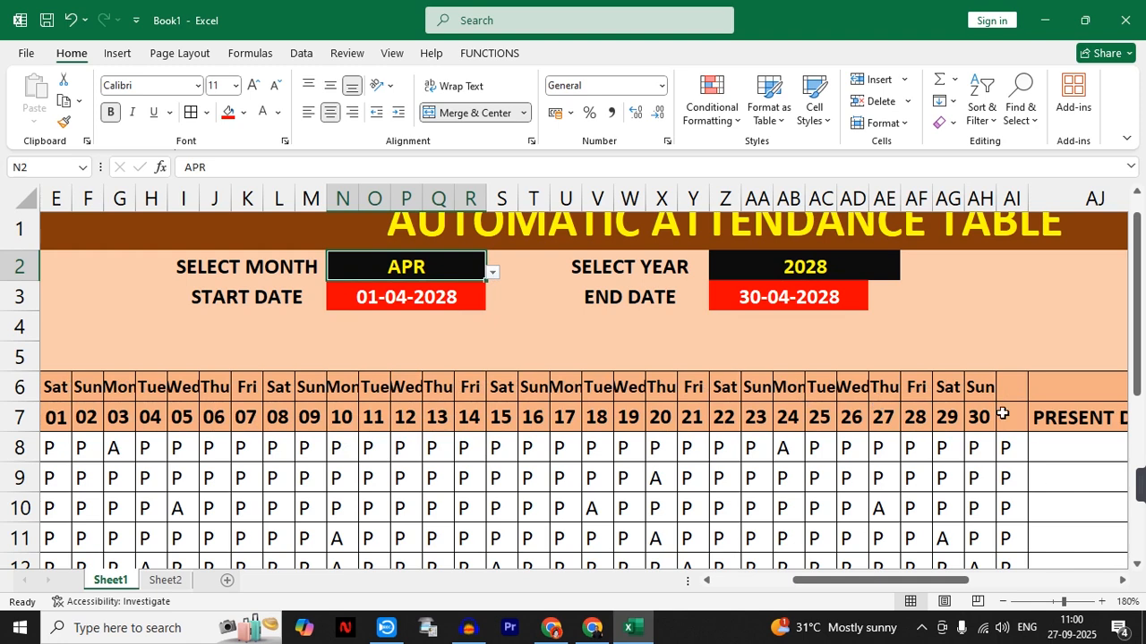
{"action": "left_click", "coordinate": [1002, 602]}
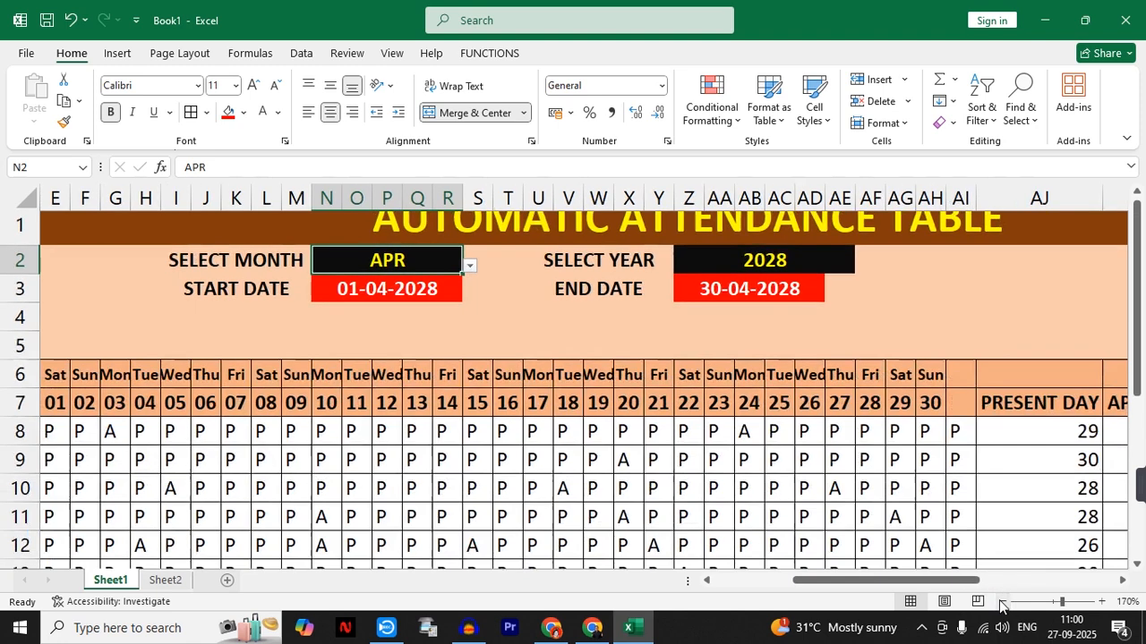
{"action": "left_click", "coordinate": [1002, 602]}
{"action": "left_click", "coordinate": [1003, 602]}
{"action": "left_click", "coordinate": [1002, 601]}
{"action": "left_click", "coordinate": [1002, 602]}
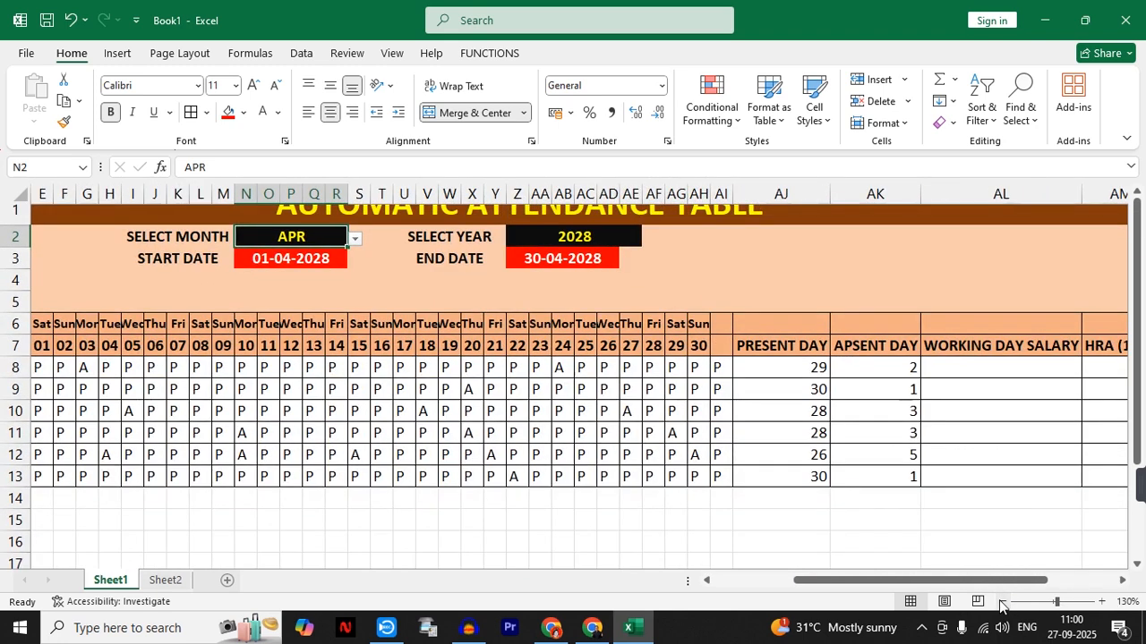
{"action": "left_click_drag", "start_coordinate": [945, 580], "coordinate": [865, 598]}
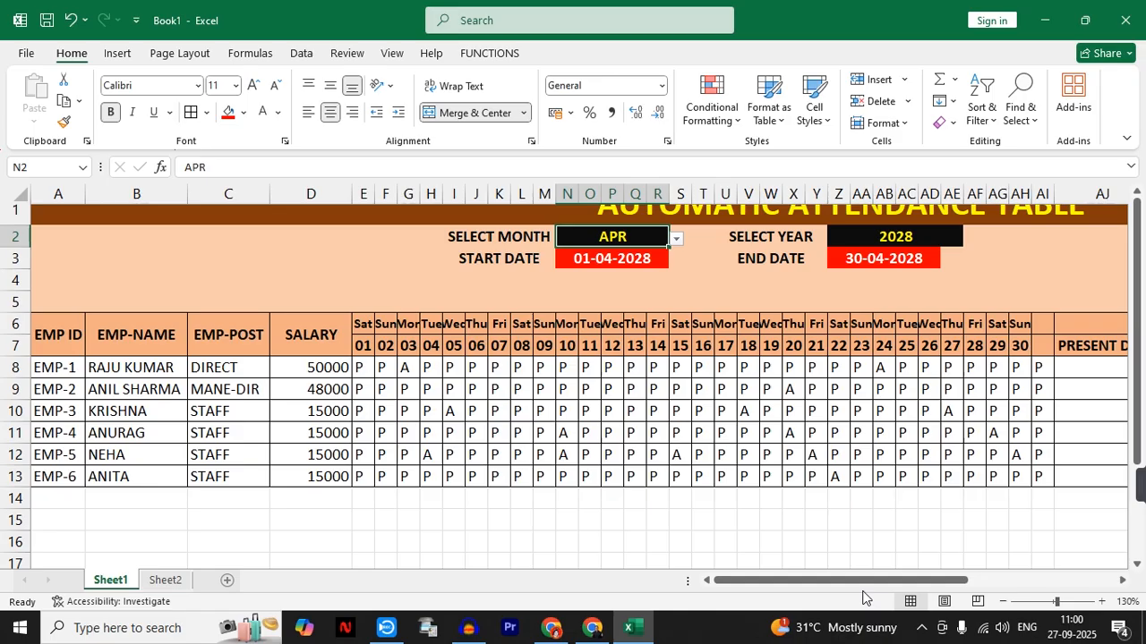
{"action": "scroll", "coordinate": [785, 387], "scroll_direction": "right", "scroll_amount": 5}
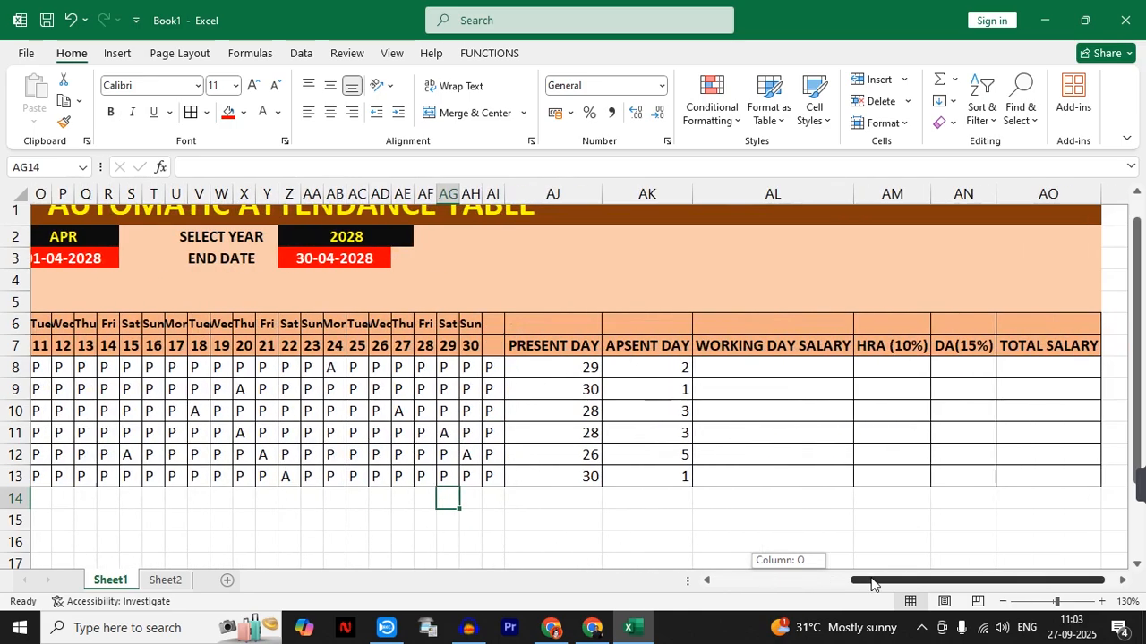
- Count the days in the selected month by entering =COUNT(E7:AI7) in AJ3
{"action": "left_click", "coordinate": [762, 366]}
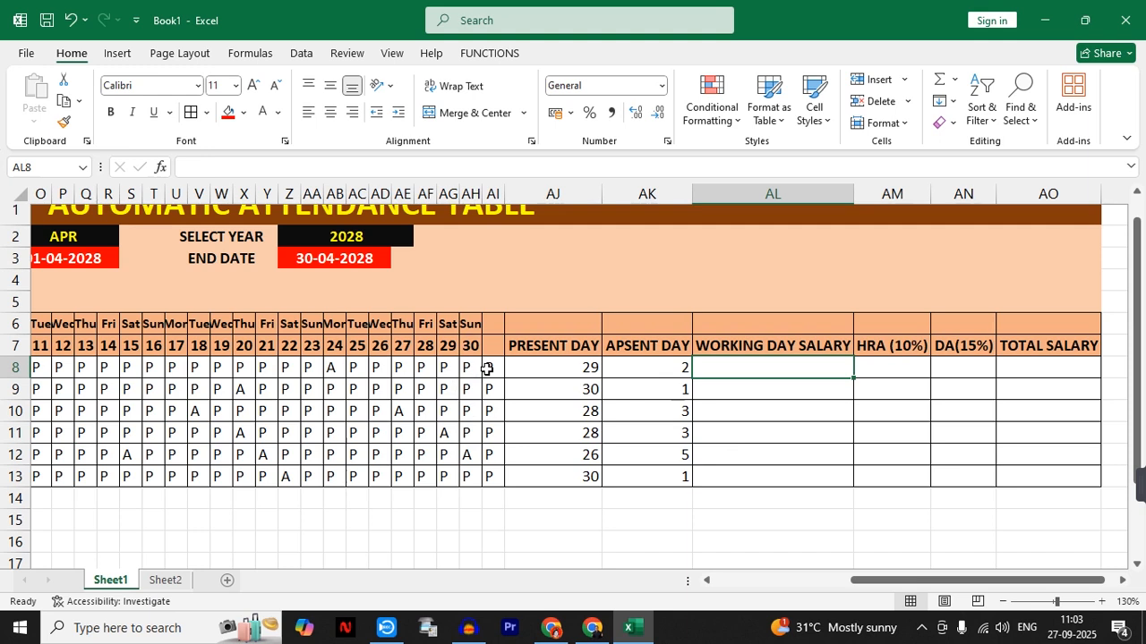
{"action": "left_click", "coordinate": [524, 265]}
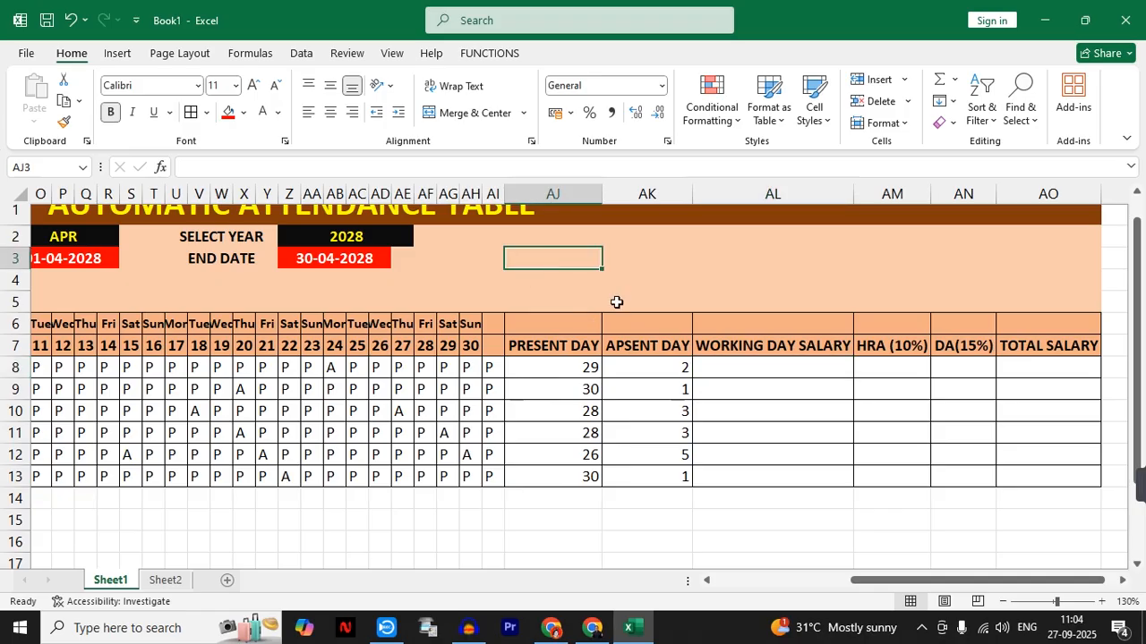
{"action": "type", "text": "=COUN"}
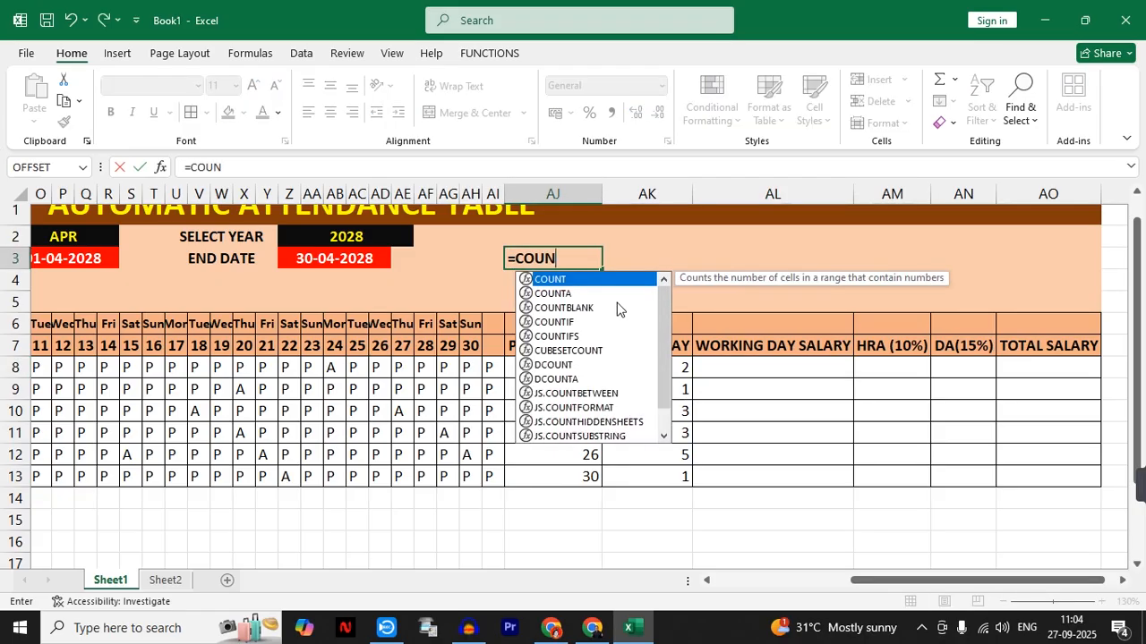
{"action": "type", "text": "T("}
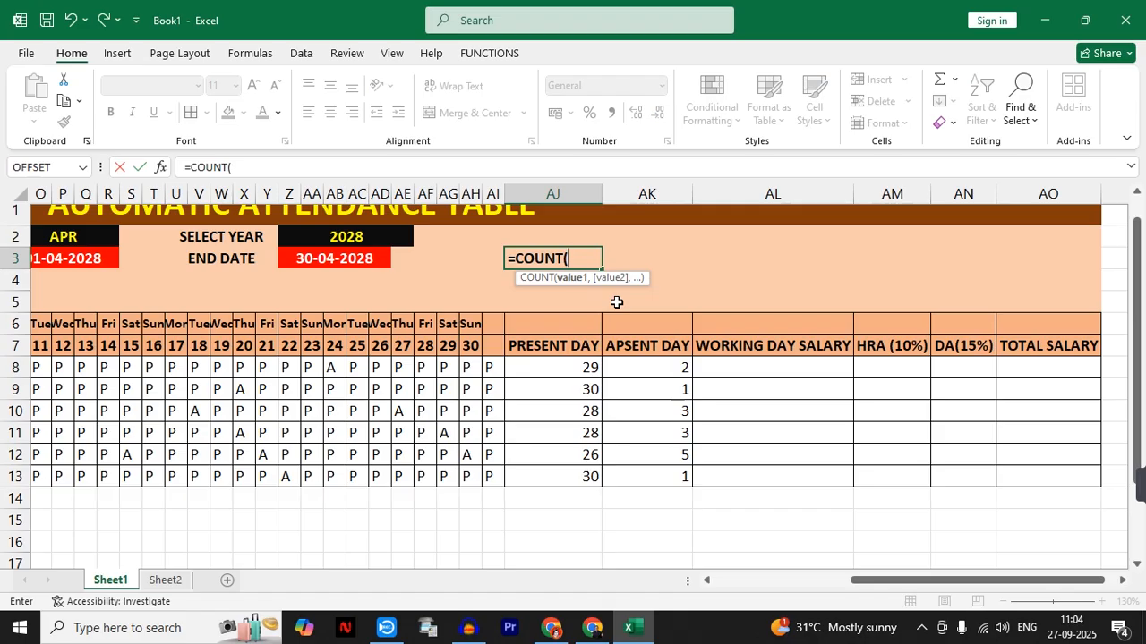
{"action": "left_click_drag", "start_coordinate": [861, 580], "coordinate": [722, 584]}
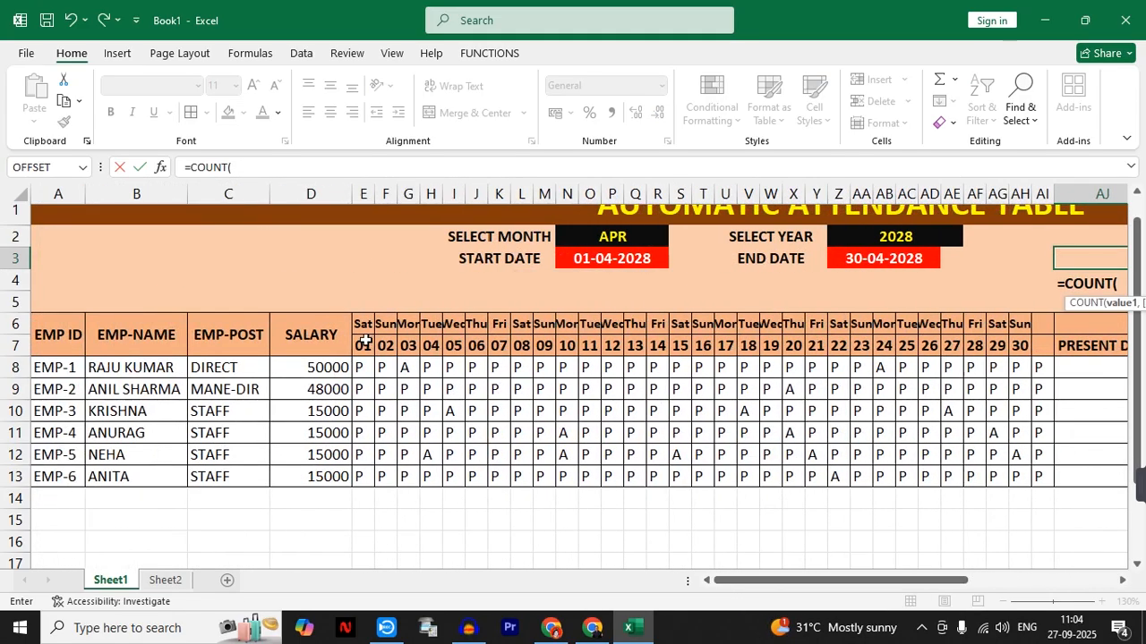
{"action": "left_click_drag", "start_coordinate": [364, 332], "coordinate": [923, 333]}
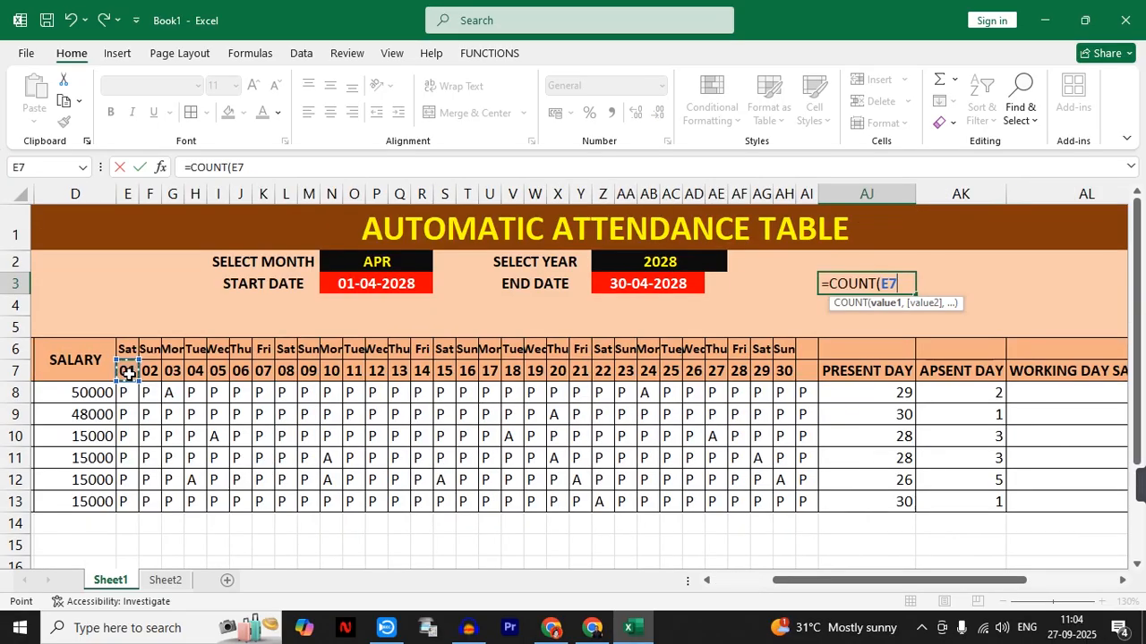
{"action": "left_click_drag", "start_coordinate": [128, 372], "coordinate": [804, 369]}
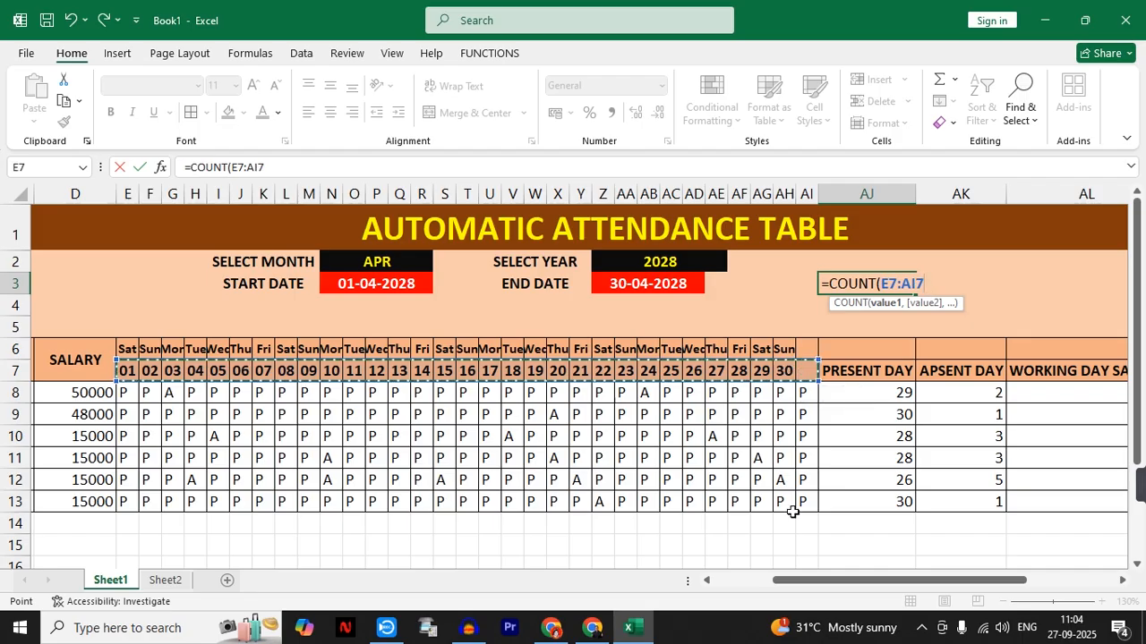
{"action": "key", "text": "Return"}
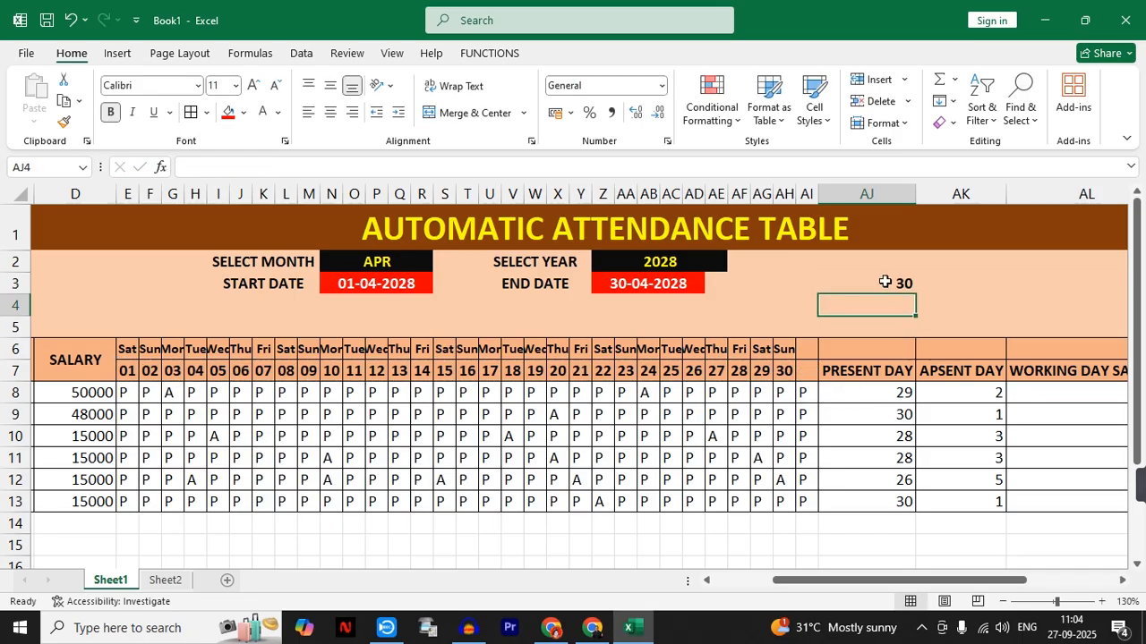
- Test the day count in AJ3 by switching the month in N2 to JAN
{"action": "left_click", "coordinate": [884, 282]}
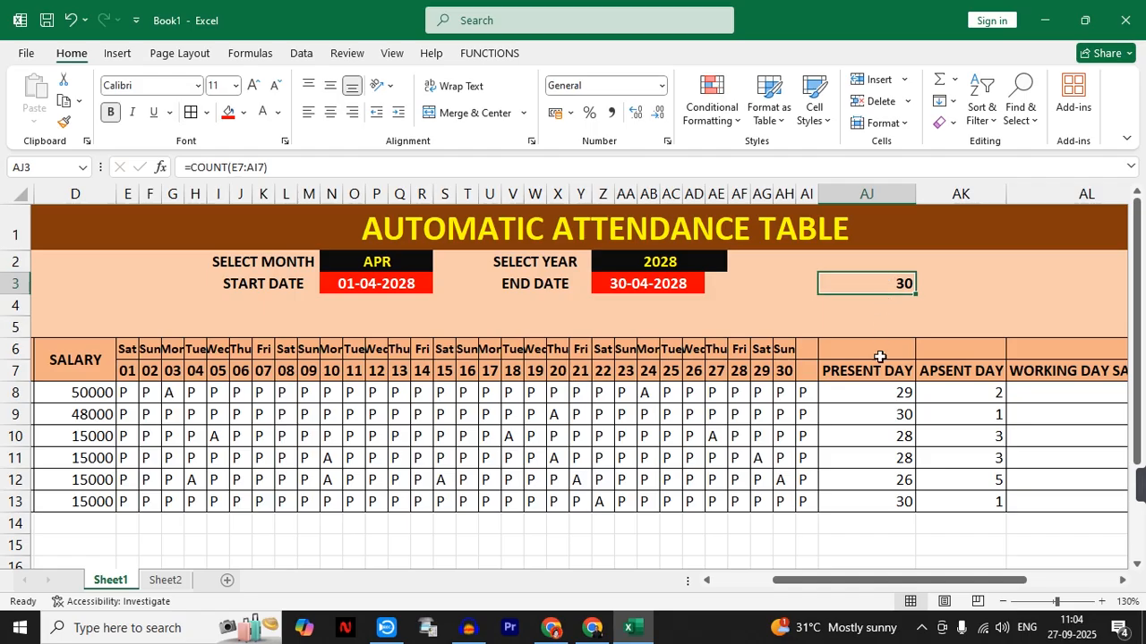
{"action": "left_click", "coordinate": [410, 266]}
{"action": "left_click", "coordinate": [439, 263]}
{"action": "left_click", "coordinate": [400, 283]}
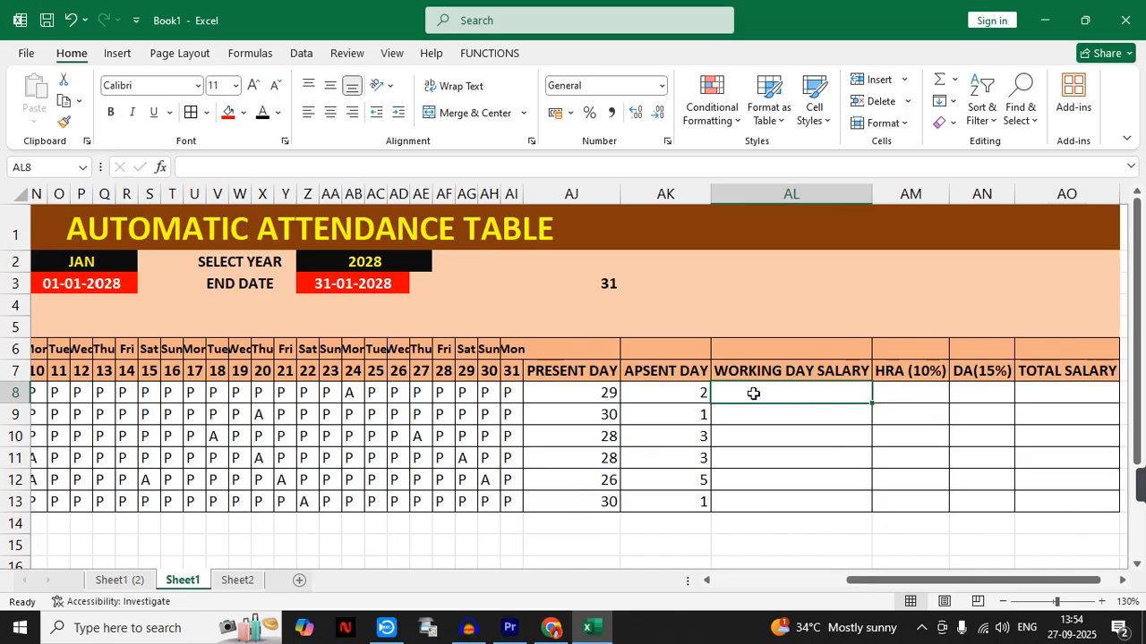
- Calculate the first employee's salary per day by entering =D8/AJ3 in AL8
{"action": "type", "text": "="}
{"action": "mouse_move", "coordinate": [880, 578]}
{"action": "left_mouse_down"}
{"action": "mouse_move", "coordinate": [734, 586]}
{"action": "mouse_move", "coordinate": [861, 583]}
{"action": "left_mouse_up"}
{"action": "left_click", "coordinate": [327, 397]}
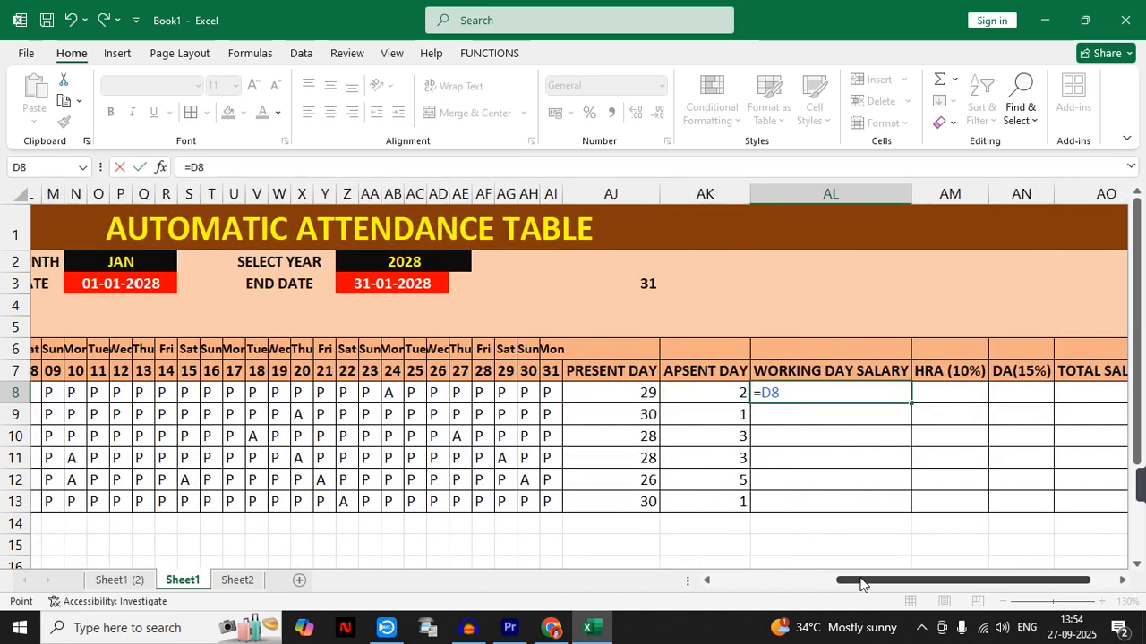
{"action": "type", "text": "/"}
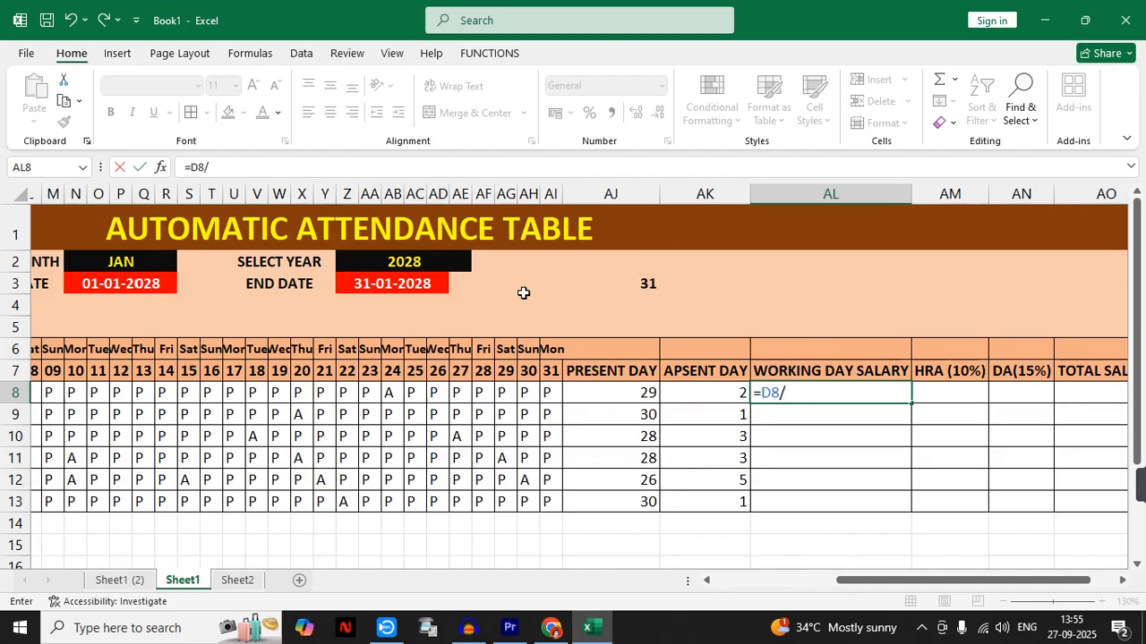
{"action": "left_click", "coordinate": [637, 285]}
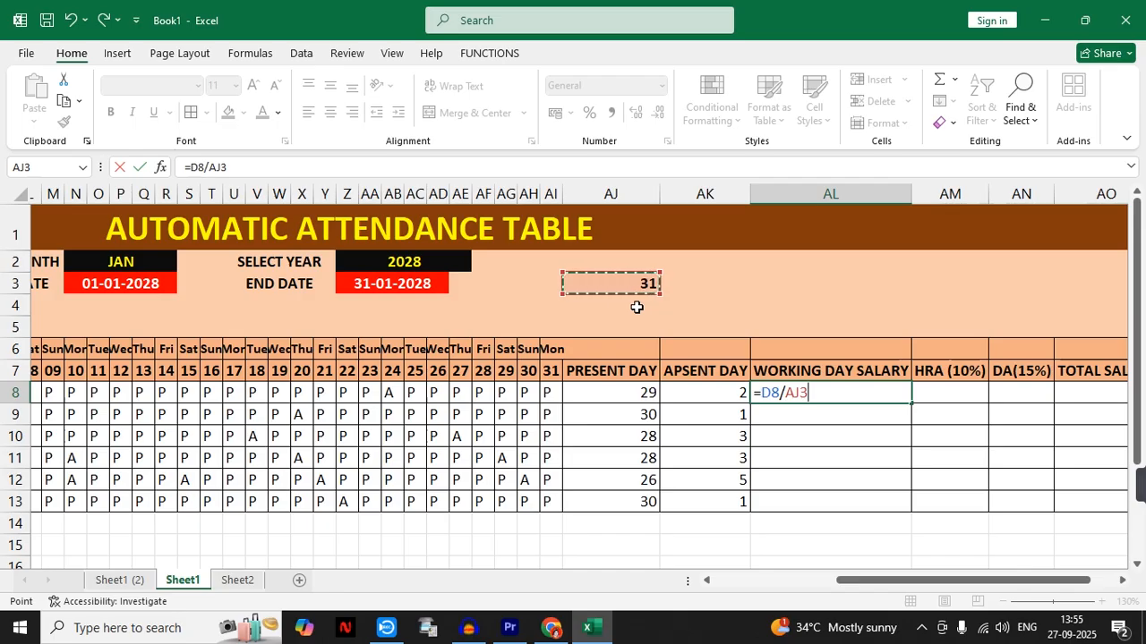
{"action": "key", "text": "Return"}
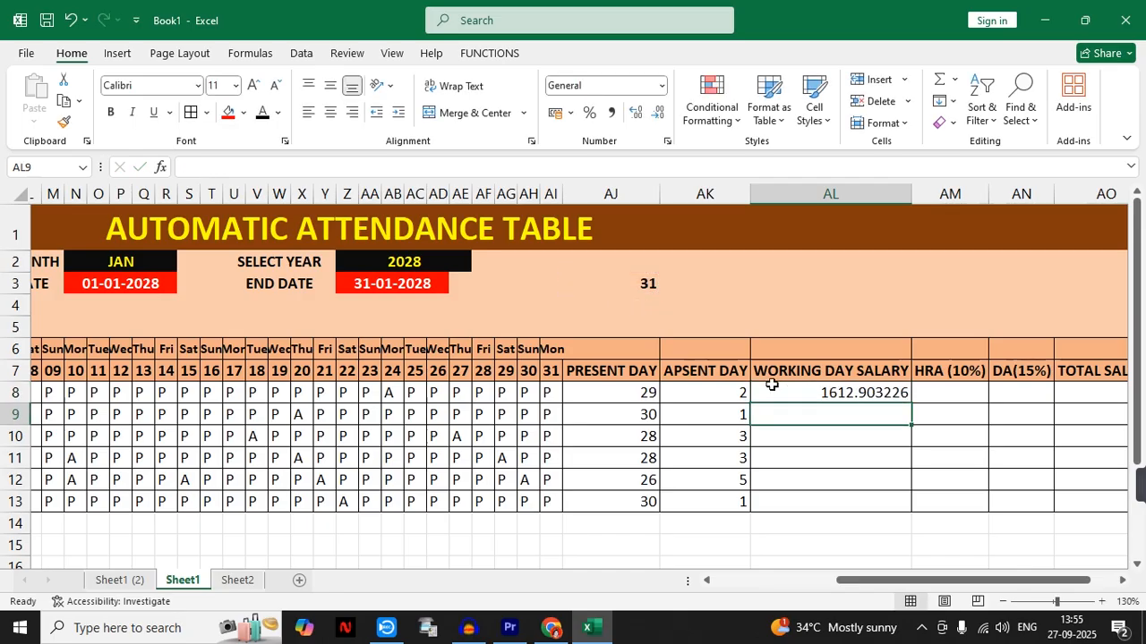
- Try to fill the AL8 formula with its relative AJ3 reference down through AL13, and undo the fill
{"action": "left_click", "coordinate": [881, 400]}
{"action": "left_click_drag", "start_coordinate": [911, 403], "coordinate": [895, 508]}
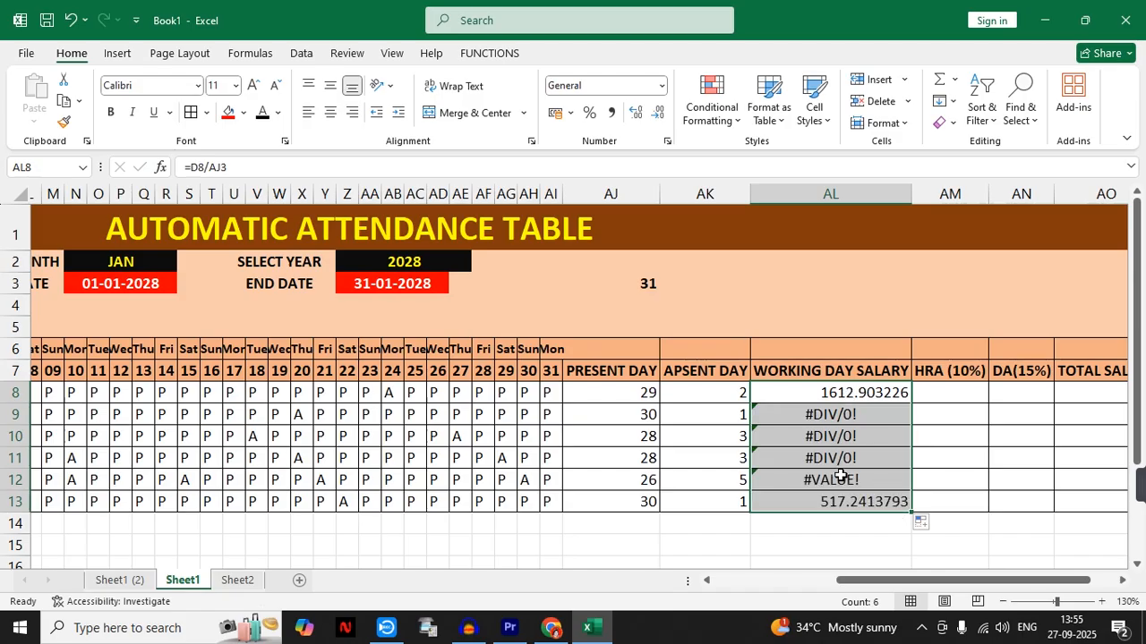
{"action": "key", "text": "ctrl+z"}
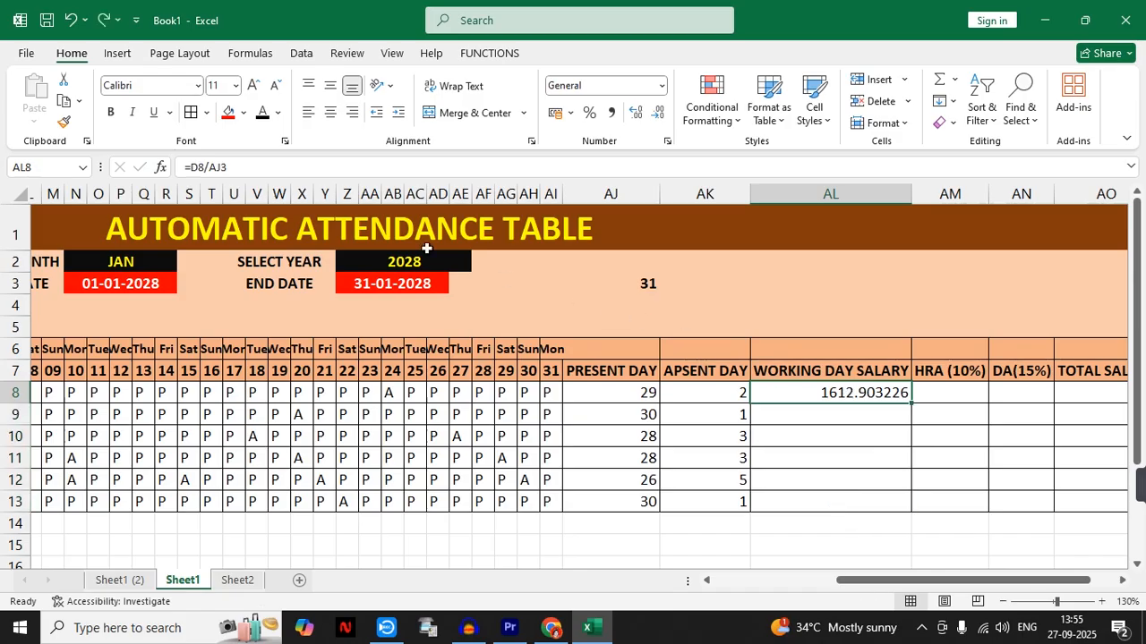
- Make the day count reference in AL8 absolute as $AJ$3 and fill the formula down through AL13
{"action": "double_click", "coordinate": [235, 169]}
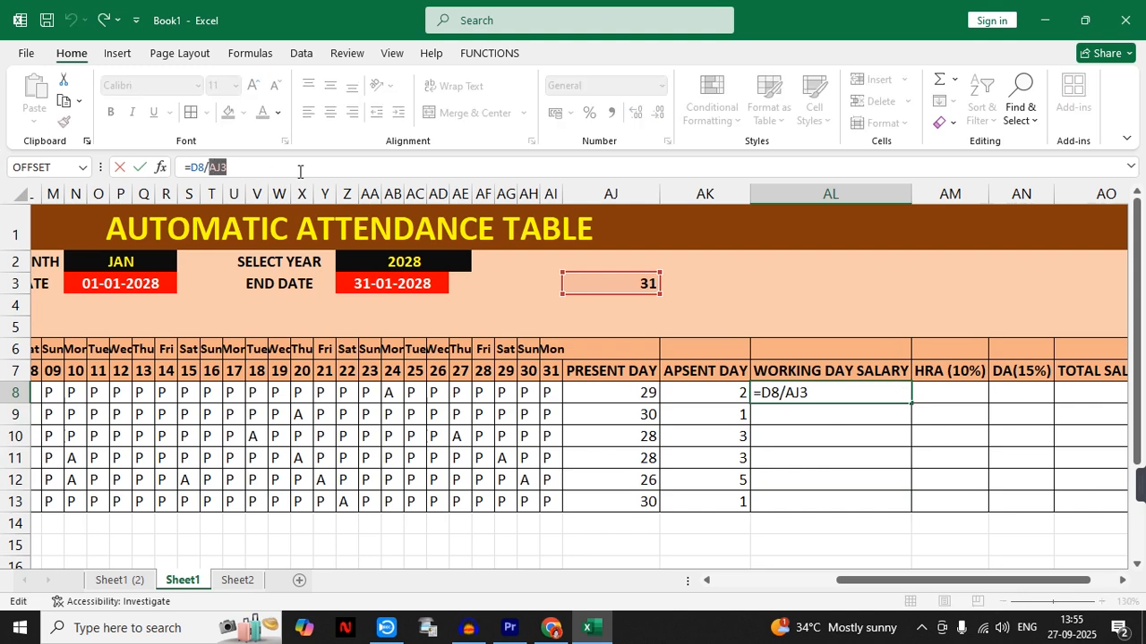
{"action": "key", "text": "F4"}
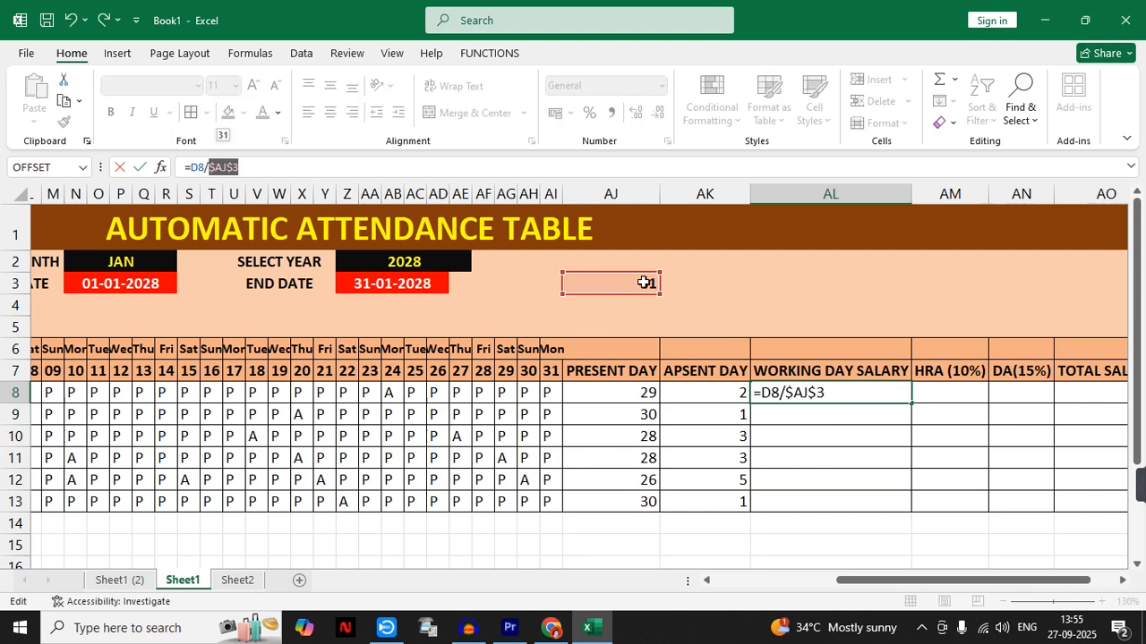
{"action": "key", "text": "ctrl+Return"}
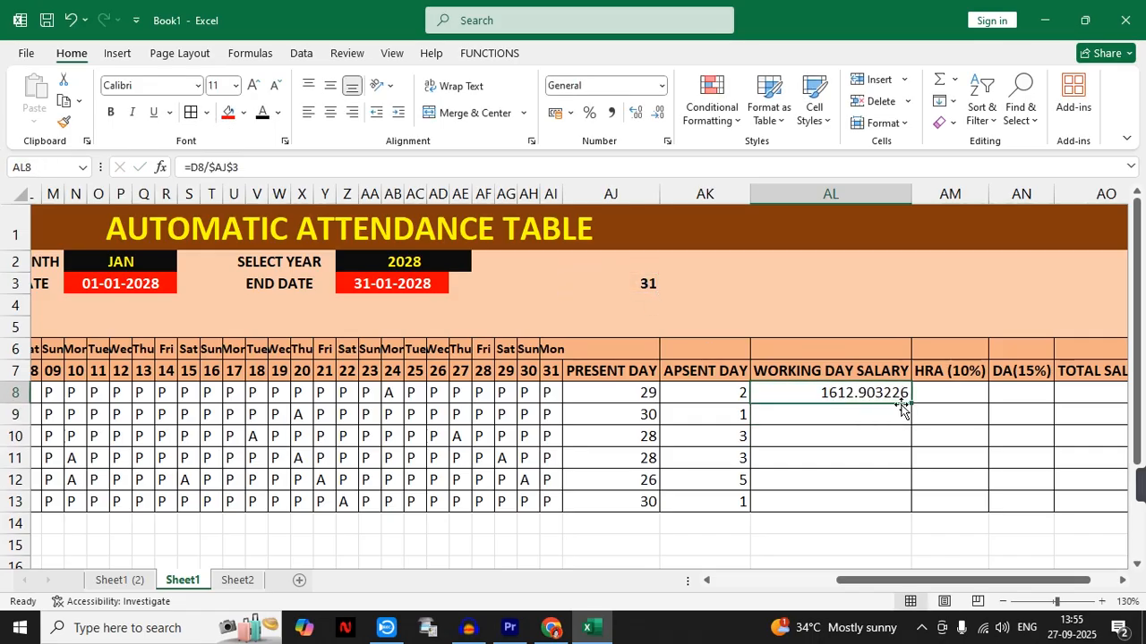
{"action": "left_click_drag", "start_coordinate": [911, 405], "coordinate": [907, 508]}
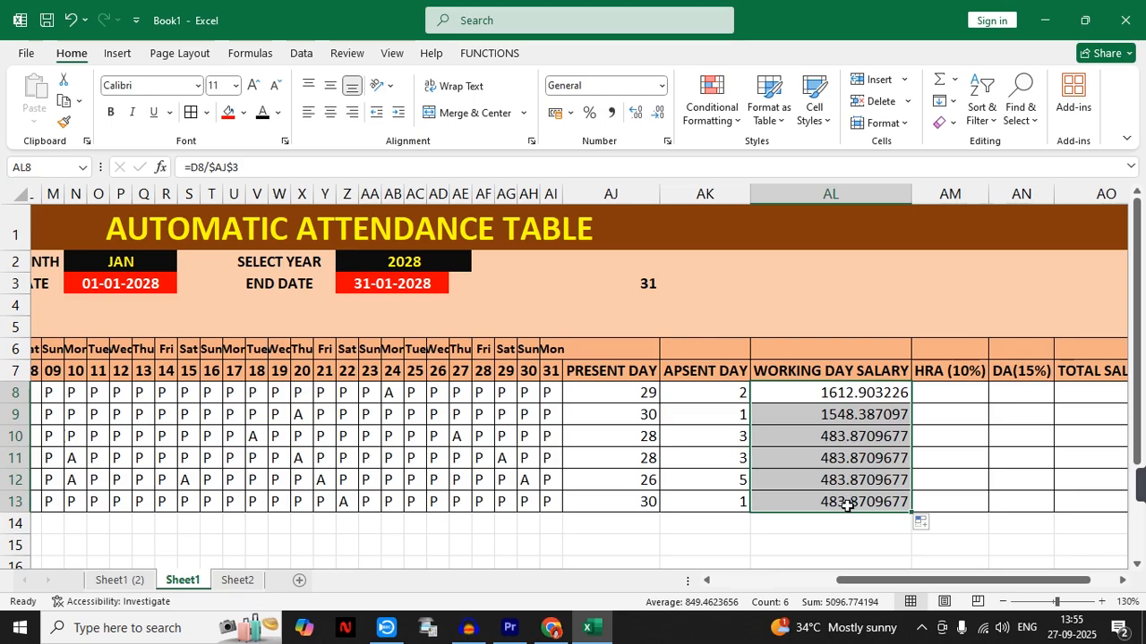
- Rename the column header in AL7 as PAR DAY SALARY
{"action": "double_click", "coordinate": [817, 373]}
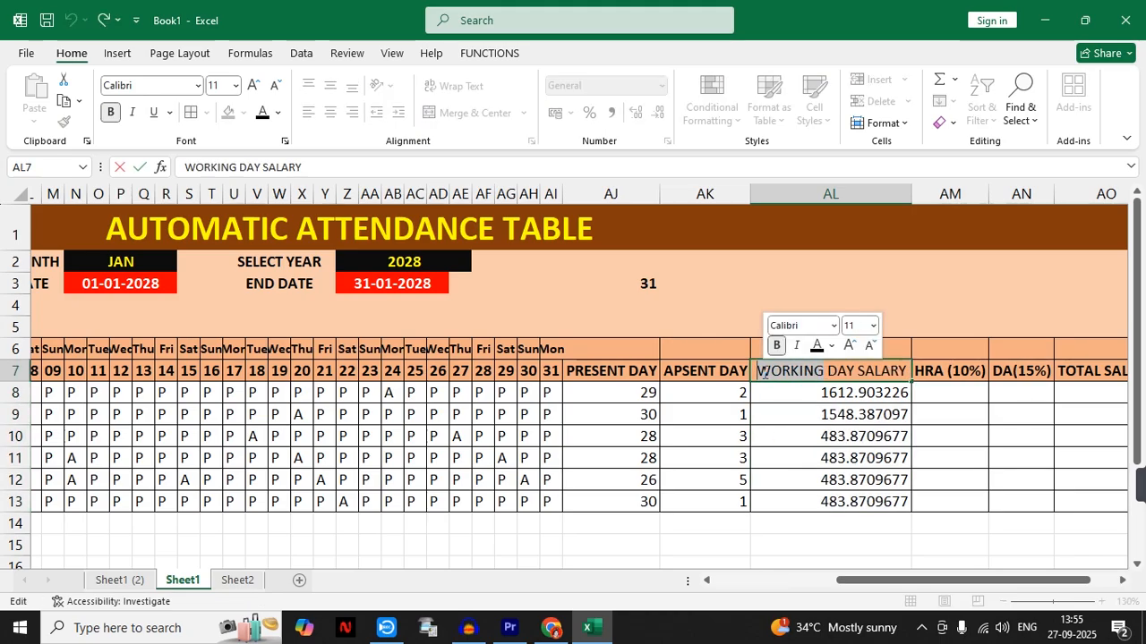
{"action": "type", "text": "PAR"}
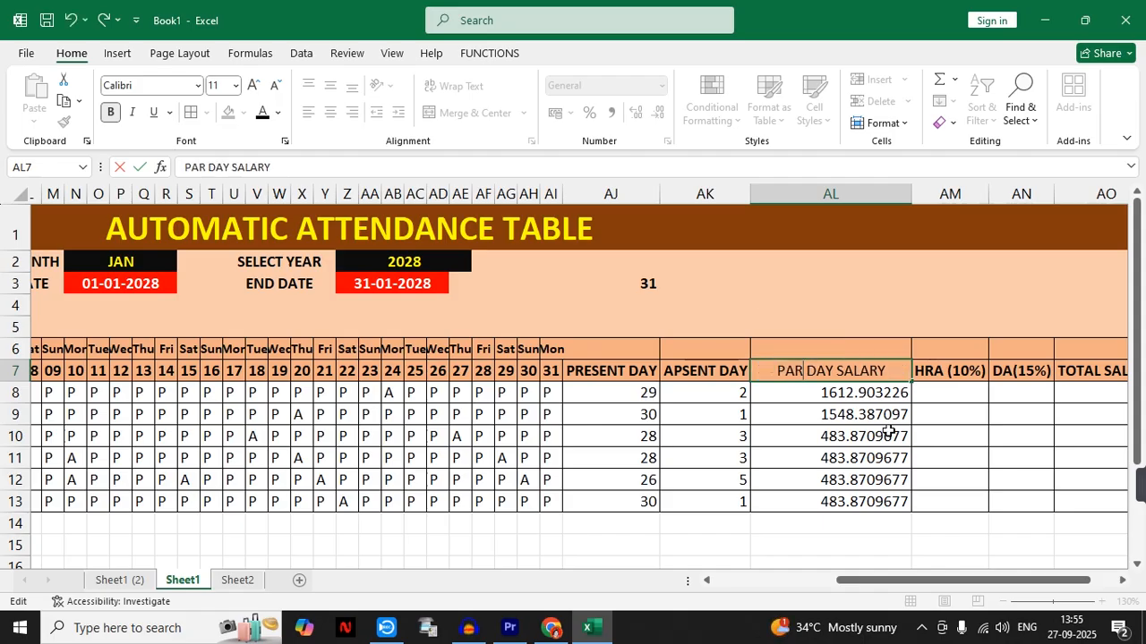
{"action": "left_click", "coordinate": [937, 410]}
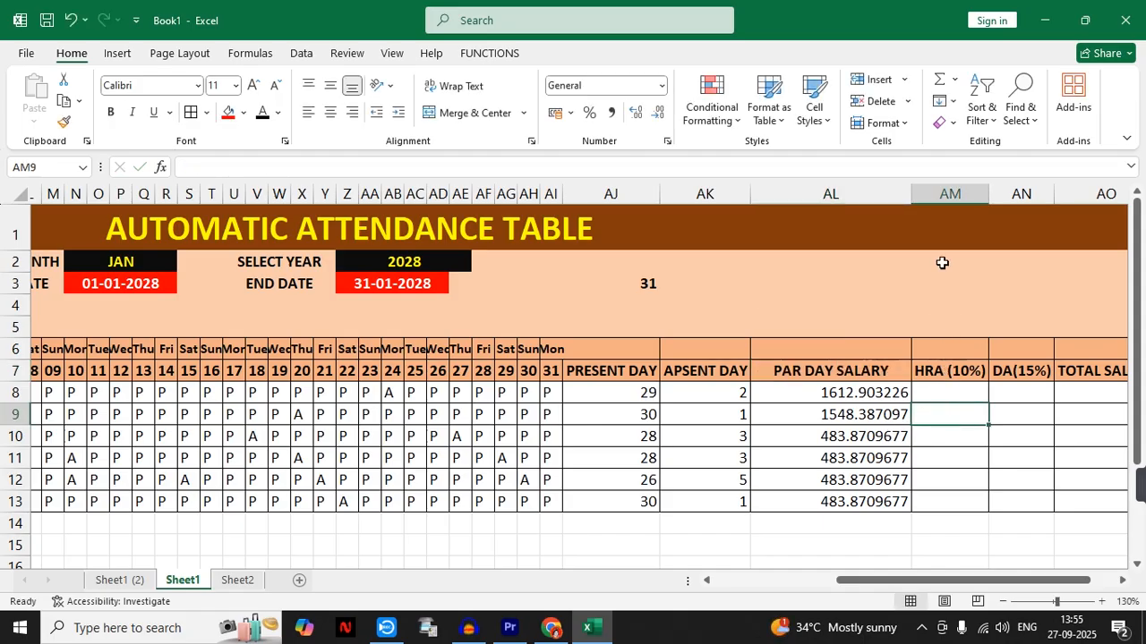
- Insert a new column before HRA (10%) and enter the header WORKING DAY SALARY in AM7
{"action": "left_click", "coordinate": [942, 262]}
{"action": "key", "text": "ctrl+space"}
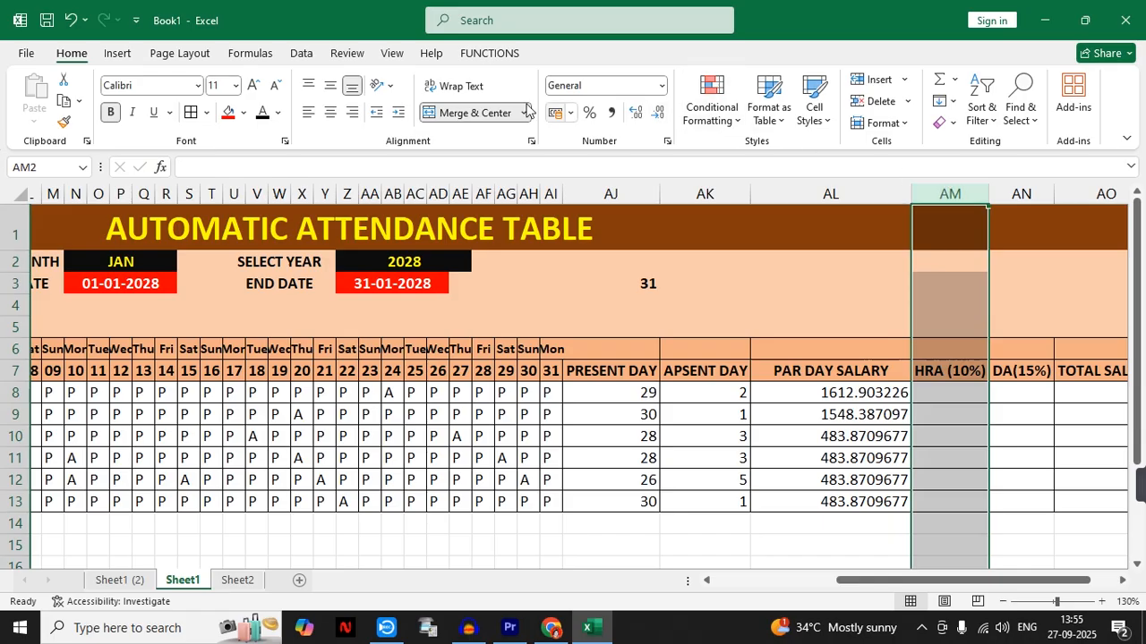
{"action": "left_click", "coordinate": [876, 78]}
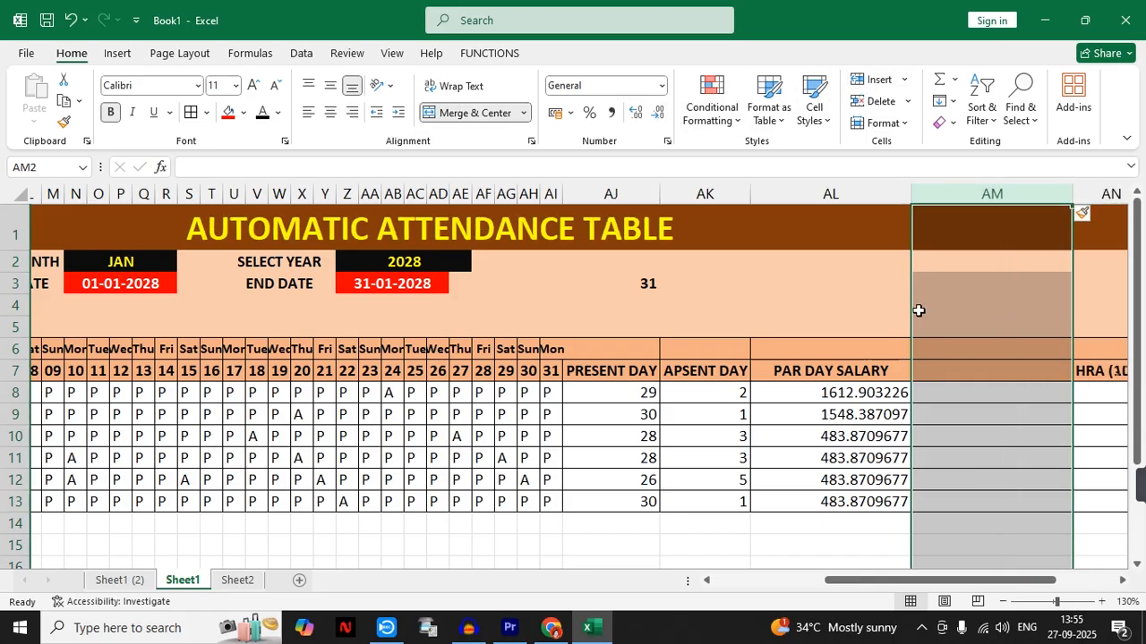
{"action": "left_click", "coordinate": [937, 363]}
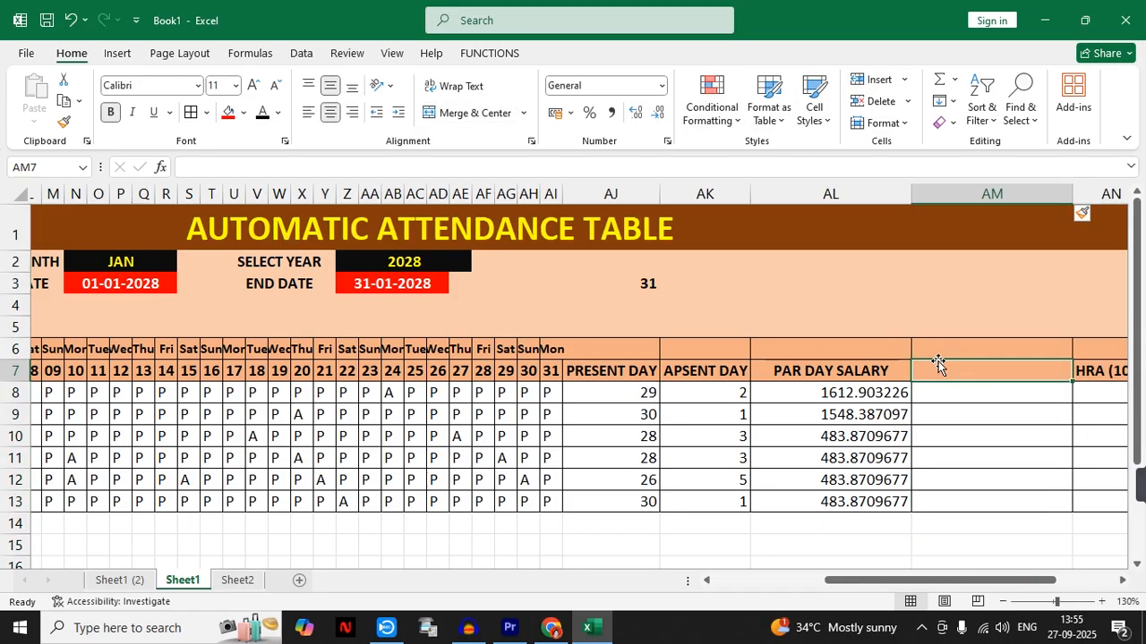
{"action": "type", "text": "WORKING DAY SALARY"}
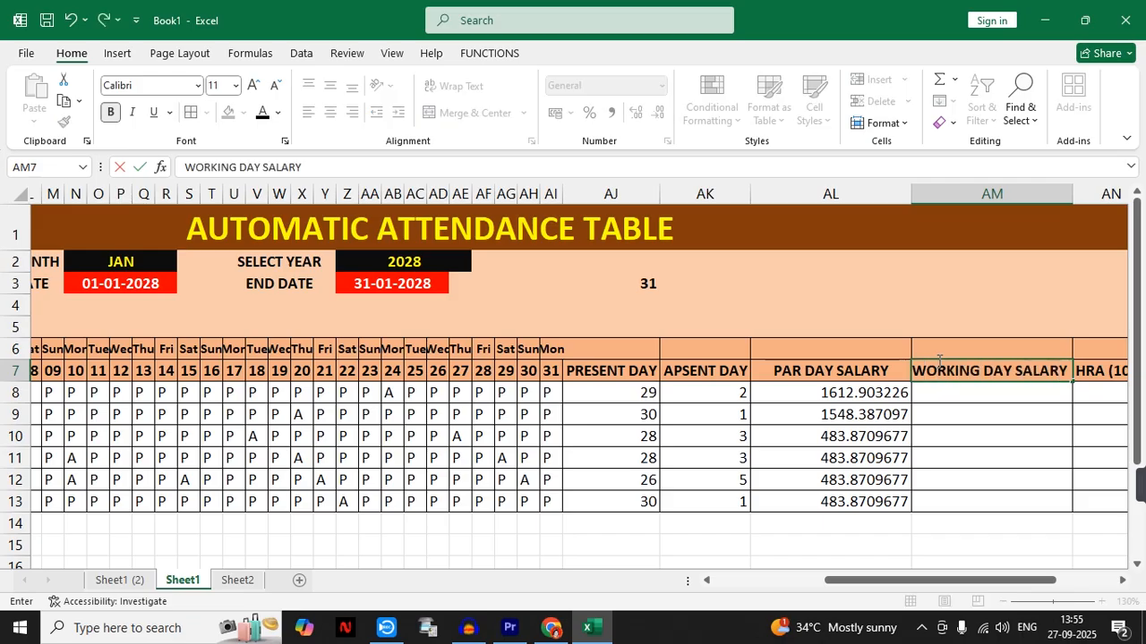
{"action": "left_click", "coordinate": [991, 456]}
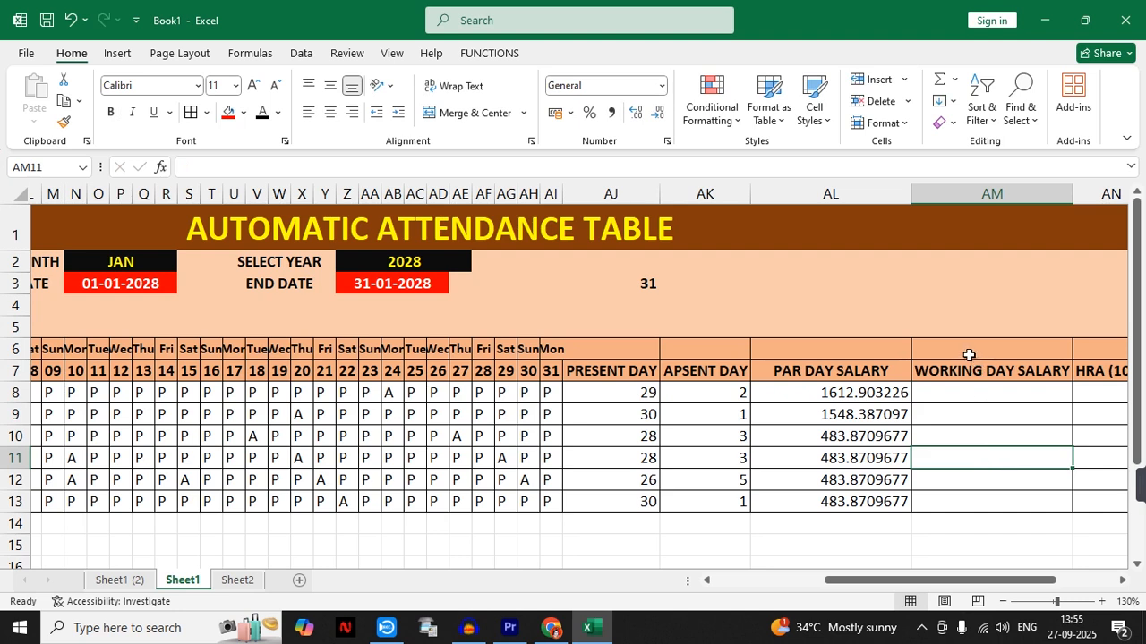
- Calculate the working day salary in AM8 with =AL8*AJ8 and fill the formula down through AM13
{"action": "left_click", "coordinate": [967, 395]}
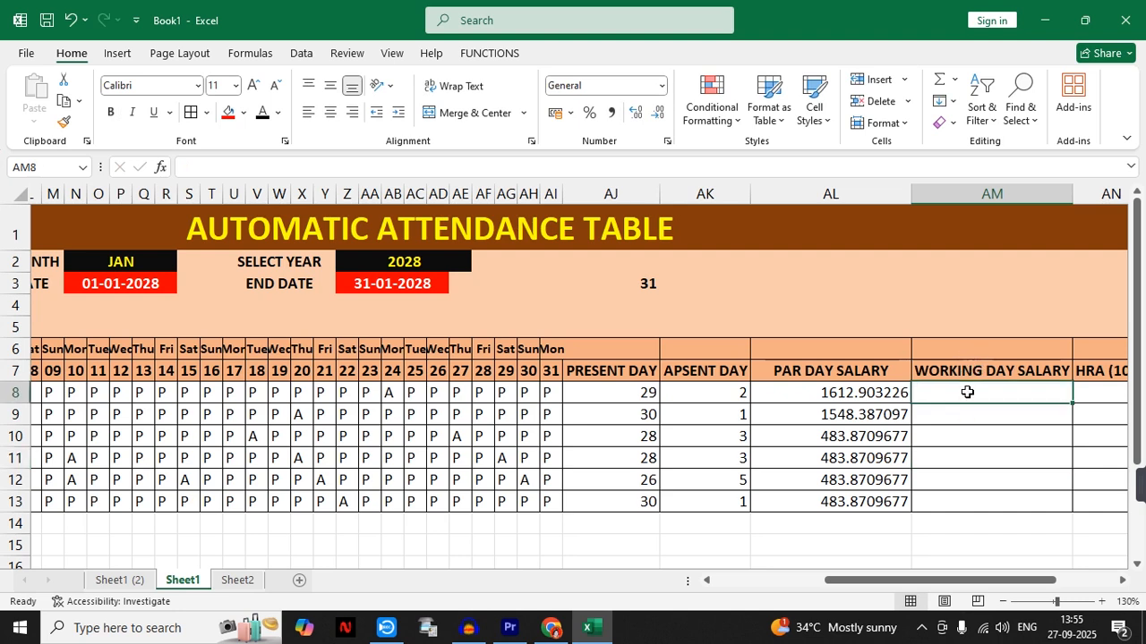
{"action": "type", "text": "="}
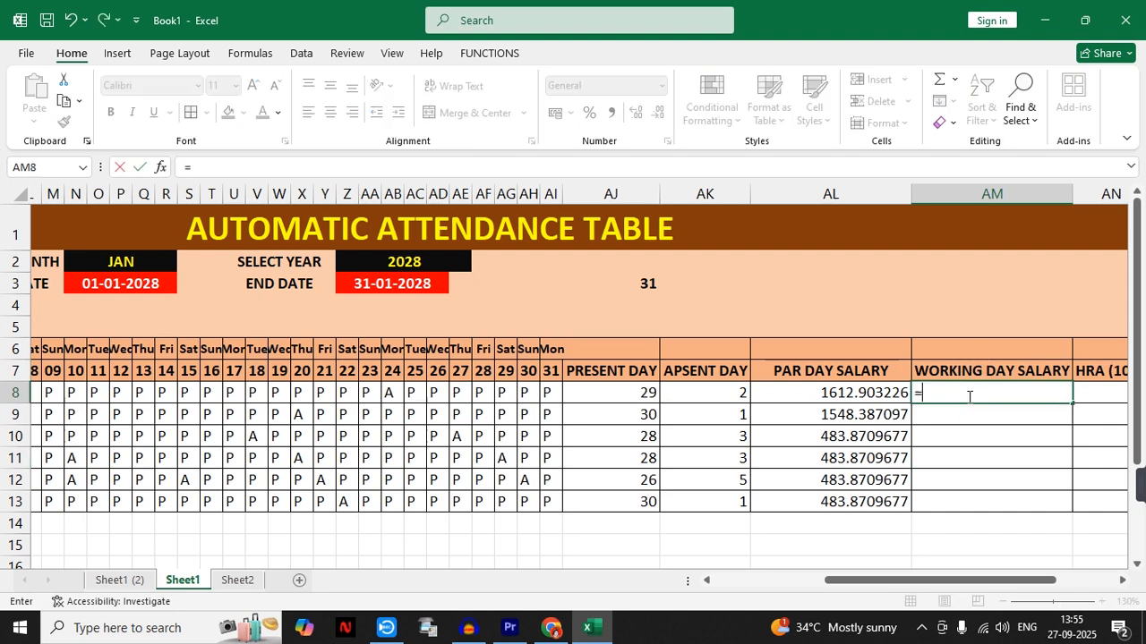
{"action": "left_click", "coordinate": [845, 398]}
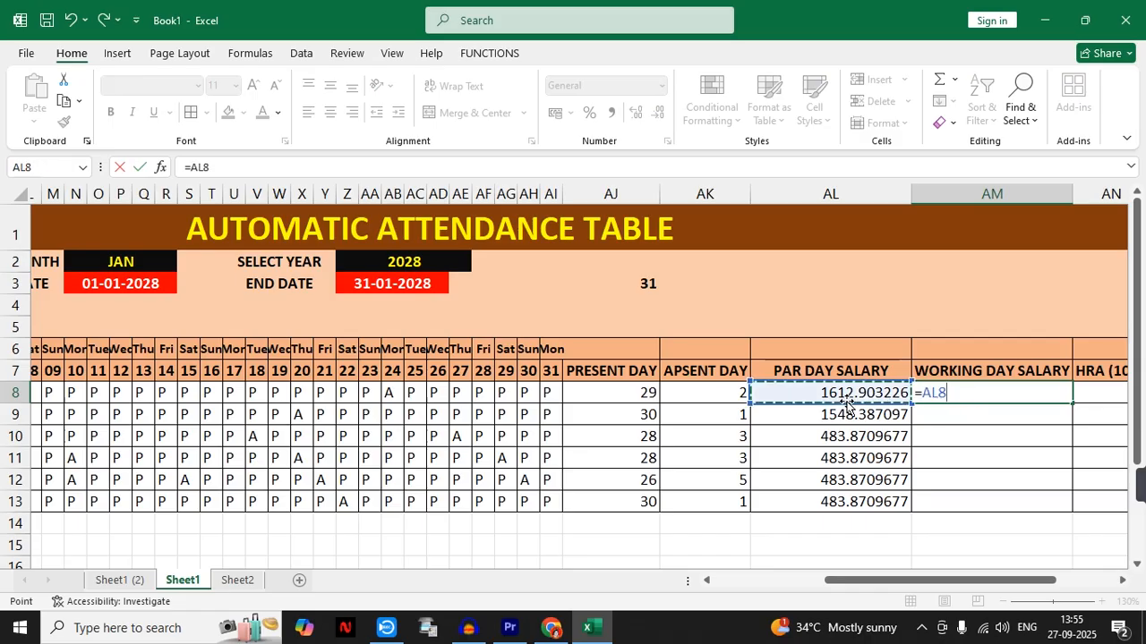
{"action": "type", "text": "*"}
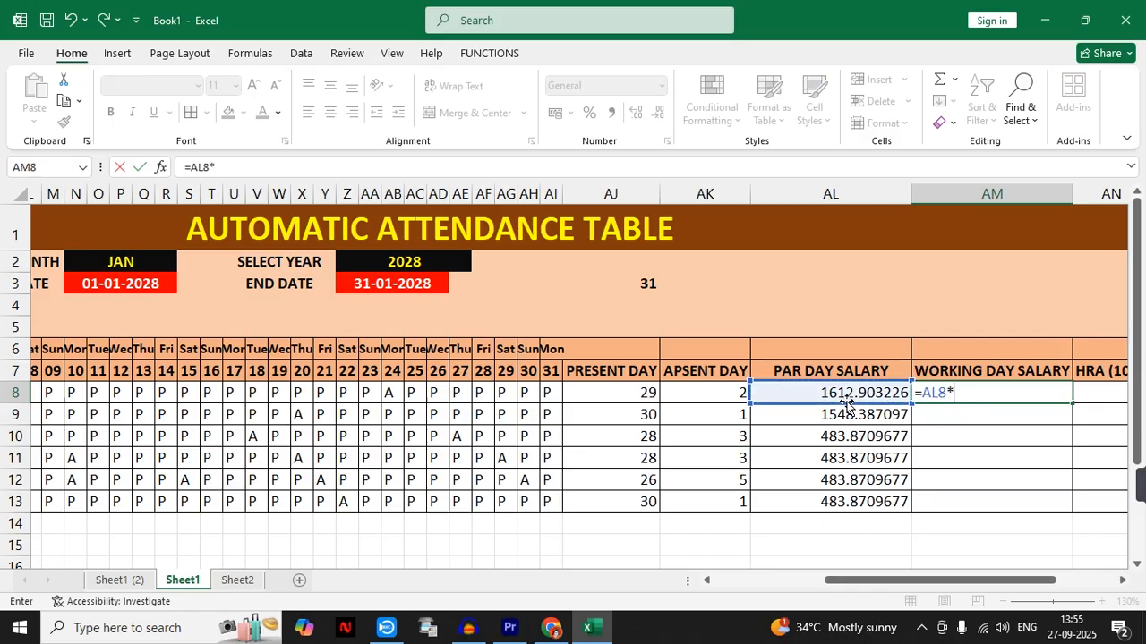
{"action": "left_click", "coordinate": [621, 395]}
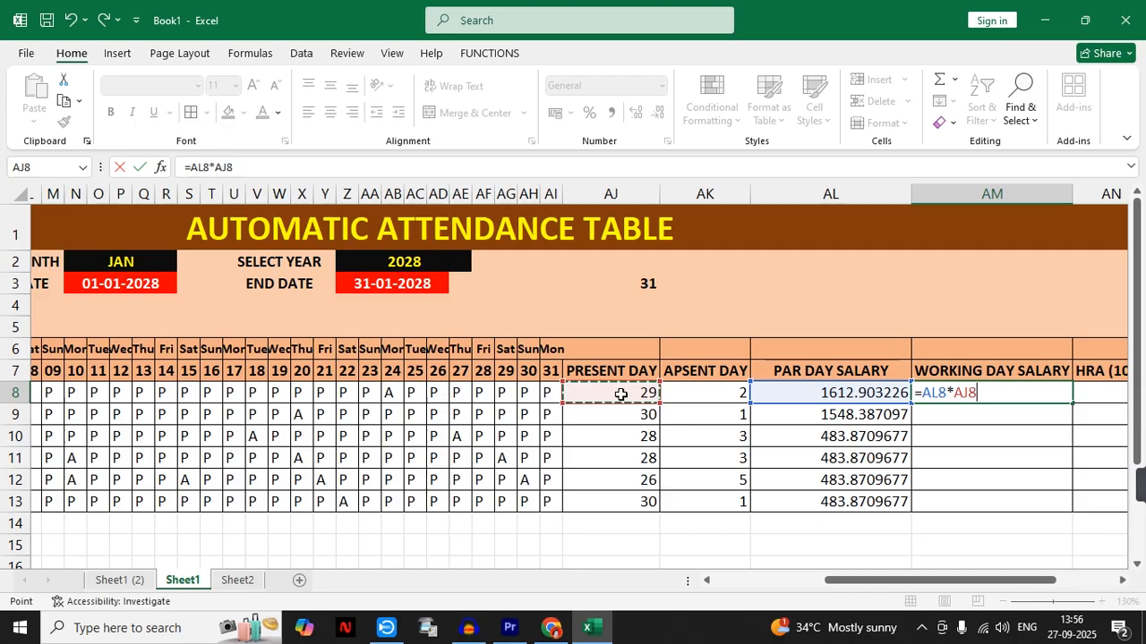
{"action": "key", "text": "Return"}
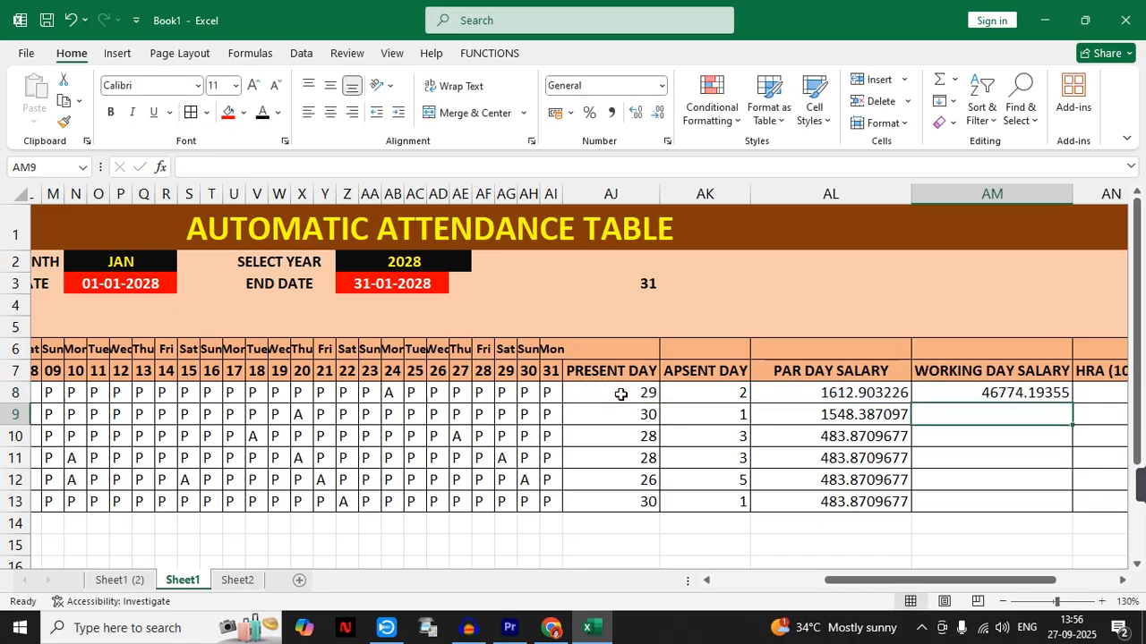
{"action": "left_click", "coordinate": [993, 393]}
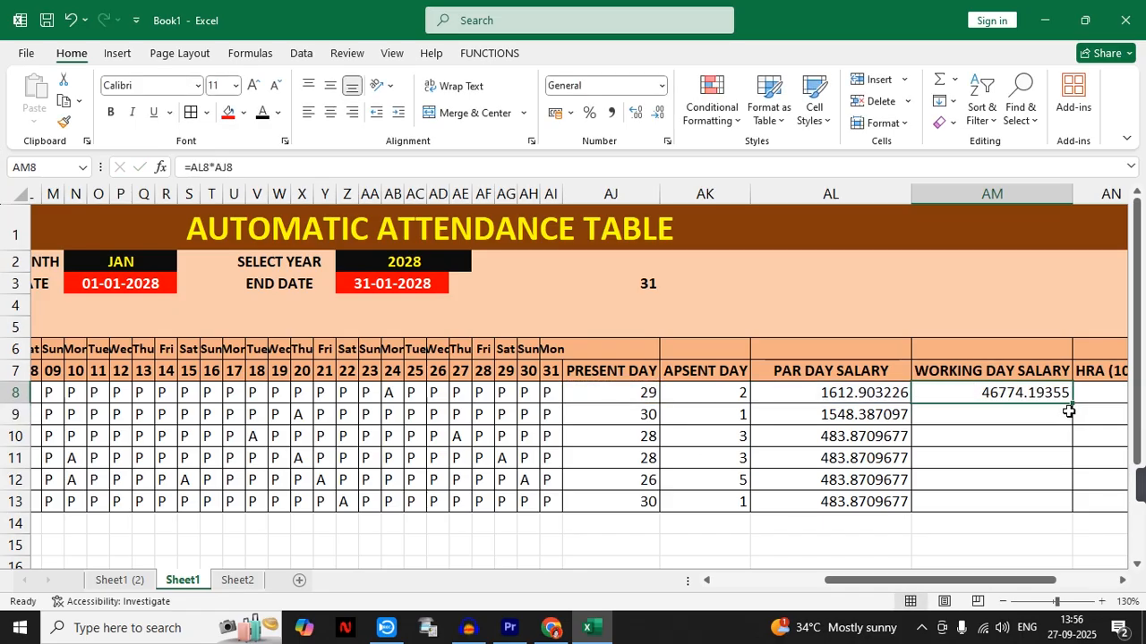
{"action": "left_click_drag", "start_coordinate": [1072, 405], "coordinate": [1075, 506]}
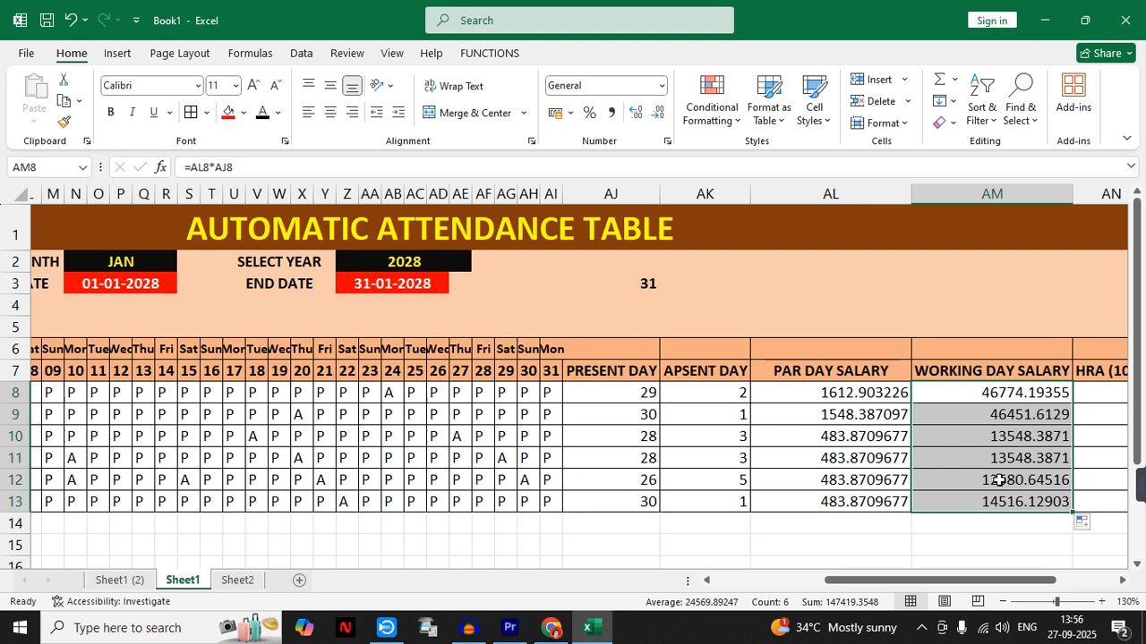
- Review the HRA (10%) and DA(15%) column headers for the allowance percentages
{"action": "left_click_drag", "start_coordinate": [1021, 588], "coordinate": [1080, 588]}
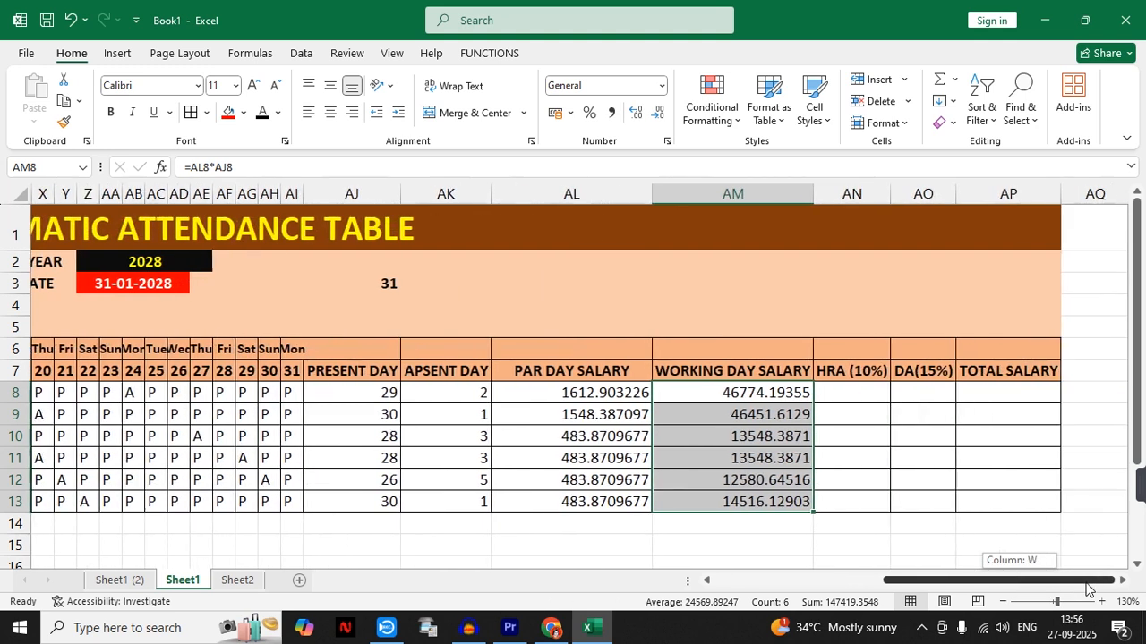
{"action": "left_click", "coordinate": [837, 374]}
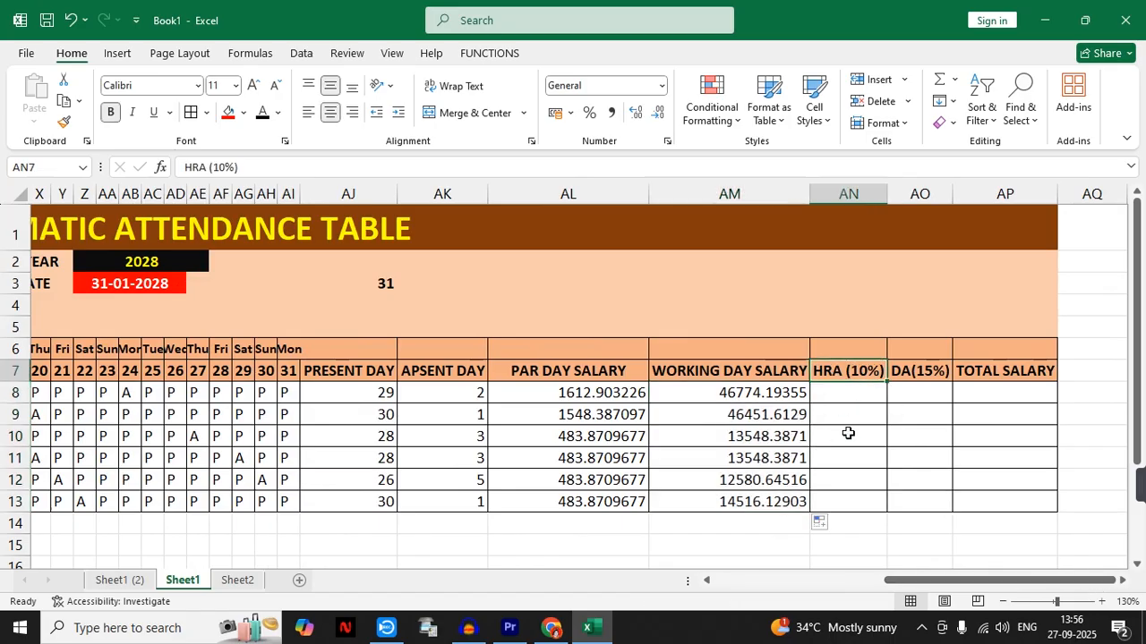
{"action": "left_click", "coordinate": [908, 392]}
{"action": "left_click", "coordinate": [915, 375]}
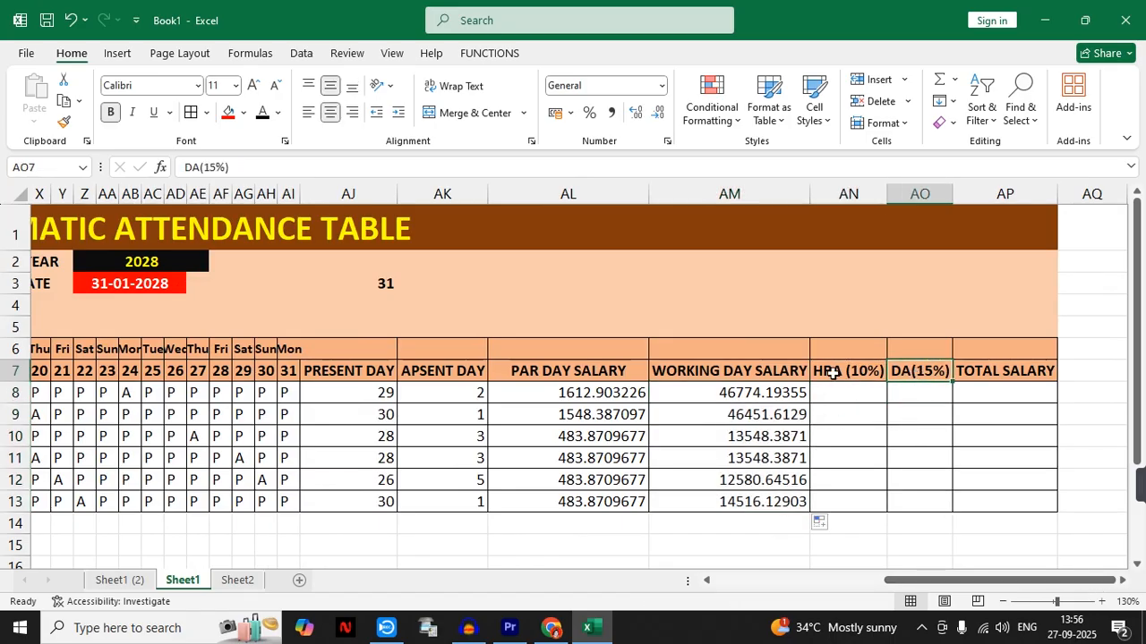
{"action": "left_click", "coordinate": [828, 370]}
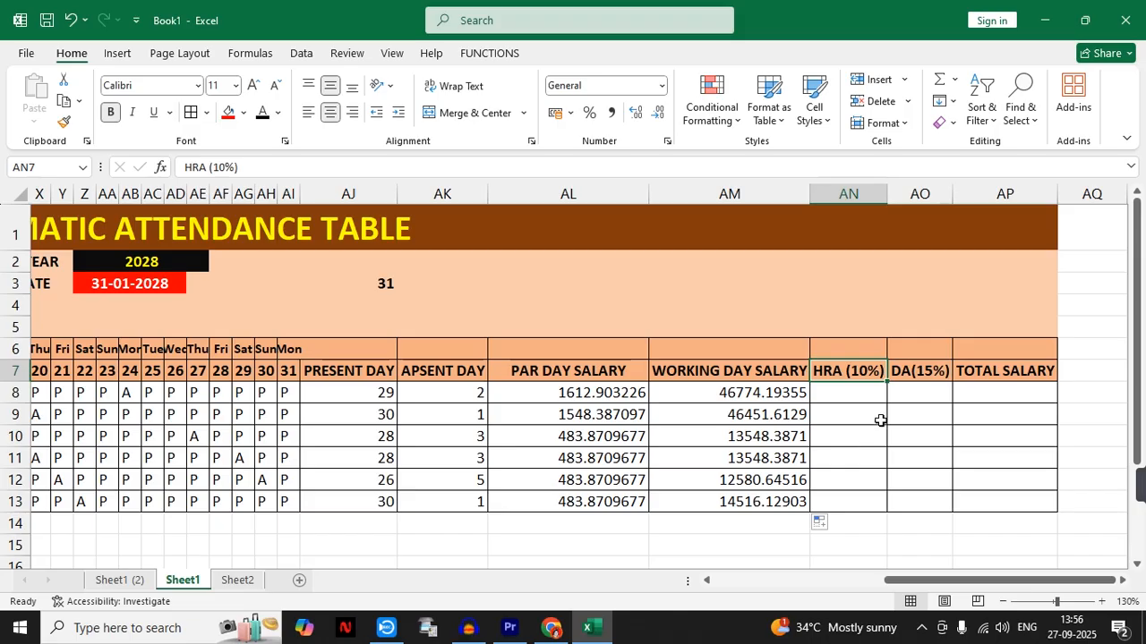
{"action": "left_click", "coordinate": [907, 375]}
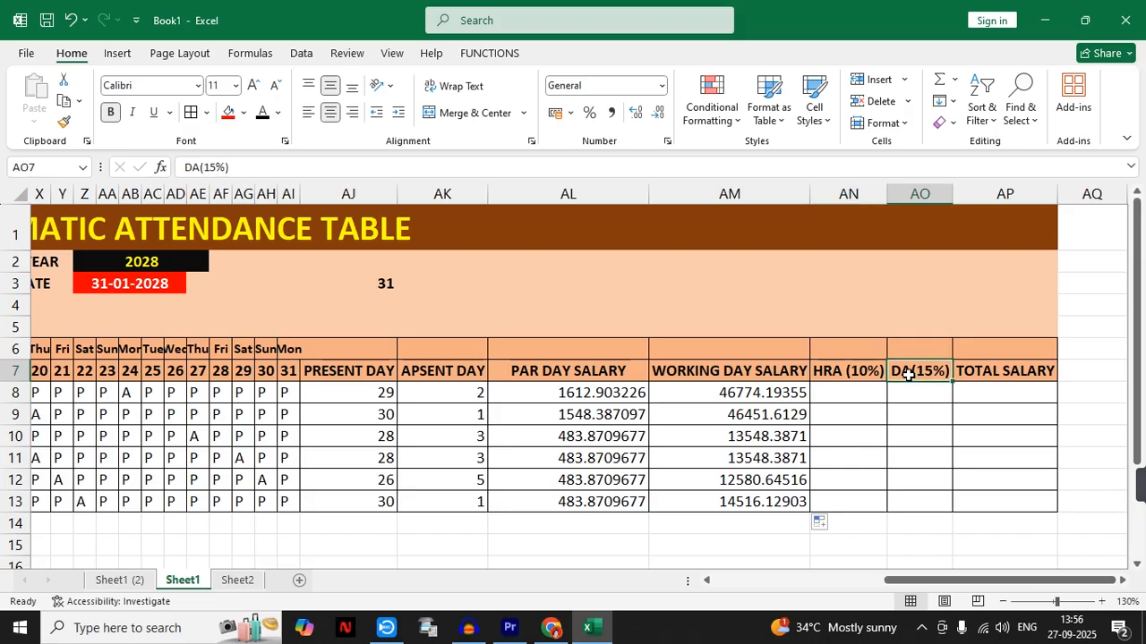
{"action": "left_click", "coordinate": [852, 373]}
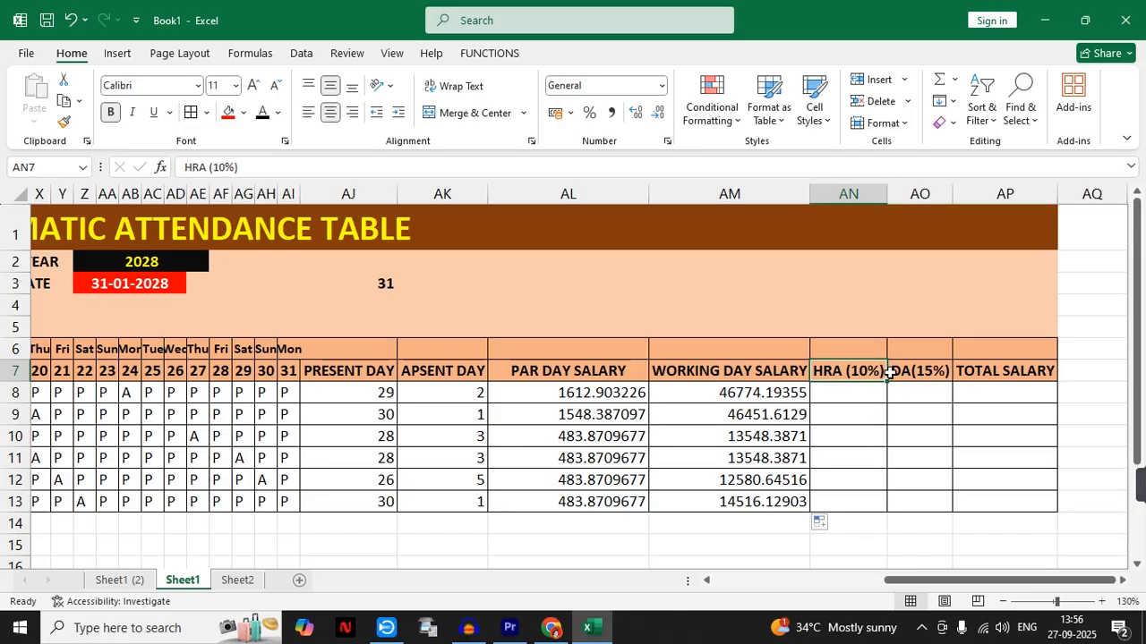
{"action": "left_click", "coordinate": [899, 374]}
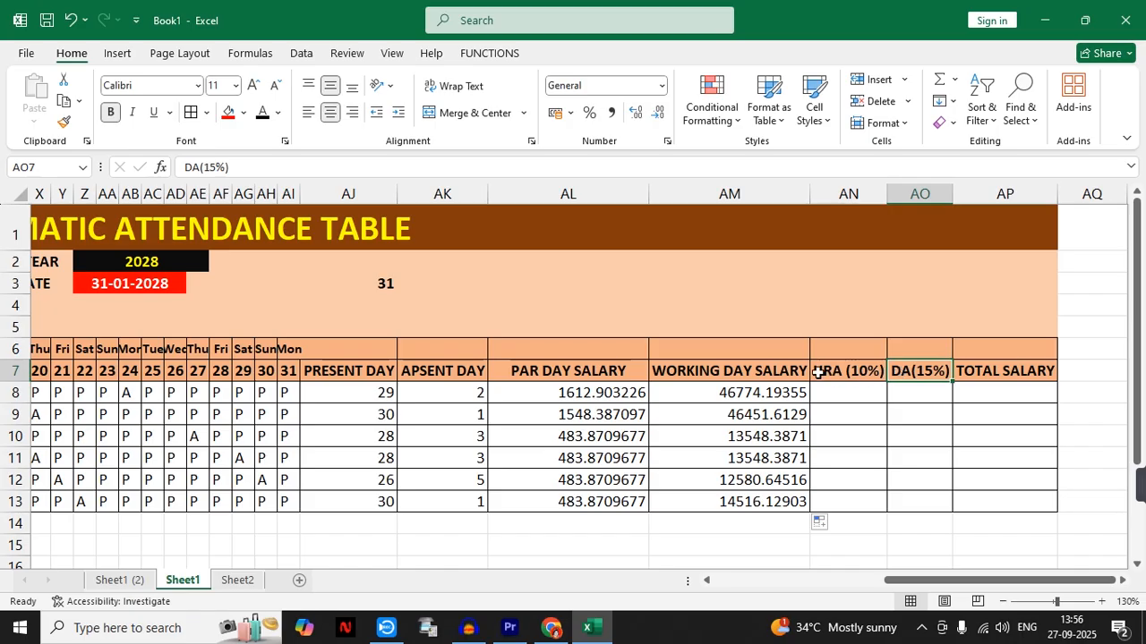
- Calculate the first employee's HRA in AN8 as 10% of the working day salary with =AM8*10%
{"action": "left_click", "coordinate": [830, 398]}
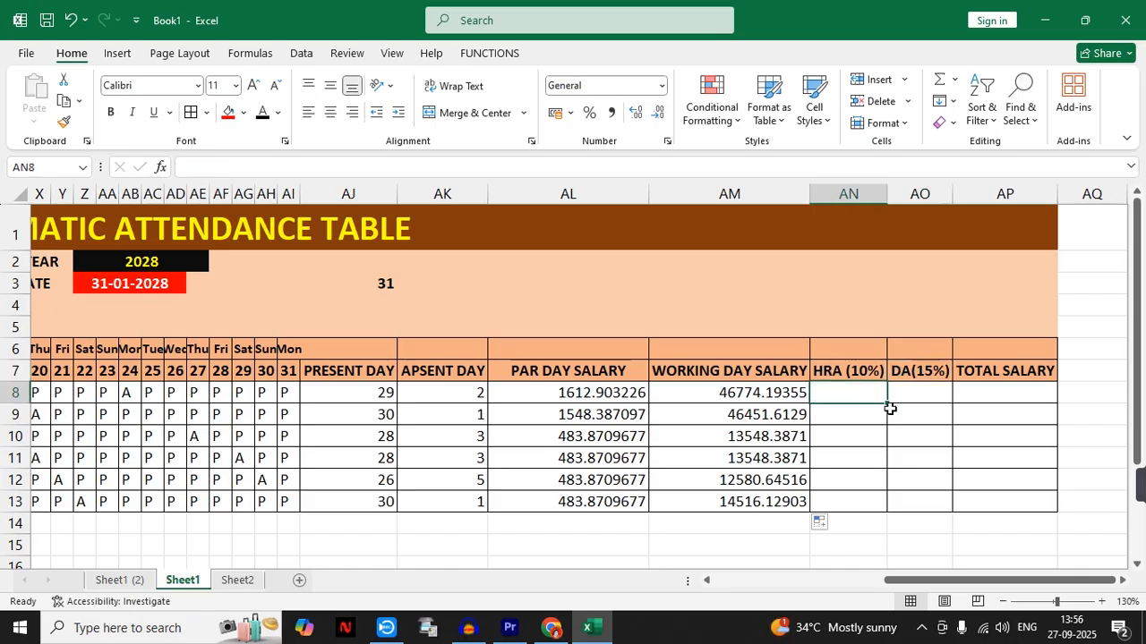
{"action": "type", "text": "="}
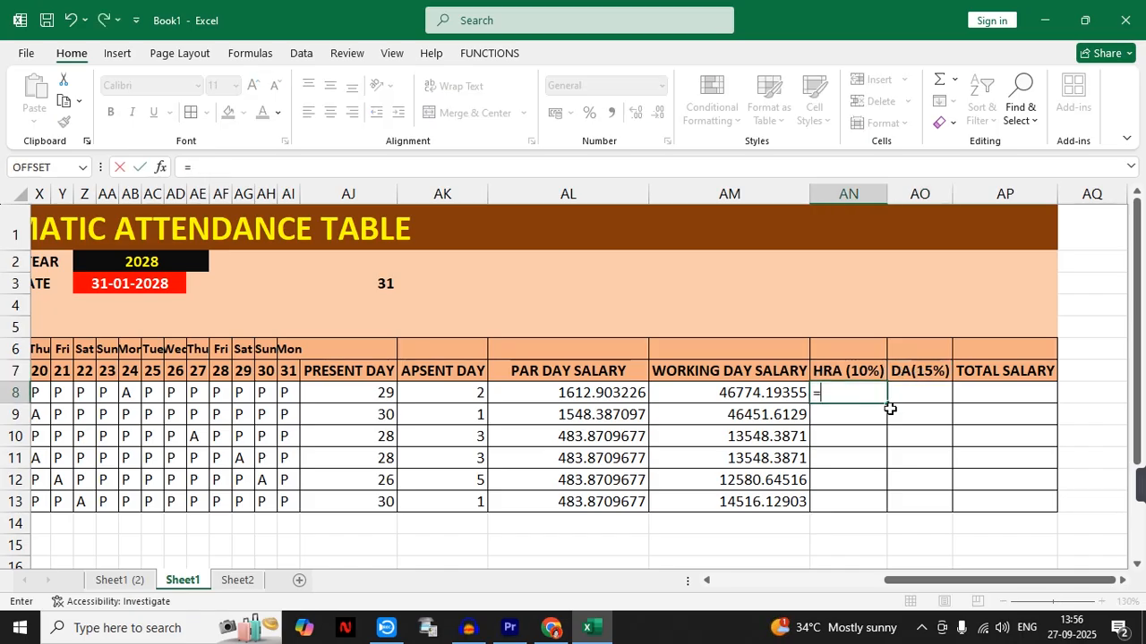
{"action": "left_click", "coordinate": [742, 394]}
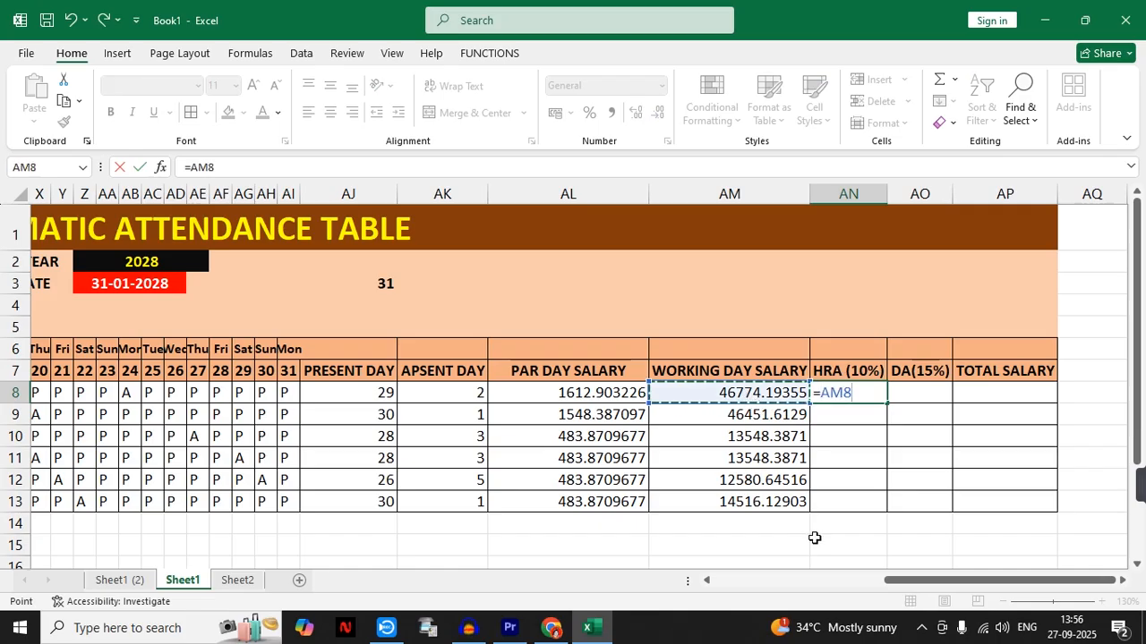
{"action": "type", "text": "*"}
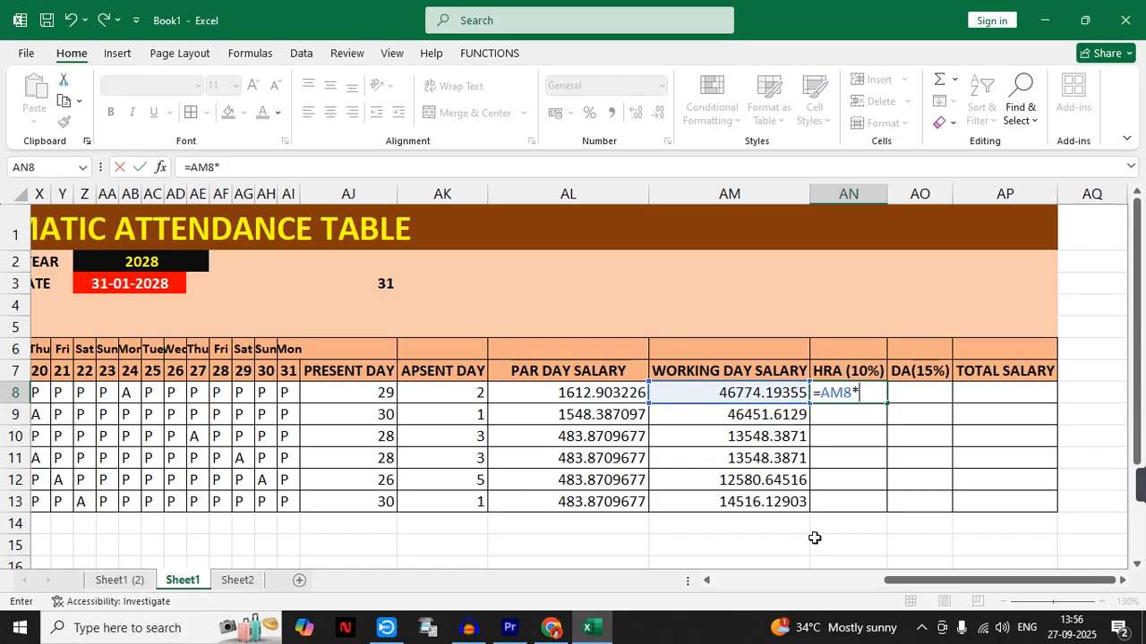
{"action": "type", "text": "10"}
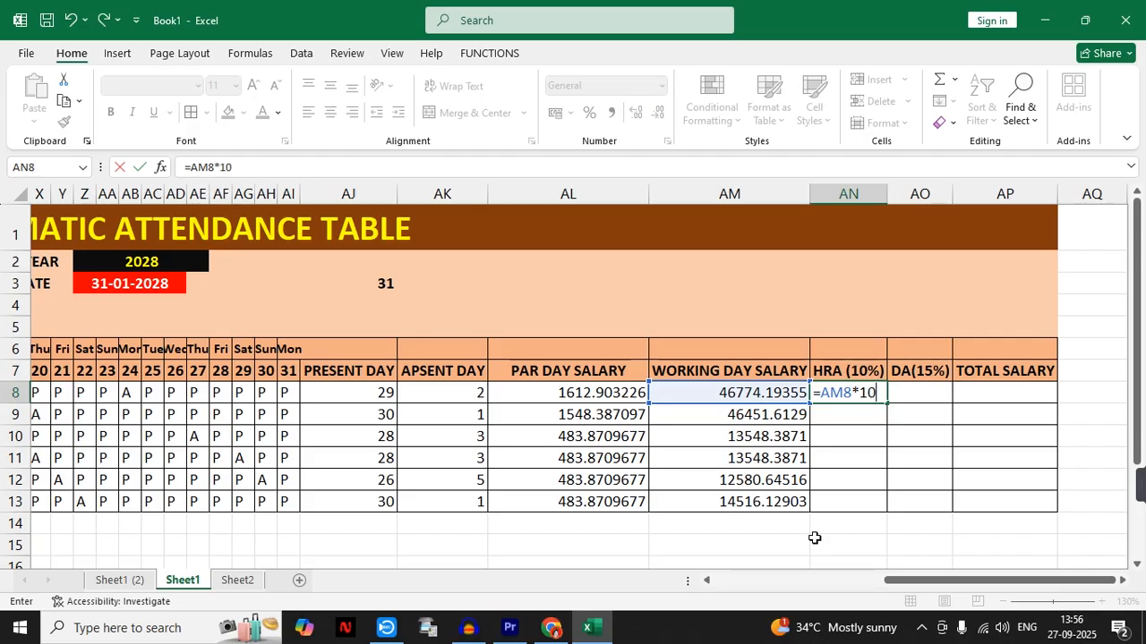
{"action": "type", "text": "%"}
{"action": "key", "text": "Return"}
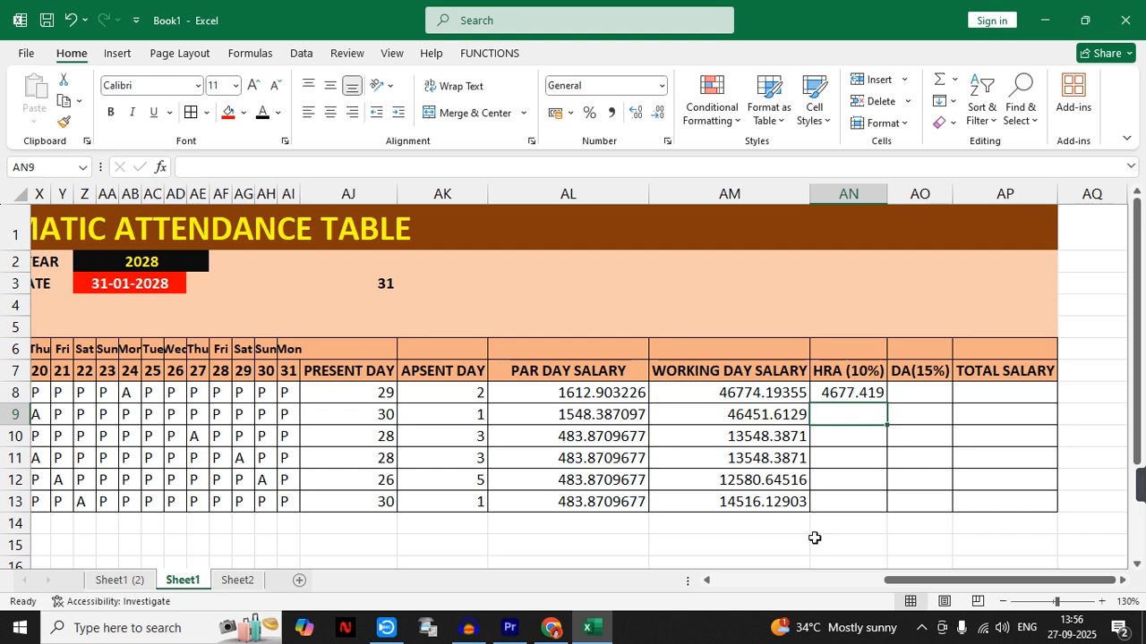
- Calculate the DA in AO8 with =AM8*15%, and fill the HRA and DA formulas in AN8:AO8 down through row 13
{"action": "left_click", "coordinate": [911, 401]}
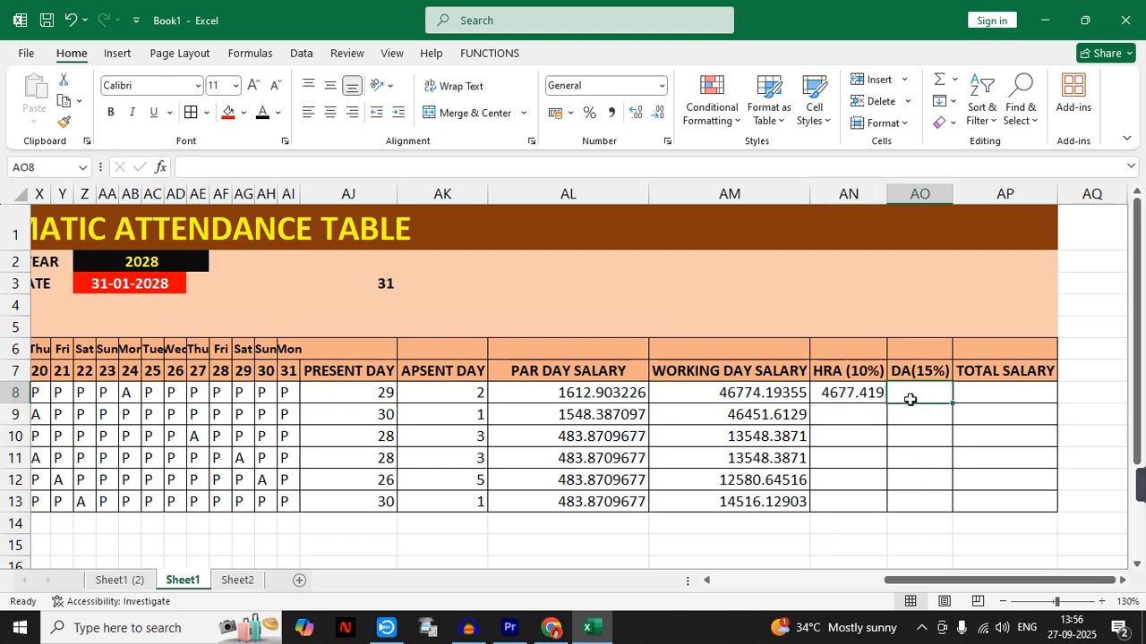
{"action": "type", "text": "="}
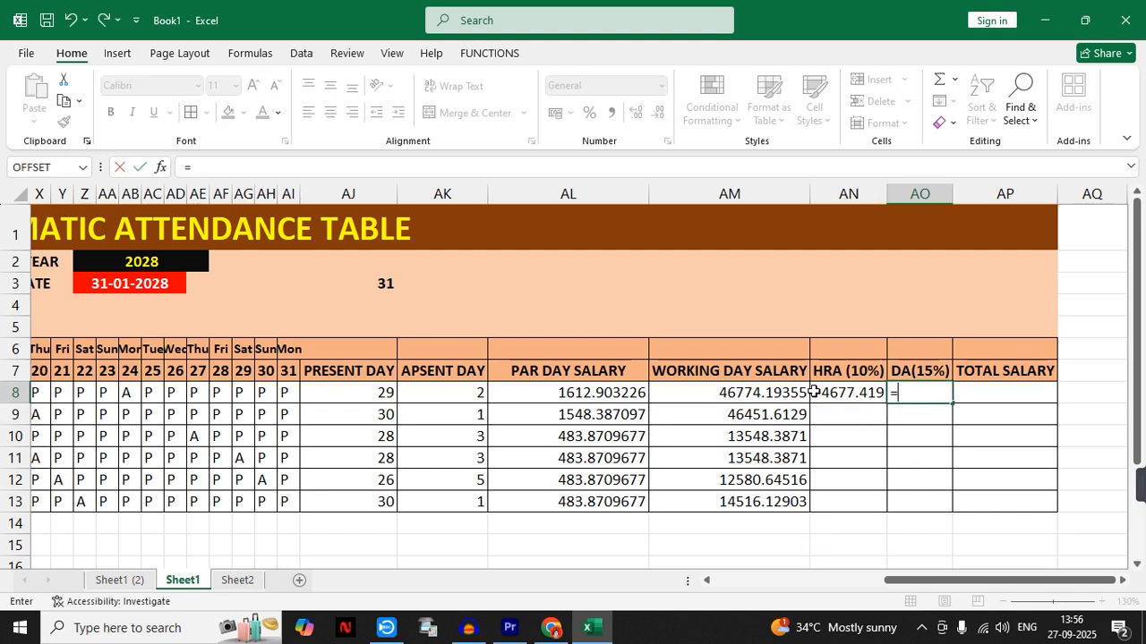
{"action": "left_click", "coordinate": [781, 391]}
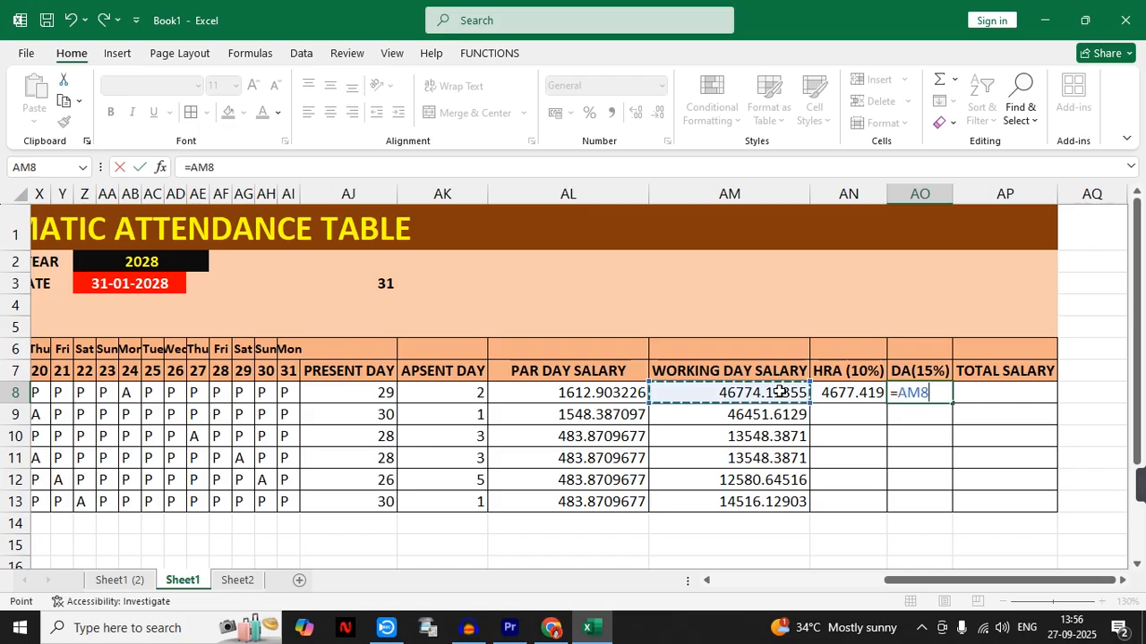
{"action": "type", "text": "*"}
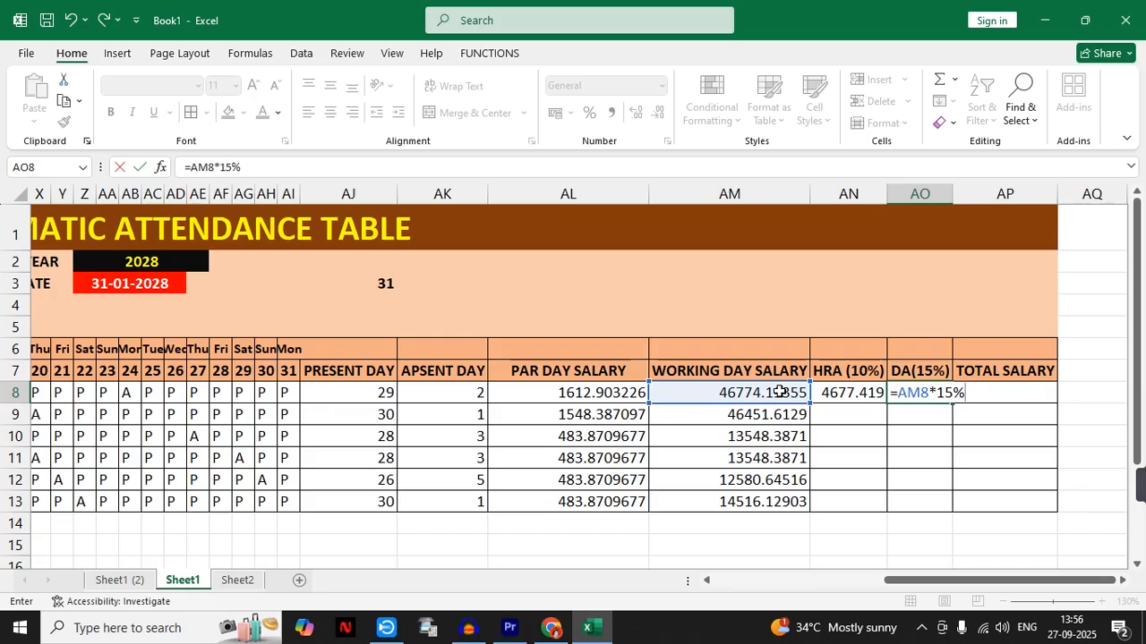
{"action": "key", "text": "Return"}
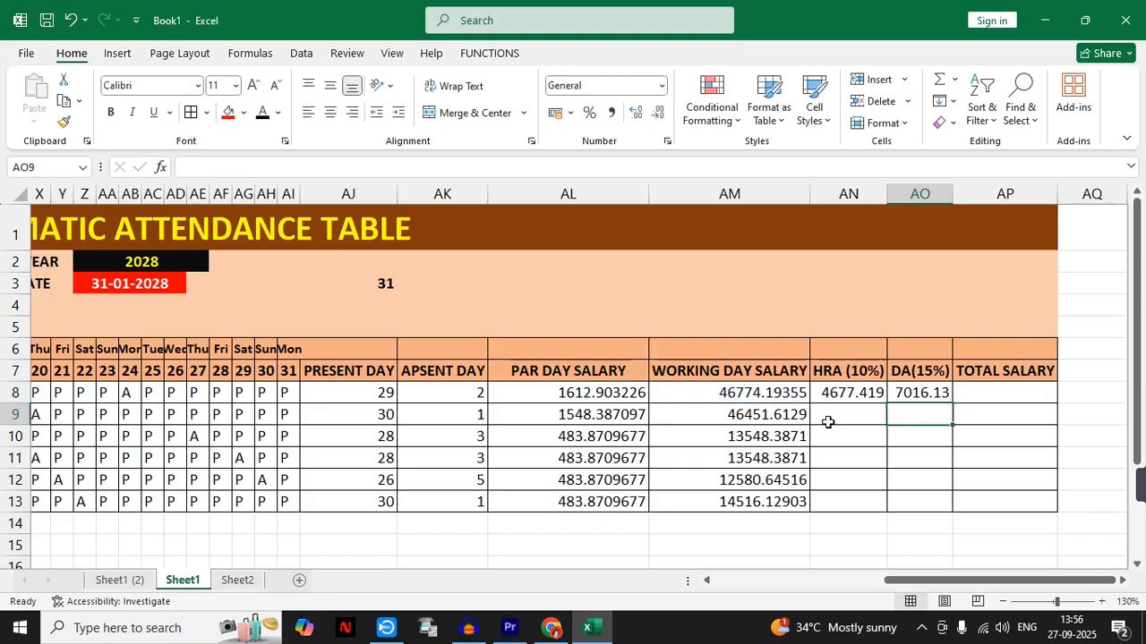
{"action": "left_click_drag", "start_coordinate": [847, 398], "coordinate": [957, 506]}
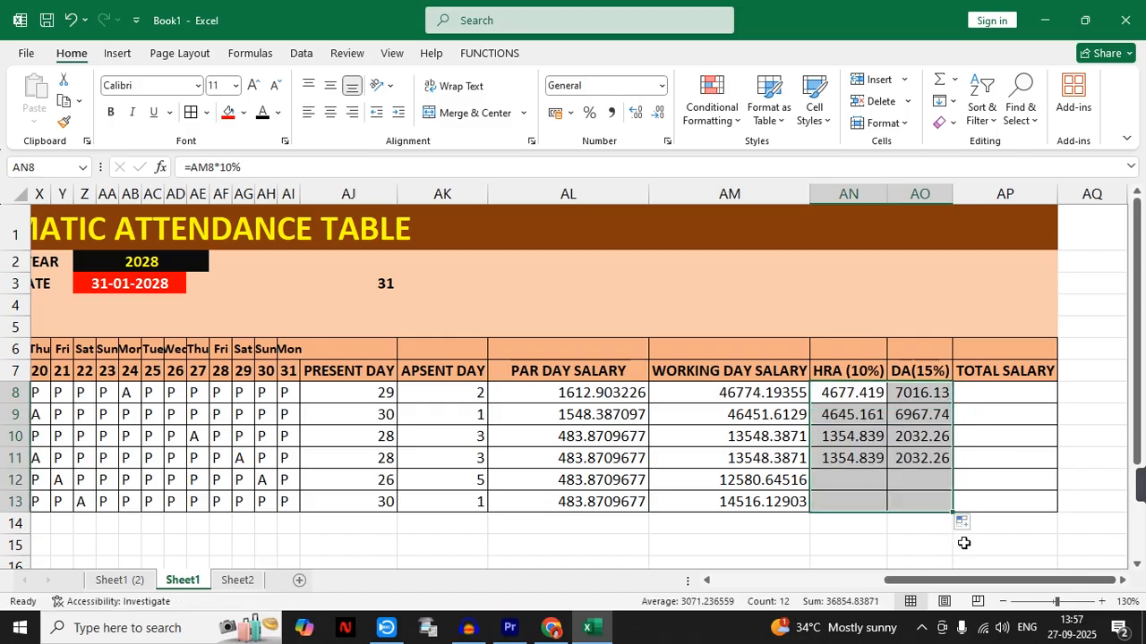
- Calculate the total salary in AP8 with =AM8+AN8+AO8 and fill the formula down through AP13
{"action": "left_click", "coordinate": [988, 390]}
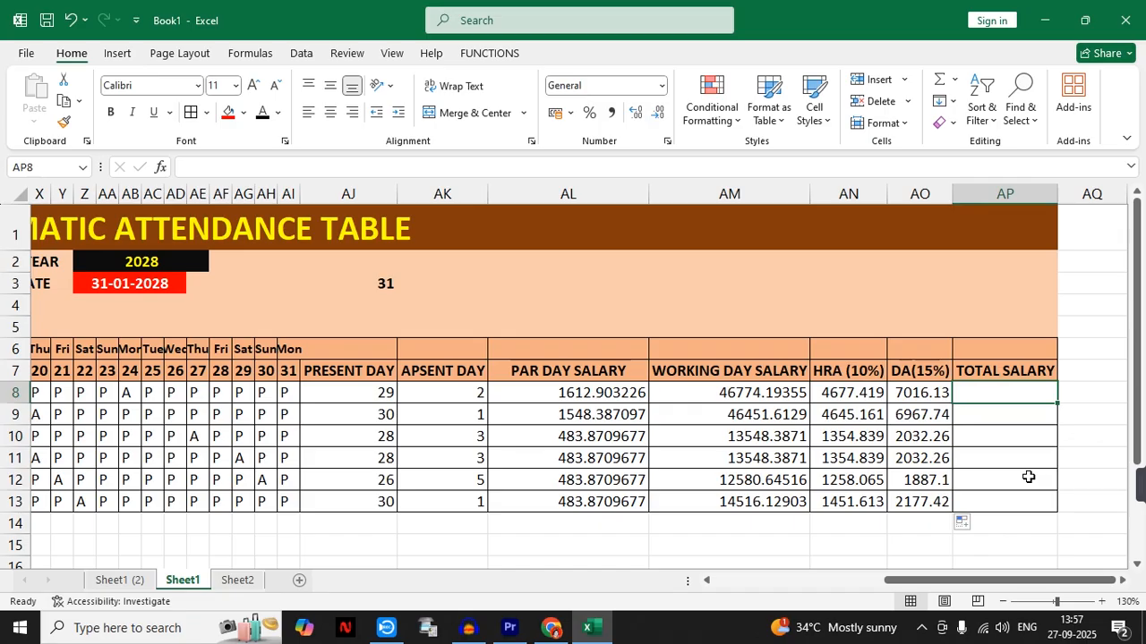
{"action": "type", "text": "="}
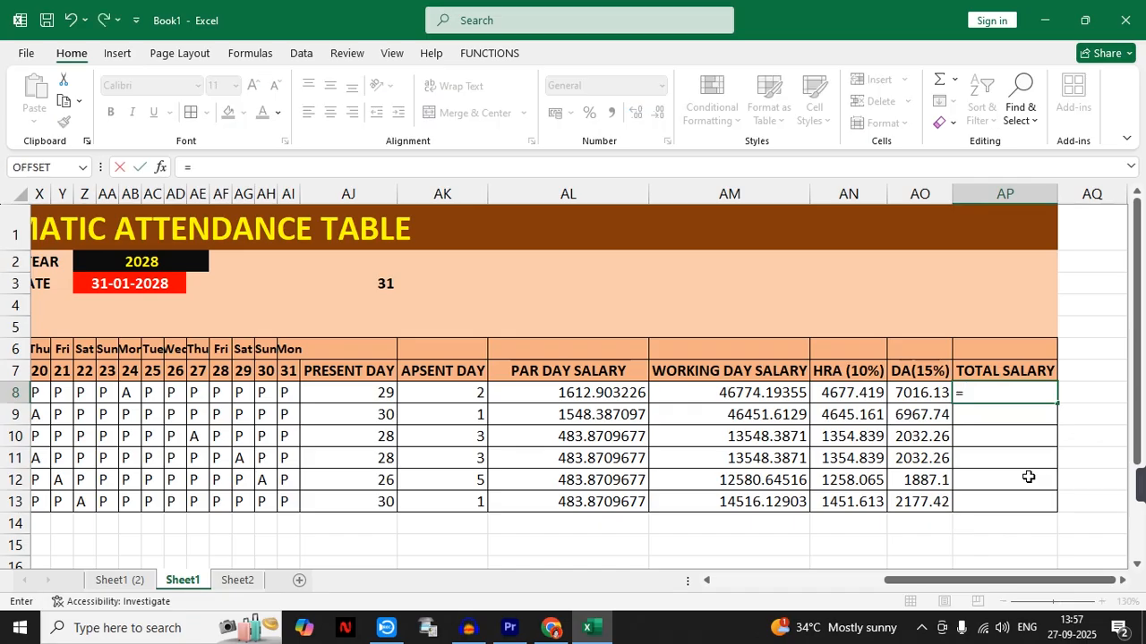
{"action": "left_click_drag", "start_coordinate": [932, 589], "coordinate": [978, 586]}
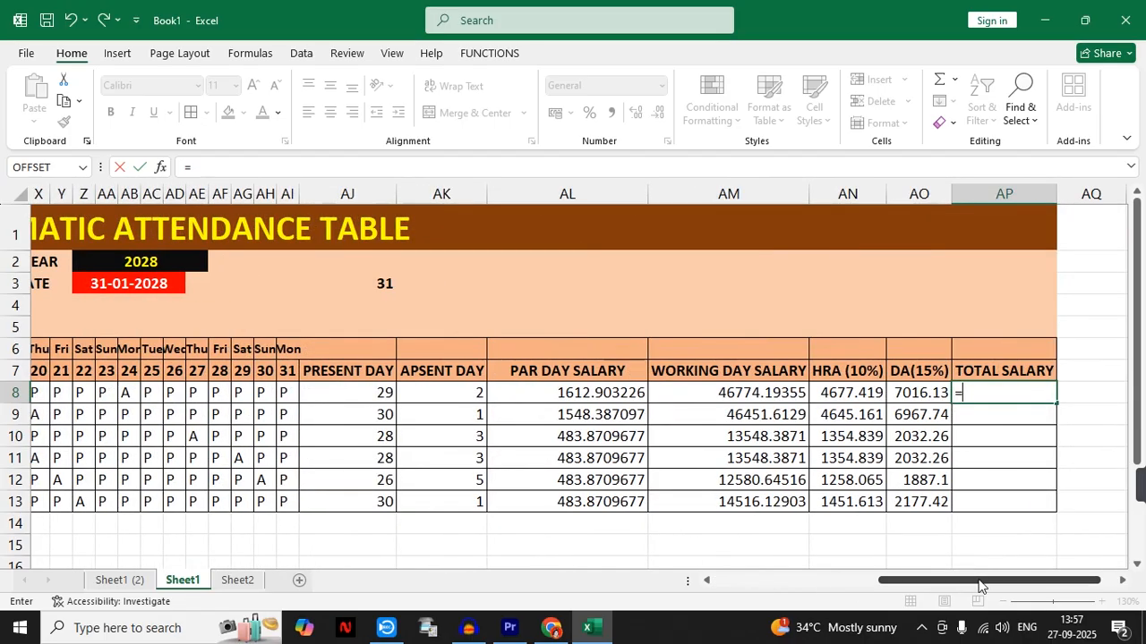
{"action": "left_click", "coordinate": [724, 391]}
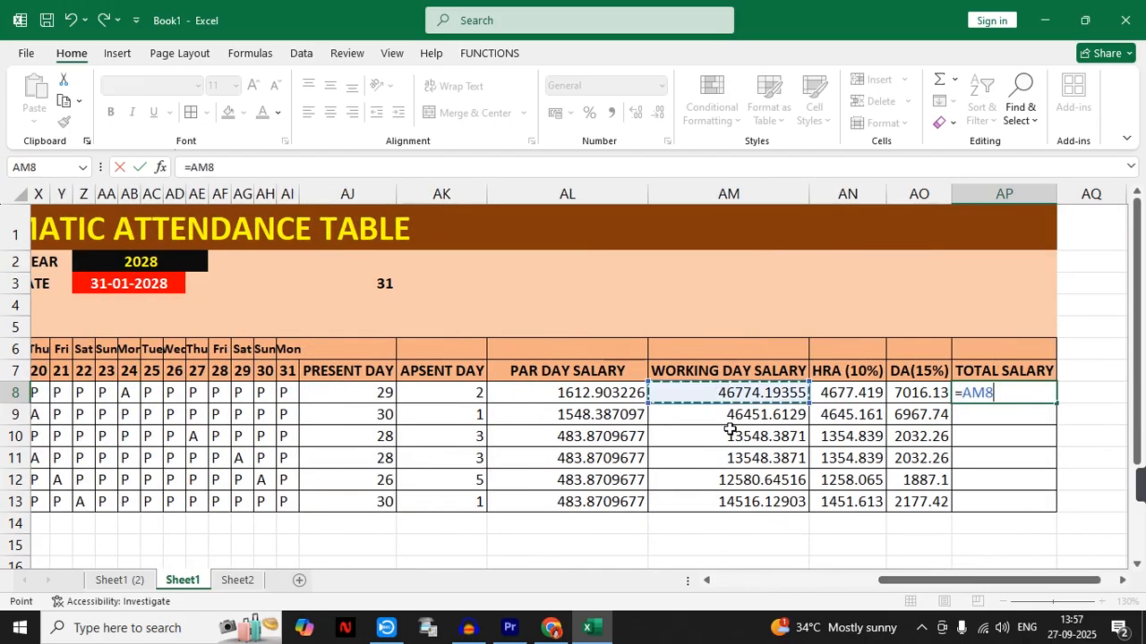
{"action": "type", "text": "+"}
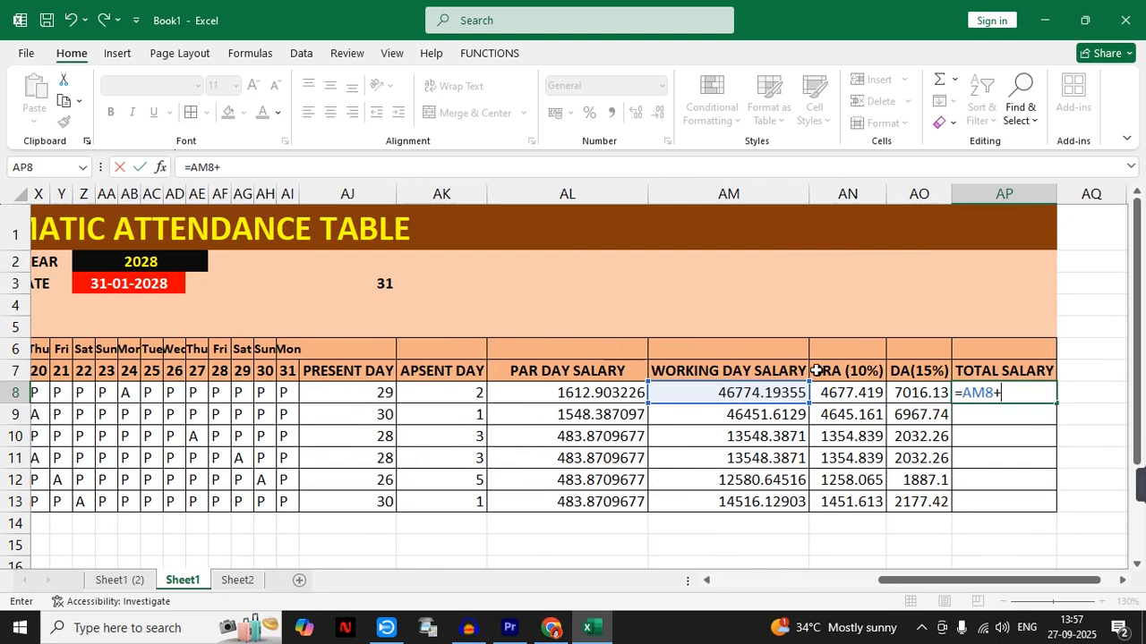
{"action": "left_click", "coordinate": [853, 392]}
{"action": "type", "text": "+"}
{"action": "left_click", "coordinate": [930, 392]}
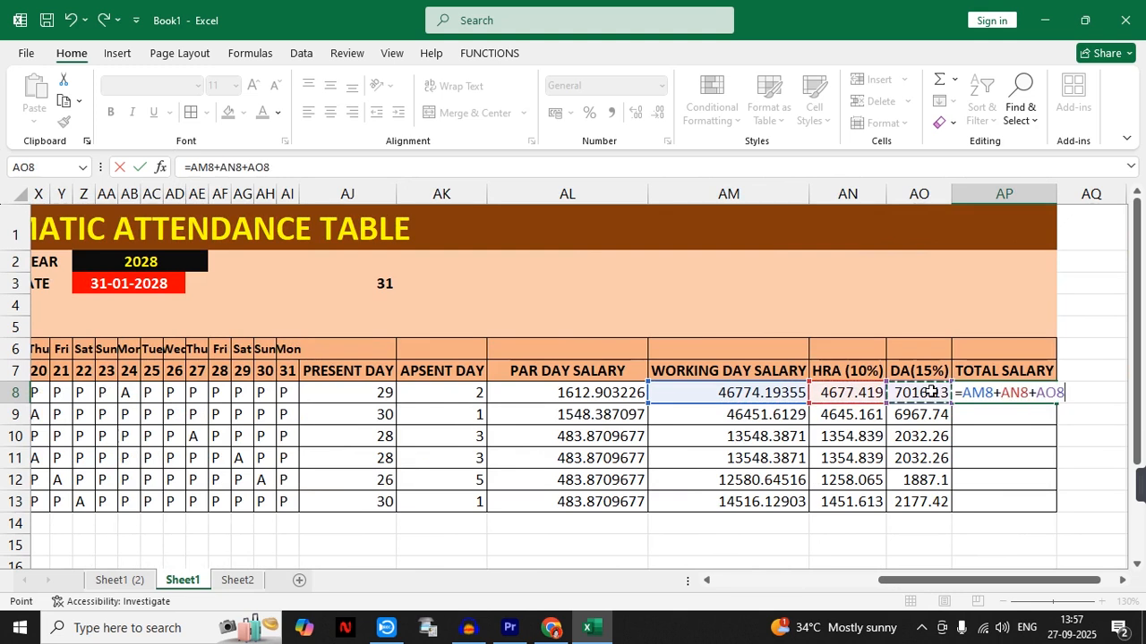
{"action": "key", "text": "Return"}
{"action": "left_click", "coordinate": [1004, 400]}
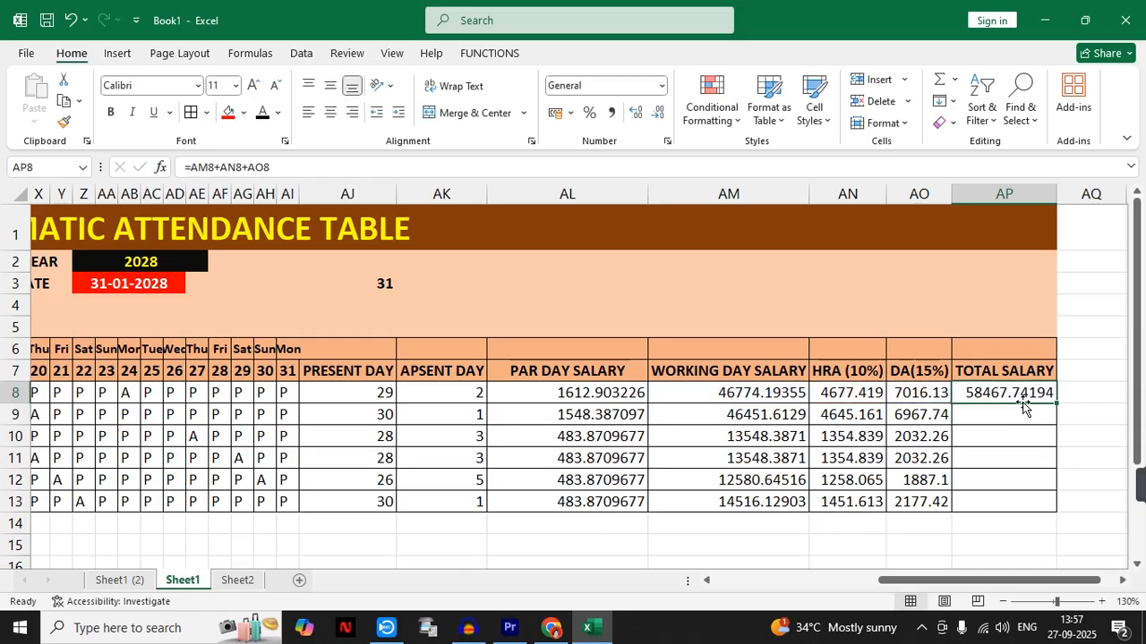
{"action": "left_click_drag", "start_coordinate": [1056, 405], "coordinate": [1058, 506]}
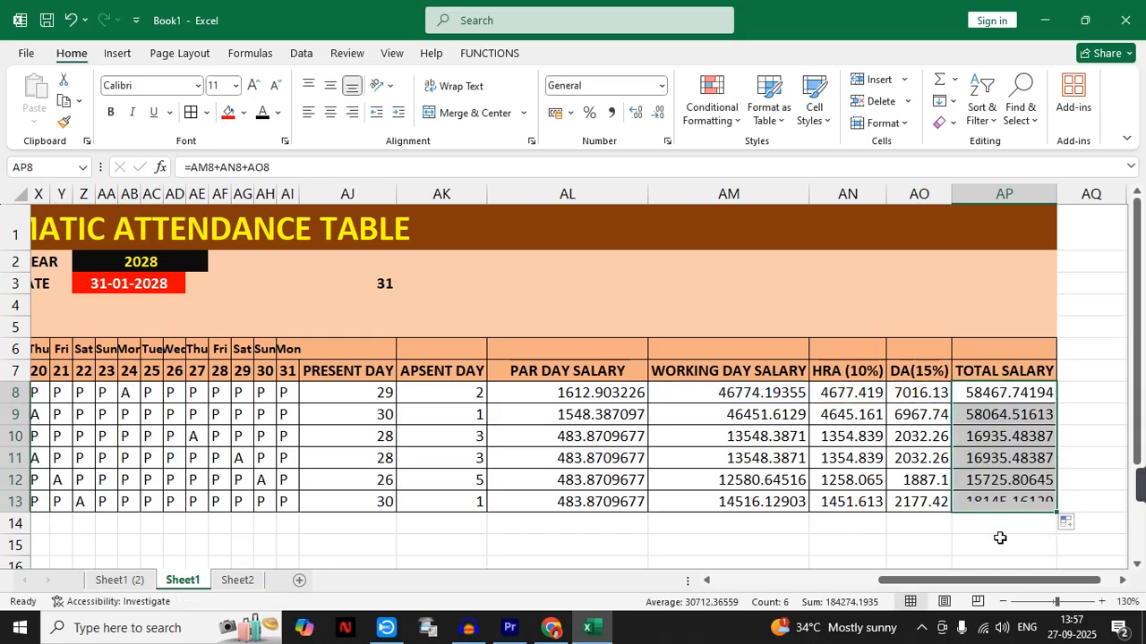
- Format the salary figures in AL8:AP13, from per-day salary through total salary, to show no decimal places
{"action": "left_click", "coordinate": [1001, 542]}
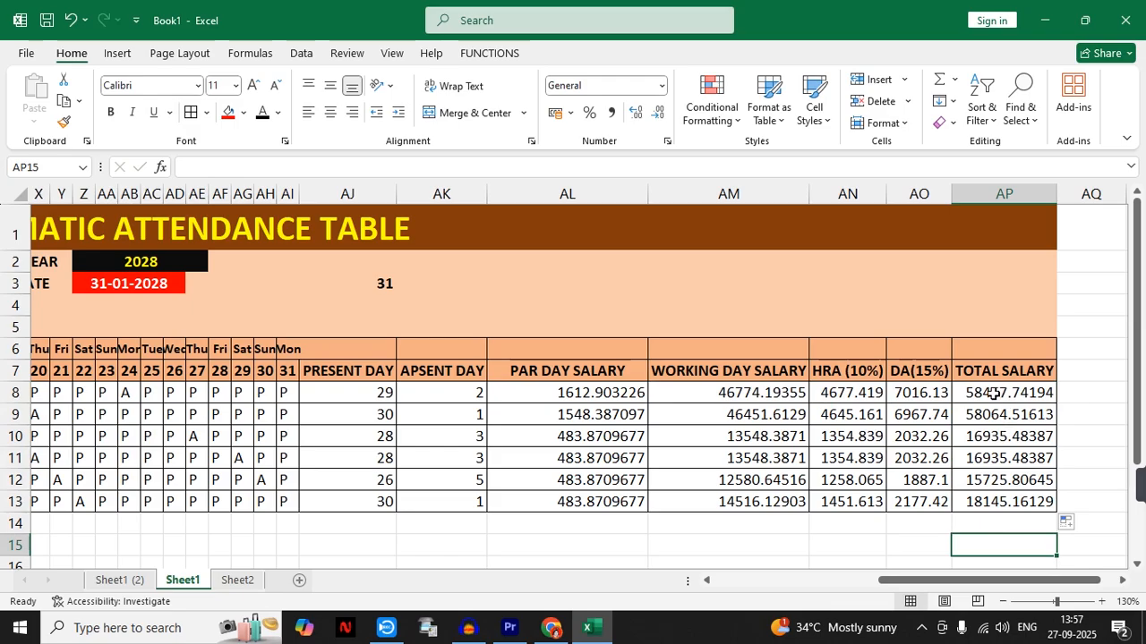
{"action": "left_click_drag", "start_coordinate": [1030, 395], "coordinate": [688, 504]}
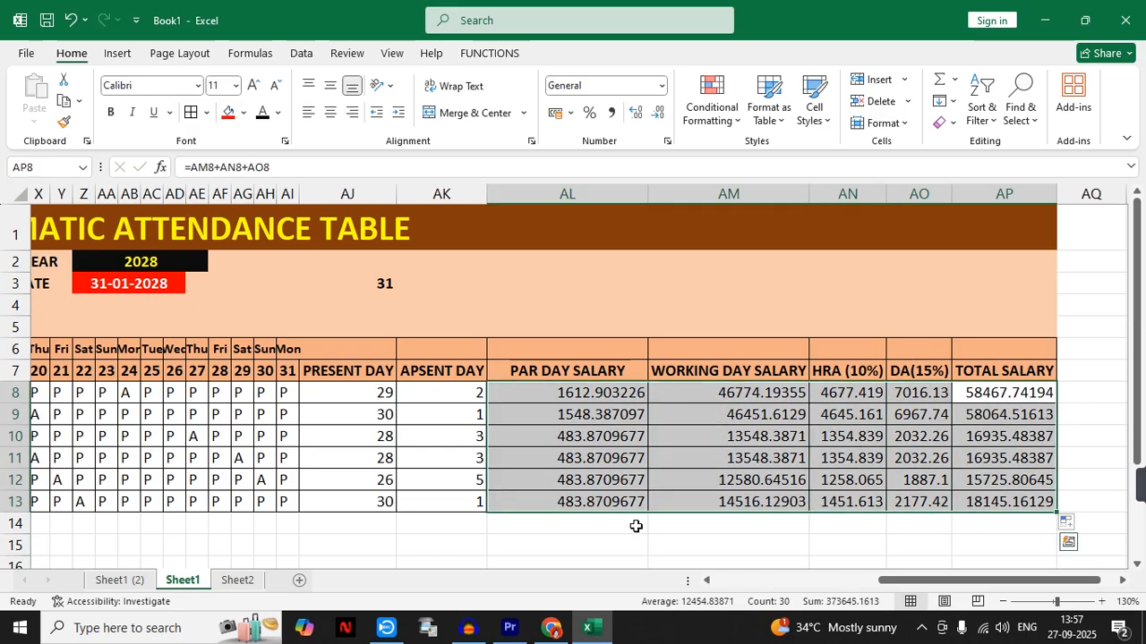
{"action": "left_click", "coordinate": [656, 113]}
{"action": "left_click", "coordinate": [656, 113]}
{"action": "left_click", "coordinate": [656, 113]}
{"action": "left_click", "coordinate": [656, 113]}
{"action": "left_click", "coordinate": [656, 113]}
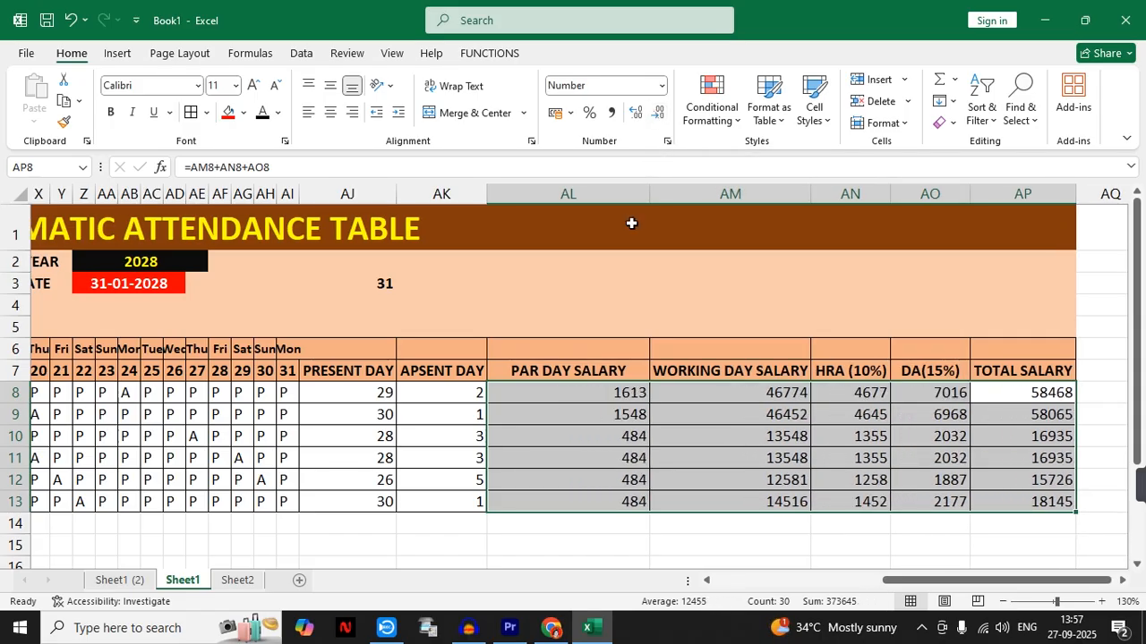
{"action": "left_click", "coordinate": [627, 392]}
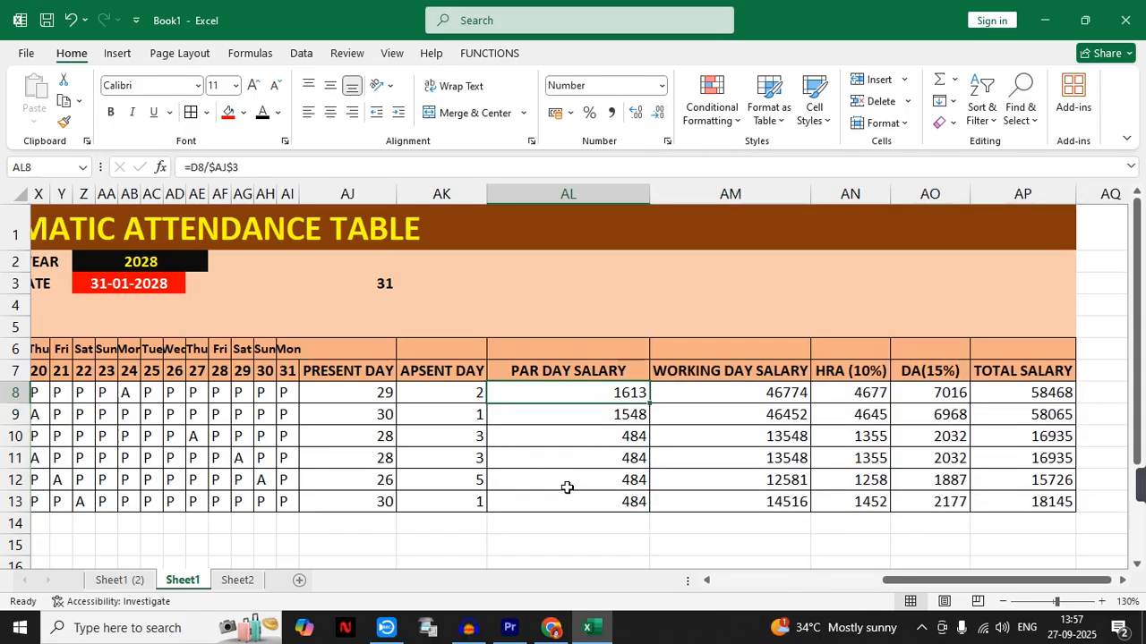
- Merge and center the PRESENT DAY, APSENT DAY and PAR DAY SALARY headers each across rows 6 and 7
{"action": "left_click", "coordinate": [321, 345]}
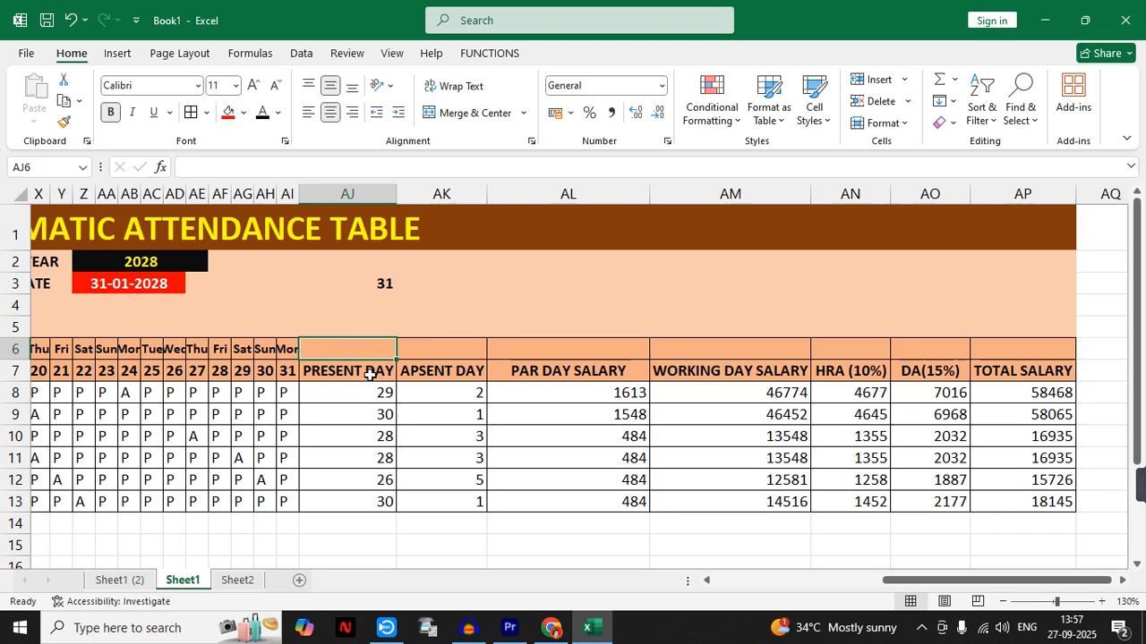
{"action": "left_click_drag", "start_coordinate": [359, 361], "coordinate": [359, 368]}
{"action": "left_click", "coordinate": [443, 113]}
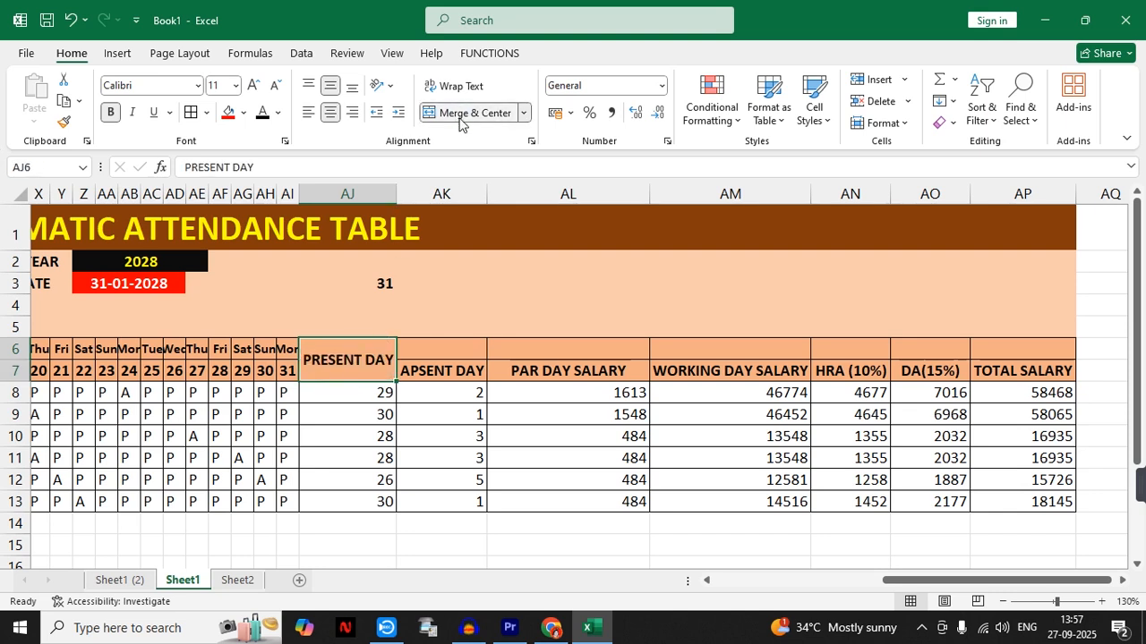
{"action": "left_click_drag", "start_coordinate": [443, 341], "coordinate": [441, 367]}
{"action": "left_click", "coordinate": [457, 113]}
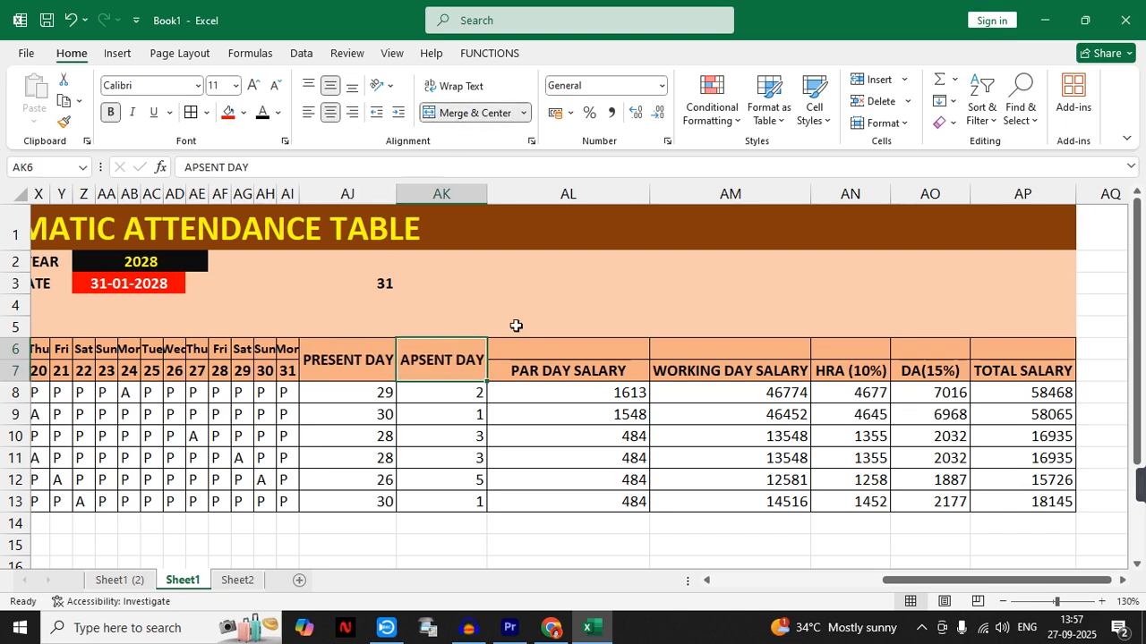
{"action": "left_click_drag", "start_coordinate": [526, 359], "coordinate": [525, 371]}
{"action": "left_click", "coordinate": [471, 113]}
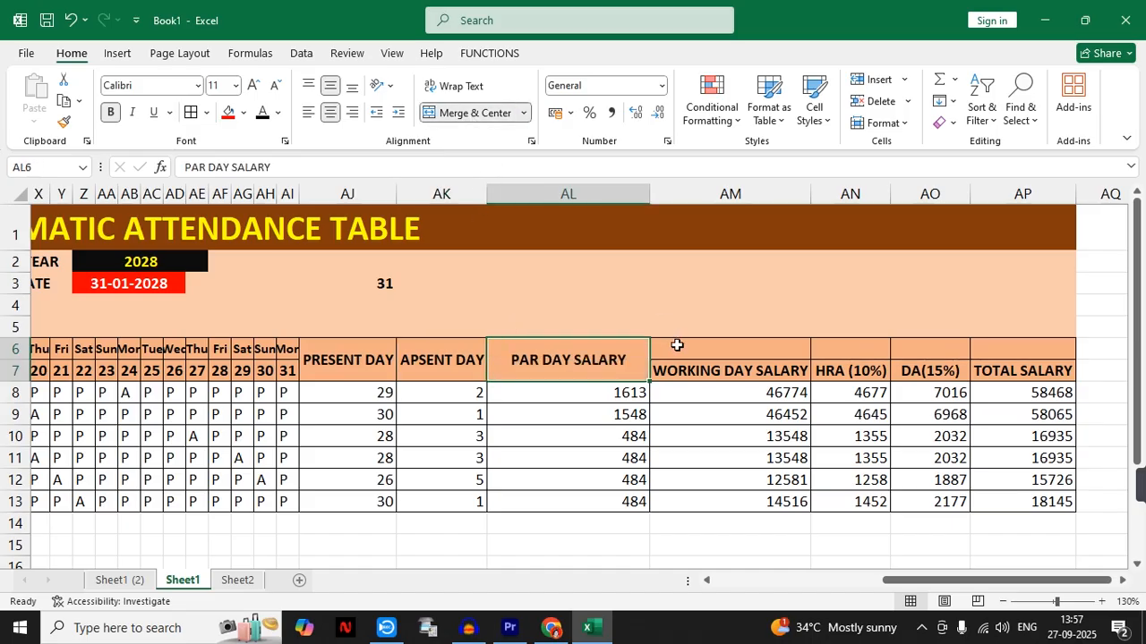
- Merge and center the WORKING DAY SALARY, HRA (10%), DA(15%) and TOTAL SALARY headers each across rows 6 and 7
{"action": "left_click_drag", "start_coordinate": [677, 348], "coordinate": [678, 367]}
{"action": "left_click", "coordinate": [475, 113]}
{"action": "left_click_drag", "start_coordinate": [854, 349], "coordinate": [858, 367]}
{"action": "left_click", "coordinate": [474, 113]}
{"action": "left_click_drag", "start_coordinate": [935, 350], "coordinate": [936, 368]}
{"action": "left_click", "coordinate": [475, 113]}
{"action": "left_click_drag", "start_coordinate": [1009, 346], "coordinate": [984, 367]}
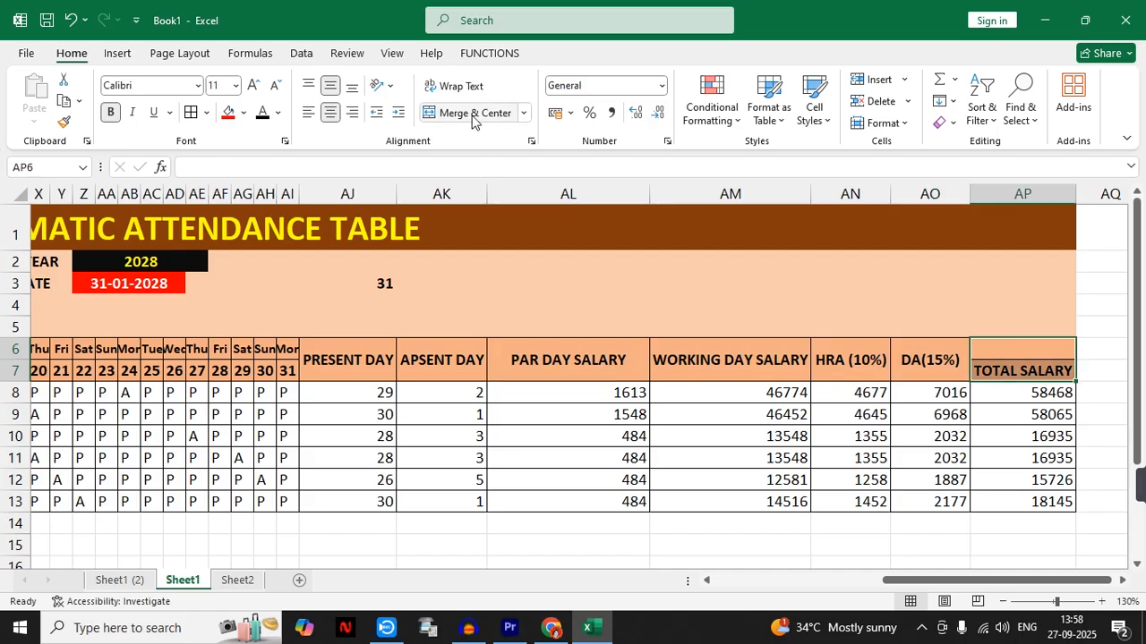
{"action": "left_click", "coordinate": [474, 113]}
{"action": "left_click", "coordinate": [492, 418]}
- Wrap the text of the headers in AJ6:AP7 and narrow columns AJ, AK, AL, AM and AP
{"action": "left_click_drag", "start_coordinate": [351, 364], "coordinate": [1010, 367]}
{"action": "left_click", "coordinate": [461, 89]}
{"action": "left_click_drag", "start_coordinate": [395, 192], "coordinate": [365, 191]}
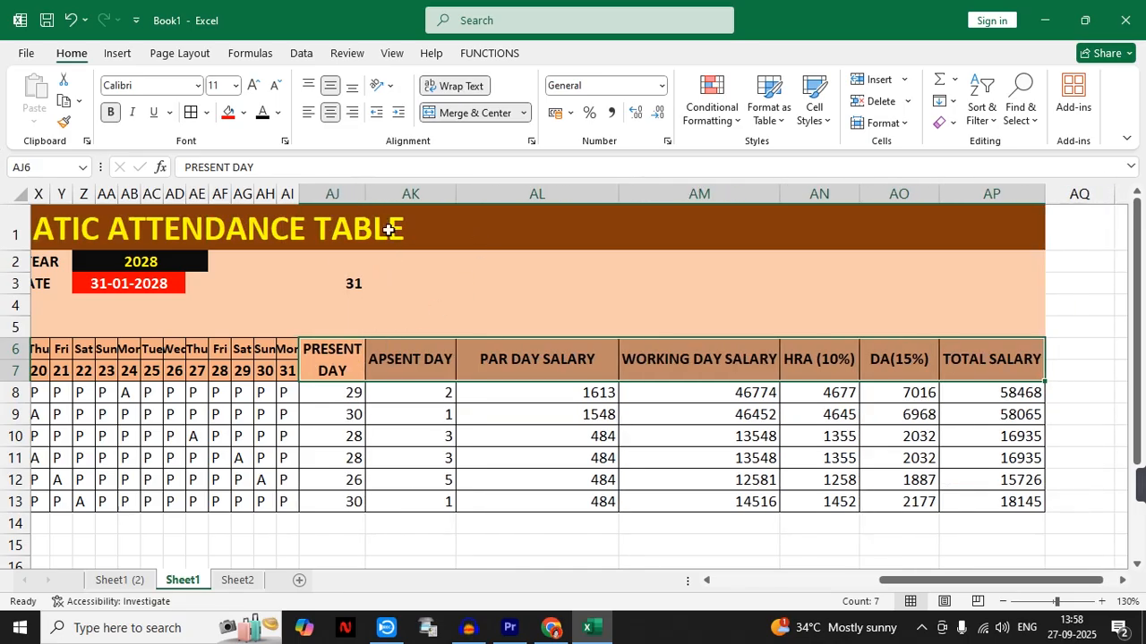
{"action": "left_click_drag", "start_coordinate": [458, 193], "coordinate": [427, 199]}
{"action": "left_click_drag", "start_coordinate": [589, 199], "coordinate": [516, 198]}
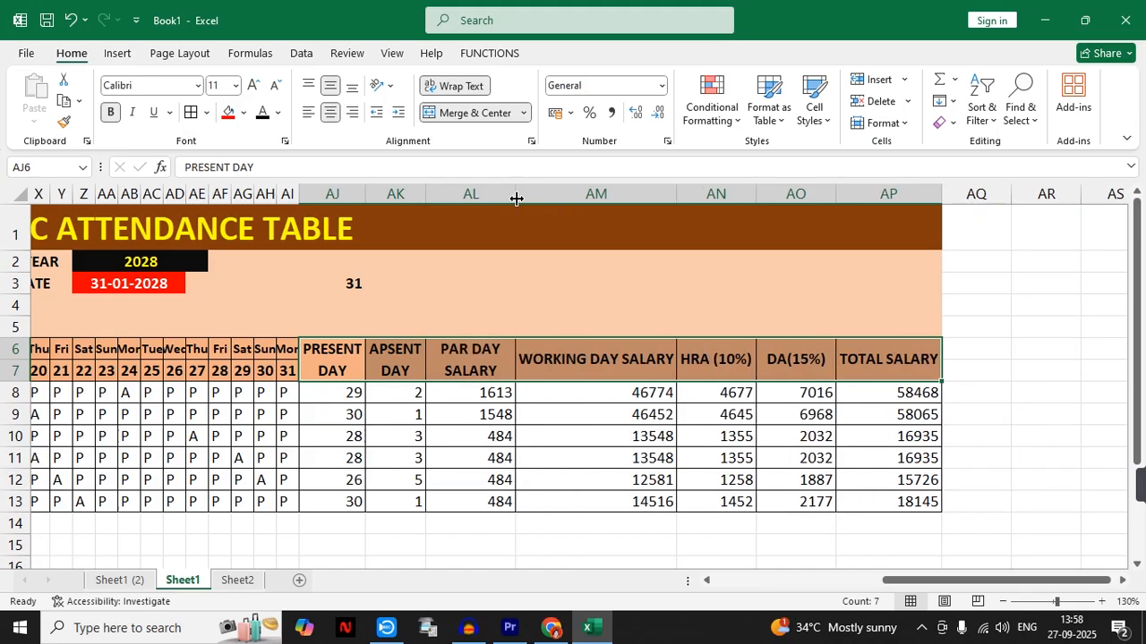
{"action": "left_click_drag", "start_coordinate": [679, 190], "coordinate": [621, 204]}
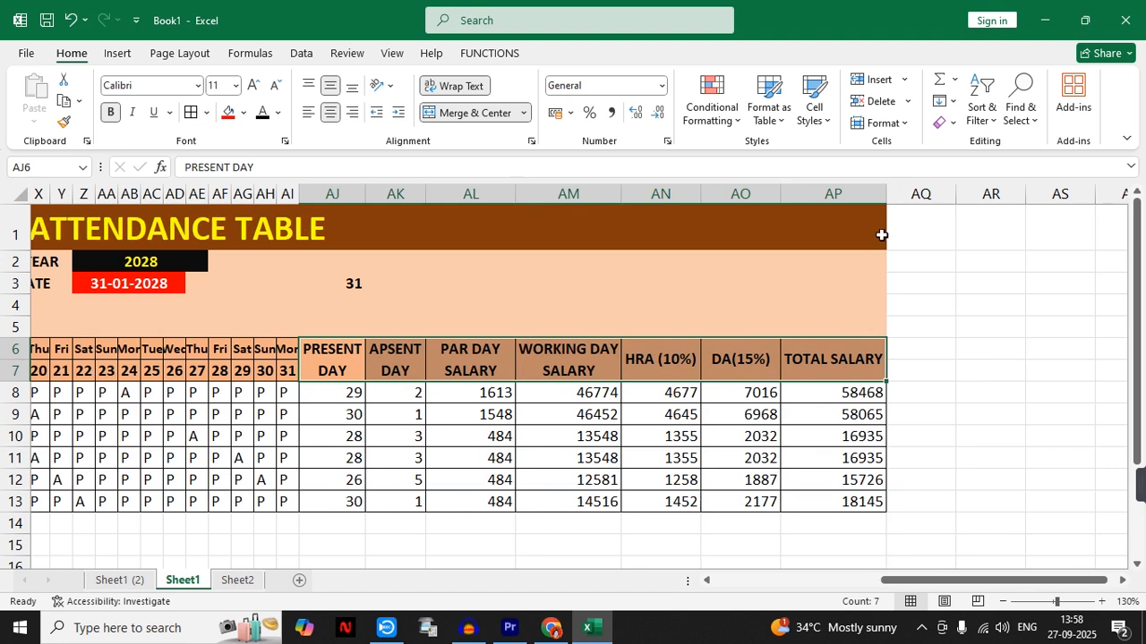
{"action": "left_click_drag", "start_coordinate": [885, 190], "coordinate": [831, 199]}
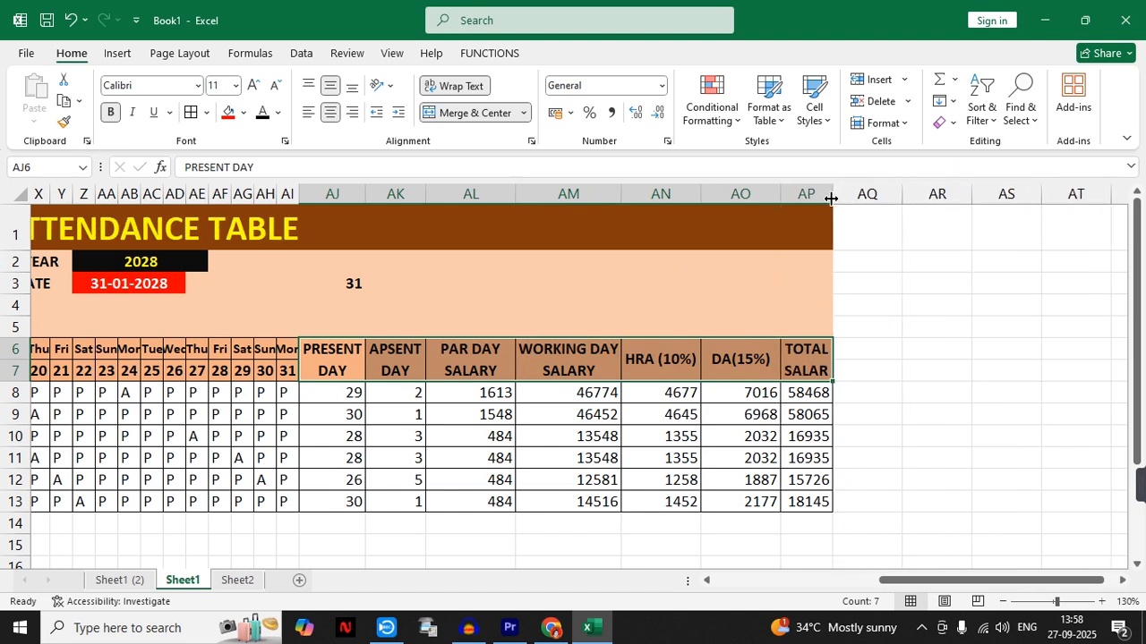
{"action": "left_click", "coordinate": [891, 454]}
- Hide the day count in AJ3 by setting its font color to the light orange of the background
{"action": "left_click_drag", "start_coordinate": [891, 581], "coordinate": [810, 582]}
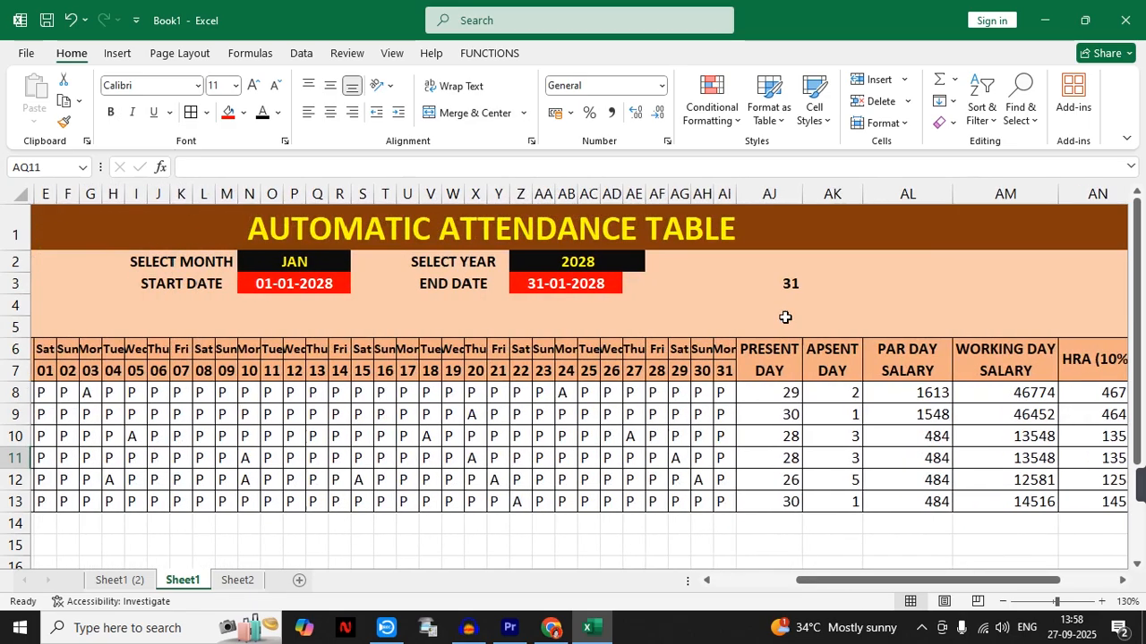
{"action": "left_click", "coordinate": [772, 283]}
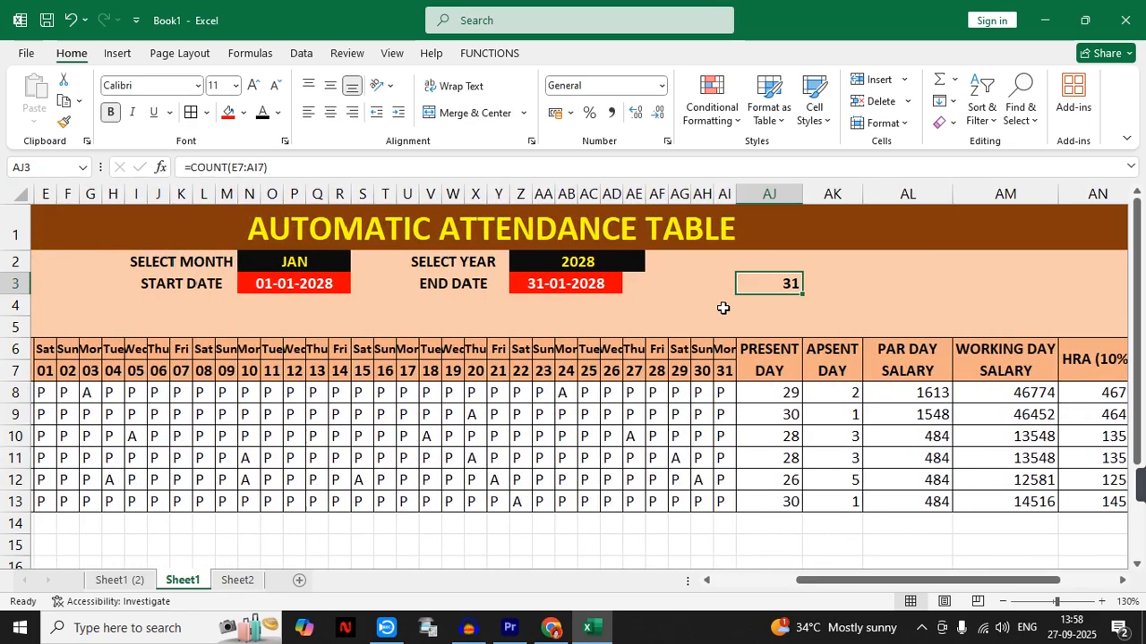
{"action": "left_click", "coordinate": [280, 114]}
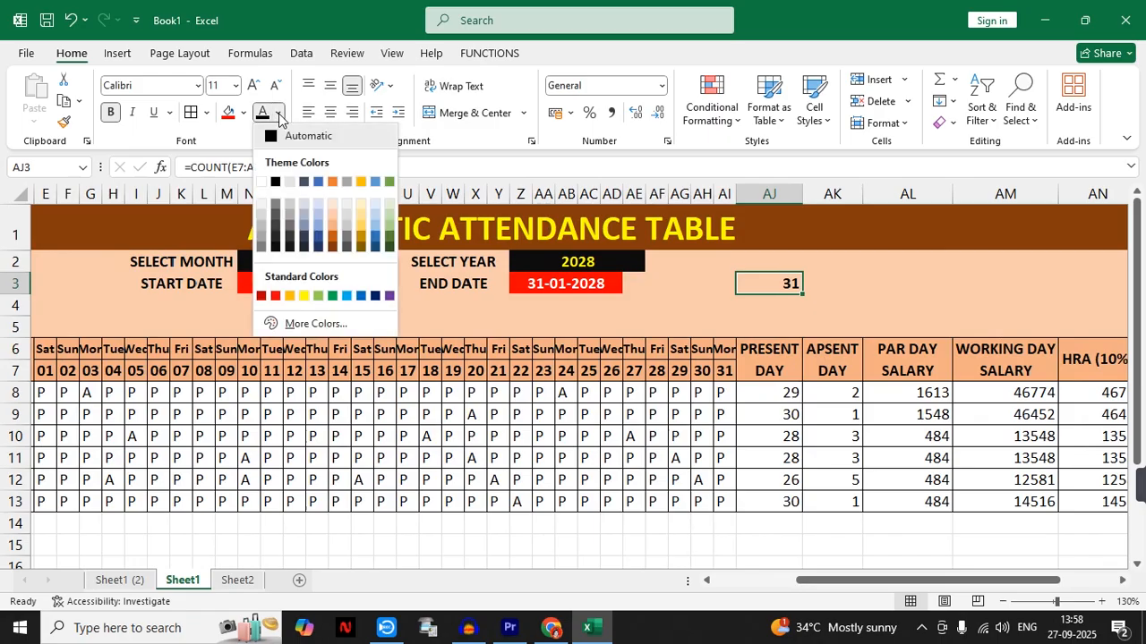
{"action": "left_click", "coordinate": [330, 217]}
{"action": "left_click", "coordinate": [795, 300]}
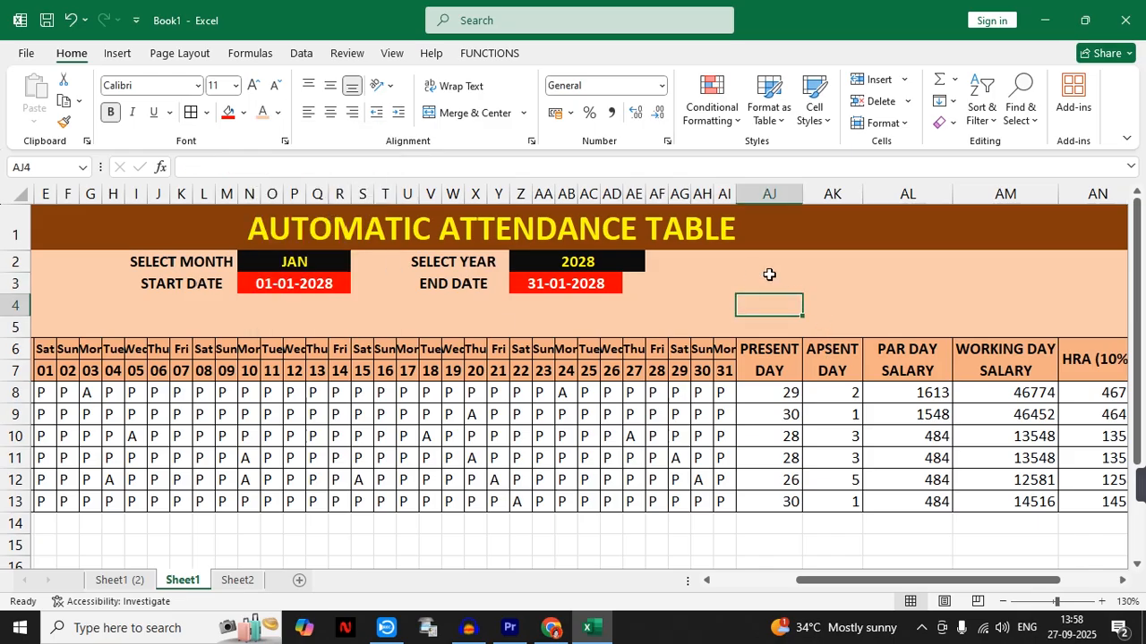
{"action": "left_click", "coordinate": [769, 275]}
{"action": "left_click", "coordinate": [837, 284]}
- Re-merge the END DATE value cell to include AE3, matching the width of the year cell above it
{"action": "left_click_drag", "start_coordinate": [847, 580], "coordinate": [947, 582]}
{"action": "left_click", "coordinate": [869, 444]}
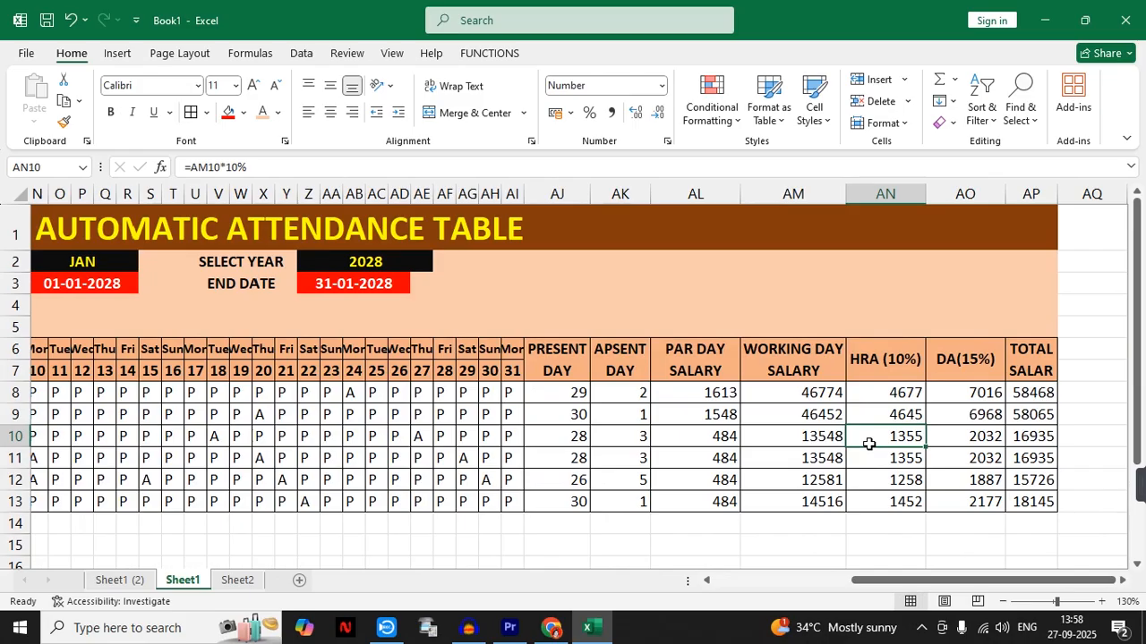
{"action": "left_click", "coordinate": [420, 283]}
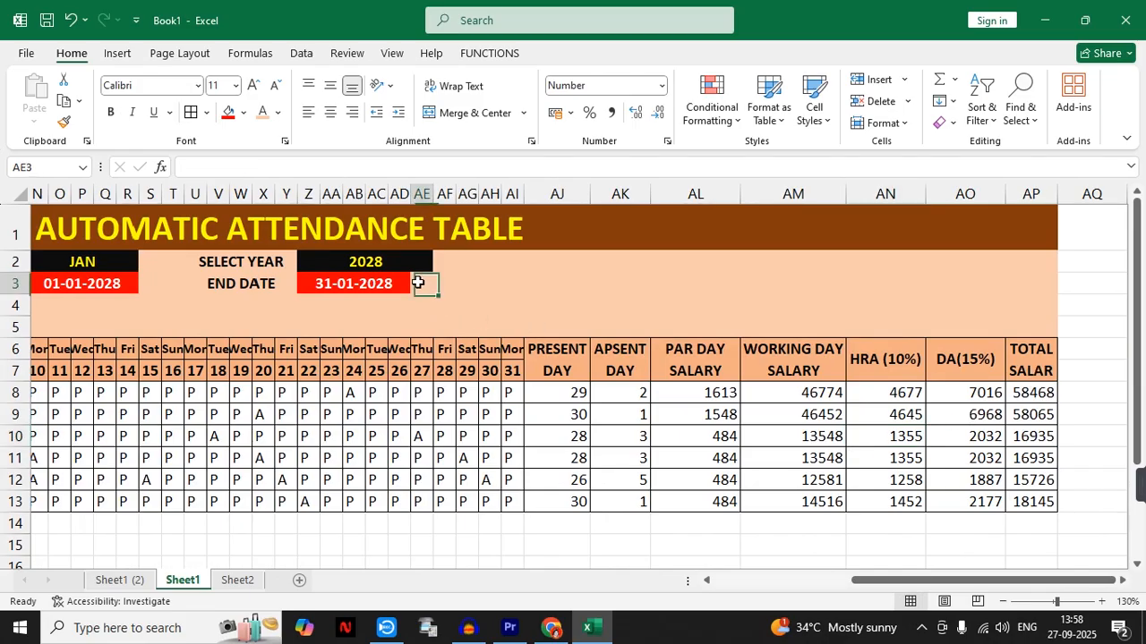
{"action": "left_click", "coordinate": [454, 116]}
{"action": "left_click", "coordinate": [454, 116]}
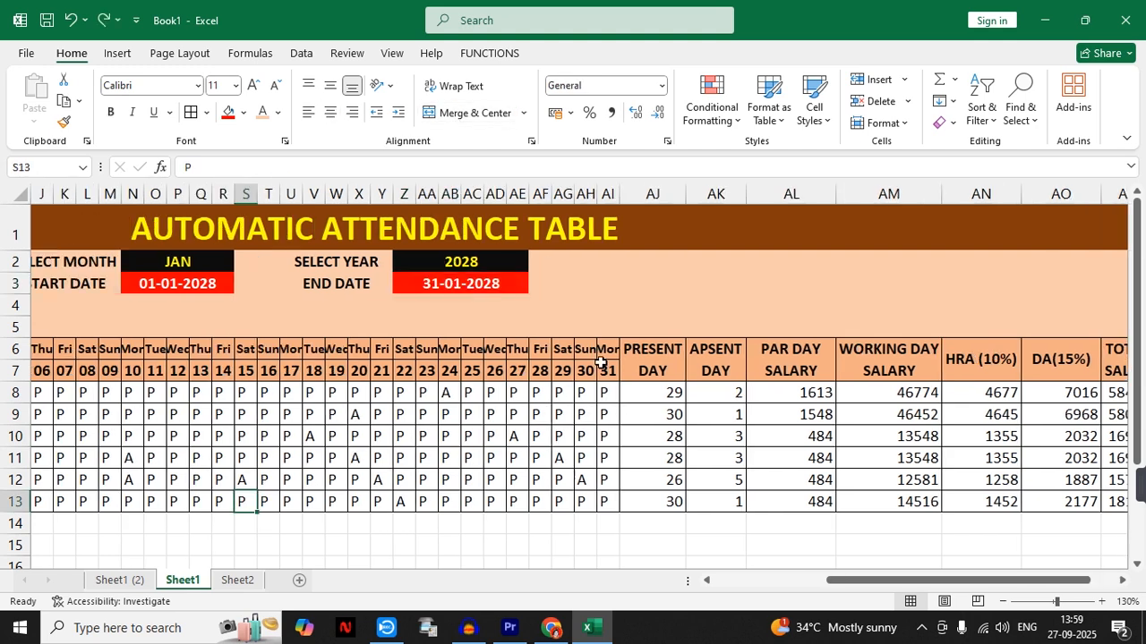
- AutoFit the widths of the day columns E to AI to the contents of rows 6 to 13
{"action": "left_click_drag", "start_coordinate": [603, 352], "coordinate": [358, 494]}
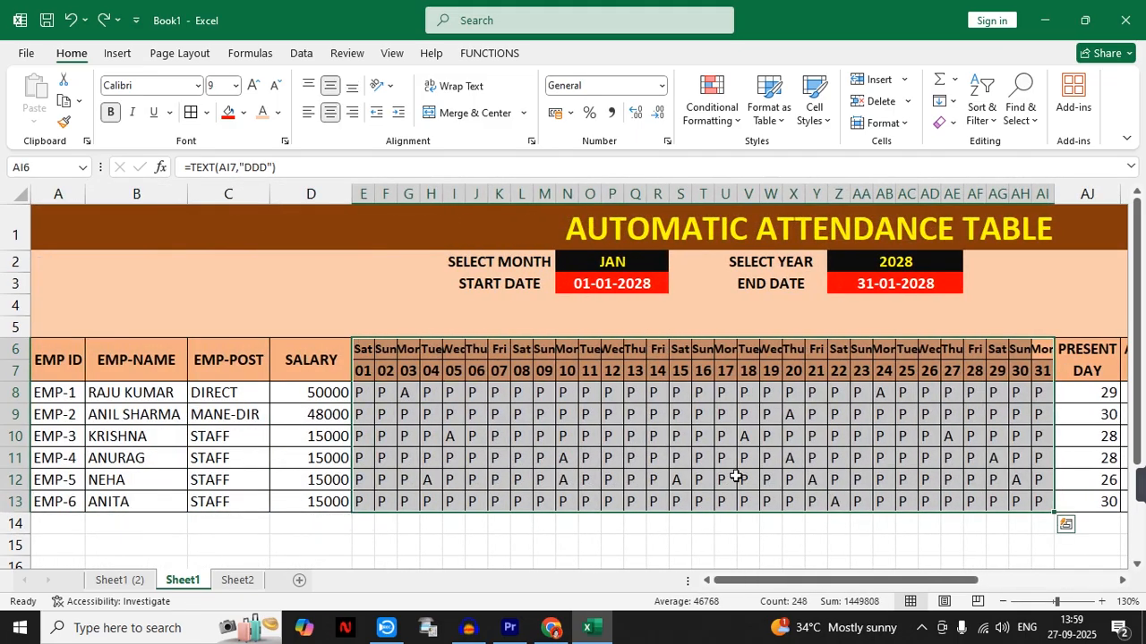
{"action": "key", "text": "alt"}
{"action": "key", "text": "h"}
{"action": "key", "text": "o"}
{"action": "key", "text": "i"}
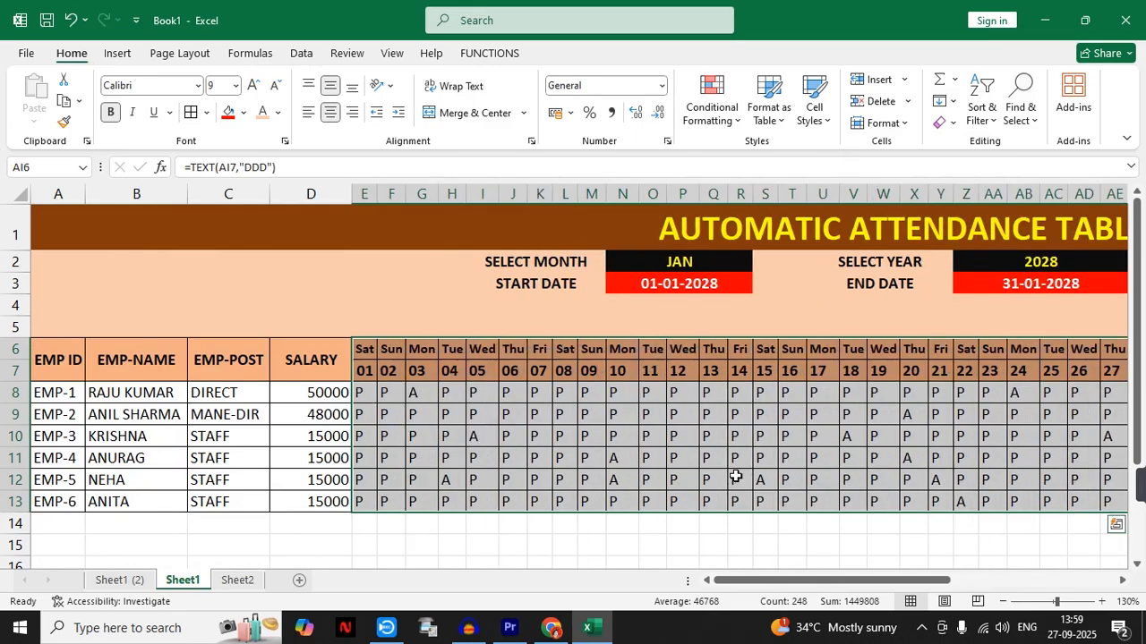
{"action": "left_click_drag", "start_coordinate": [716, 582], "coordinate": [756, 584]}
{"action": "left_click", "coordinate": [626, 549]}
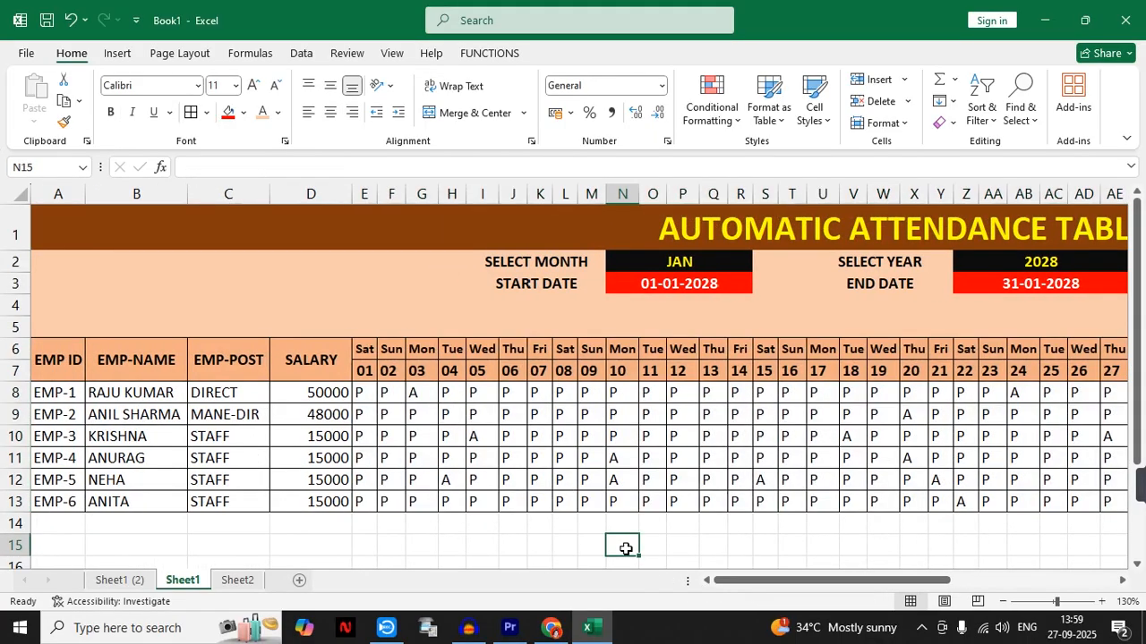